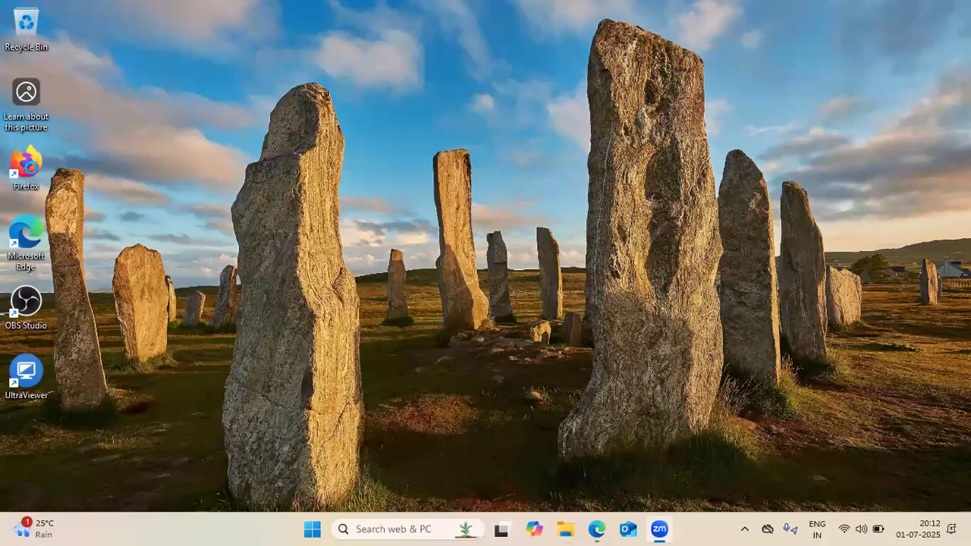
# - Launch Firefox, skip the default-browser prompt, and load portal.azure.com from the address bar
pyautogui.doubleClick(31, 168)
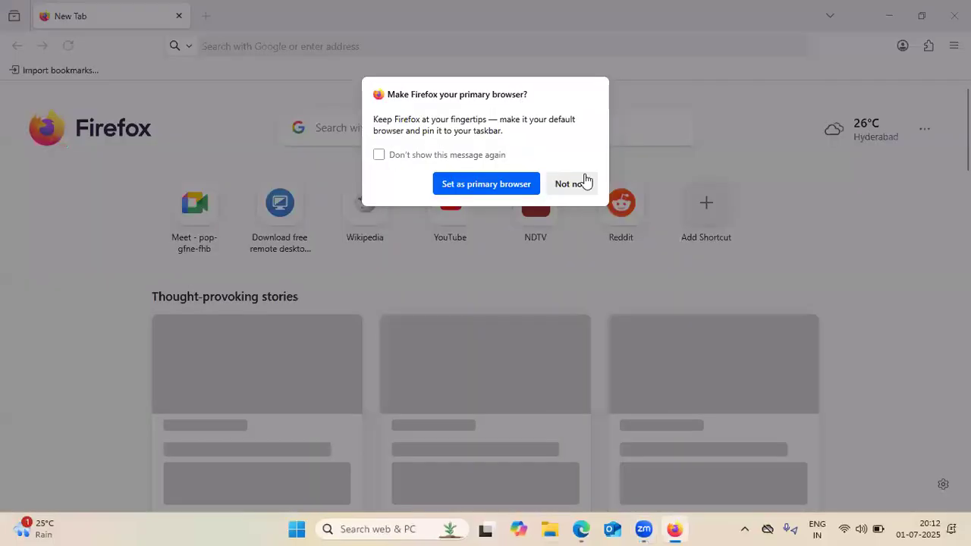
pyautogui.click(584, 183)
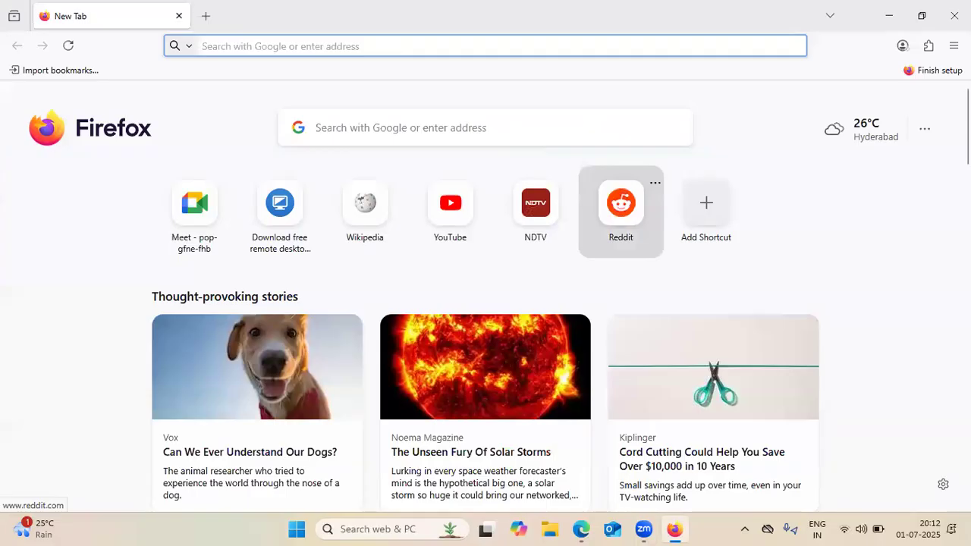
pyautogui.click(516, 46)
pyautogui.write('por')
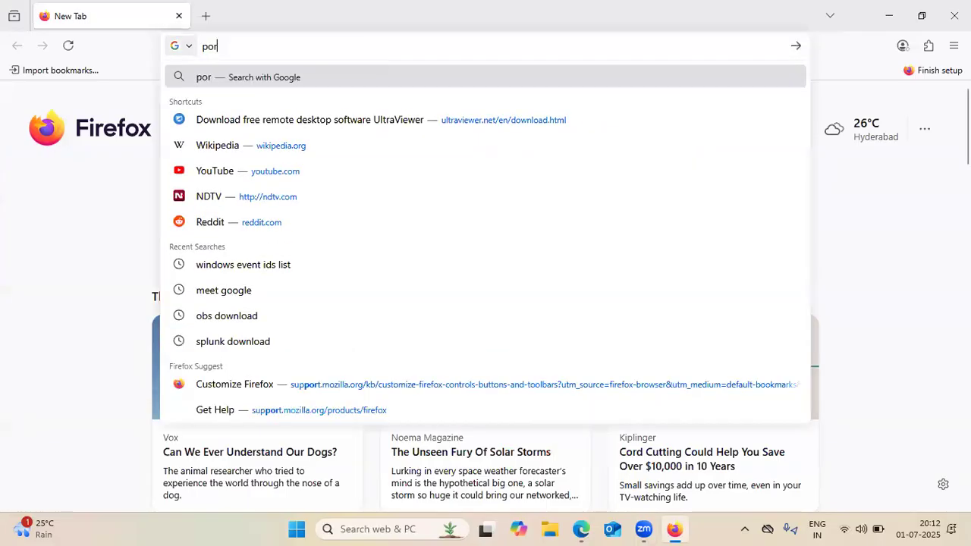
pyautogui.write('ta')
pyautogui.press('Down')
pyautogui.press('Down')
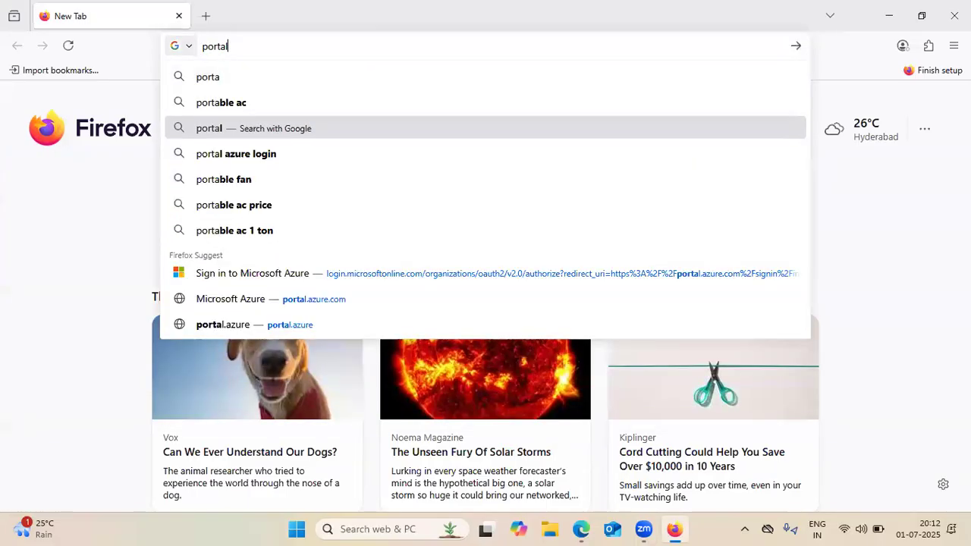
pyautogui.press('Down')
pyautogui.press('Down')
pyautogui.press('Down')
pyautogui.press('Down')
pyautogui.press('Down')
pyautogui.press('Down')
pyautogui.press('Return')
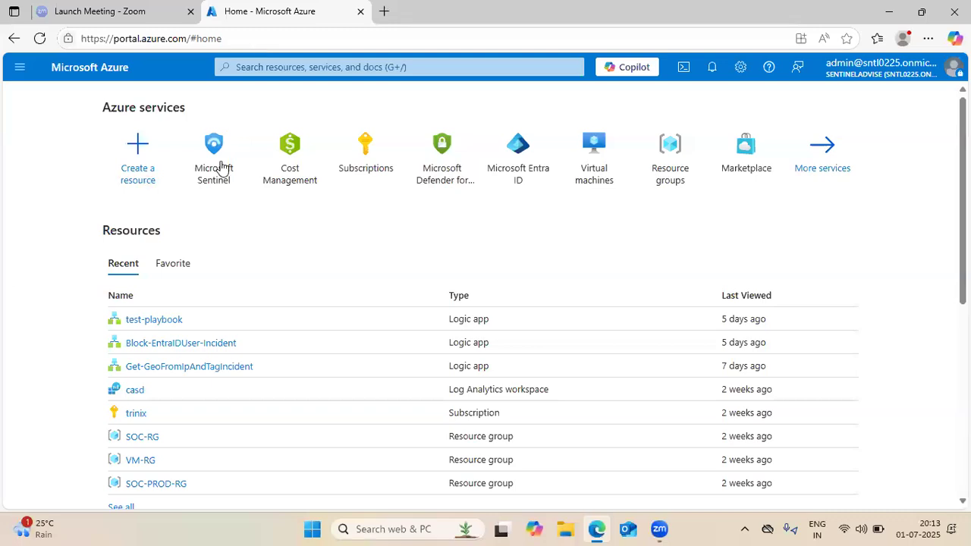
# - Open Microsoft Sentinel, select the casd workspace, and go to its Automation page
pyautogui.press('Tab')
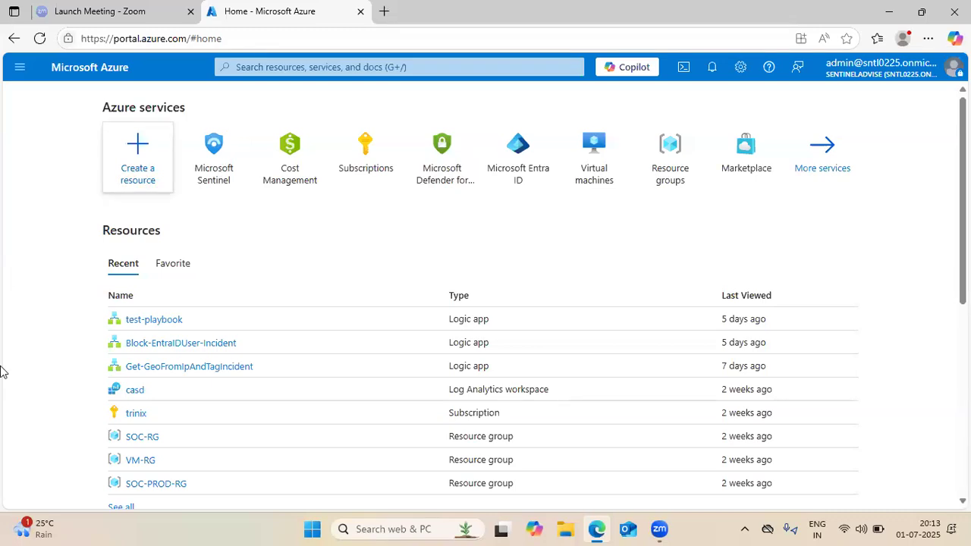
pyautogui.press('Tab')
pyautogui.press('Return')
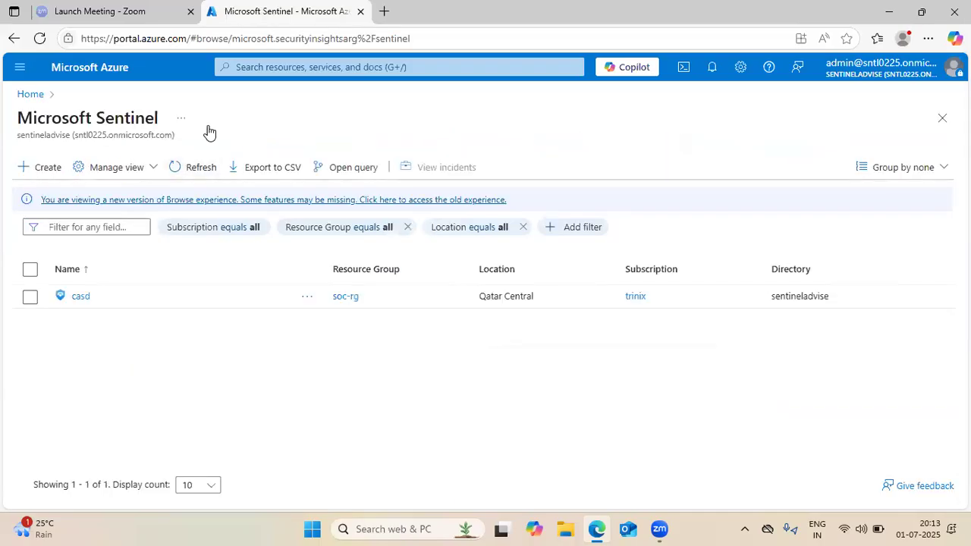
pyautogui.press('Tab')
pyautogui.press('Return')
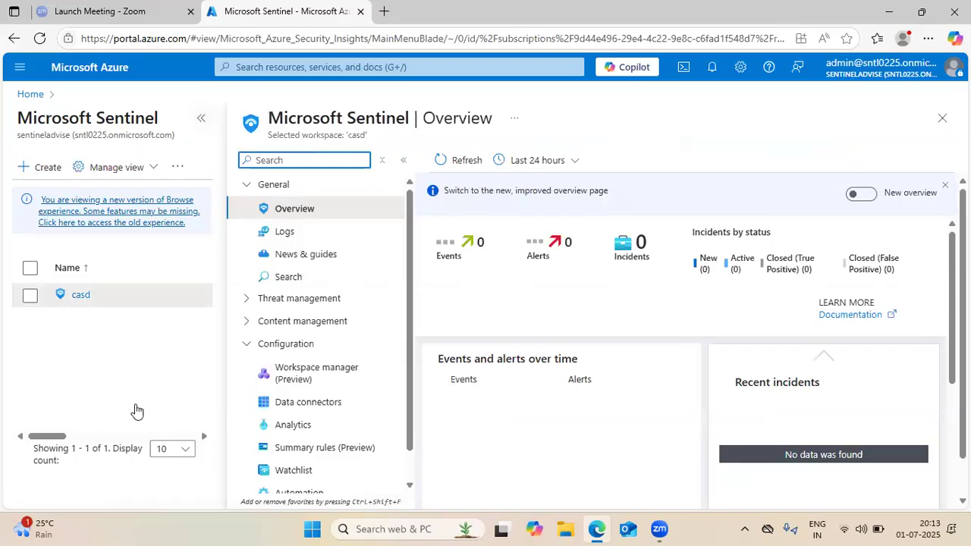
pyautogui.scroll(-1, 94, 470)
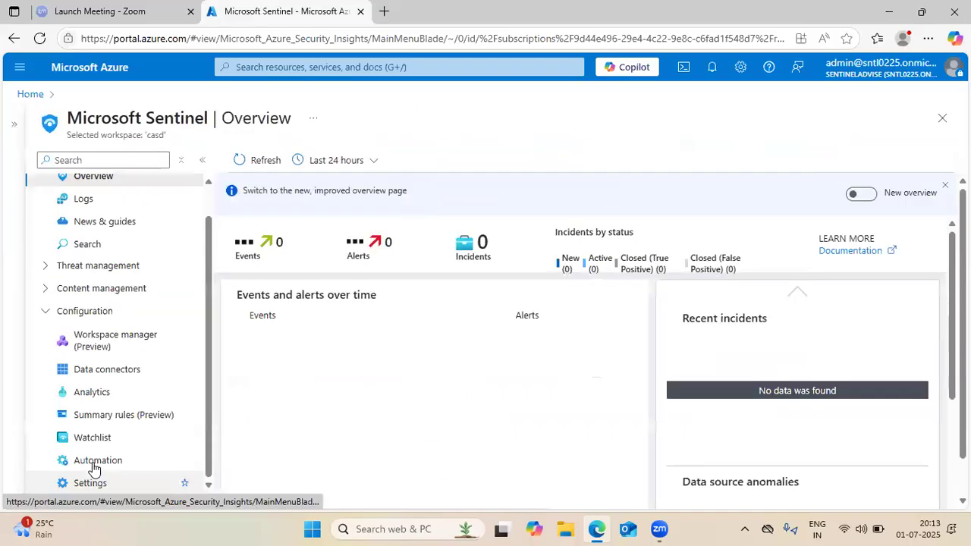
pyautogui.click(94, 463)
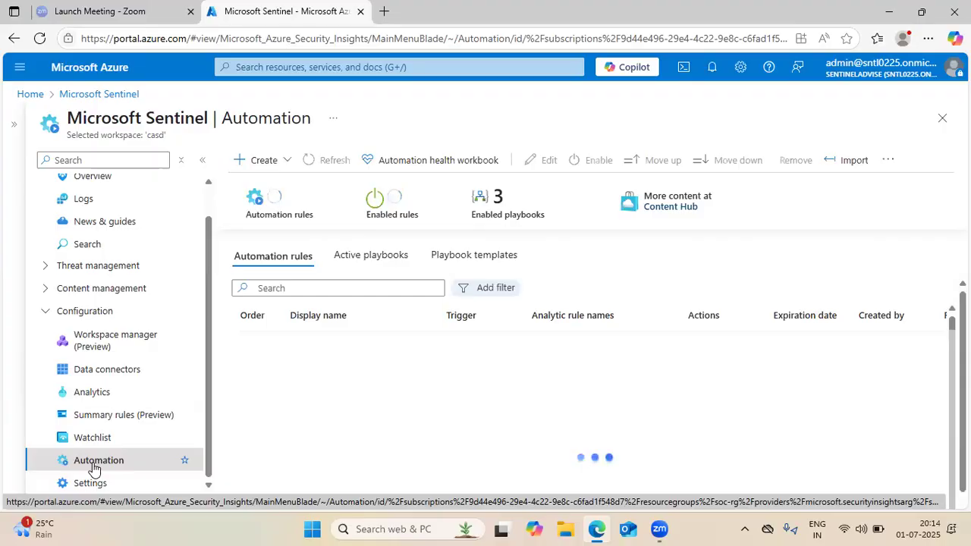
# - Show Active playbooks, then choose Create > Playbook with incident trigger
pyautogui.click(355, 260)
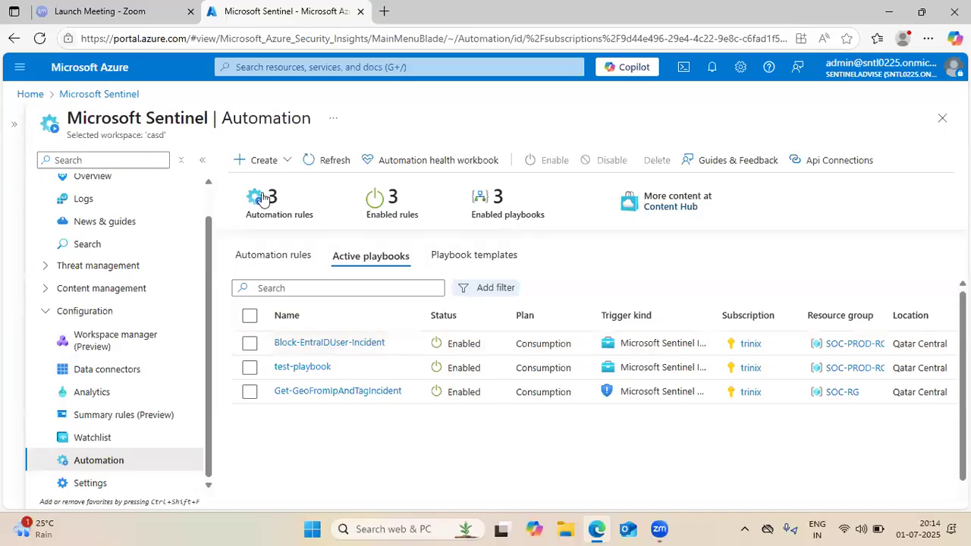
pyautogui.click(261, 160)
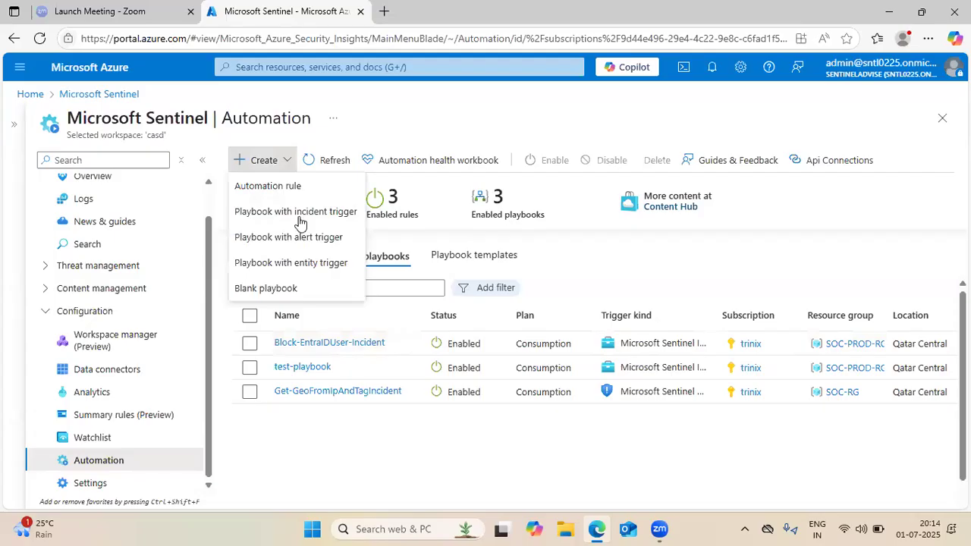
pyautogui.click(300, 219)
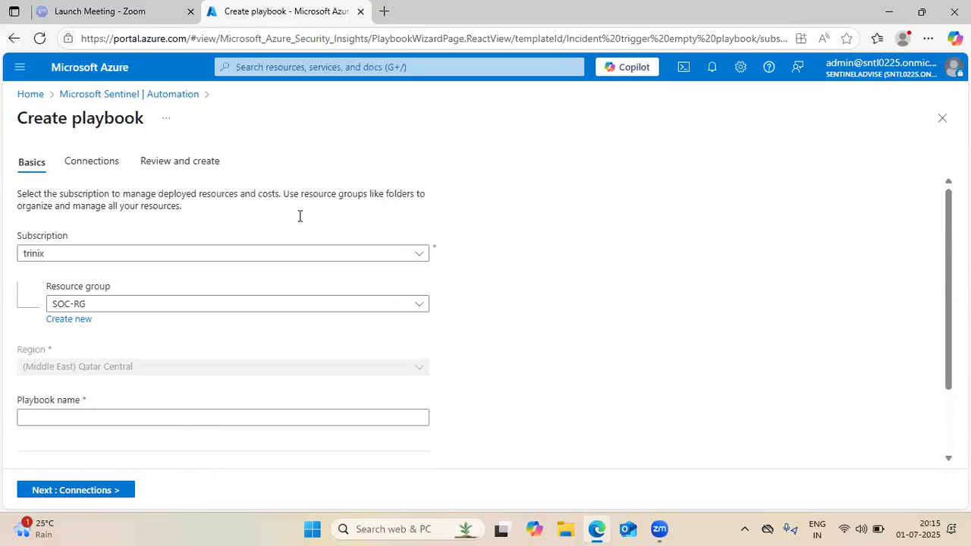
# - Enter TESTBLANKLAYBOOK as the playbook name
pyautogui.click(124, 423)
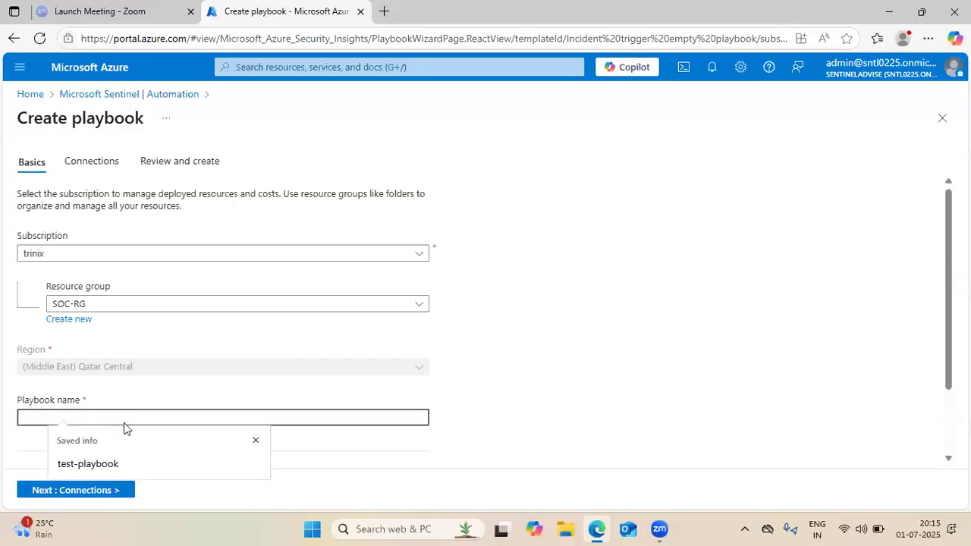
pyautogui.write('t')
pyautogui.press('BackSpace')
pyautogui.write('T')
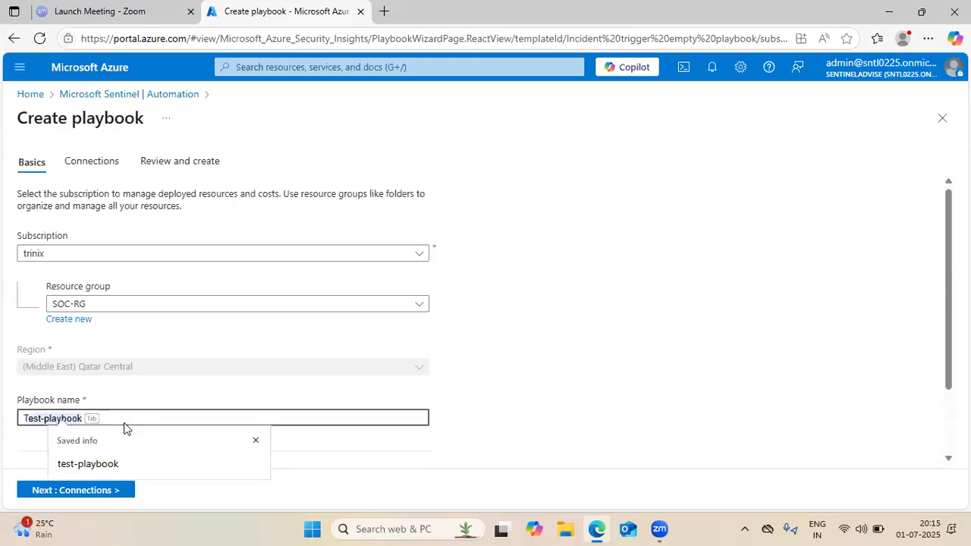
pyautogui.write('ESTB')
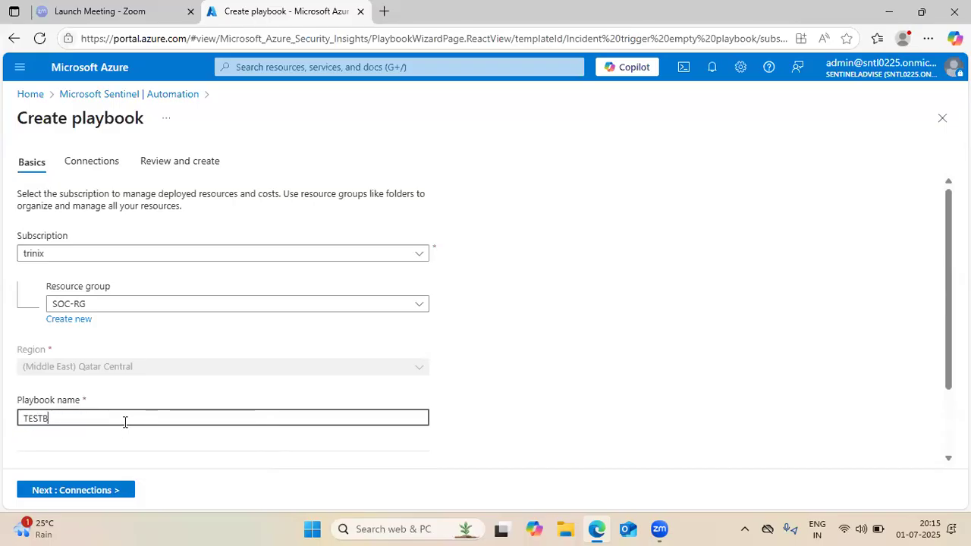
pyautogui.write('LANKLA')
pyautogui.write('YBO')
pyautogui.press('BackSpace')
pyautogui.write('BOOK')
# - Continue through Connections and Review, then create the playbook
pyautogui.click(110, 491)
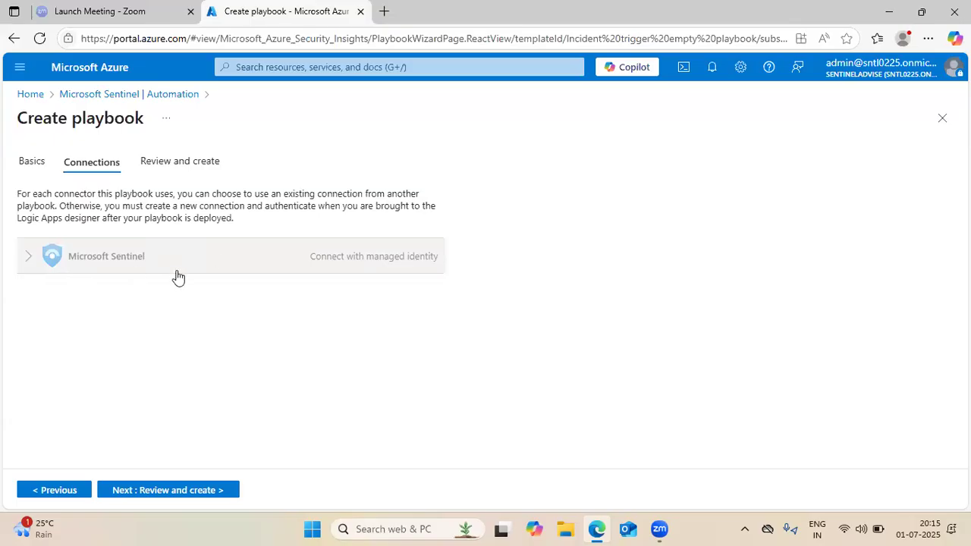
pyautogui.click(150, 490)
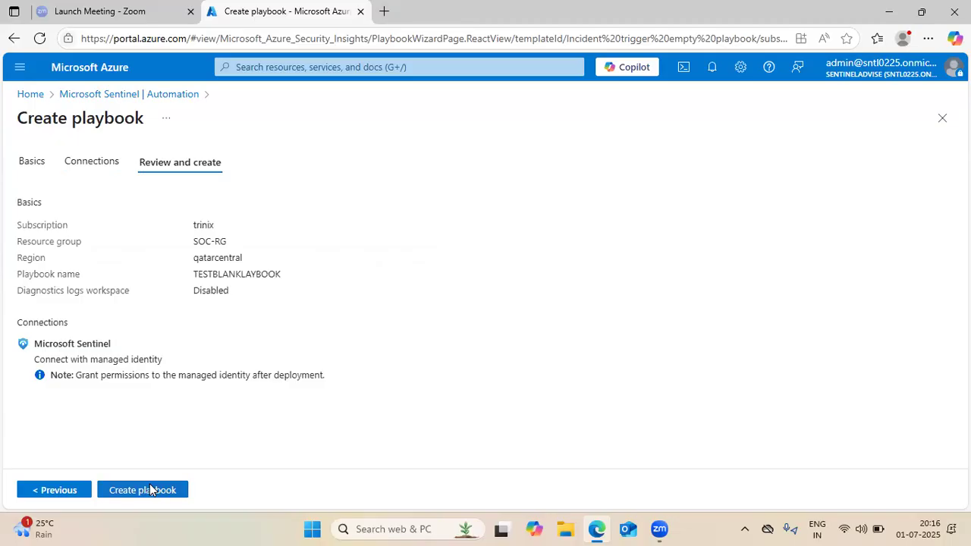
pyautogui.click(149, 490)
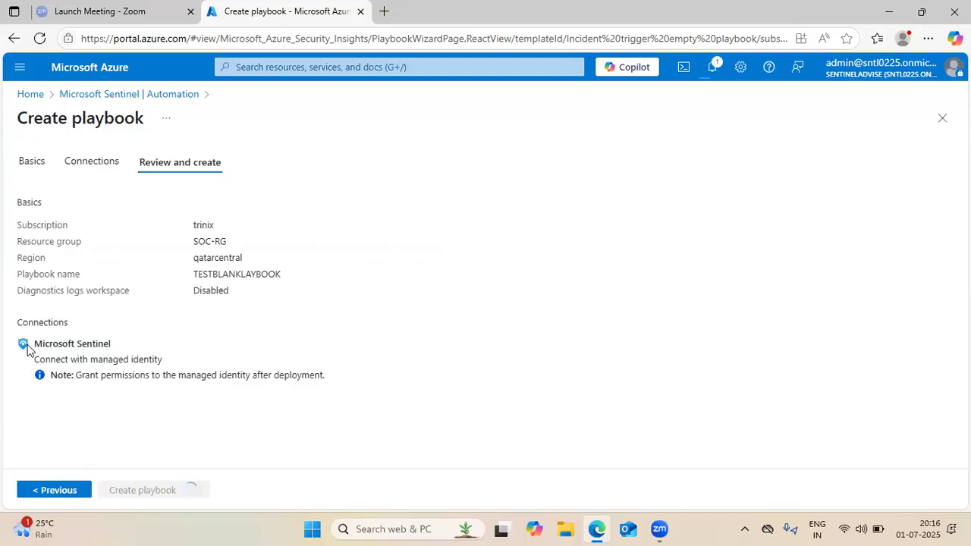
pyautogui.moveTo(50, 344); pyautogui.dragTo(323, 375)
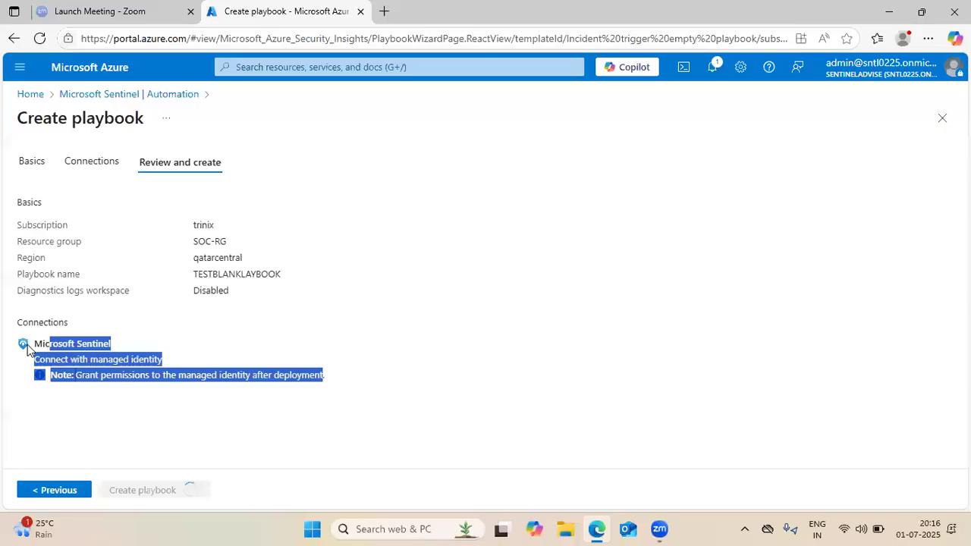
pyautogui.moveTo(26, 349); pyautogui.dragTo(26, 348)
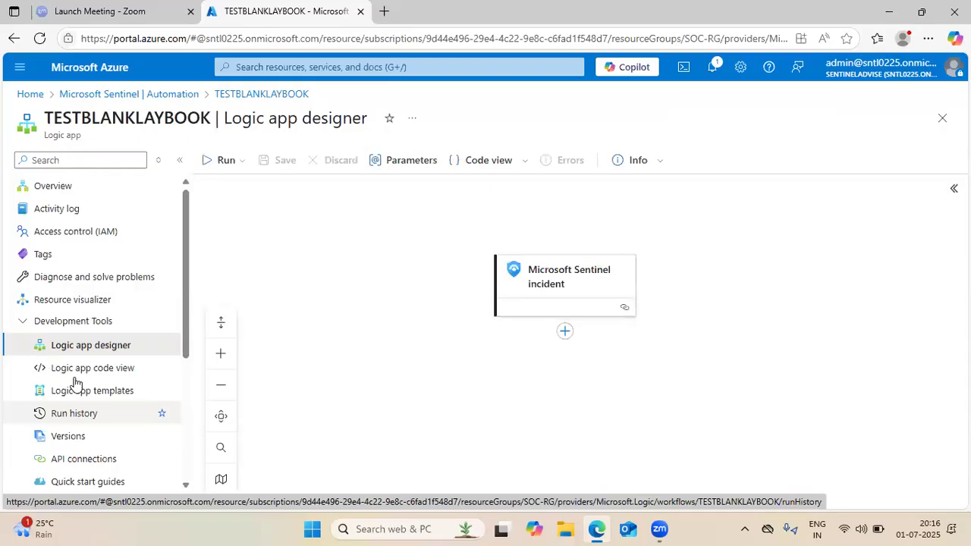
# - Open the playbook's Identity settings and view its Azure role assignments
pyautogui.scroll(-1, 121, 336)
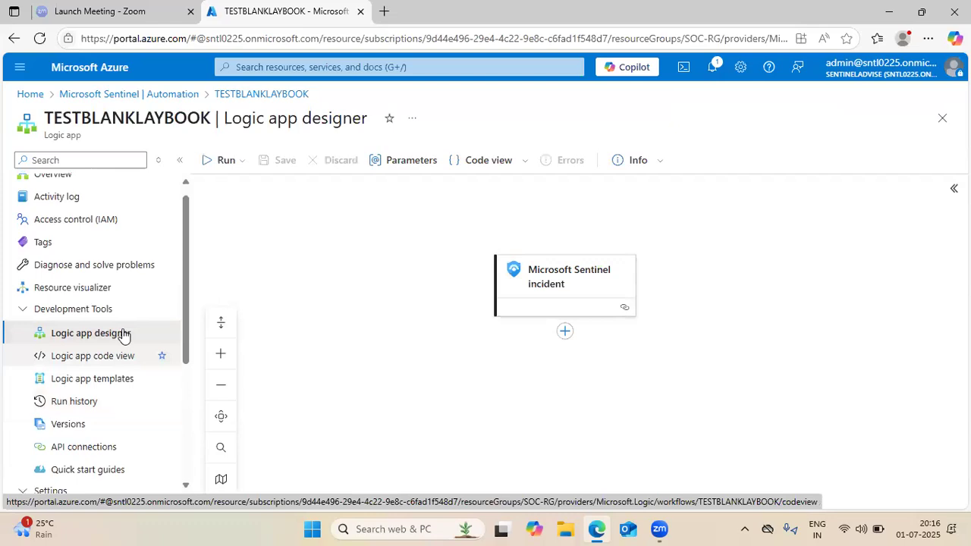
pyautogui.scroll(-2, 70, 400)
pyautogui.scroll(1, 70, 401)
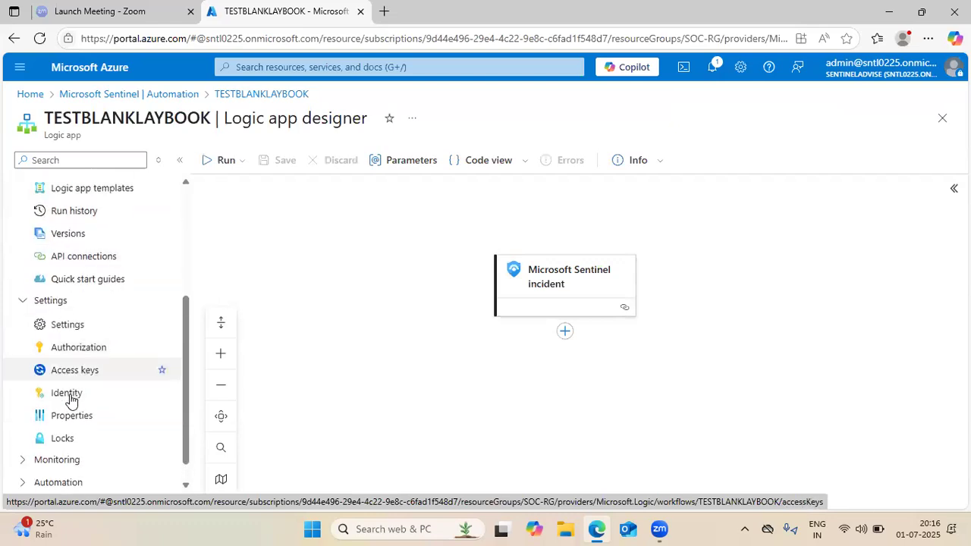
pyautogui.click(71, 401)
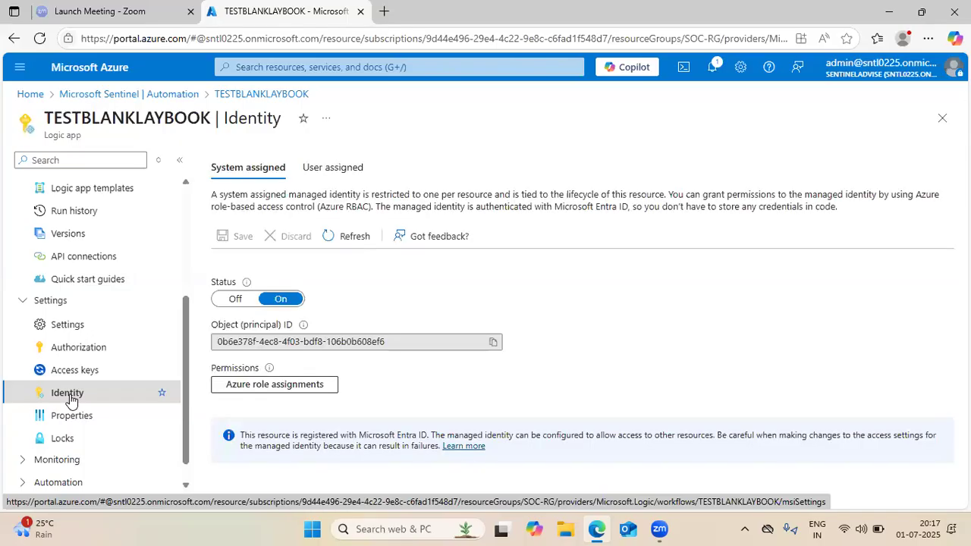
pyautogui.click(294, 383)
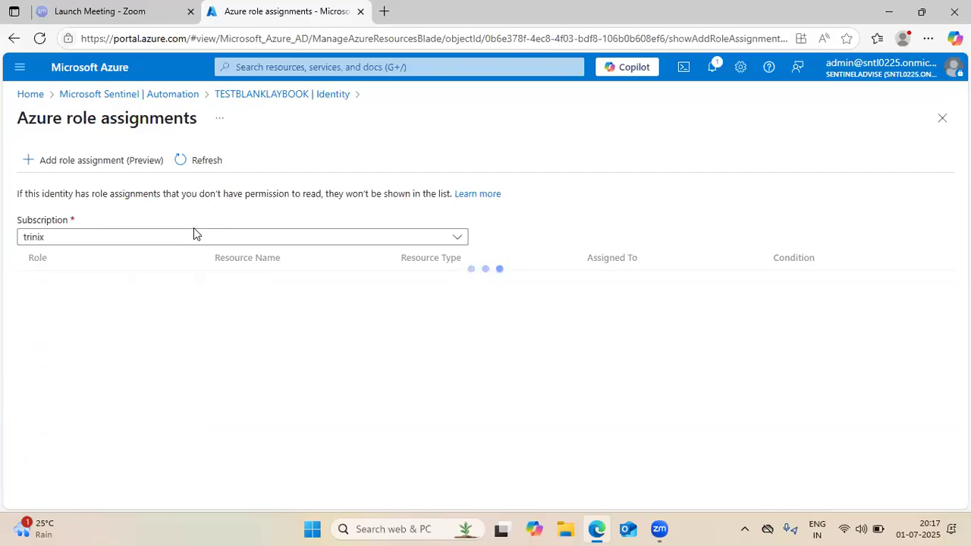
# - Start a new role assignment scoped to the trinix subscription
pyautogui.click(110, 172)
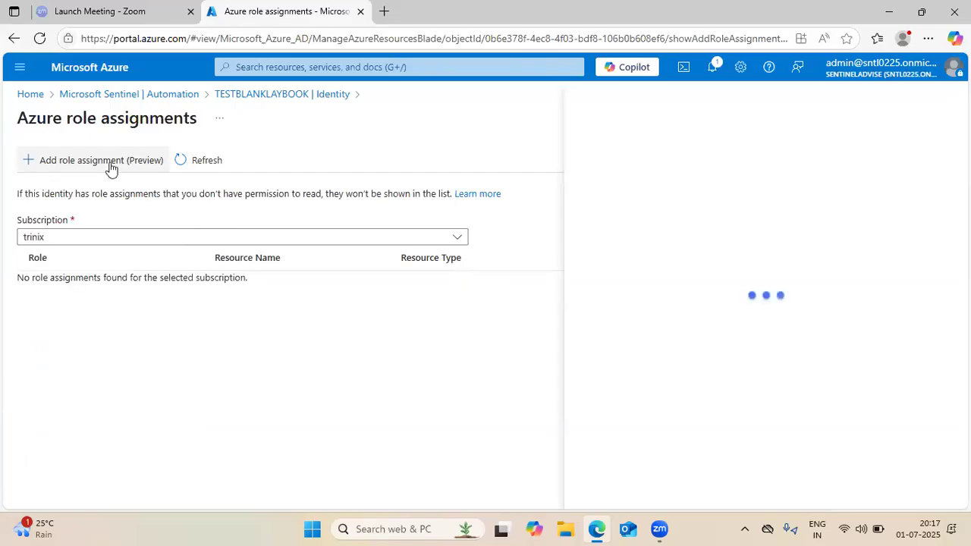
pyautogui.click(495, 165)
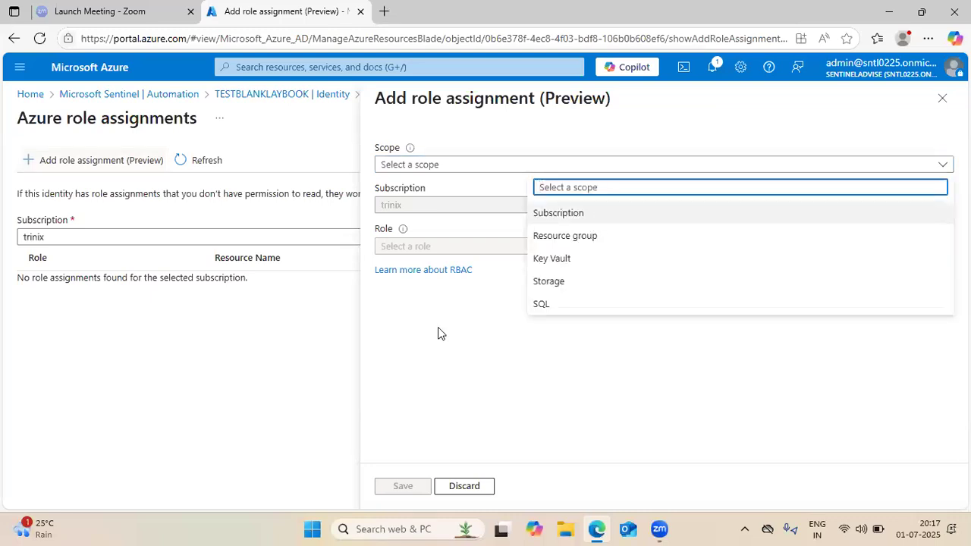
pyautogui.click(467, 223)
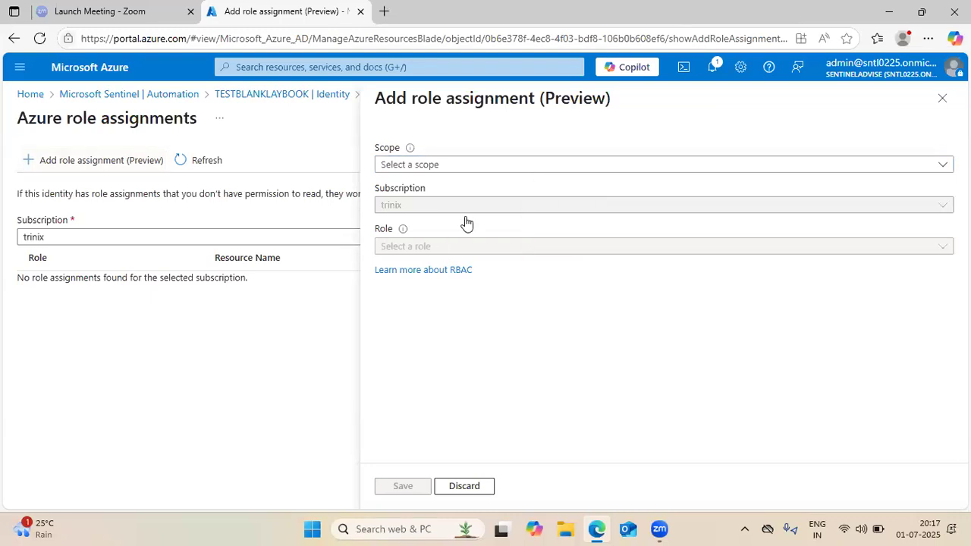
pyautogui.moveTo(466, 223); pyautogui.dragTo(440, 270)
pyautogui.click(547, 164)
pyautogui.click(555, 215)
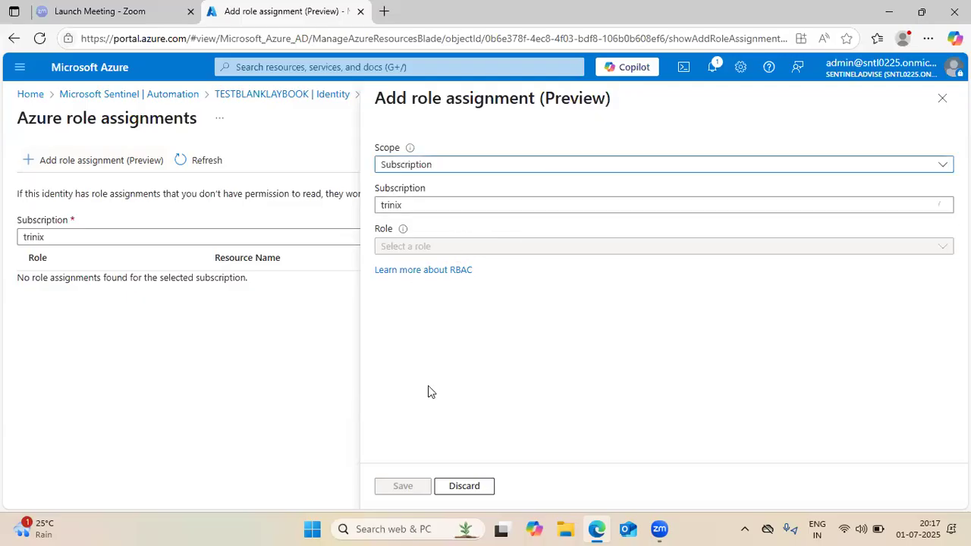
pyautogui.click(426, 208)
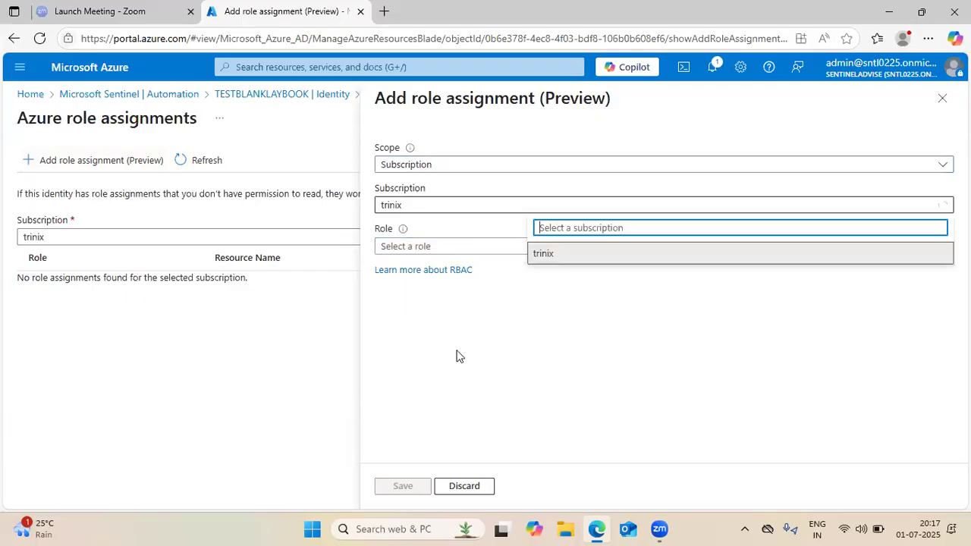
pyautogui.click(503, 299)
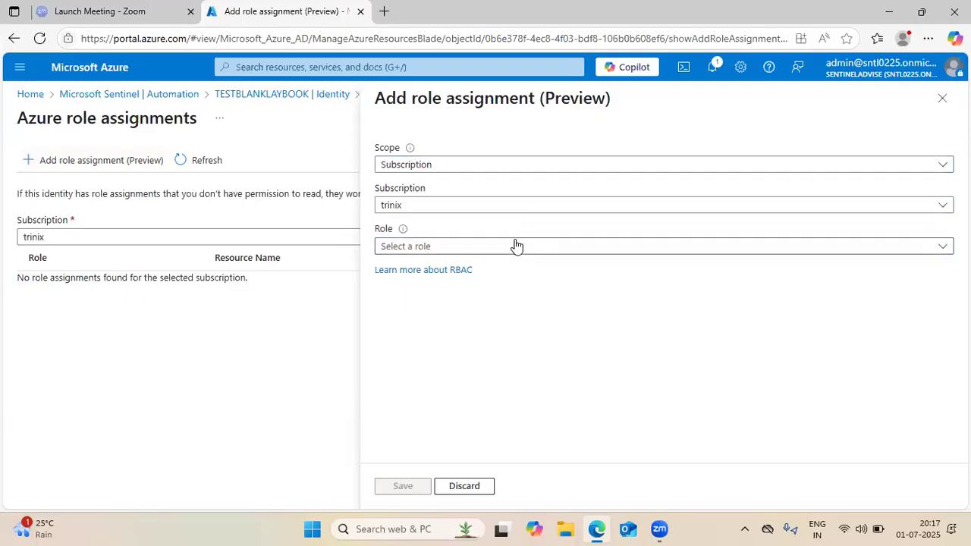
# - Search roles for SENTINEL, pick Microsoft Sentinel Automation Contributor, and save
pyautogui.click(535, 250)
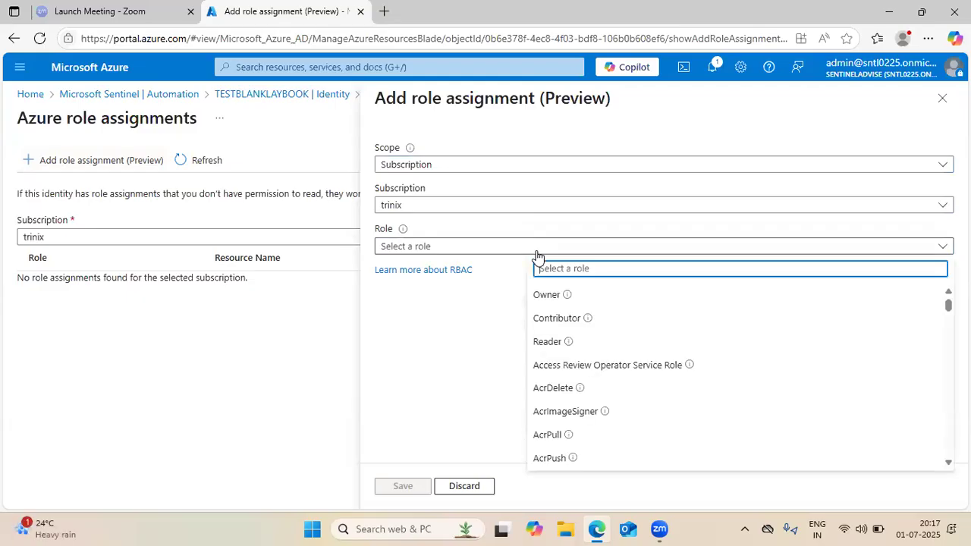
pyautogui.write('SENTINEL')
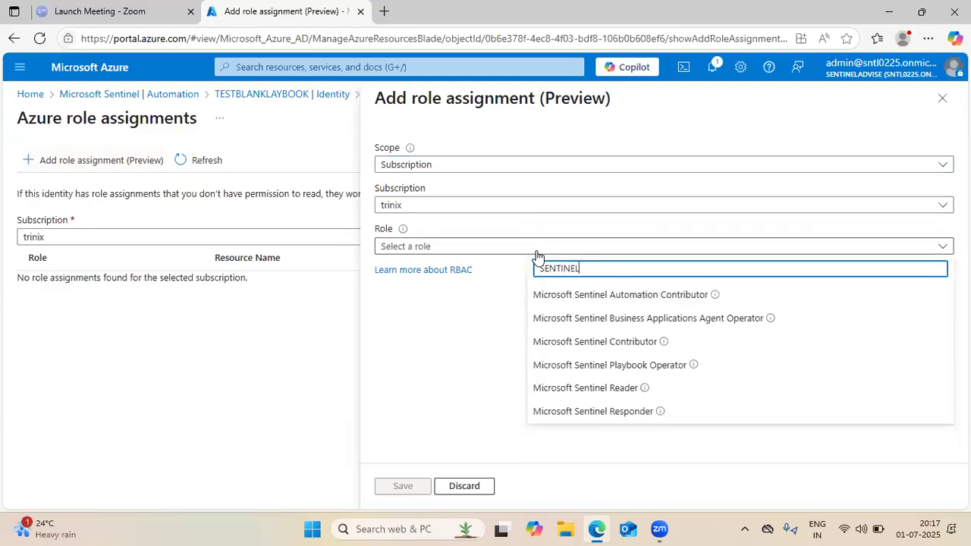
pyautogui.click(593, 299)
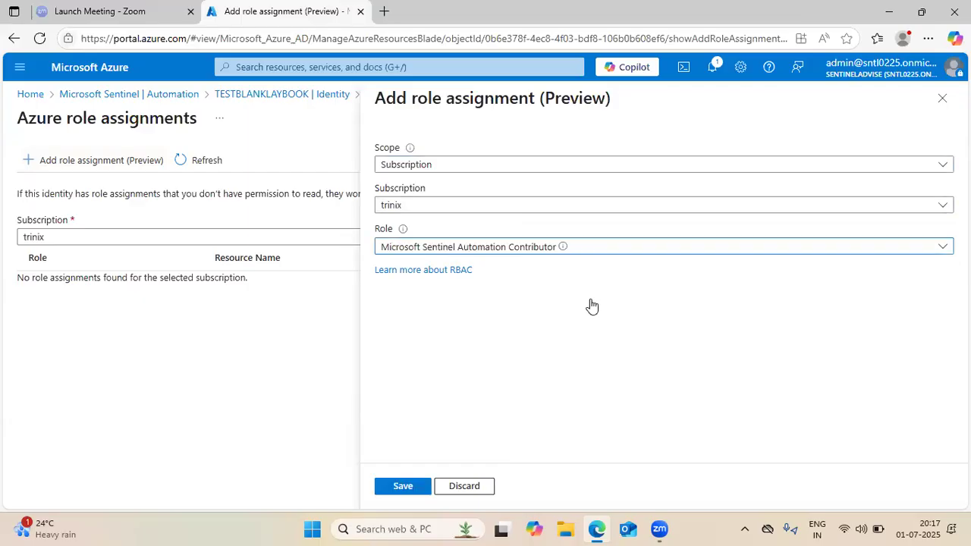
pyautogui.click(380, 490)
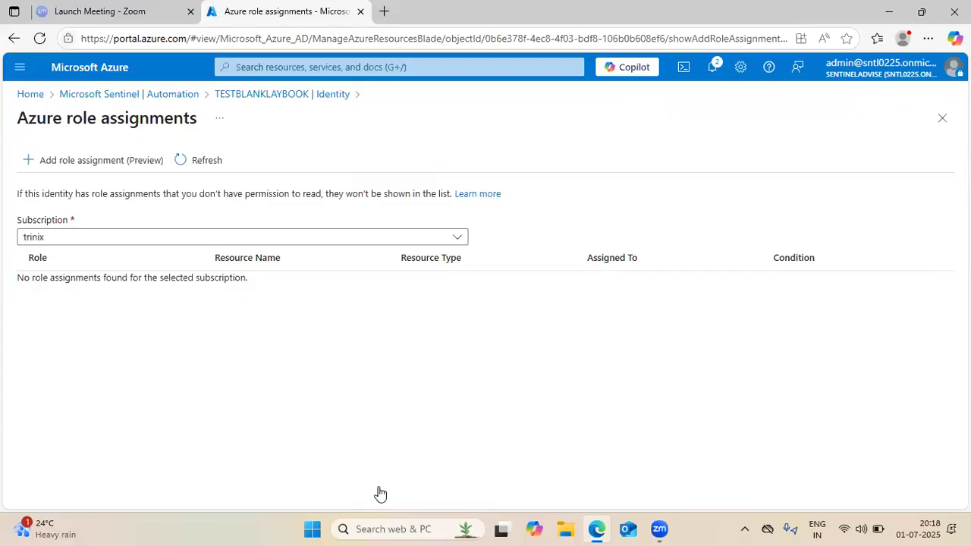
# - Return to the TESTBLANKLAYBOOK Identity page via the breadcrumb, recheck role assignments, and open Logic app designer
pyautogui.click(268, 94)
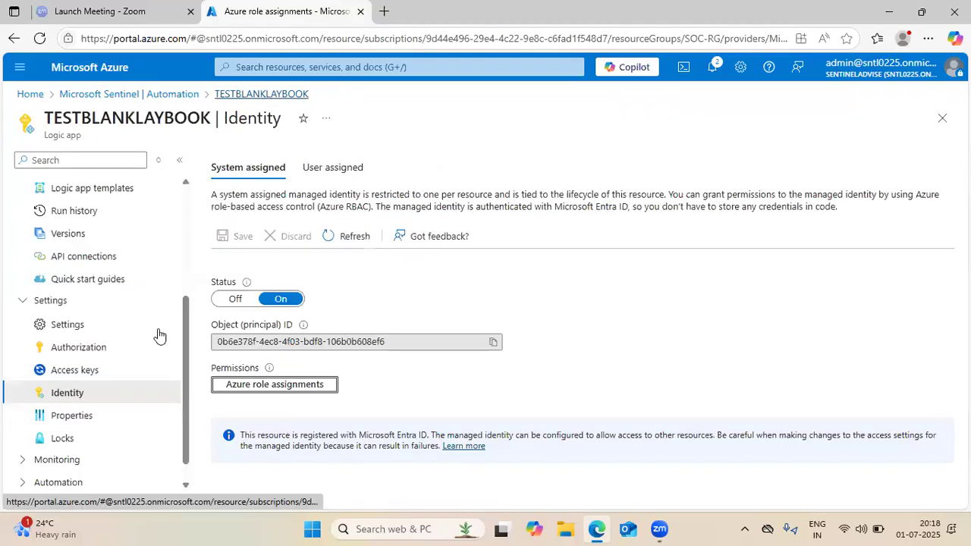
pyautogui.click(275, 385)
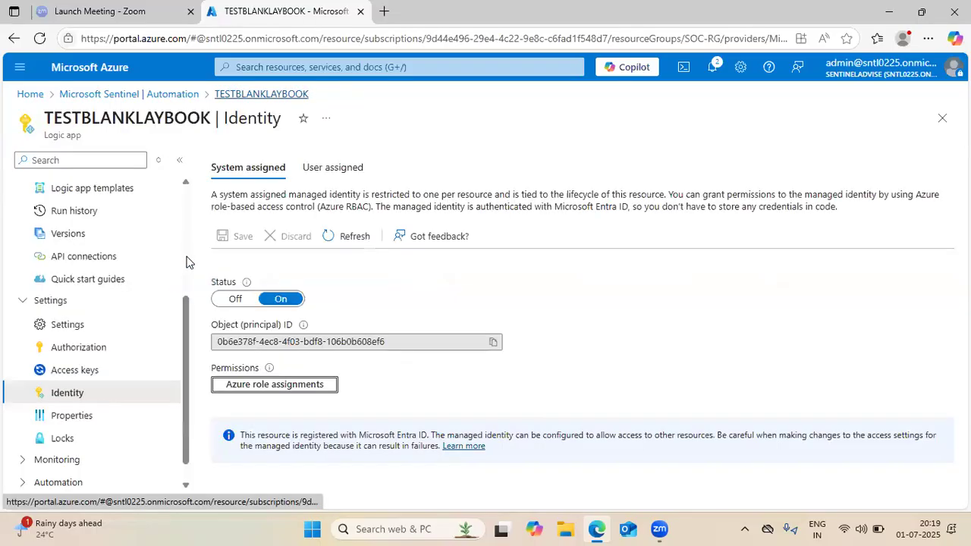
pyautogui.scroll(3, 78, 359)
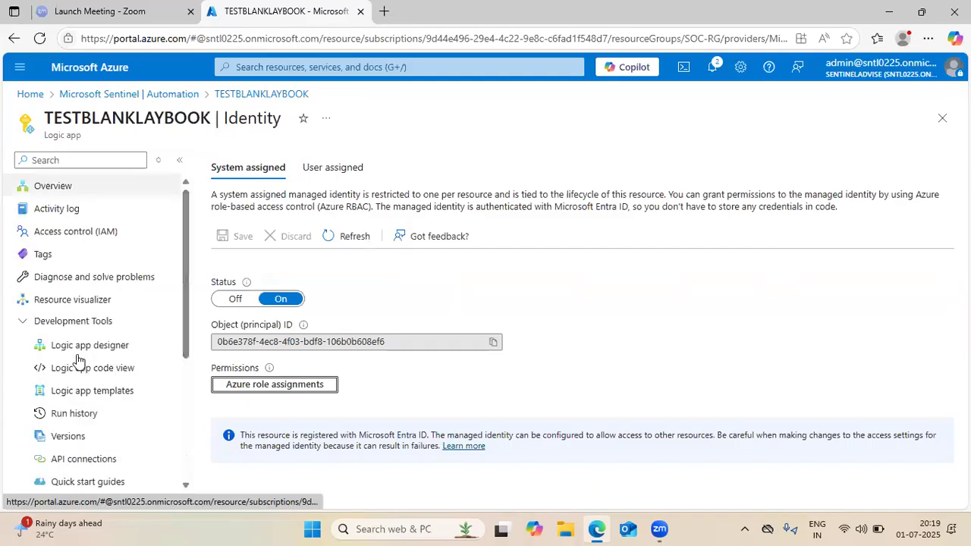
pyautogui.click(78, 354)
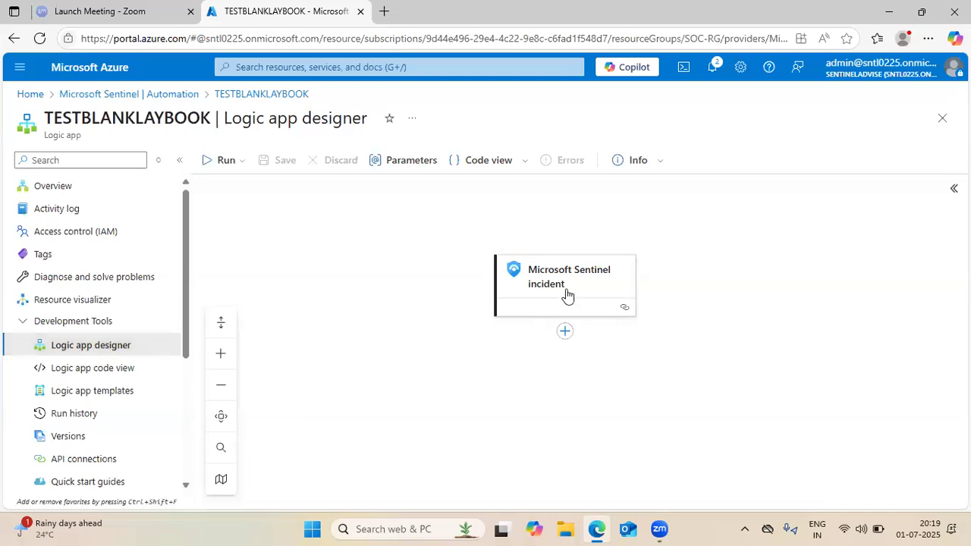
# - Show the Microsoft Sentinel incident trigger's details panel
pyautogui.click(624, 308)
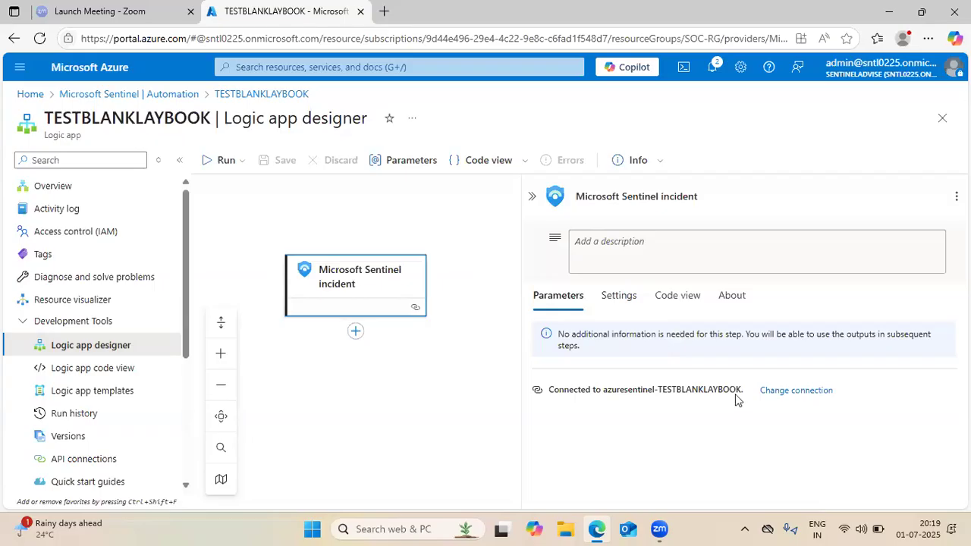
# - Review connection options, cancel adding a new one, and keep azuresentinel-TESTBLANKLAYBOOK
pyautogui.click(780, 392)
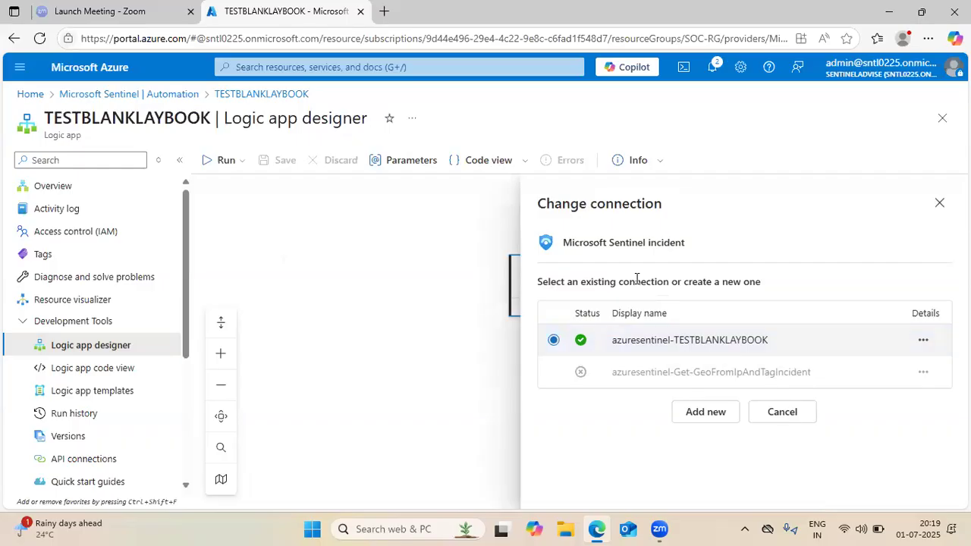
pyautogui.click(701, 415)
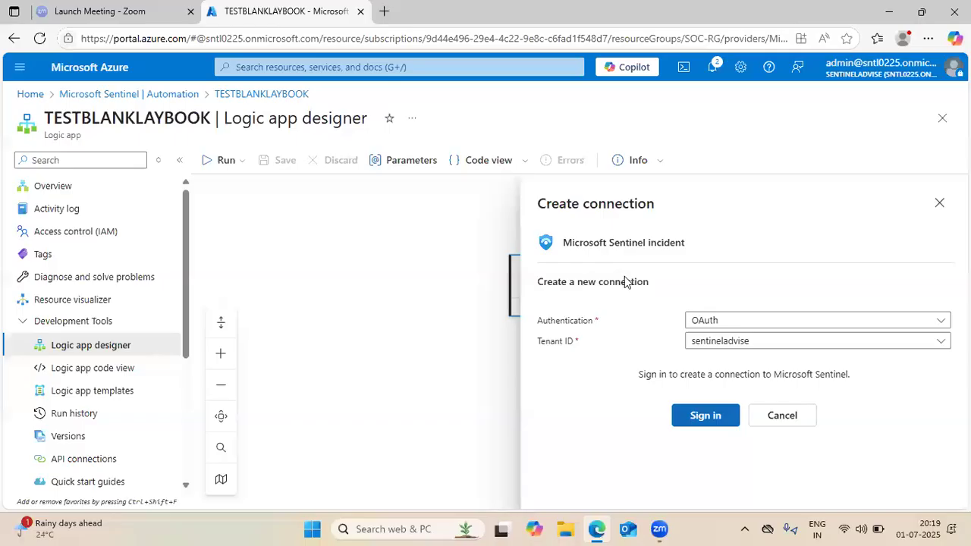
pyautogui.click(798, 418)
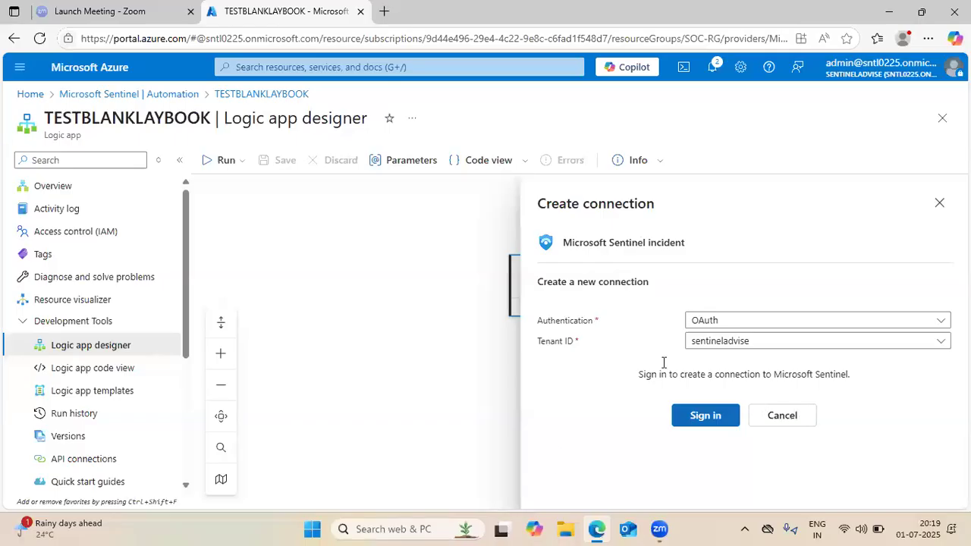
pyautogui.click(938, 201)
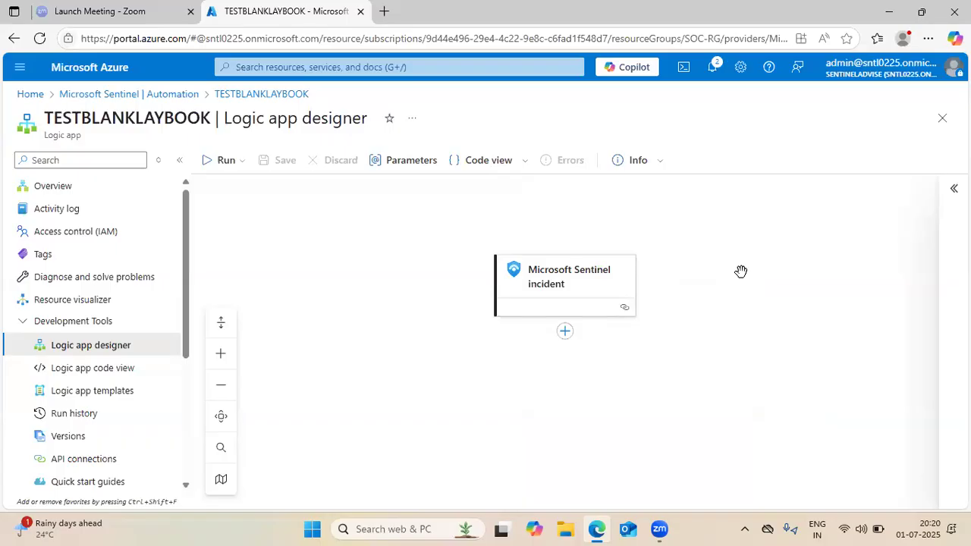
# - Add an action after the trigger and search the action list for 'VAR'
pyautogui.click(565, 332)
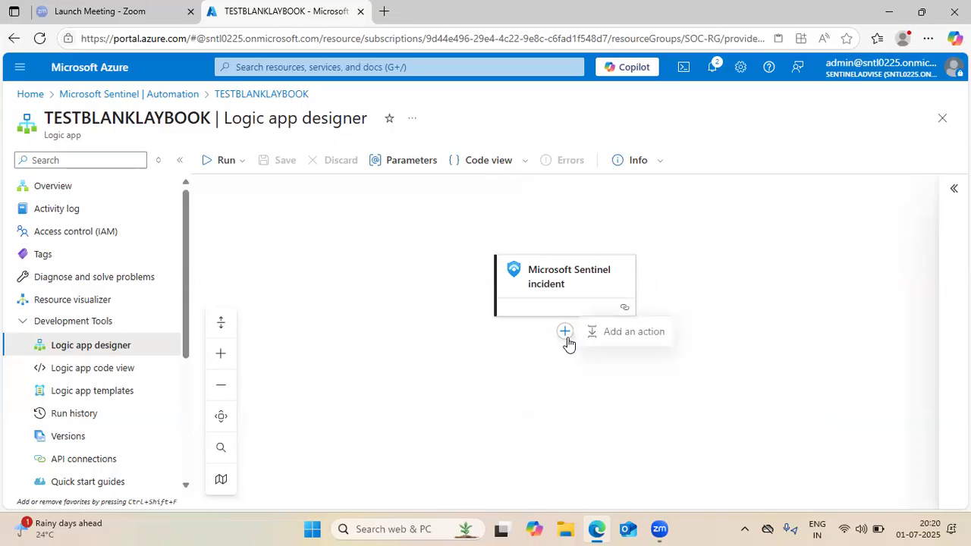
pyautogui.click(607, 335)
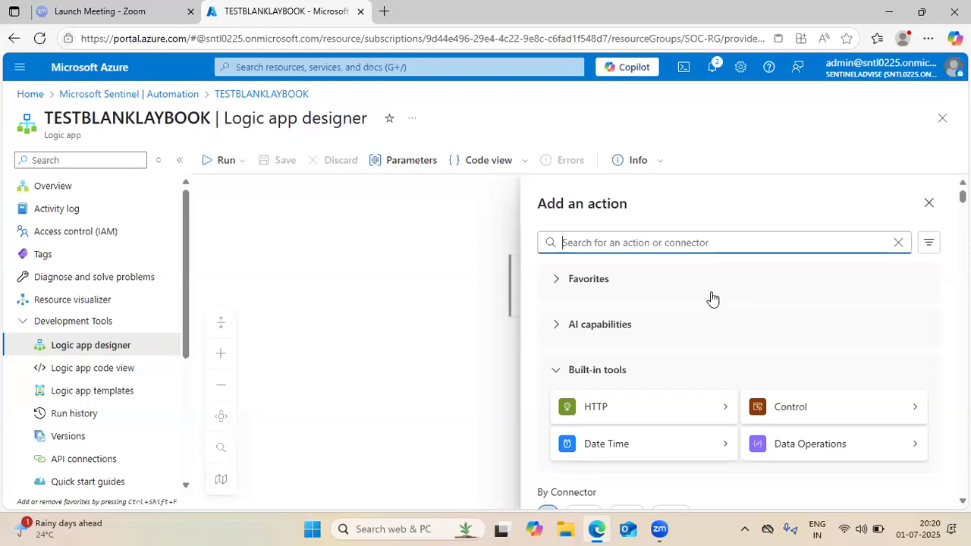
pyautogui.scroll(-3, 700, 363)
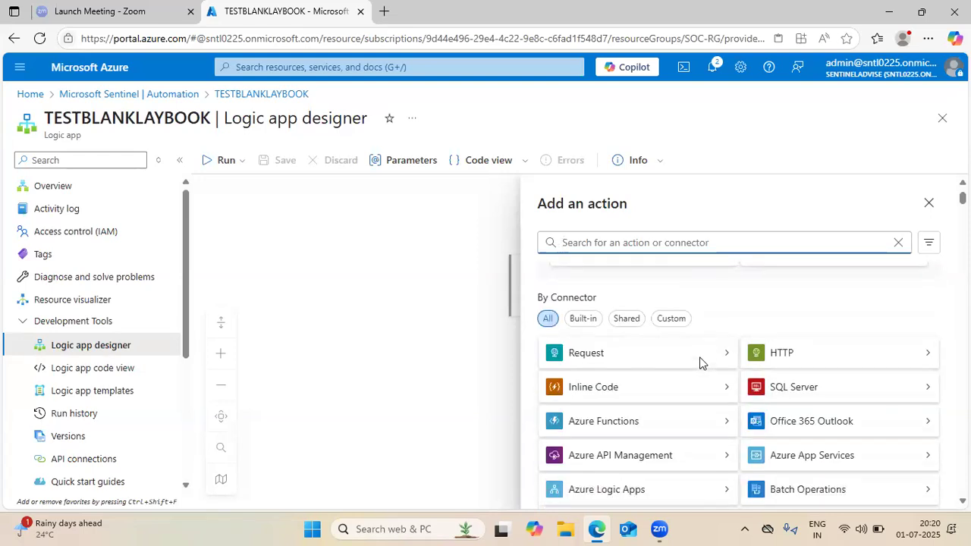
pyautogui.scroll(-1, 699, 363)
pyautogui.scroll(-1, 700, 363)
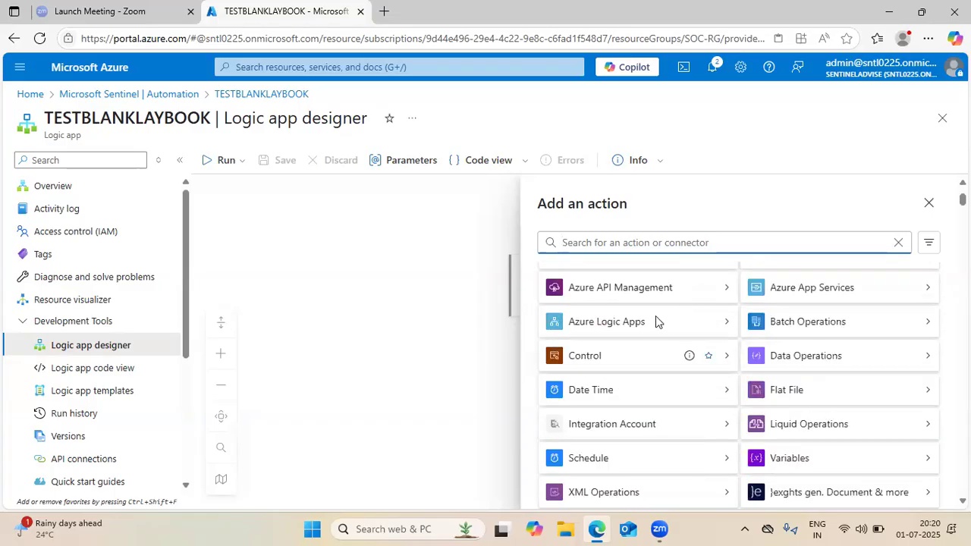
pyautogui.scroll(5, 551, 291)
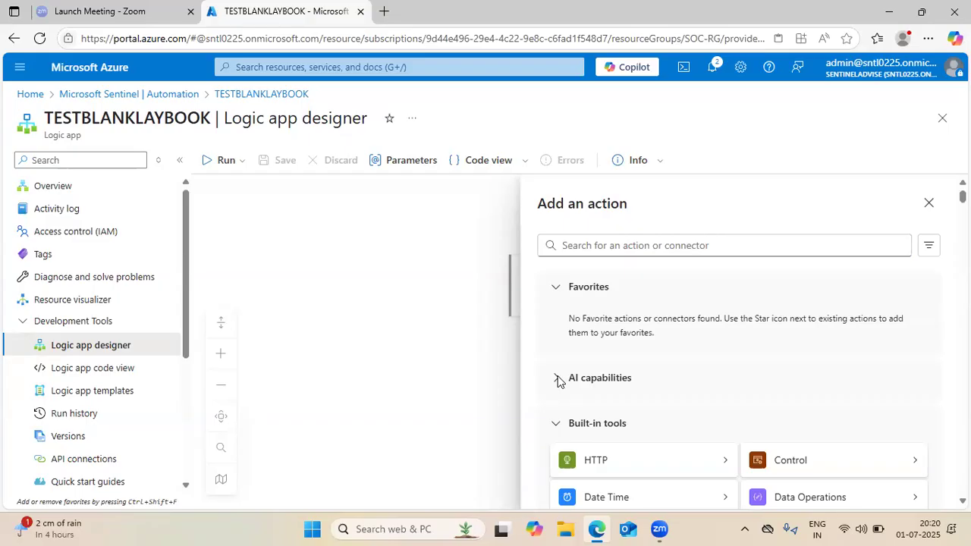
pyautogui.scroll(-3, 558, 379)
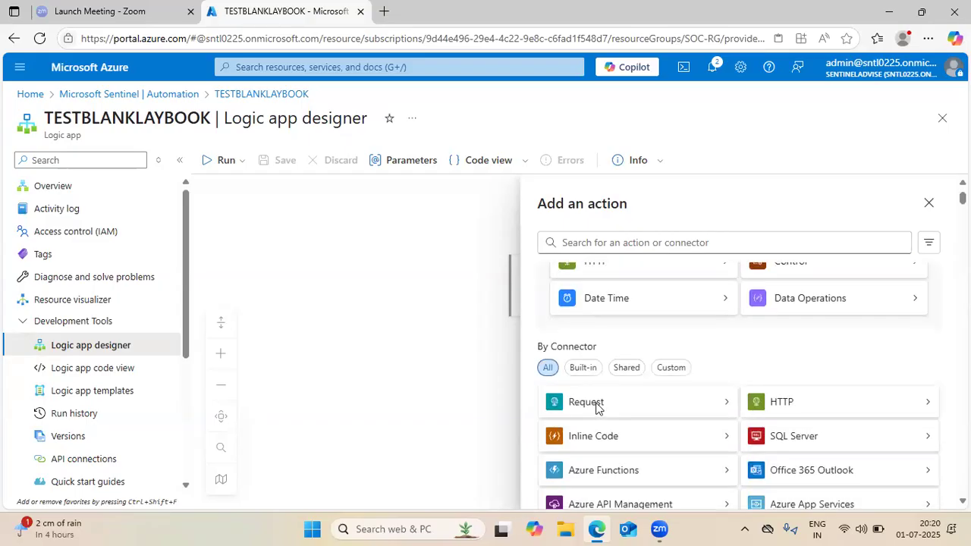
pyautogui.click(583, 242)
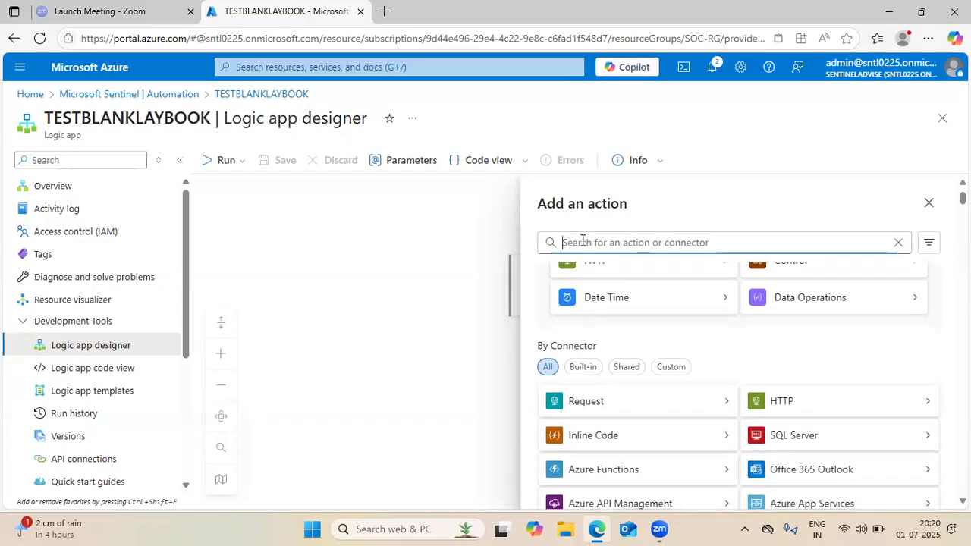
pyautogui.write('VAR')
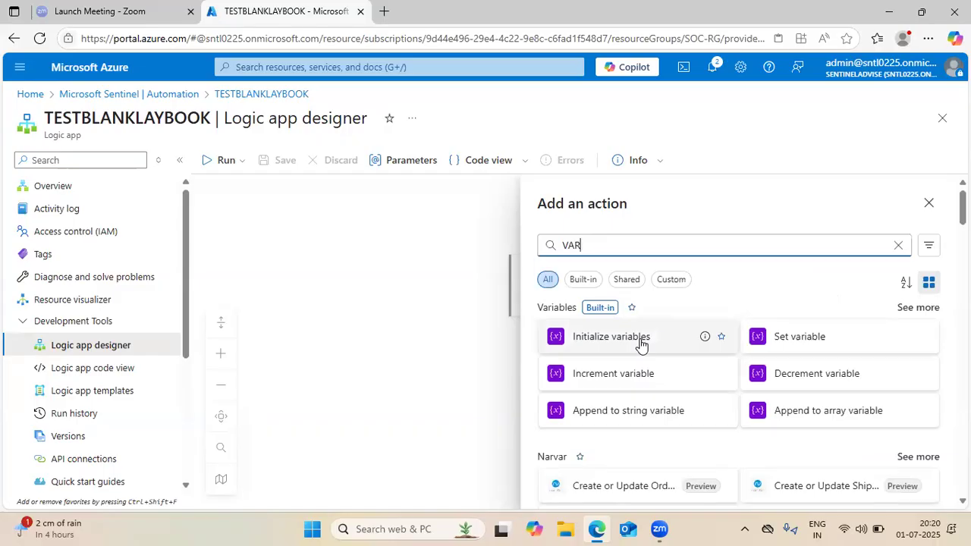
# - Add an Initialize variables step after the trigger declaring a String variable named Email
pyautogui.click(640, 343)
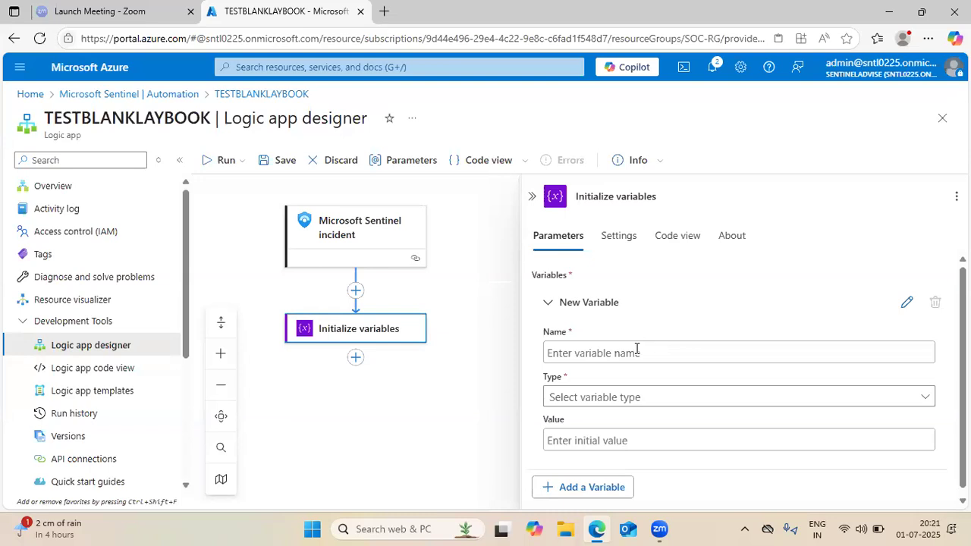
pyautogui.click(636, 349)
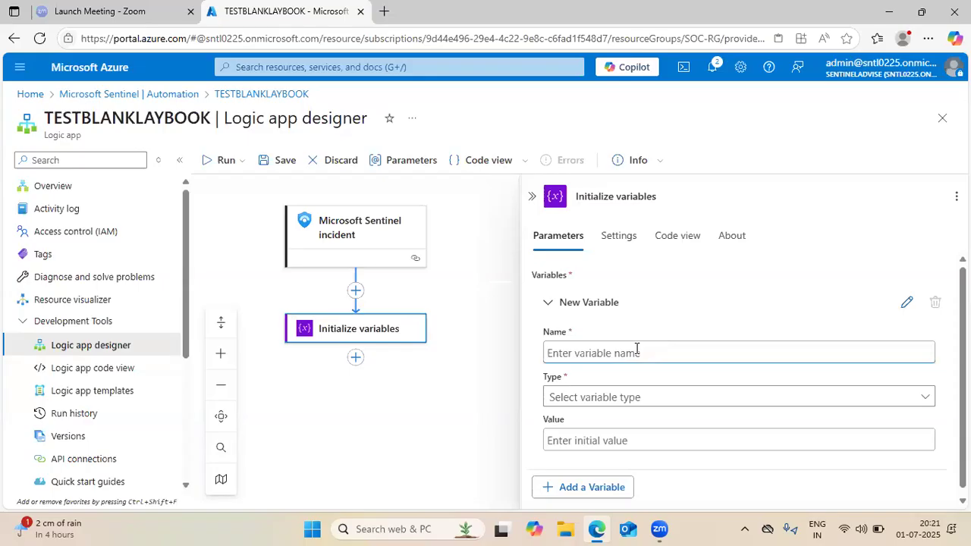
pyautogui.write('a')
pyautogui.press('BackSpace')
pyautogui.write('Email')
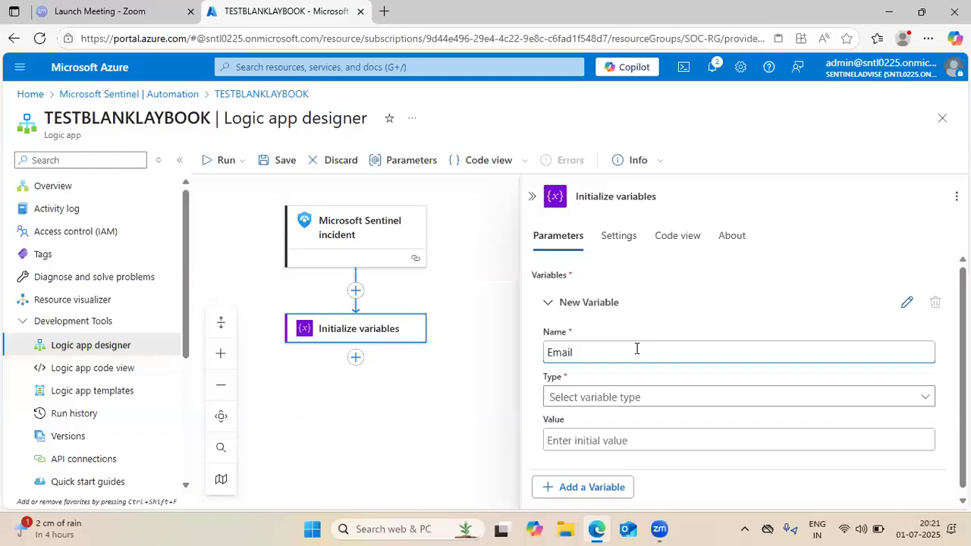
pyautogui.click(626, 398)
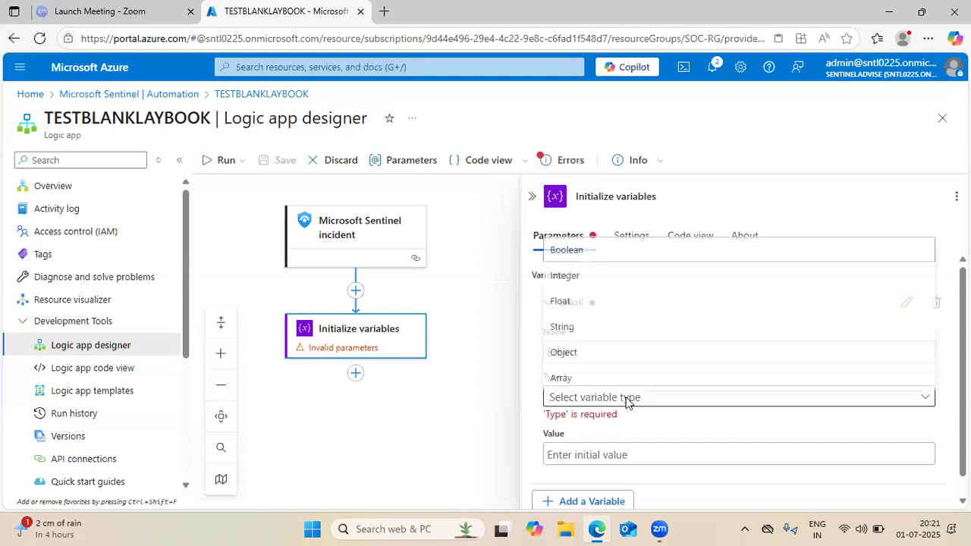
pyautogui.click(626, 393)
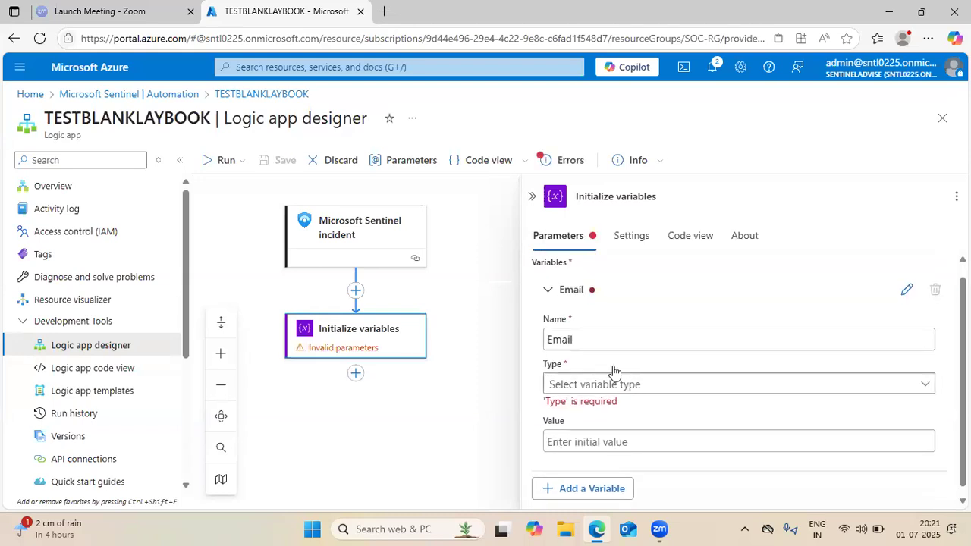
pyautogui.click(613, 372)
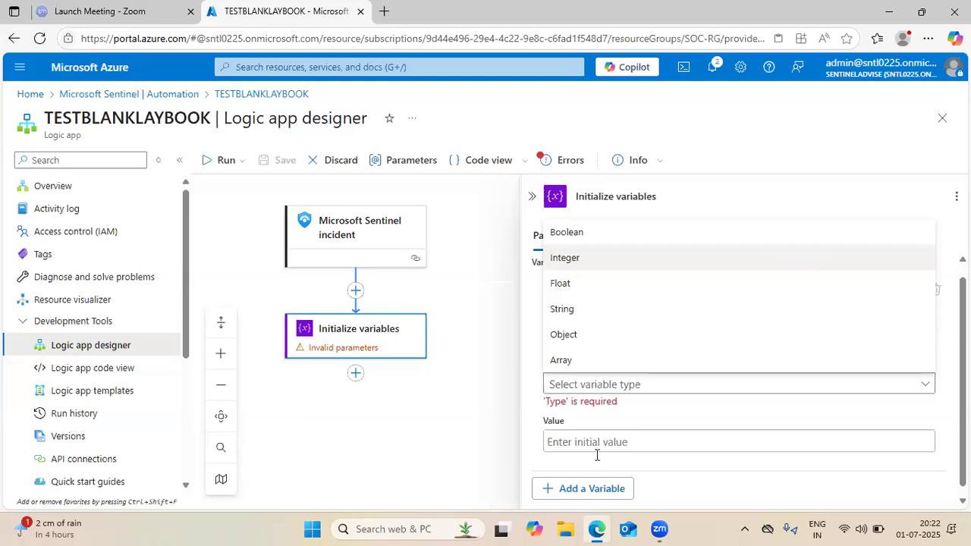
pyautogui.click(562, 309)
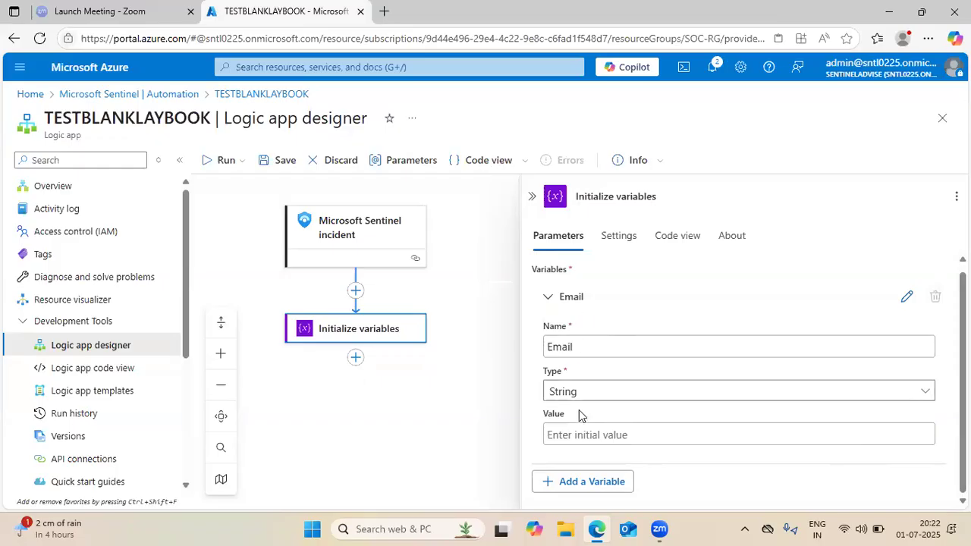
pyautogui.click(381, 398)
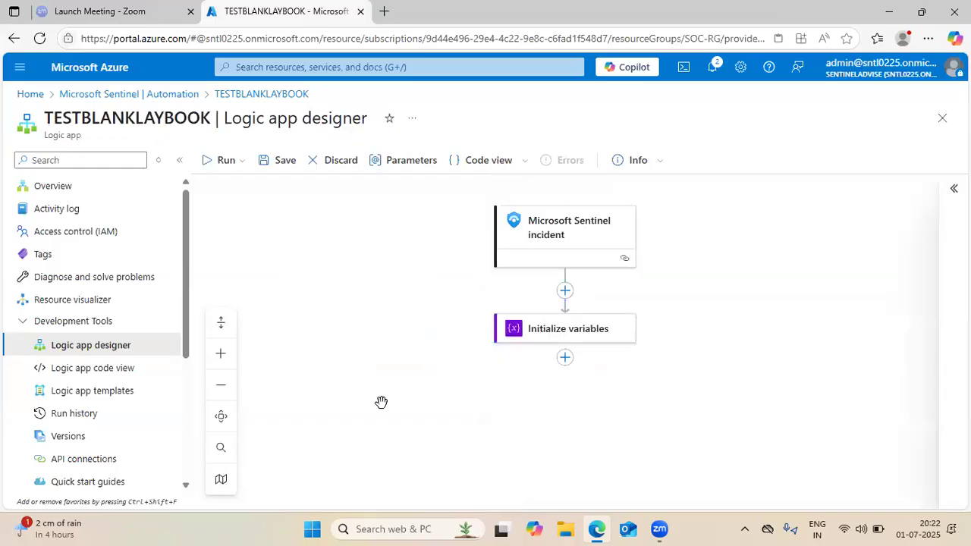
# - Search the actions list for 'set' for a new step below Initialize variables
pyautogui.click(565, 360)
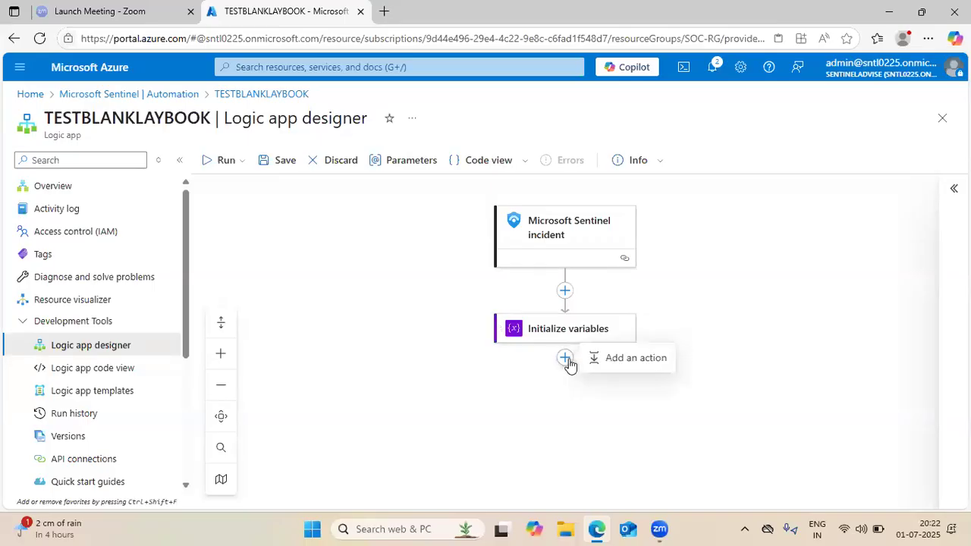
pyautogui.click(620, 367)
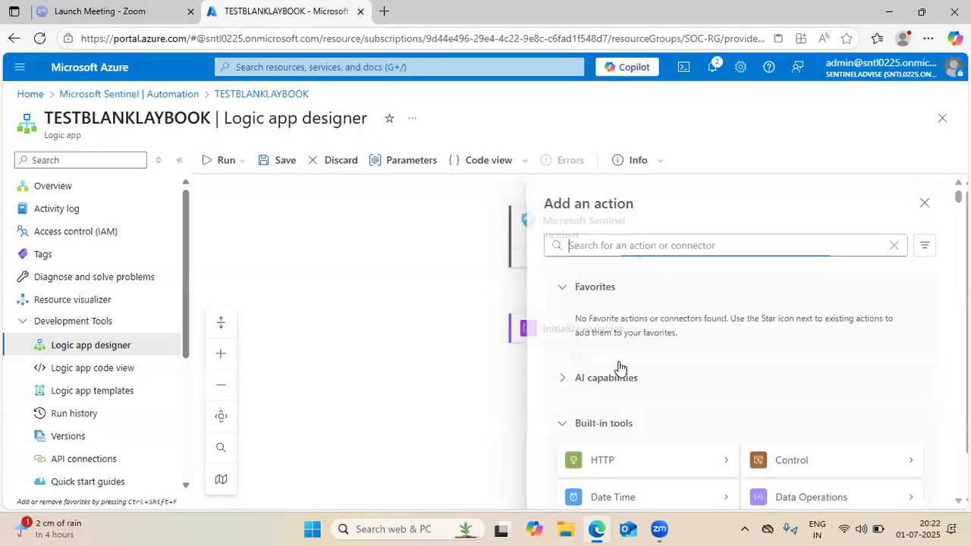
pyautogui.write('se')
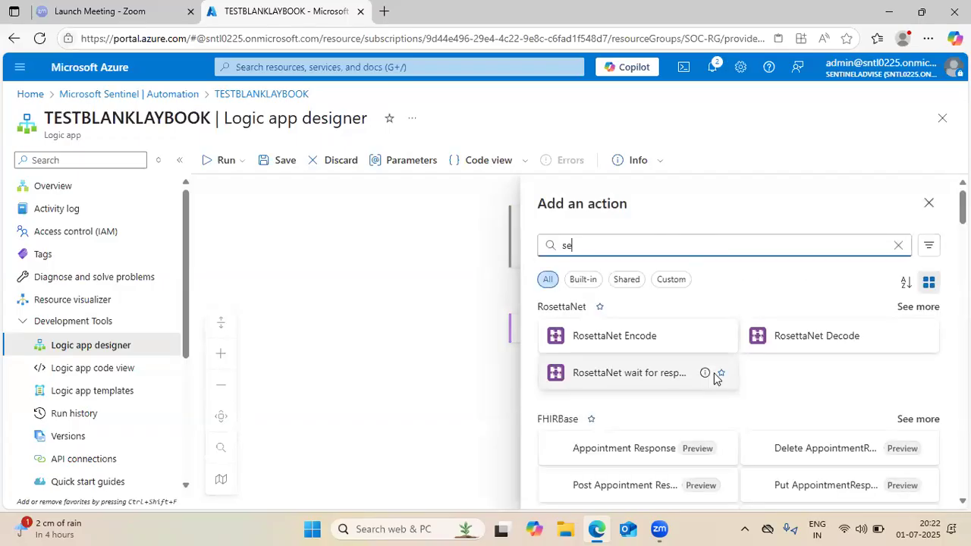
pyautogui.scroll(-3, 714, 377)
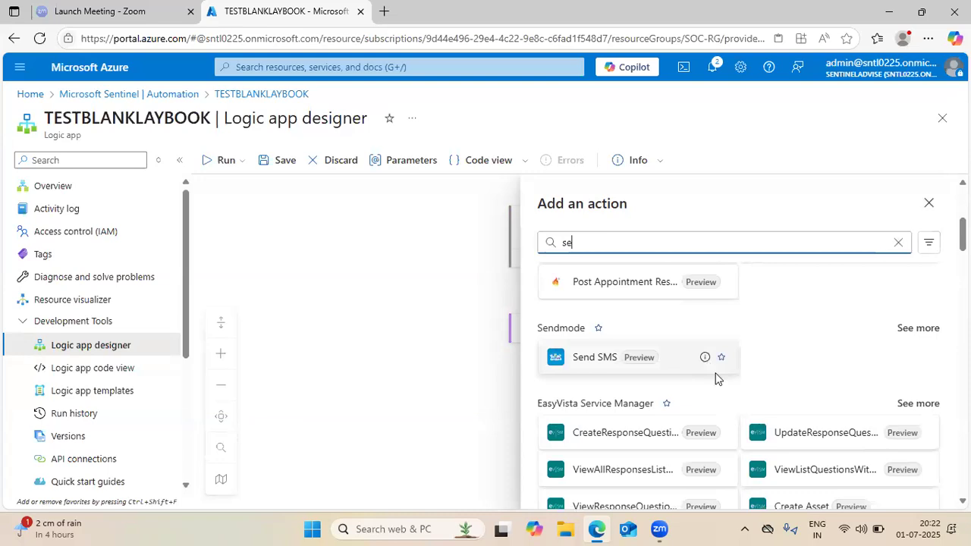
pyautogui.write('t')
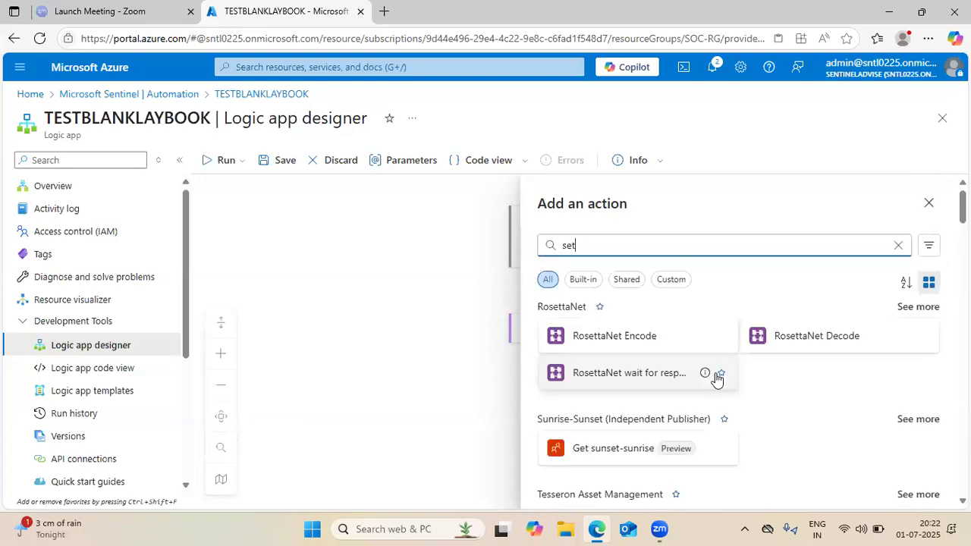
pyautogui.scroll(-1, 717, 379)
pyautogui.scroll(-5, 717, 380)
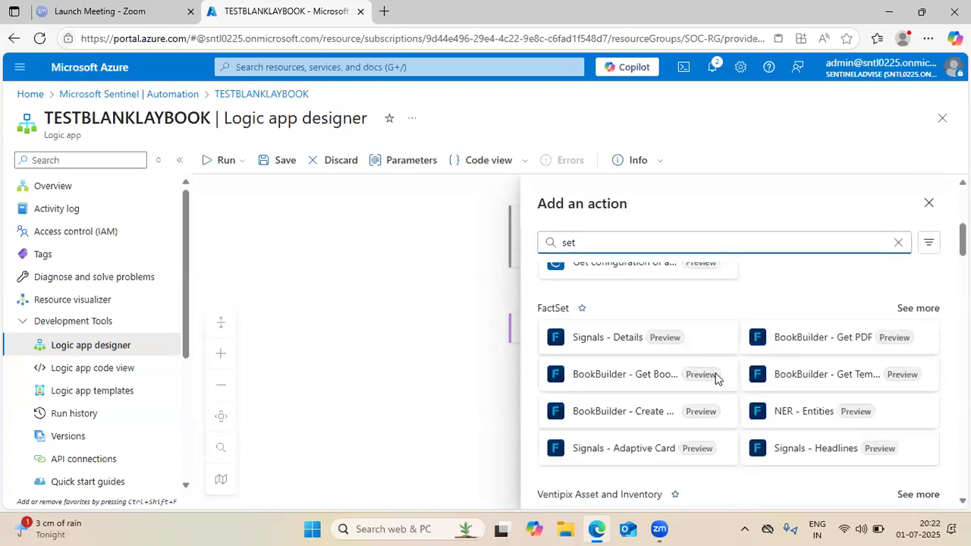
pyautogui.scroll(-2, 717, 379)
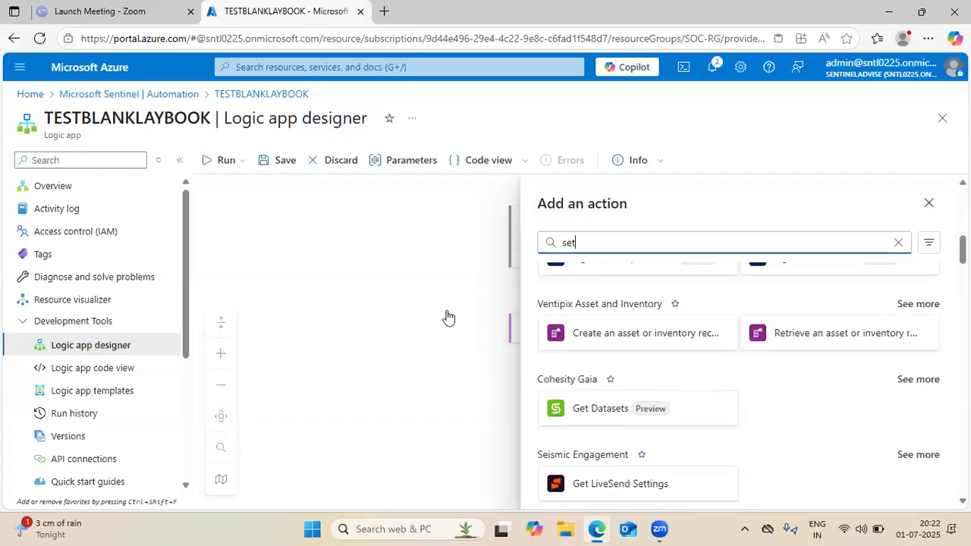
pyautogui.click(733, 435)
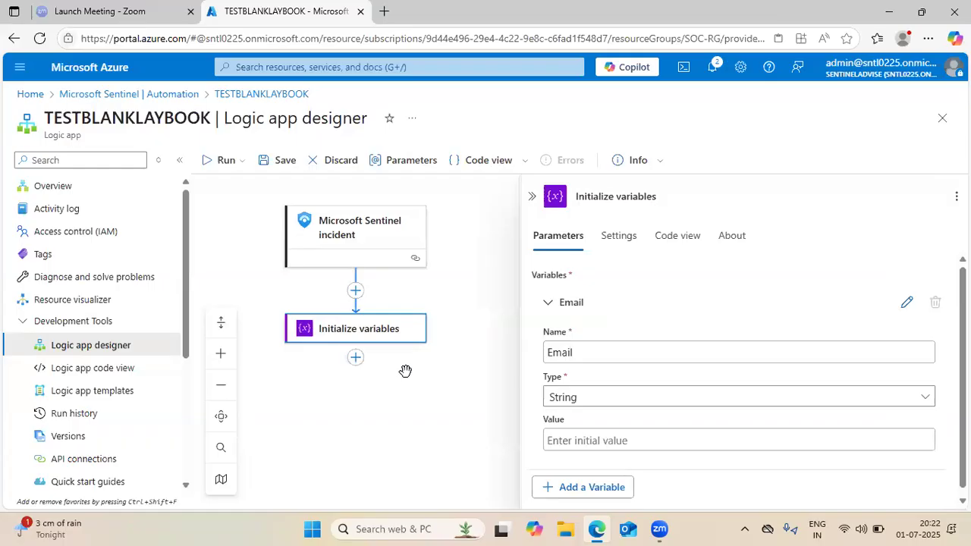
# - Add a Set variable action directly after Initialize variables
pyautogui.click(405, 371)
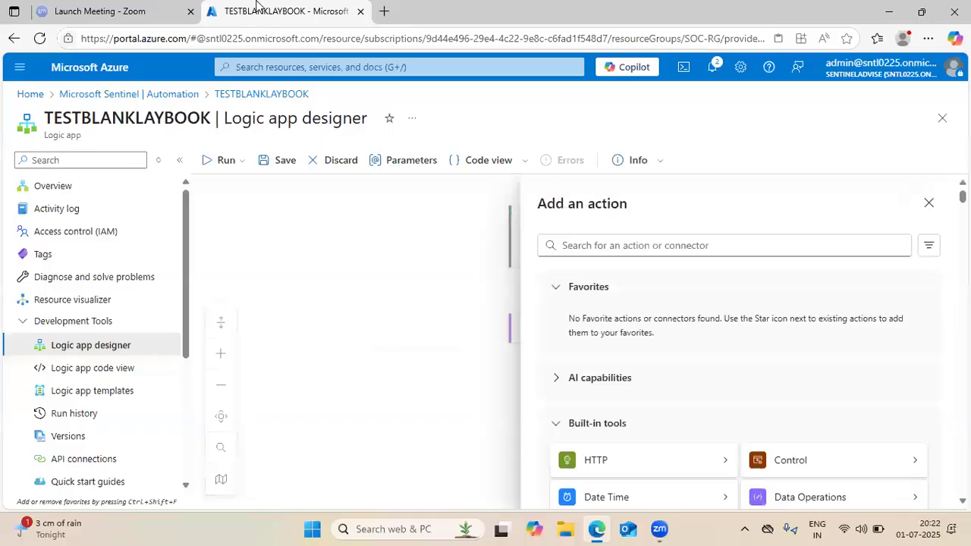
pyautogui.hotkey('ctrl', 'u')
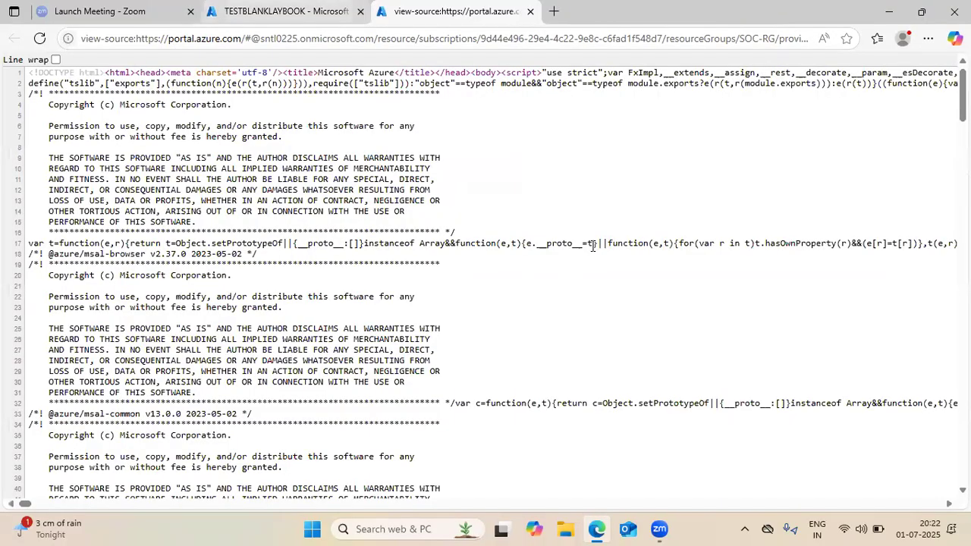
pyautogui.hotkey('ctrl', 'w')
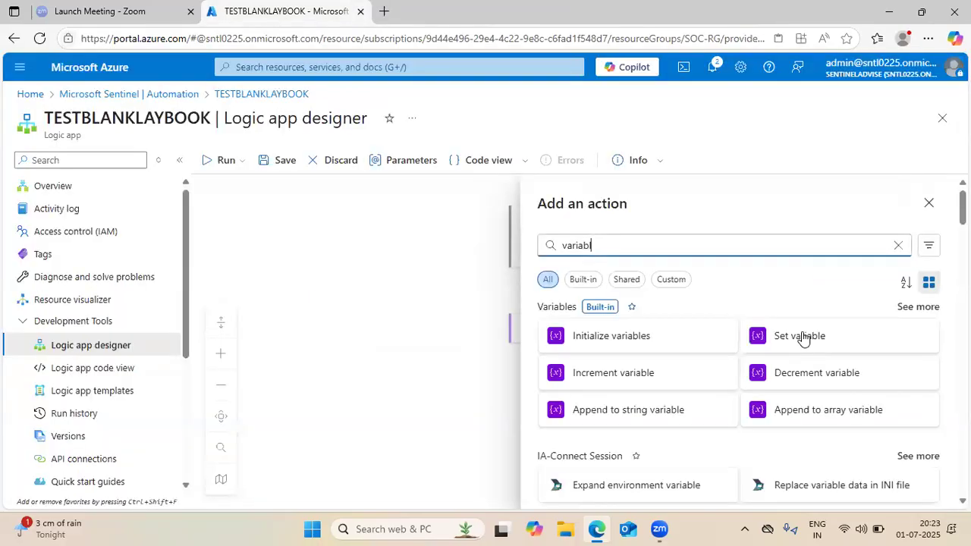
pyautogui.click(752, 336)
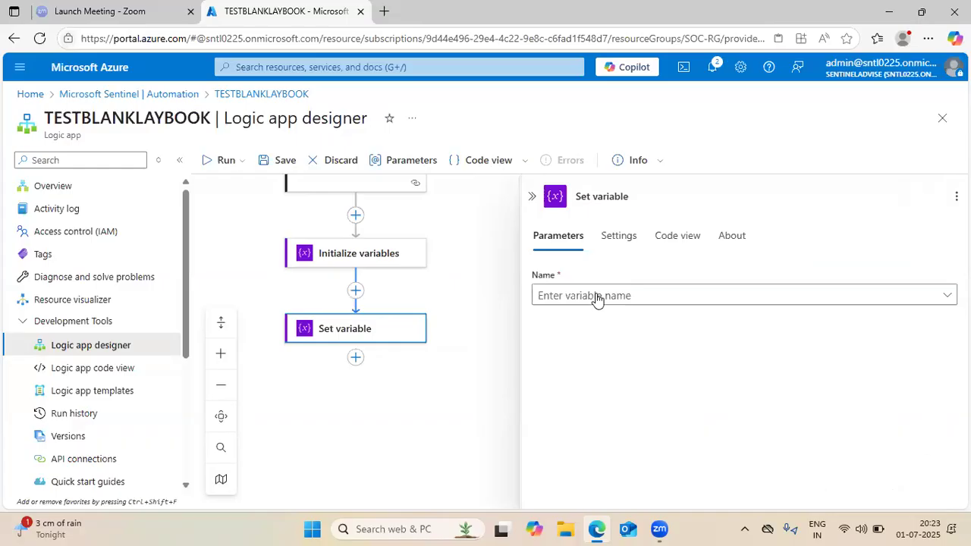
# - Choose Email as the Set variable name and start its value with '<p> HR'
pyautogui.click(597, 296)
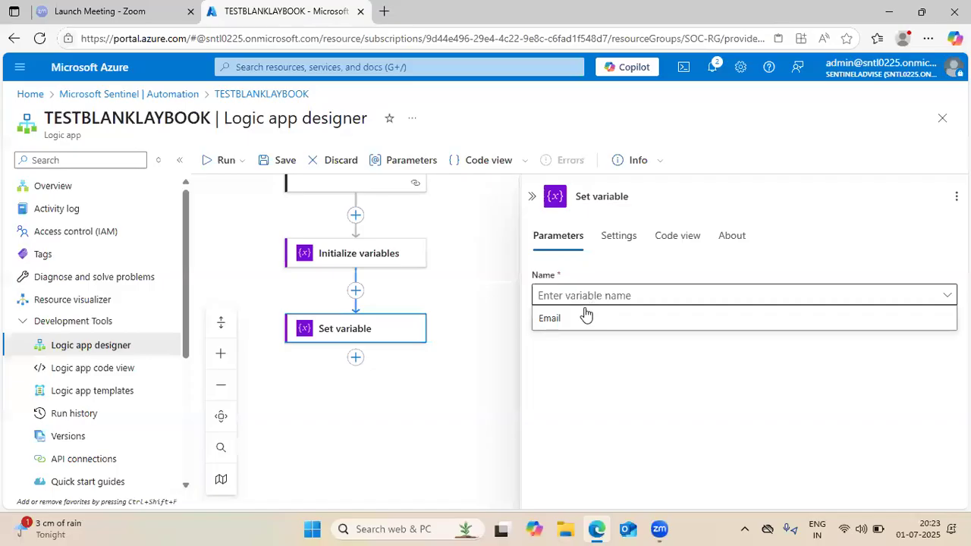
pyautogui.click(590, 313)
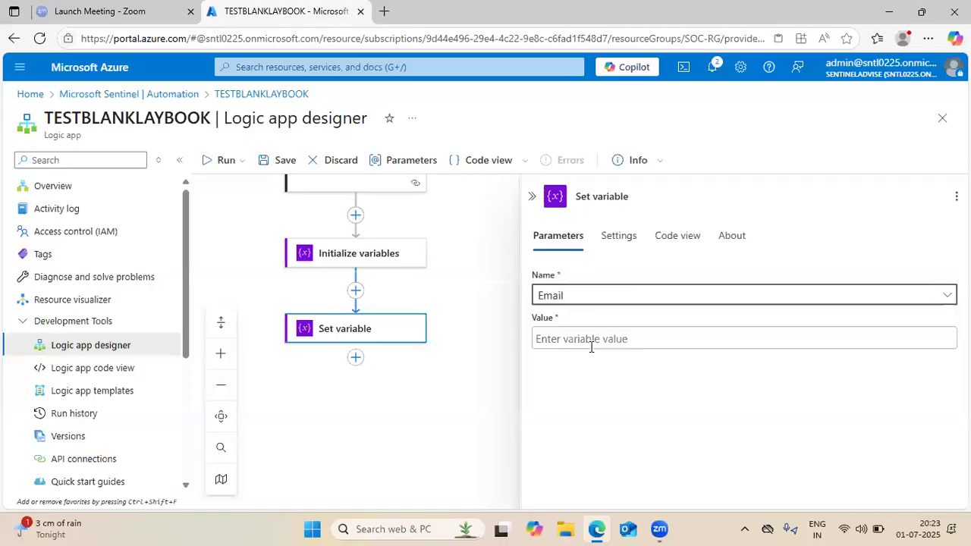
pyautogui.click(591, 347)
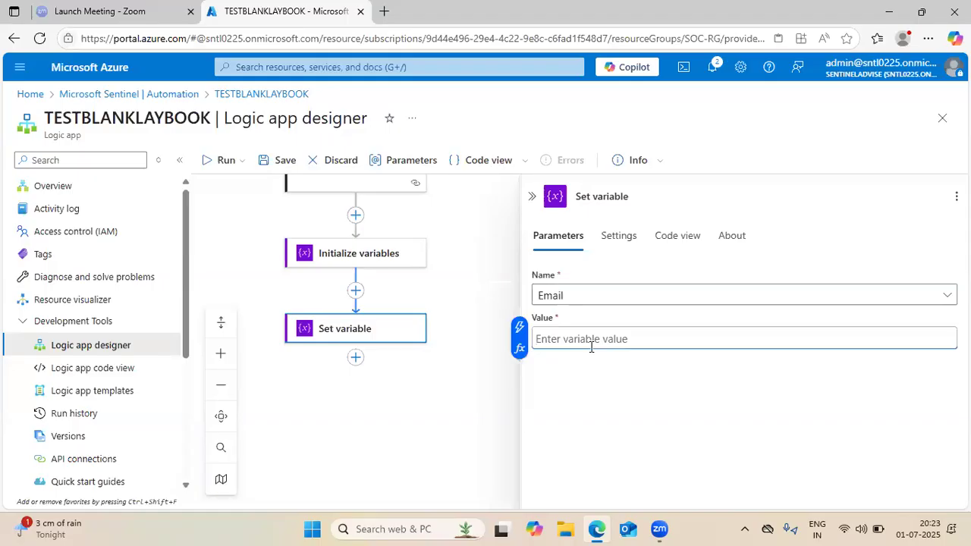
pyautogui.click(519, 327)
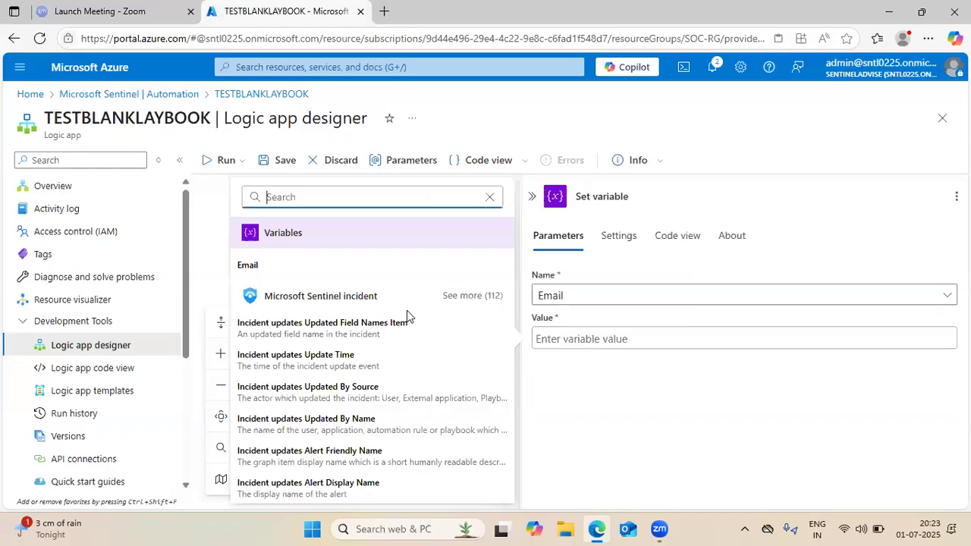
pyautogui.click(579, 340)
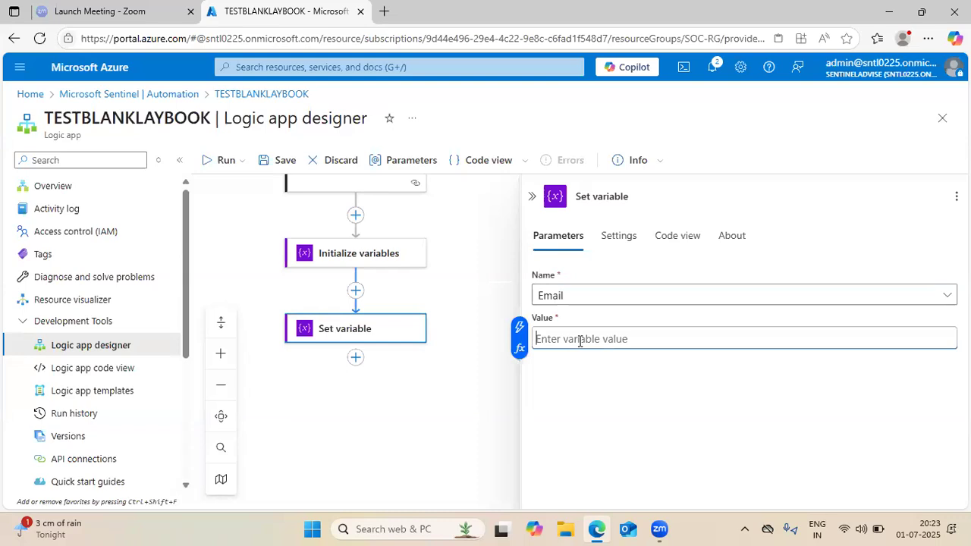
pyautogui.write('<p> HR')
# - Type the 'Hello team' and 'there is an incident and details are as follows' paragraphs
pyautogui.press('BackSpace')
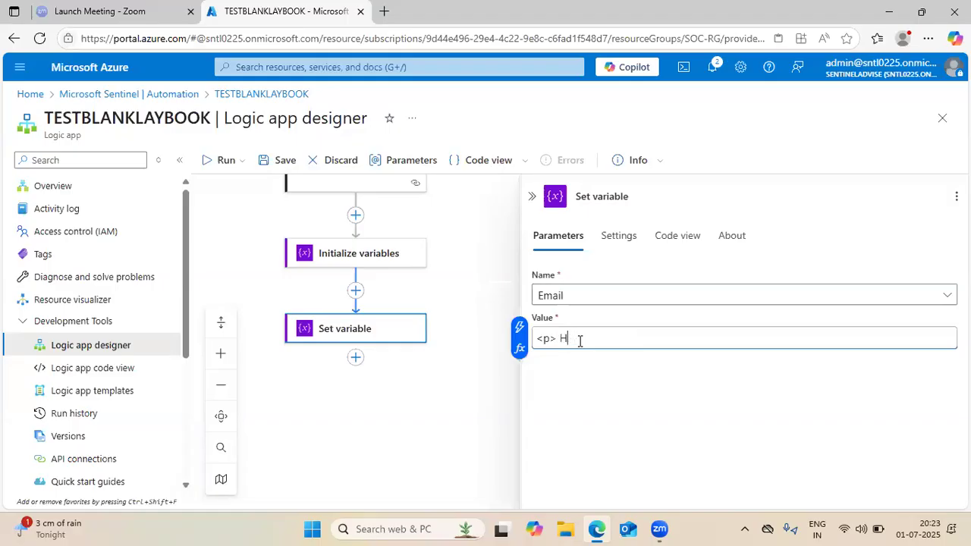
pyautogui.write('ello')
pyautogui.write(' team ')
pyautogui.write('>')
pyautogui.write('</p>')
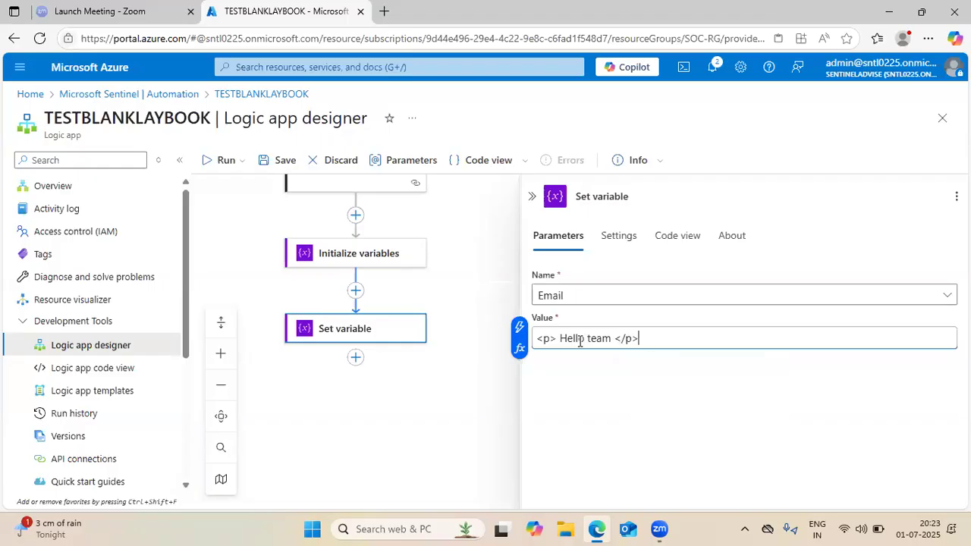
pyautogui.press('Return')
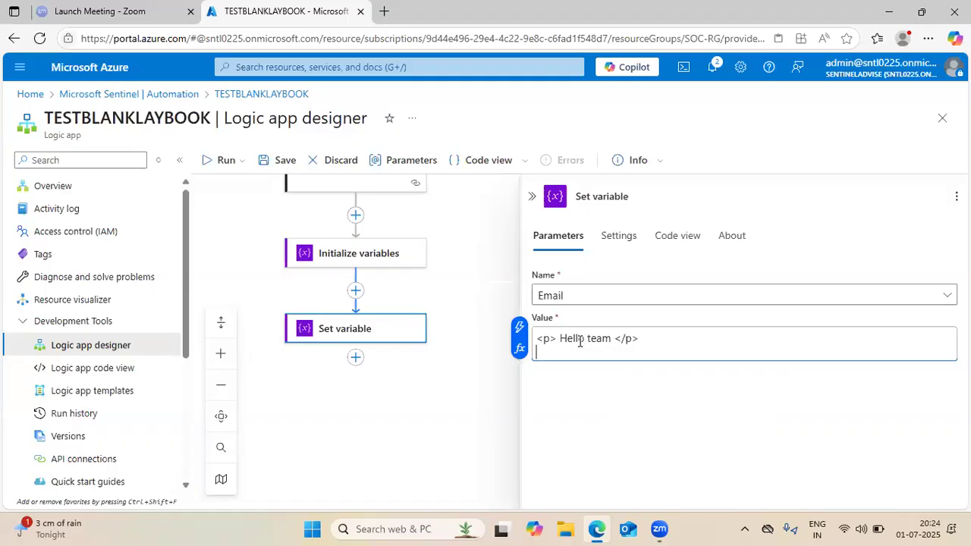
pyautogui.write('<p> ')
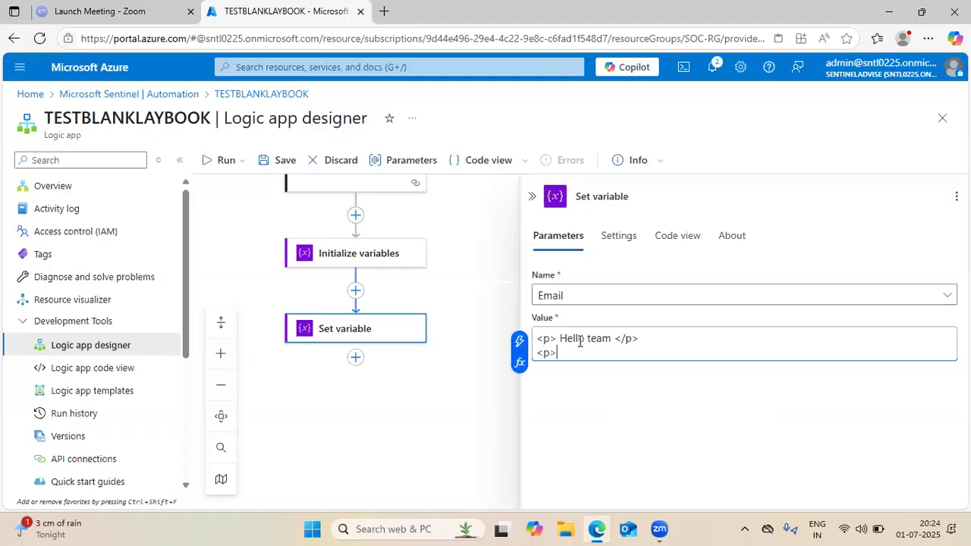
pyautogui.write('there is an incident and details')
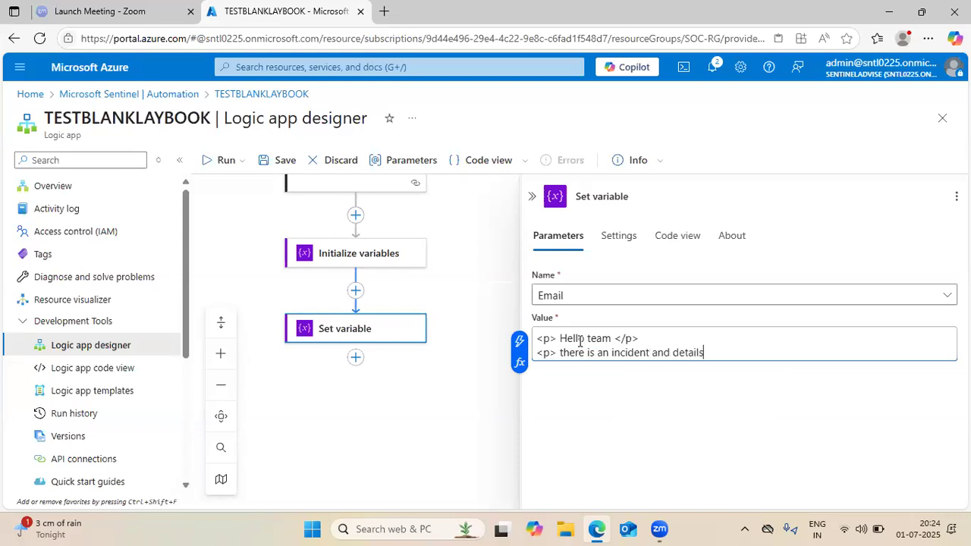
pyautogui.write(' are as follows </p')
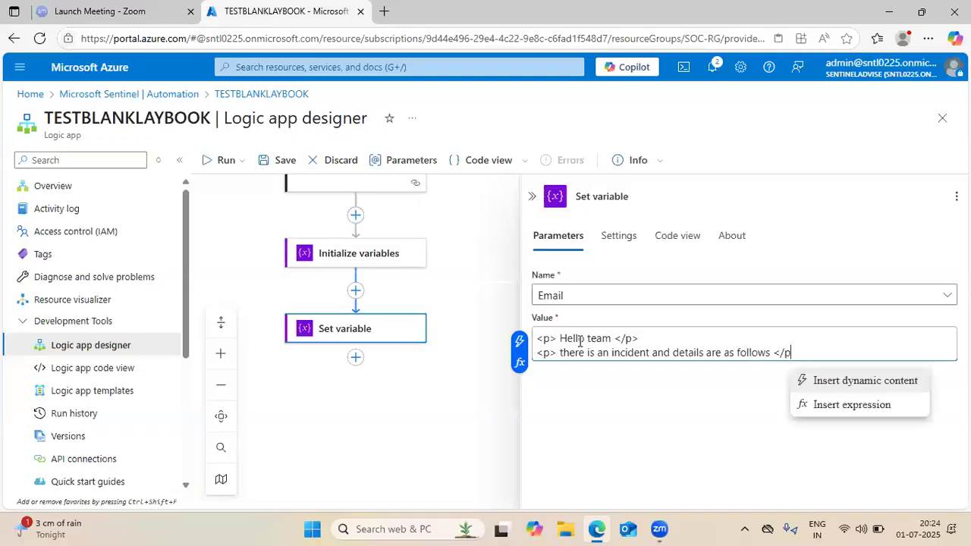
pyautogui.write('>')
# - Open a <ul> list and begin a '<li> alert' item below the paragraphs
pyautogui.press('Return')
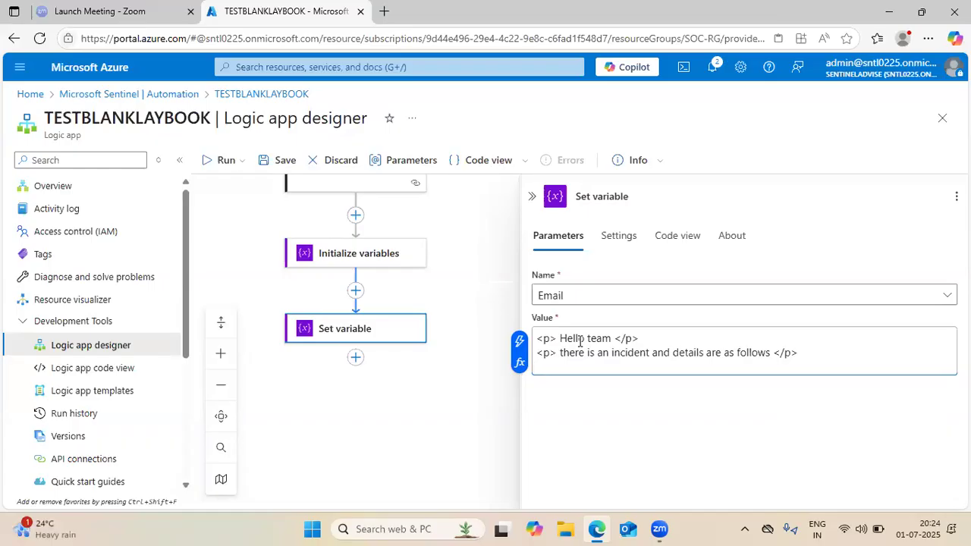
pyautogui.press('Return')
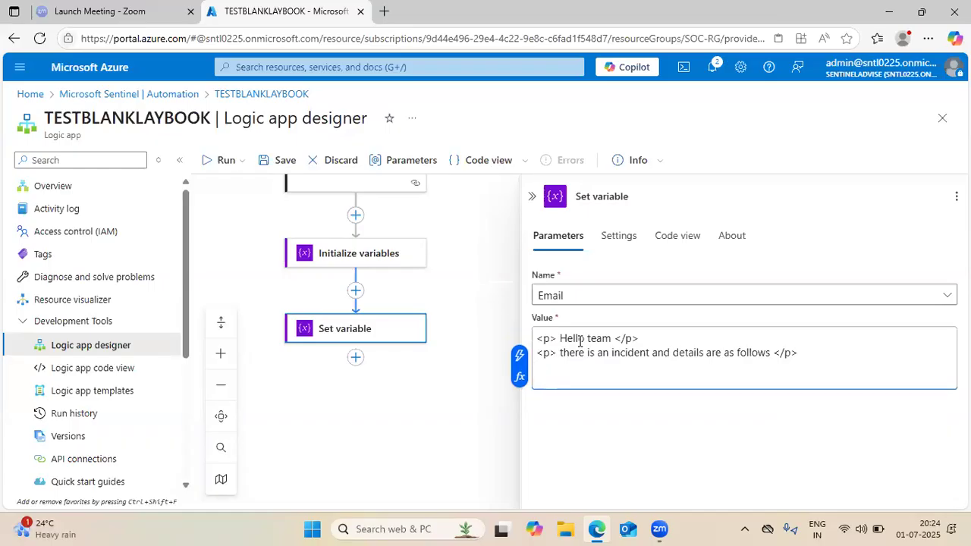
pyautogui.press('BackSpace')
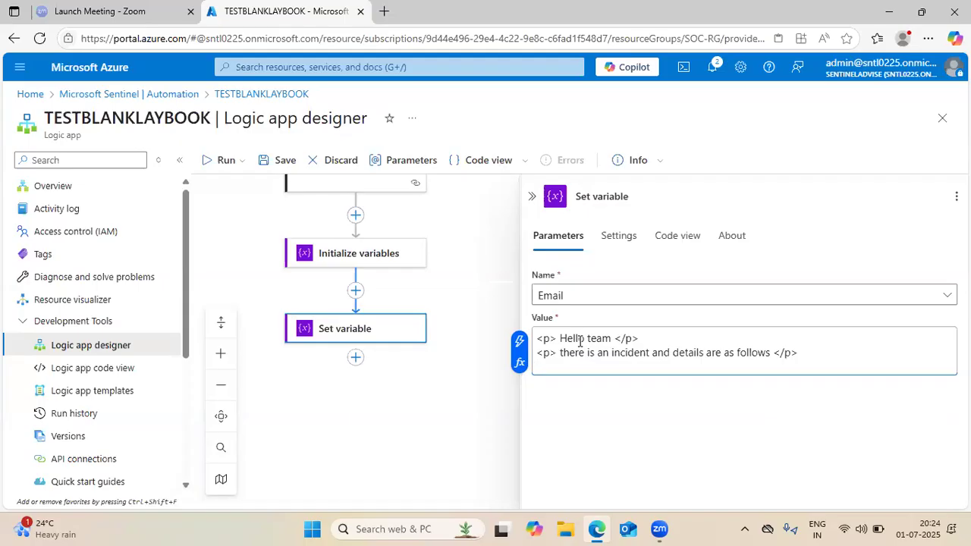
pyautogui.write('<li')
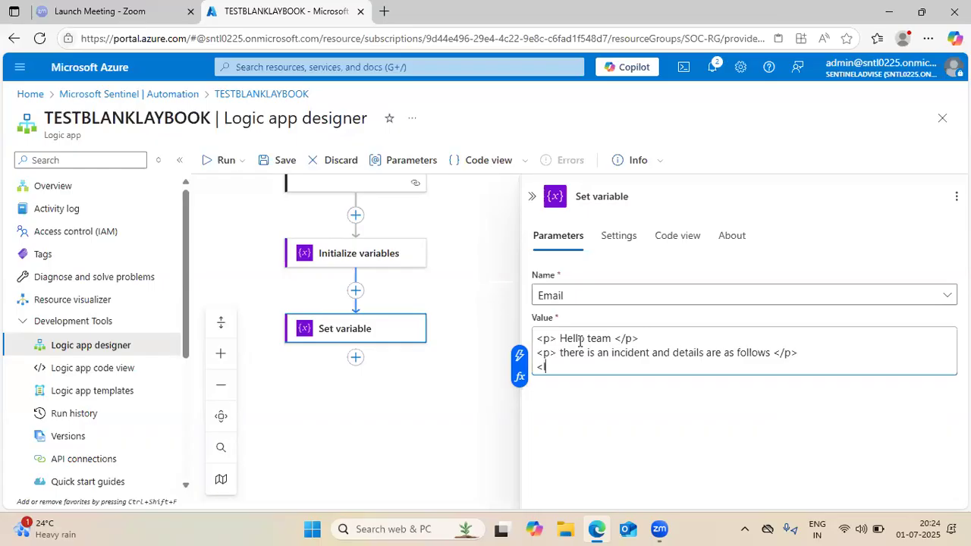
pyautogui.press('BackSpace')
pyautogui.press('BackSpace')
pyautogui.press('BackSpace')
pyautogui.write('<ul>')
pyautogui.press('Return')
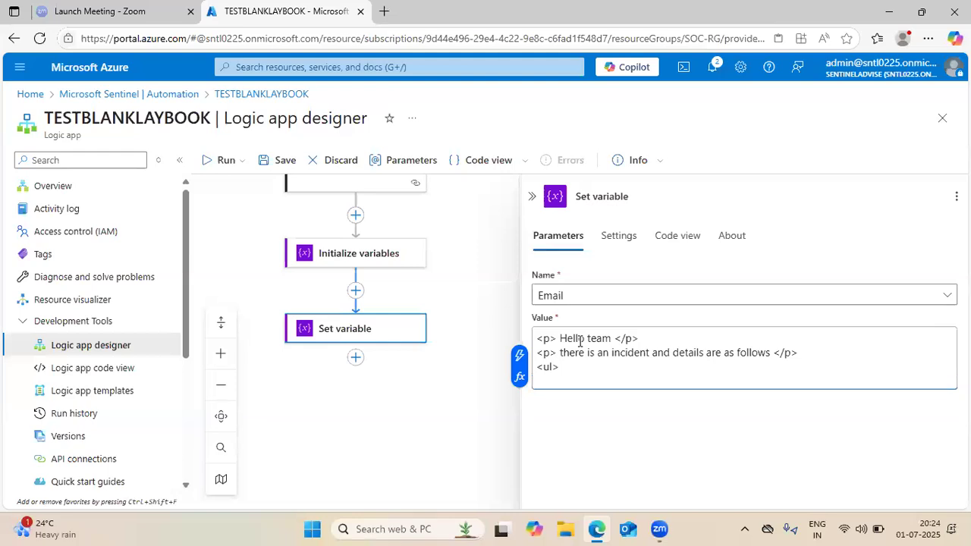
pyautogui.write('<li>')
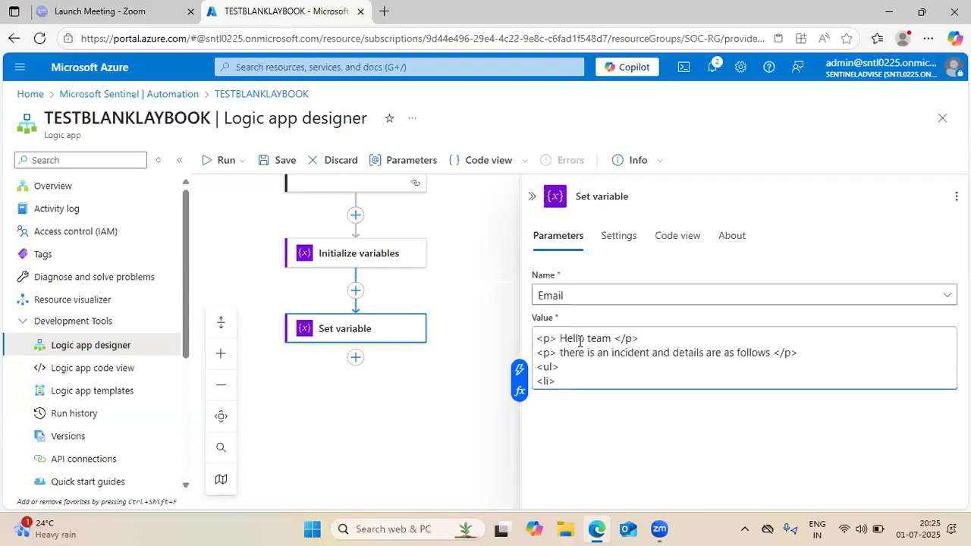
pyautogui.write(' alert')
# - Insert the Alert Display Name dynamic field after 'alert' using the expression editor
pyautogui.rightClick(600, 381)
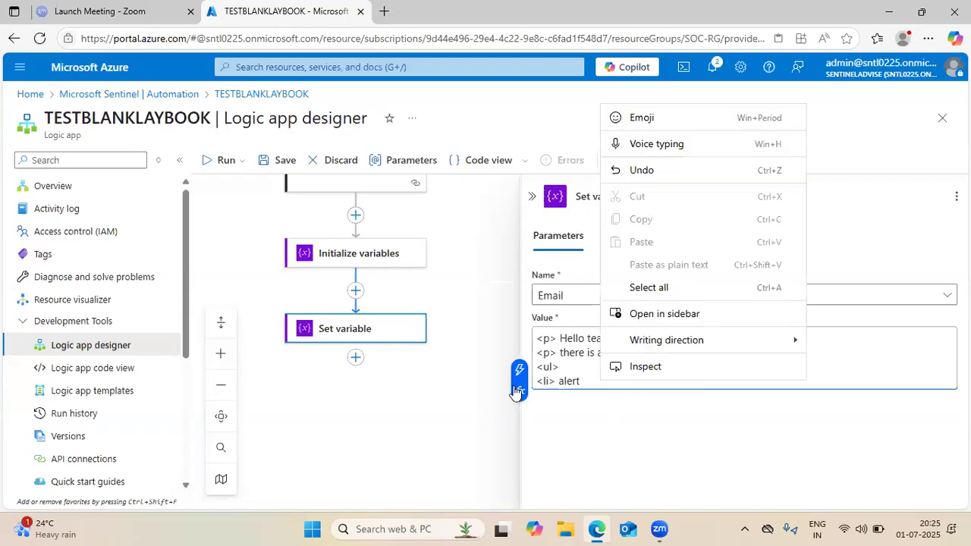
pyautogui.click(516, 392)
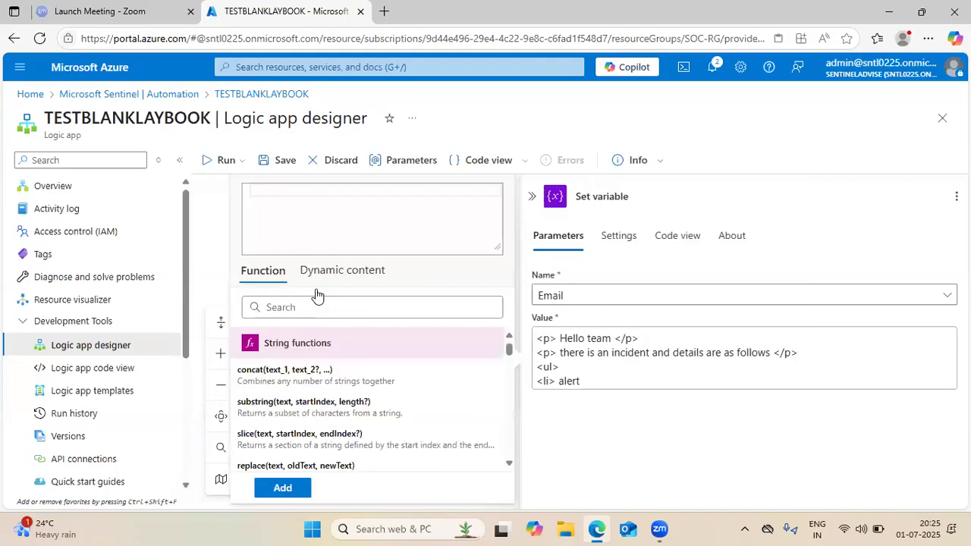
pyautogui.click(355, 273)
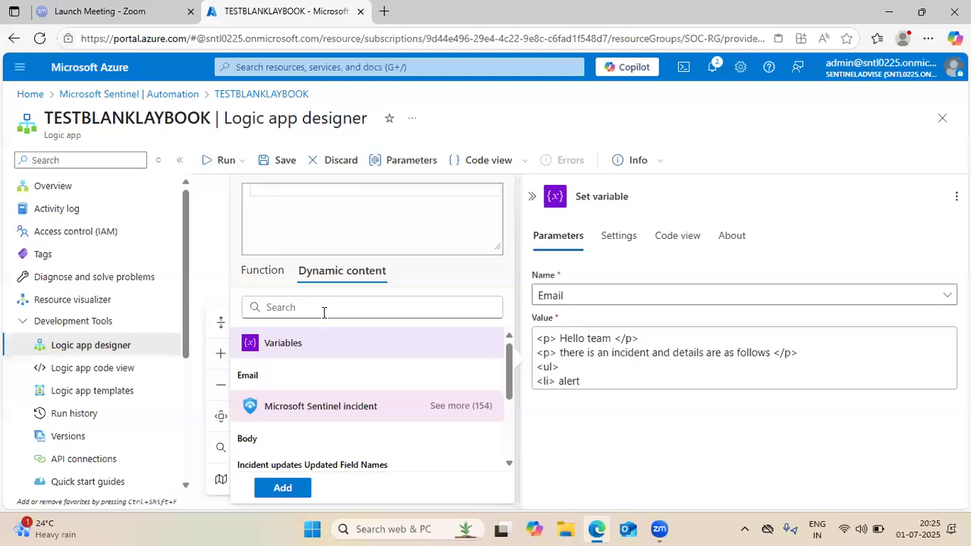
pyautogui.click(323, 312)
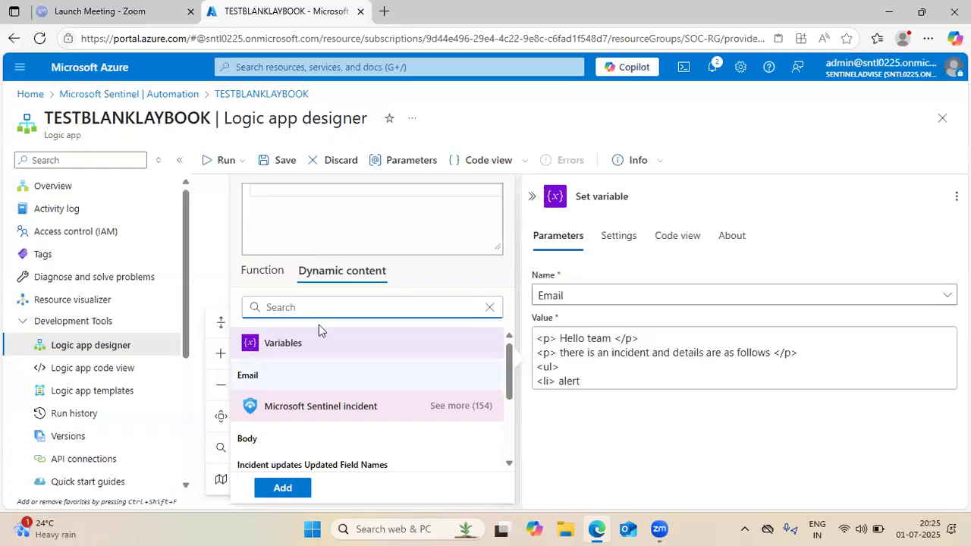
pyautogui.write('a')
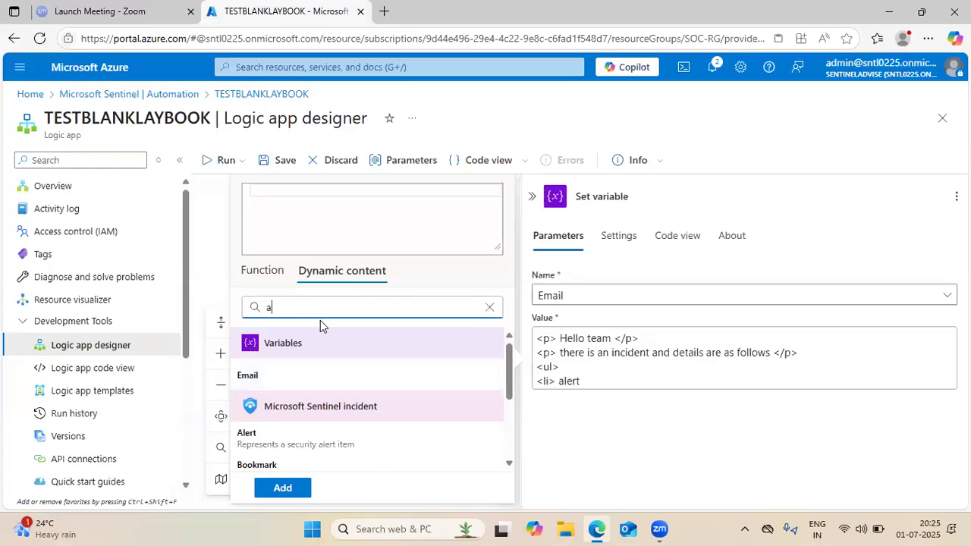
pyautogui.write('lert')
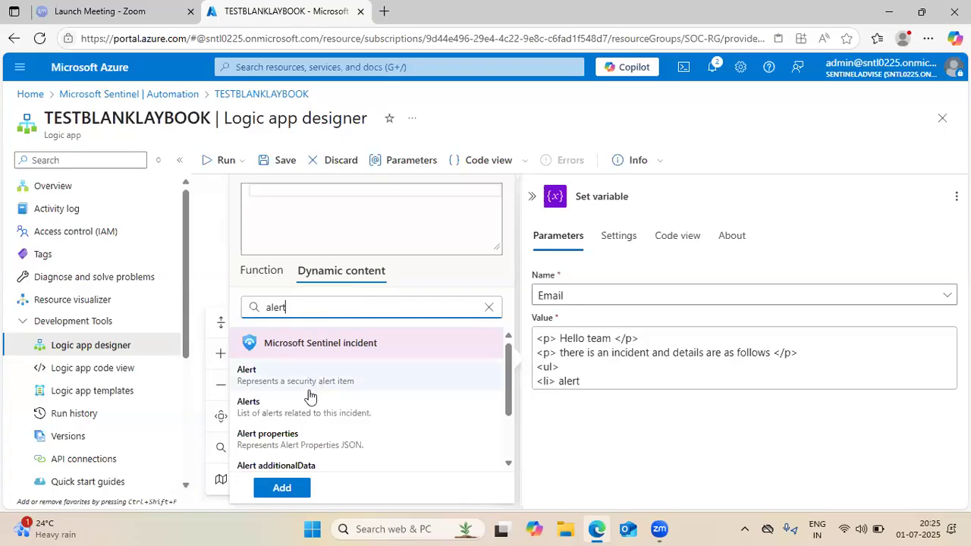
pyautogui.write(' d')
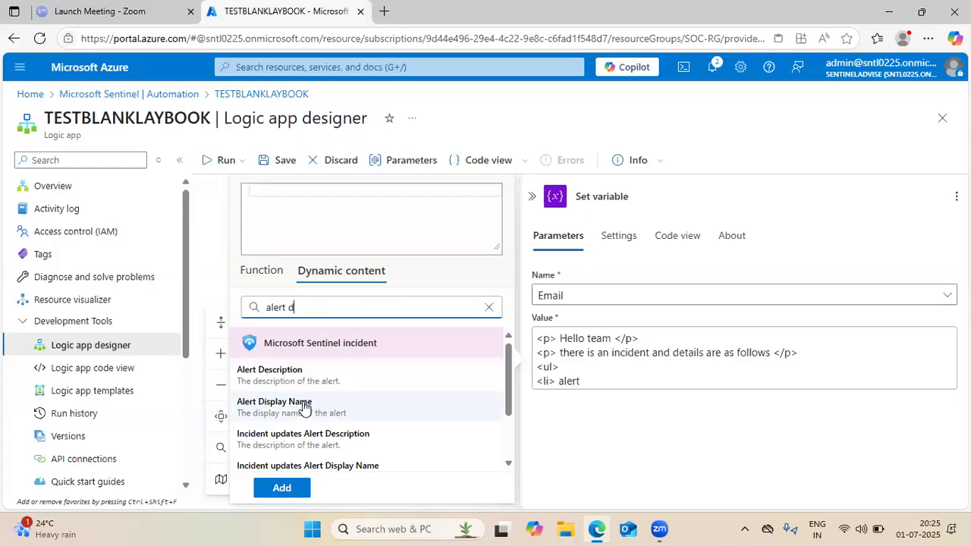
pyautogui.click(303, 406)
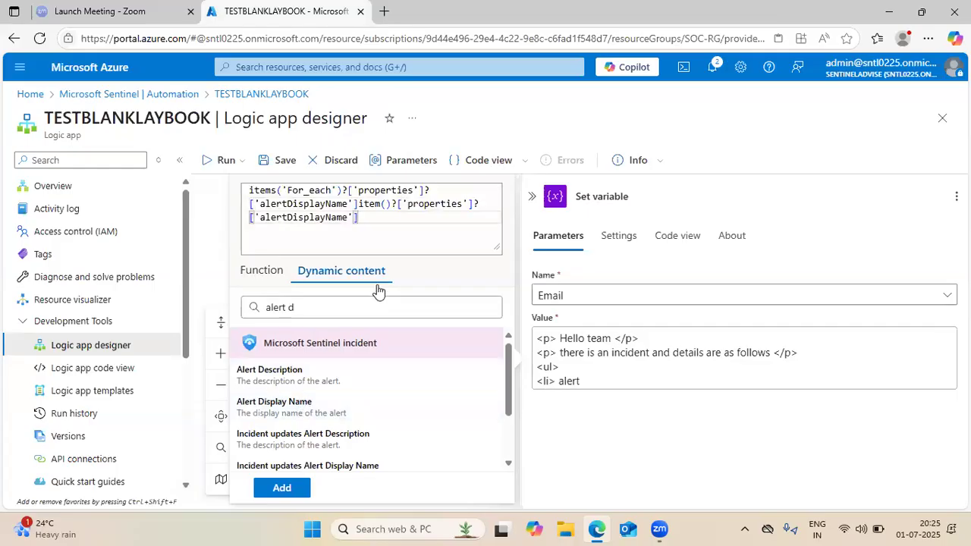
pyautogui.press('BackSpace')
pyautogui.press('BackSpace')
pyautogui.press('BackSpace')
pyautogui.press('BackSpace')
pyautogui.press('BackSpace')
pyautogui.press('BackSpace')
pyautogui.press('BackSpace')
pyautogui.press('BackSpace')
pyautogui.press('BackSpace')
pyautogui.press('BackSpace')
pyautogui.press('BackSpace')
pyautogui.press('BackSpace')
pyautogui.press('BackSpace')
pyautogui.press('BackSpace')
pyautogui.press('BackSpace')
pyautogui.press('BackSpace')
pyautogui.press('BackSpace')
pyautogui.press('BackSpace')
pyautogui.press('BackSpace')
pyautogui.press('BackSpace')
pyautogui.press('BackSpace')
pyautogui.press('BackSpace')
pyautogui.press('BackSpace')
pyautogui.press('BackSpace')
pyautogui.press('BackSpace')
pyautogui.press('BackSpace')
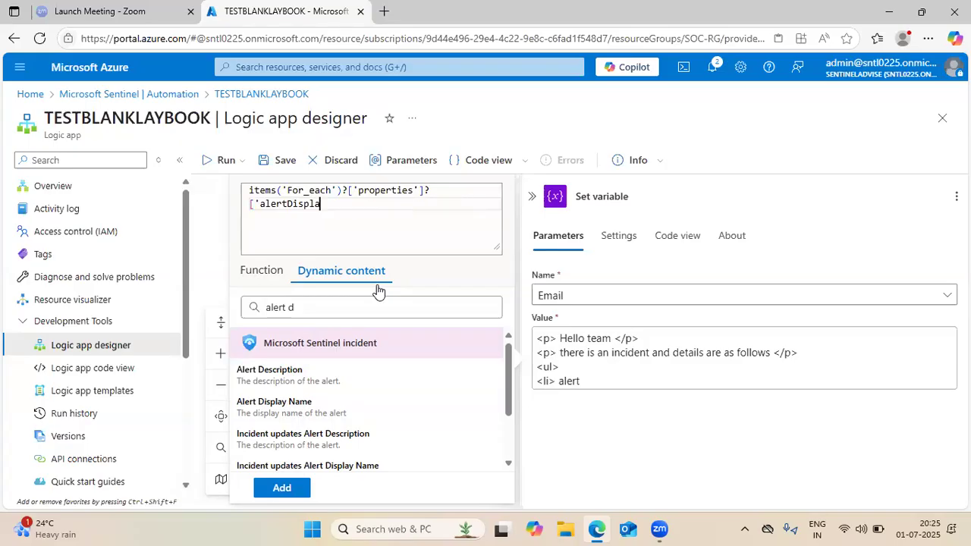
pyautogui.press('BackSpace')
pyautogui.press('BackSpace')
pyautogui.press('BackSpace')
pyautogui.press('BackSpace')
pyautogui.press('BackSpace')
pyautogui.press('BackSpace')
pyautogui.press('BackSpace')
pyautogui.press('BackSpace')
pyautogui.press('BackSpace')
pyautogui.press('BackSpace')
pyautogui.press('BackSpace')
pyautogui.press('BackSpace')
pyautogui.press('BackSpace')
pyautogui.press('BackSpace')
pyautogui.press('BackSpace')
pyautogui.press('BackSpace')
pyautogui.press('BackSpace')
pyautogui.press('BackSpace')
pyautogui.press('BackSpace')
pyautogui.press('BackSpace')
pyautogui.press('BackSpace')
pyautogui.press('BackSpace')
pyautogui.press('BackSpace')
pyautogui.press('BackSpace')
pyautogui.press('BackSpace')
pyautogui.press('BackSpace')
pyautogui.press('BackSpace')
pyautogui.press('BackSpace')
pyautogui.press('BackSpace')
pyautogui.press('BackSpace')
pyautogui.press('BackSpace')
pyautogui.press('BackSpace')
pyautogui.press('BackSpace')
pyautogui.press('BackSpace')
pyautogui.press('BackSpace')
pyautogui.press('BackSpace')
pyautogui.press('BackSpace')
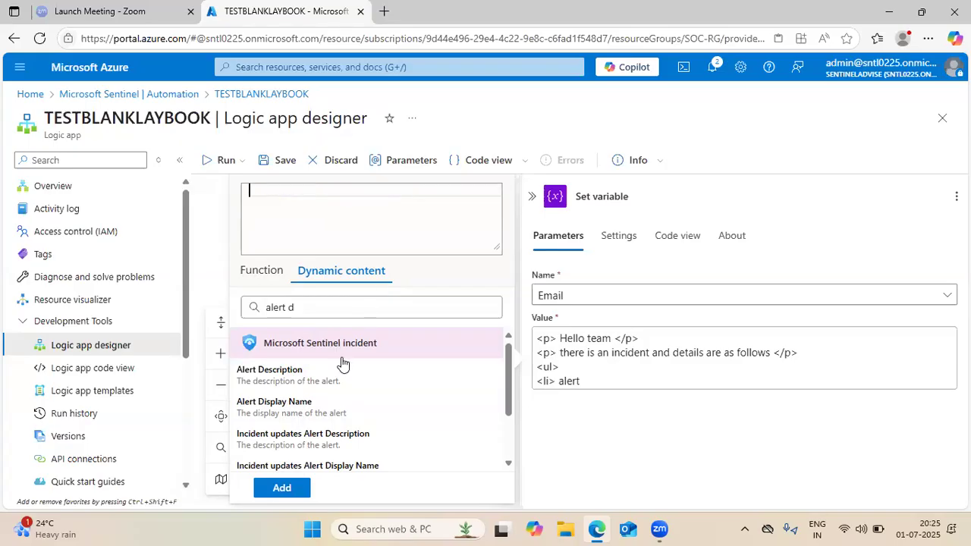
pyautogui.click(343, 408)
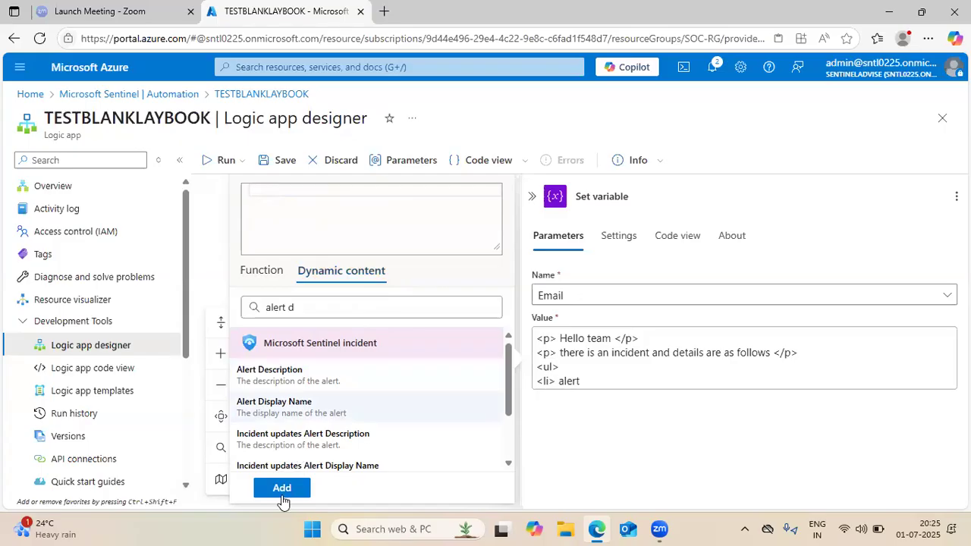
pyautogui.click(280, 489)
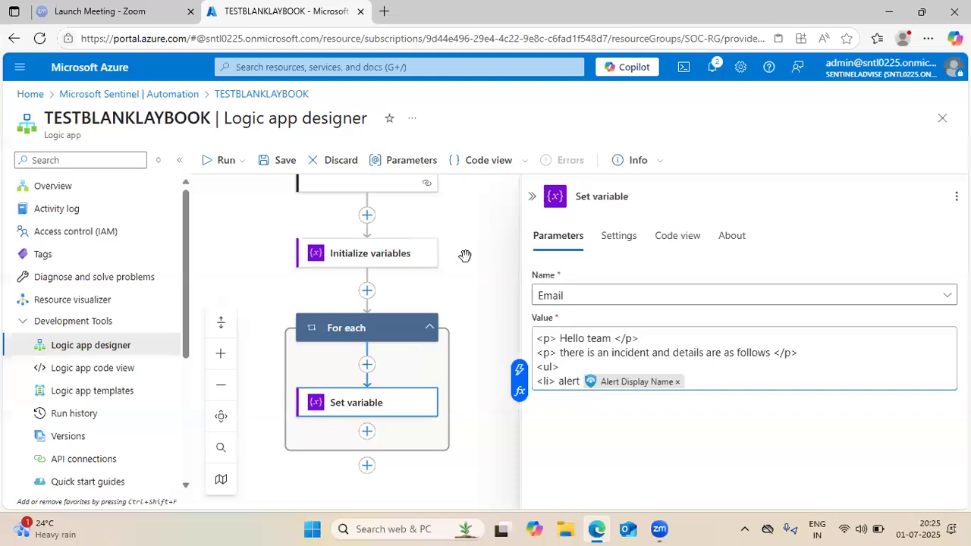
# - Reopen the Set variable step and add a blank line after the alert list item
pyautogui.scroll(1, 393, 214)
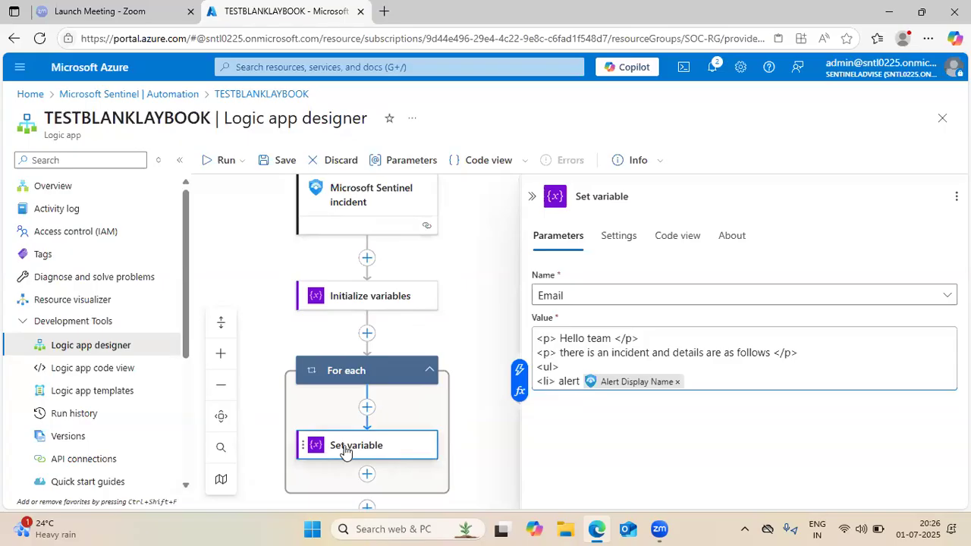
pyautogui.click(370, 296)
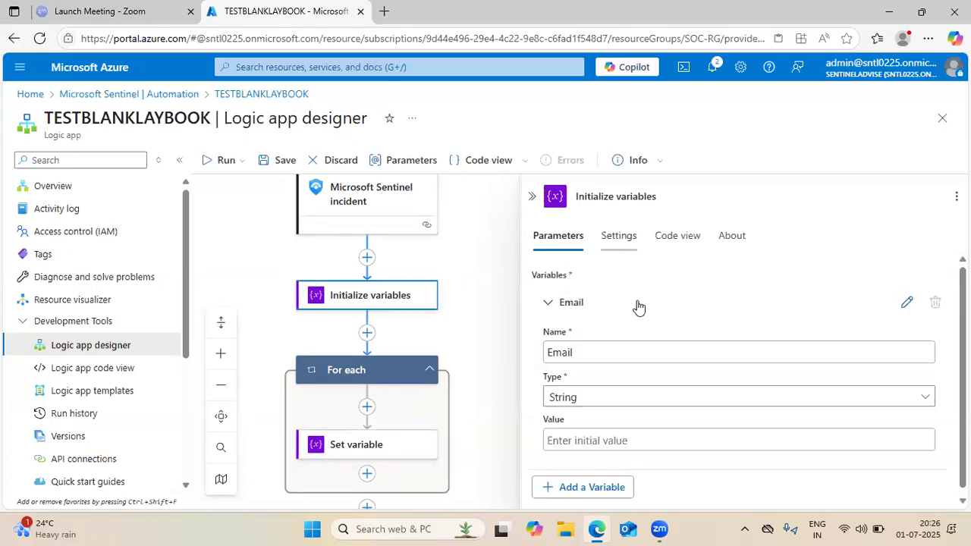
pyautogui.click(360, 459)
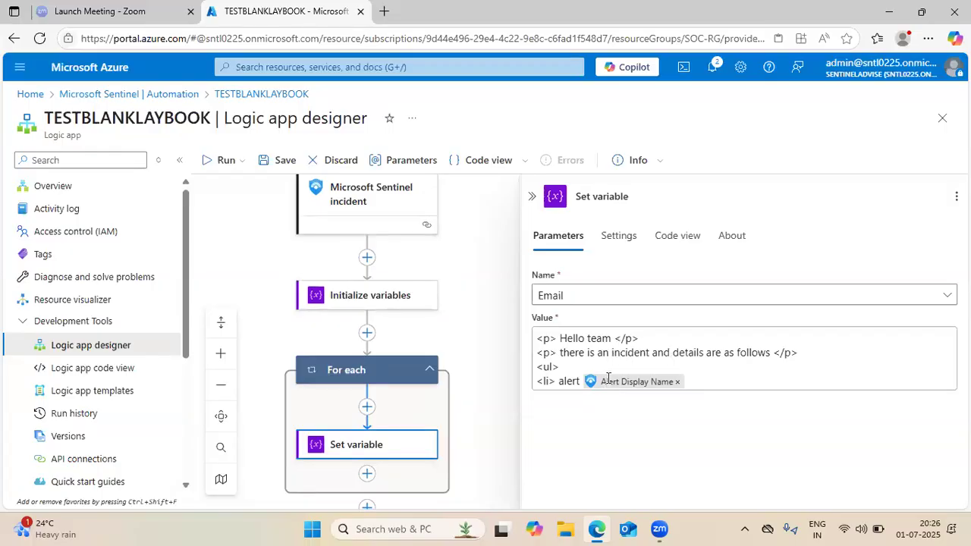
pyautogui.click(698, 379)
pyautogui.press('Return')
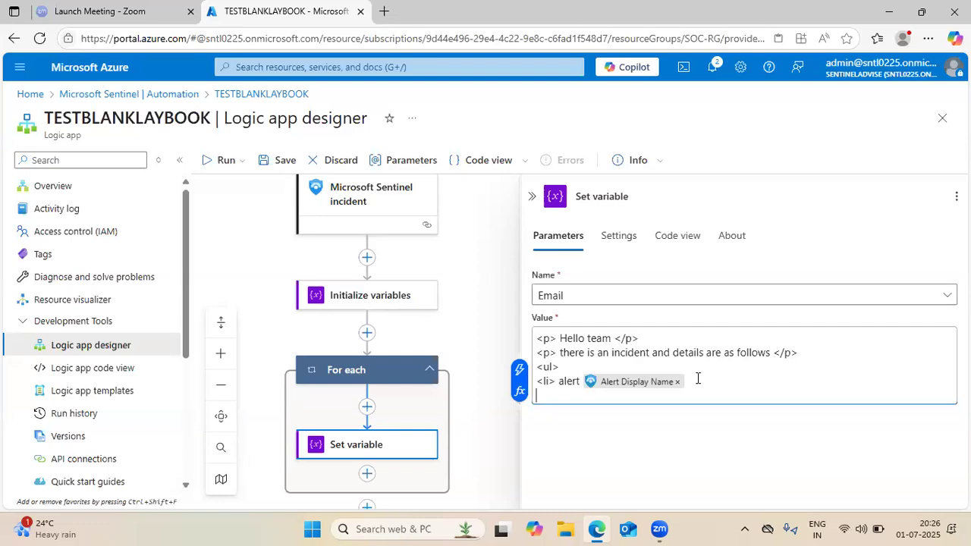
# - Add a 'start time' list item holding the Alert Start Time dynamic field
pyautogui.write('<li')
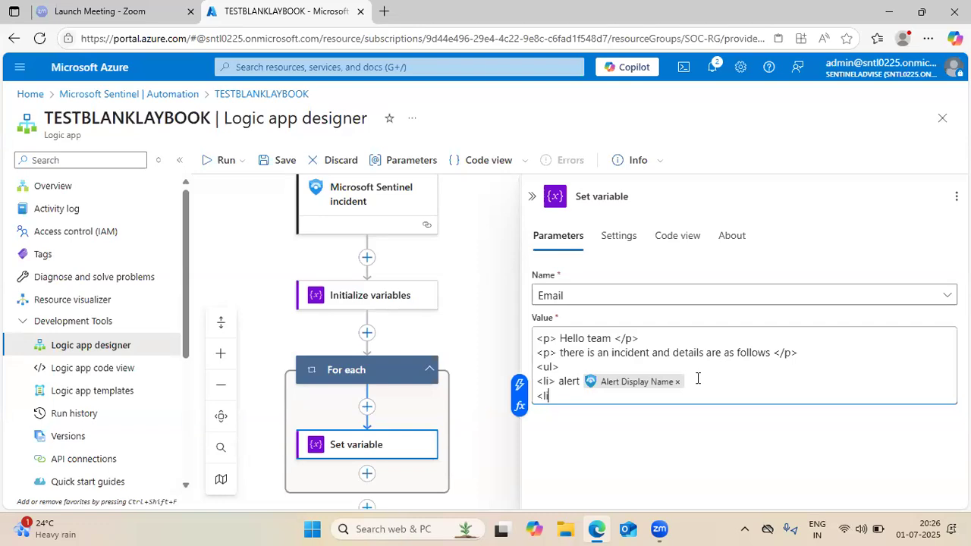
pyautogui.write(' start time')
pyautogui.click(518, 404)
pyautogui.click(341, 271)
pyautogui.click(317, 308)
pyautogui.write('start')
pyautogui.click(296, 383)
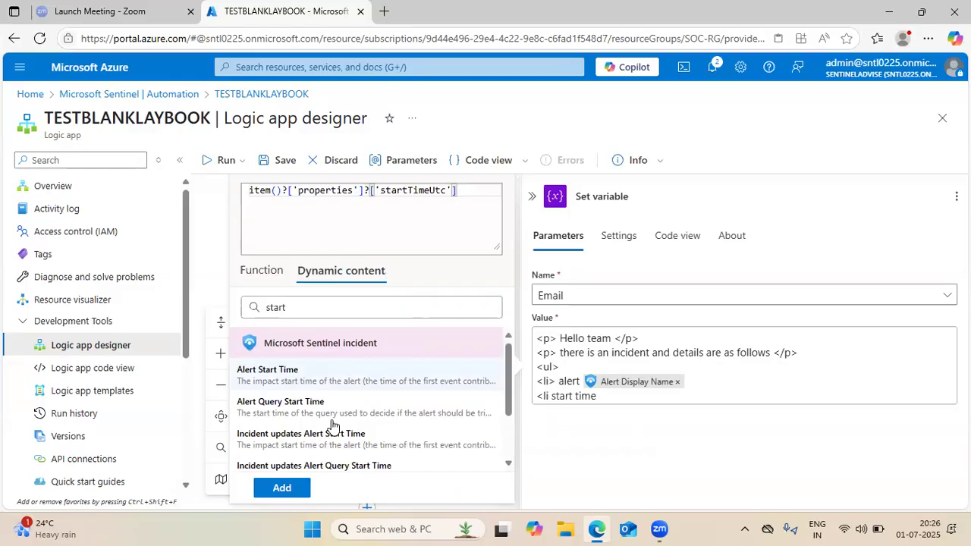
pyautogui.click(260, 488)
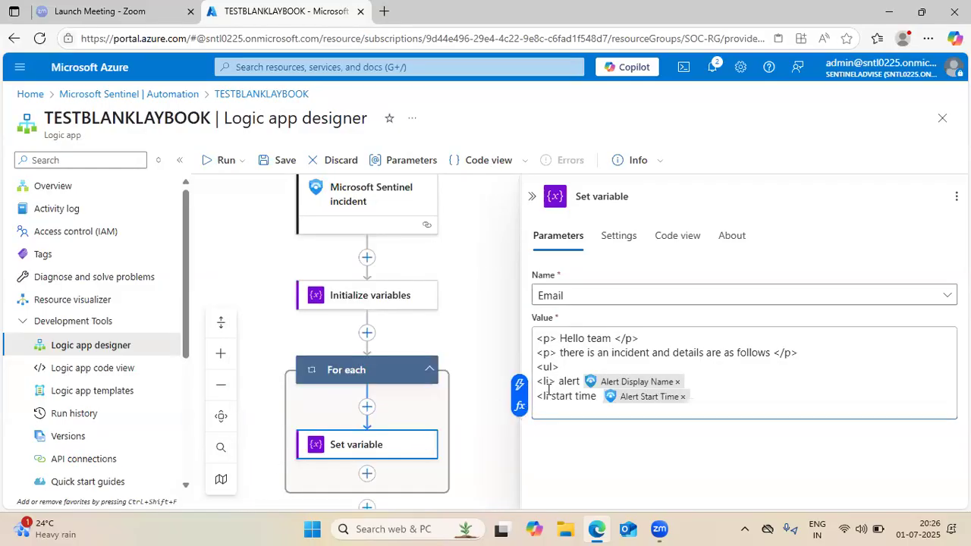
# - Fix the start time item's opening tag to '<li>' and begin a new line
pyautogui.press('Return')
pyautogui.click(548, 396)
pyautogui.press('Return')
pyautogui.press('BackSpace')
pyautogui.write('>')
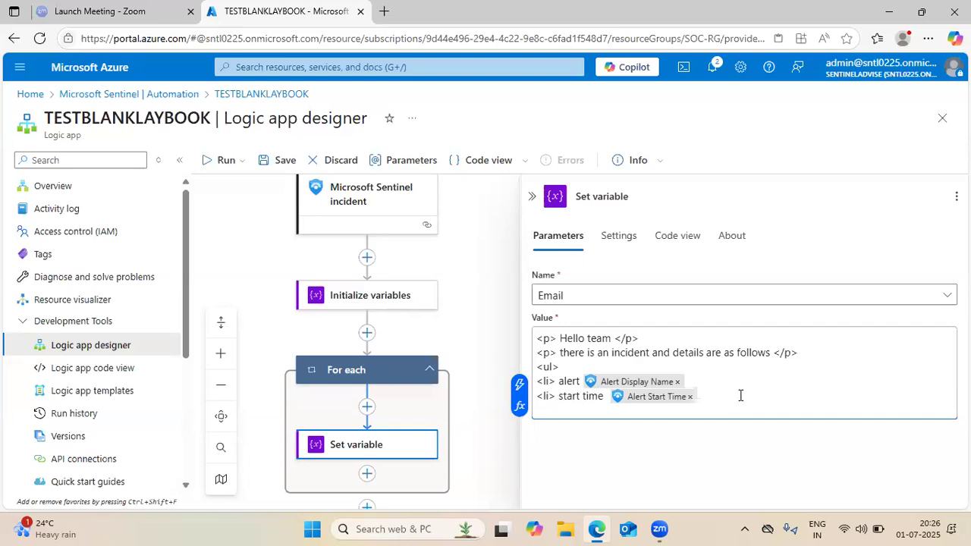
pyautogui.press('Return')
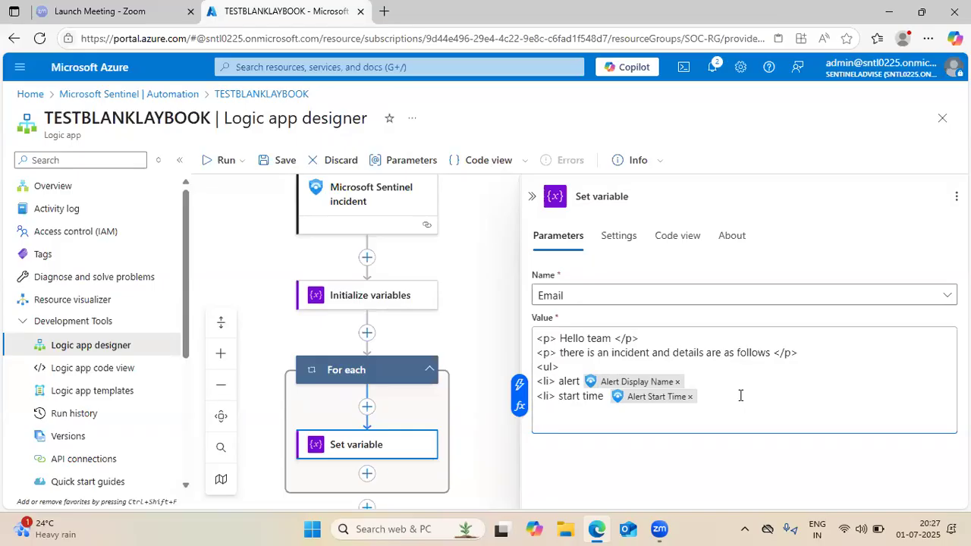
# - Add a '<li> incident url' line and search the expression editor for 'incident'
pyautogui.write('<')
pyautogui.press('BackSpace')
pyautogui.press('Return')
pyautogui.write('<li> incident')
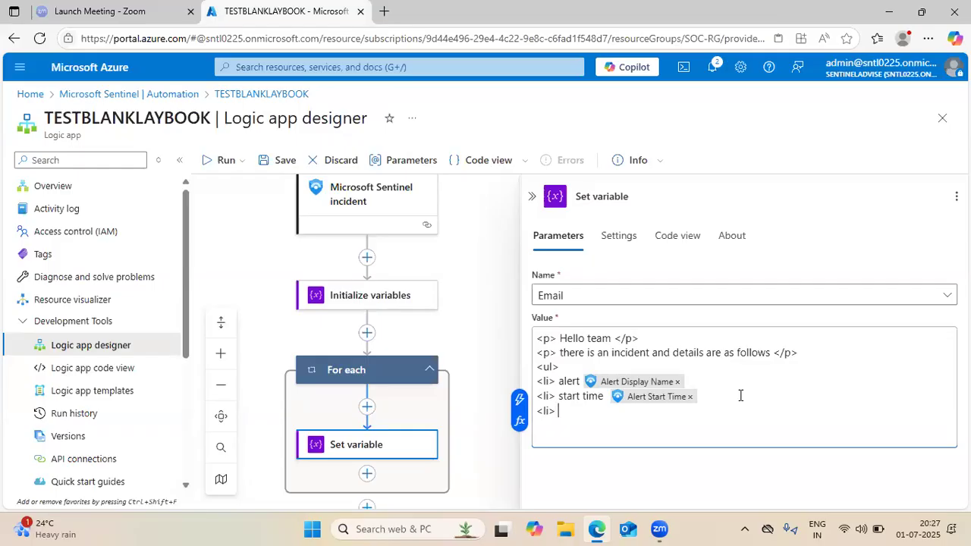
pyautogui.write(' url')
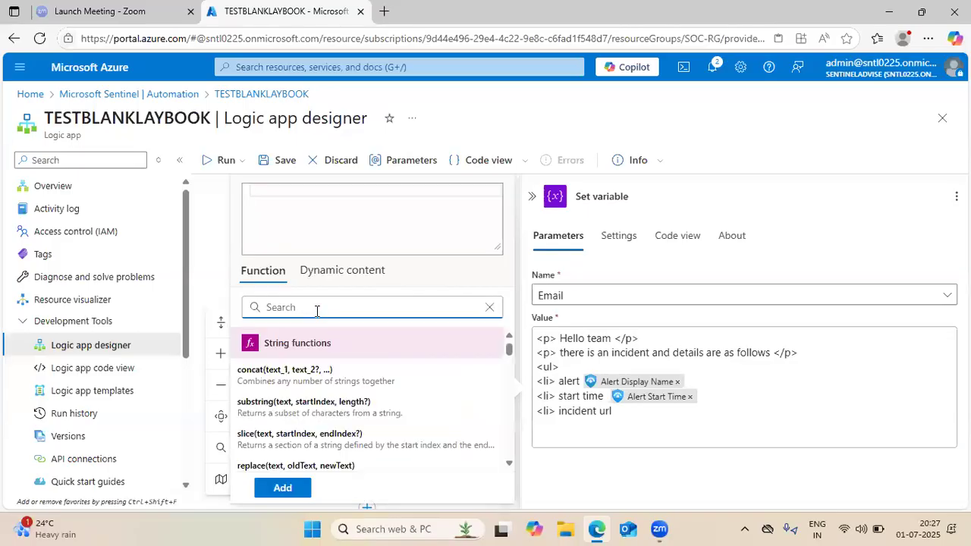
pyautogui.write('url')
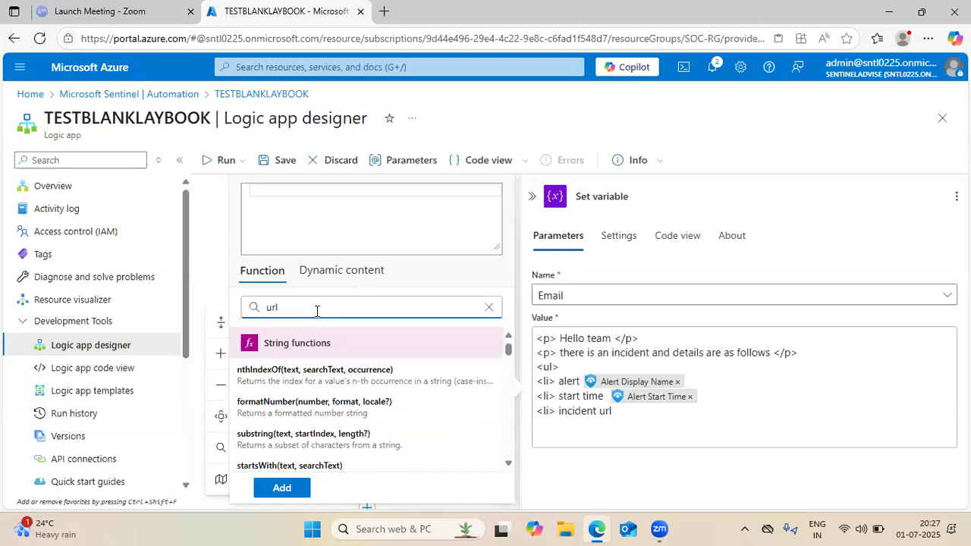
pyautogui.press('BackSpace')
pyautogui.press('BackSpace')
pyautogui.press('BackSpace')
pyautogui.write('incident')
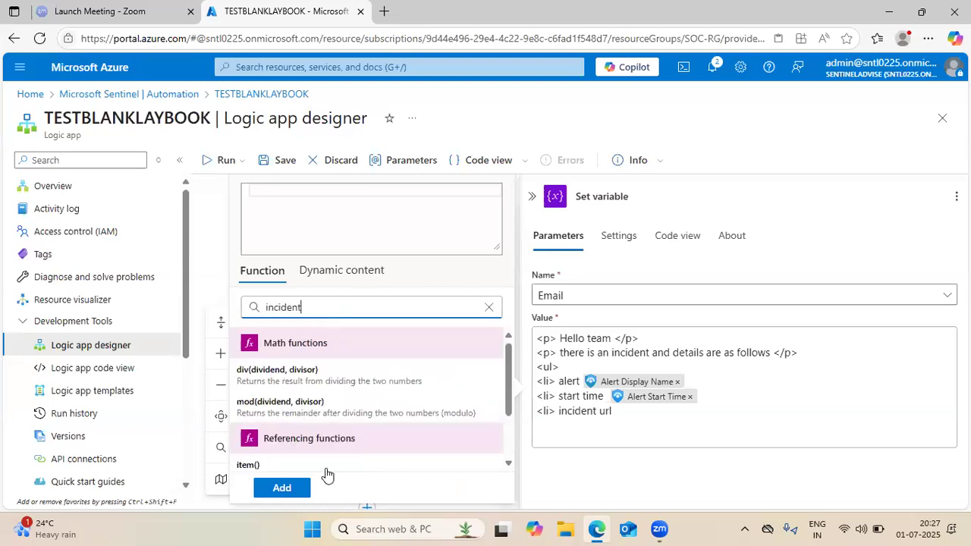
pyautogui.scroll(-2, 326, 470)
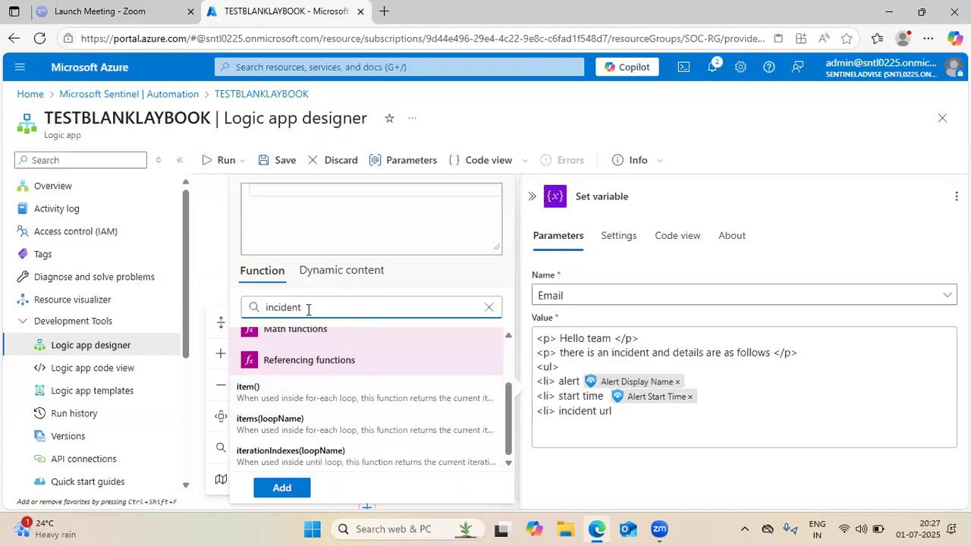
# - Insert the Incident Severity dynamic field and relabel the item 'incident severity'
pyautogui.click(341, 270)
pyautogui.click(309, 309)
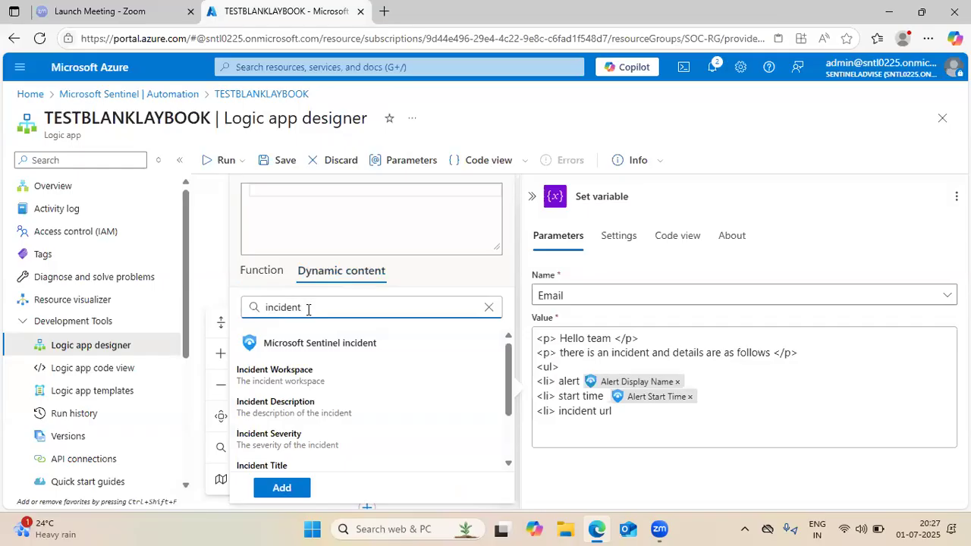
pyautogui.scroll(-2, 313, 388)
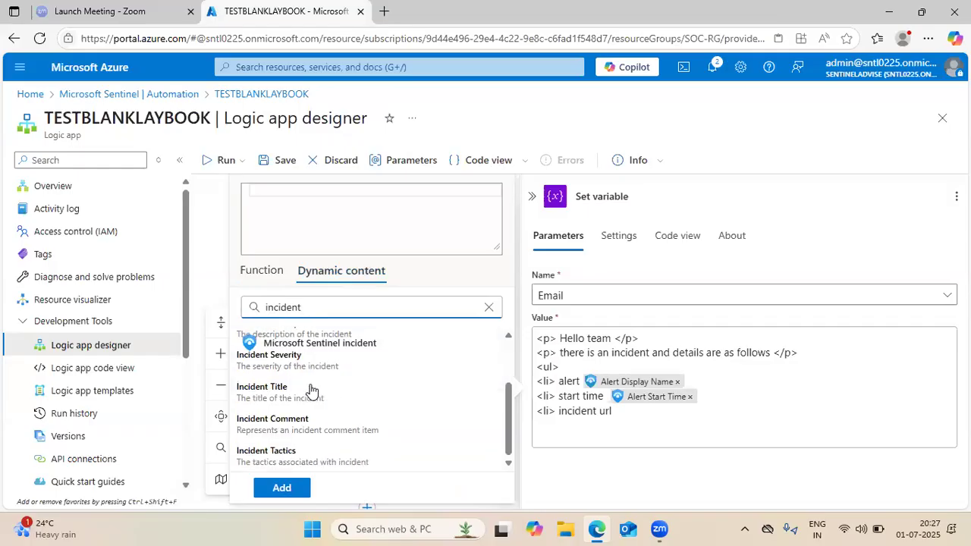
pyautogui.scroll(3, 309, 390)
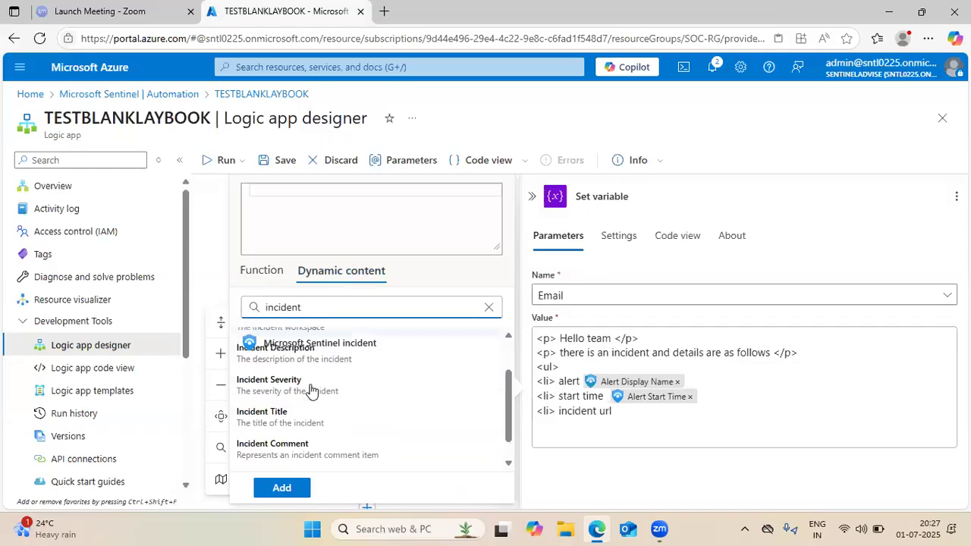
pyautogui.scroll(-1, 290, 402)
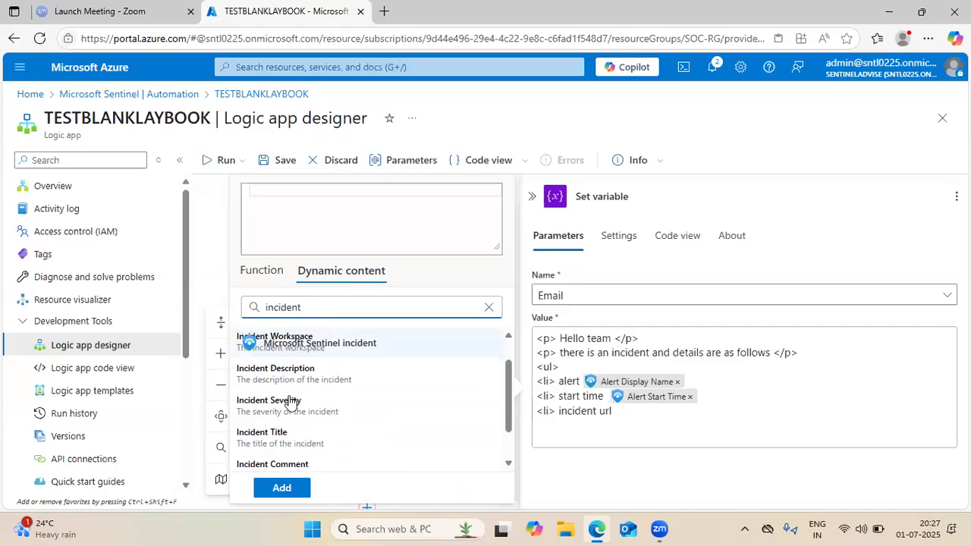
pyautogui.click(288, 406)
pyautogui.click(282, 490)
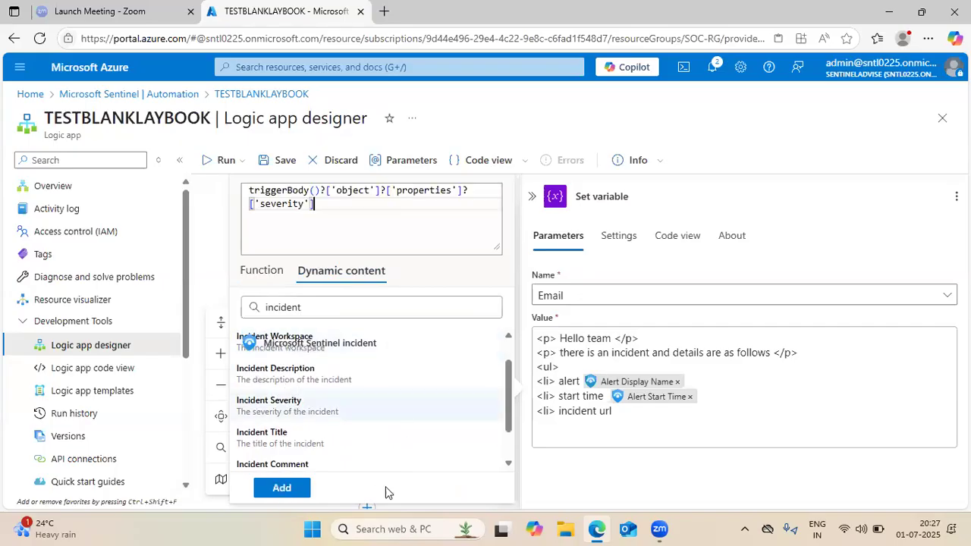
pyautogui.doubleClick(605, 411)
pyautogui.write('s')
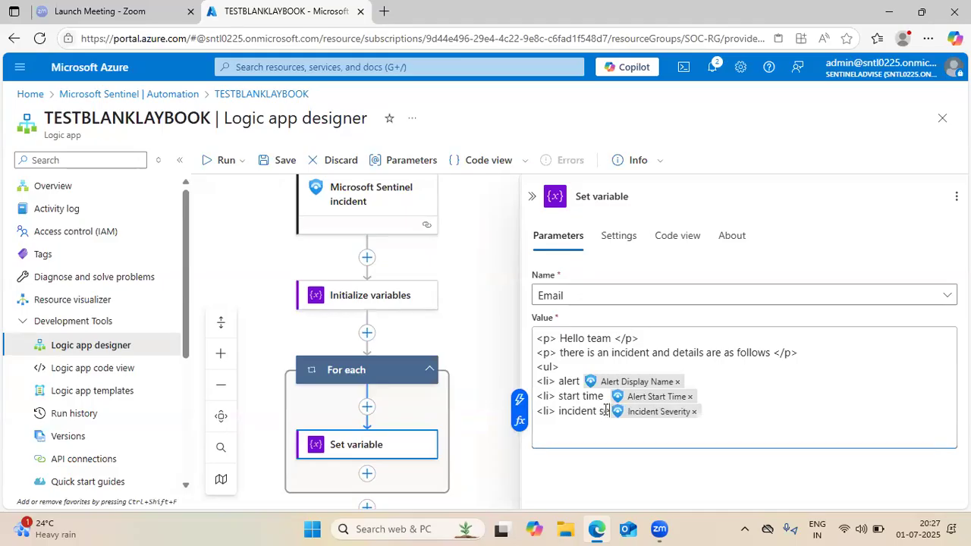
pyautogui.write('everity')
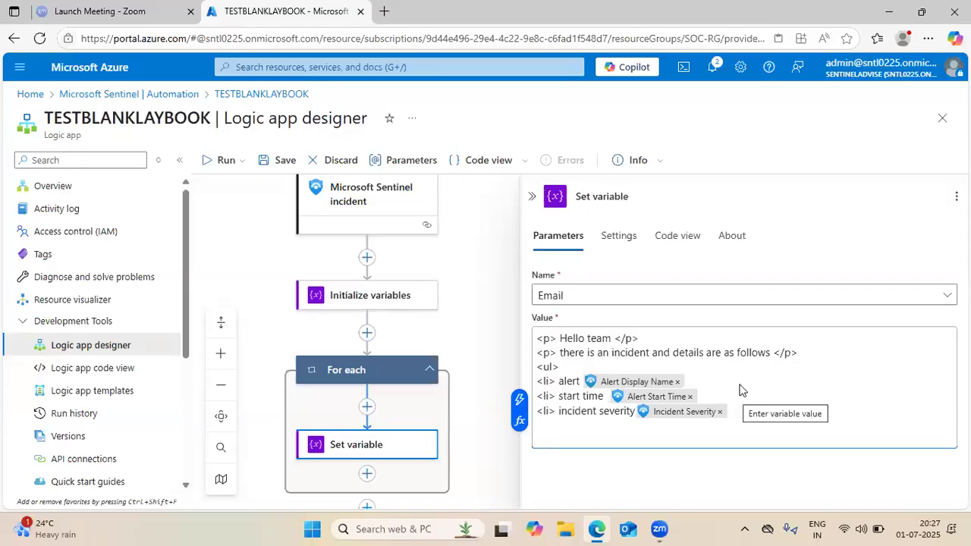
# - Close the alert, start time and severity list items with </li> tags
pyautogui.rightClick(742, 388)
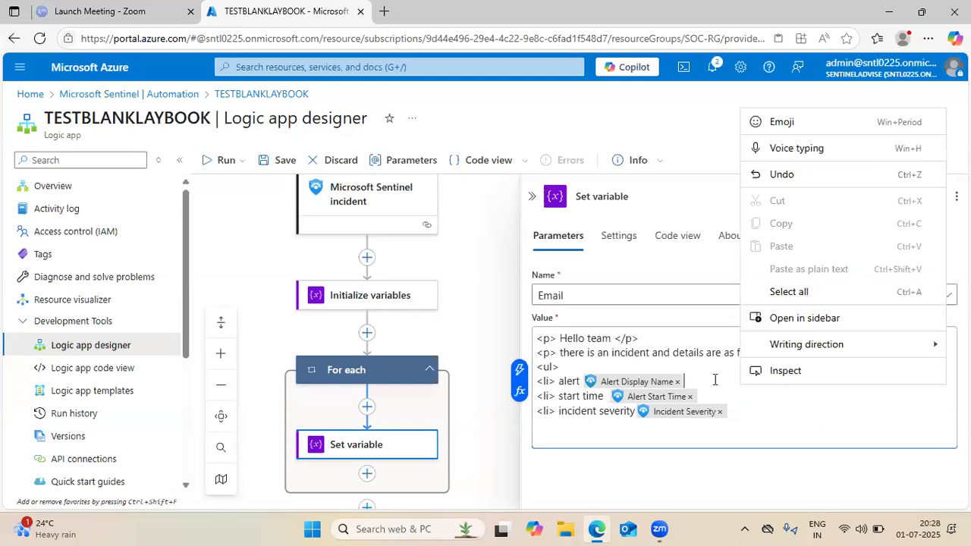
pyautogui.press('Escape')
pyautogui.write('</li>')
pyautogui.moveTo(714, 380); pyautogui.dragTo(690, 381)
pyautogui.hotkey('ctrl', 'c')
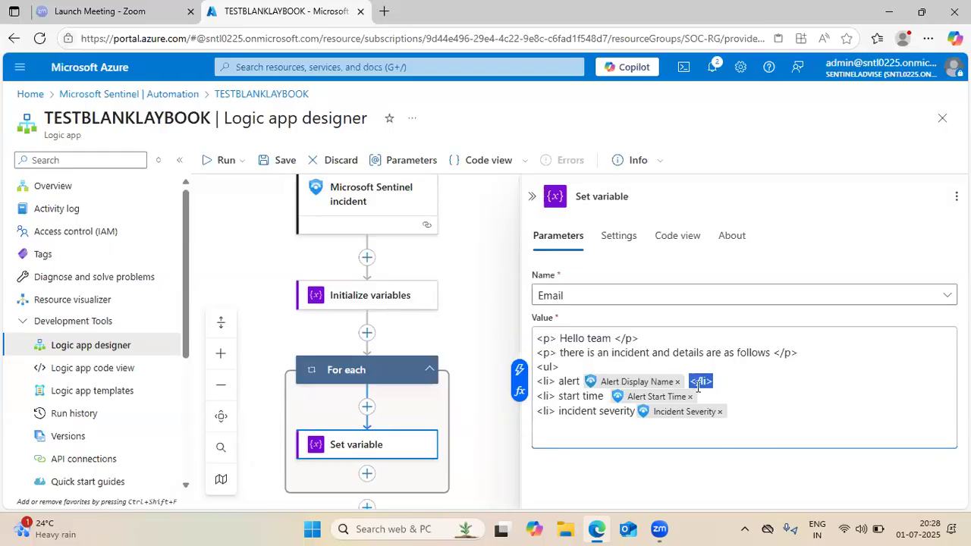
pyautogui.click(707, 392)
pyautogui.hotkey('ctrl', 'v')
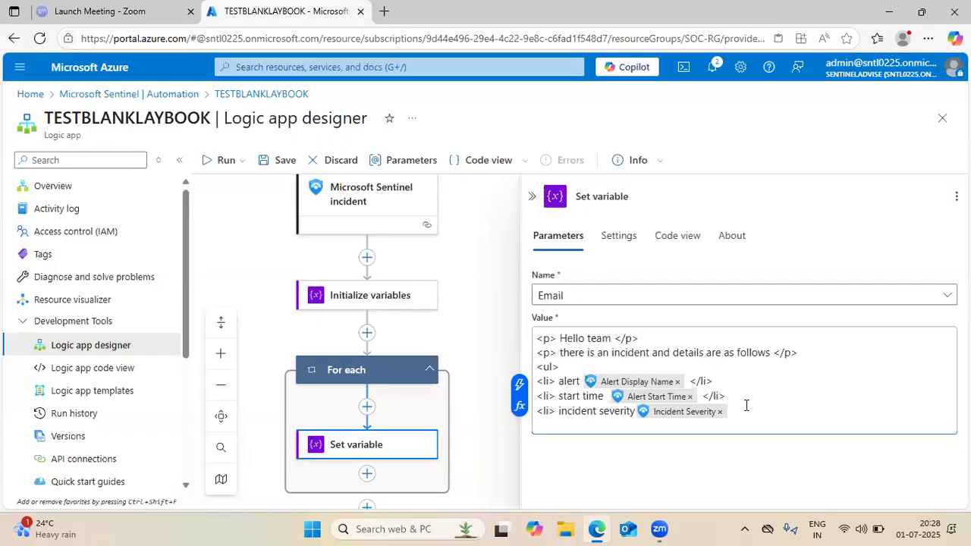
pyautogui.click(745, 404)
pyautogui.hotkey('ctrl', 'v')
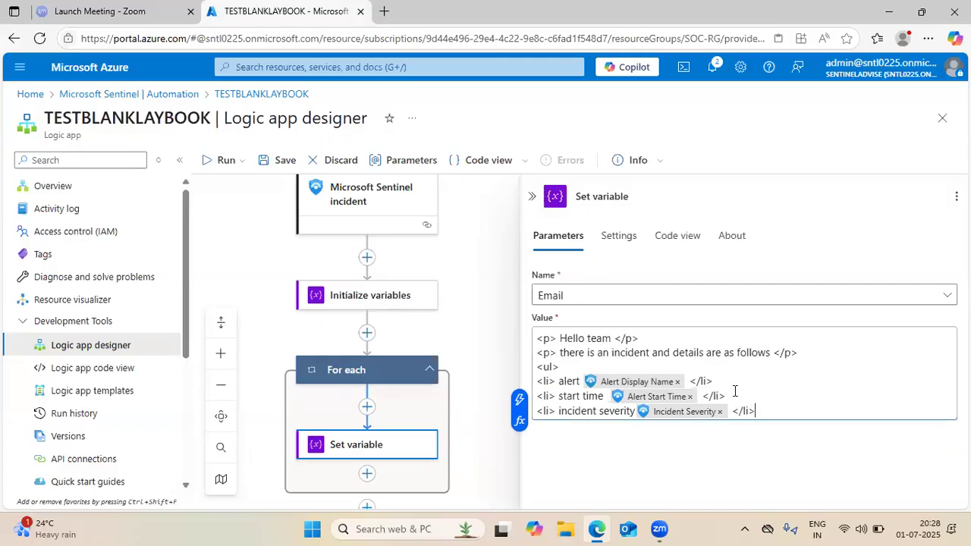
# - Close the list with '</ul>' on its own line and continue after it
pyautogui.press('Return')
pyautogui.press('BackSpace')
pyautogui.press('BackSpace')
pyautogui.write('?')
pyautogui.press('BackSpace')
pyautogui.write('>')
pyautogui.press('Return')
pyautogui.write('</u')
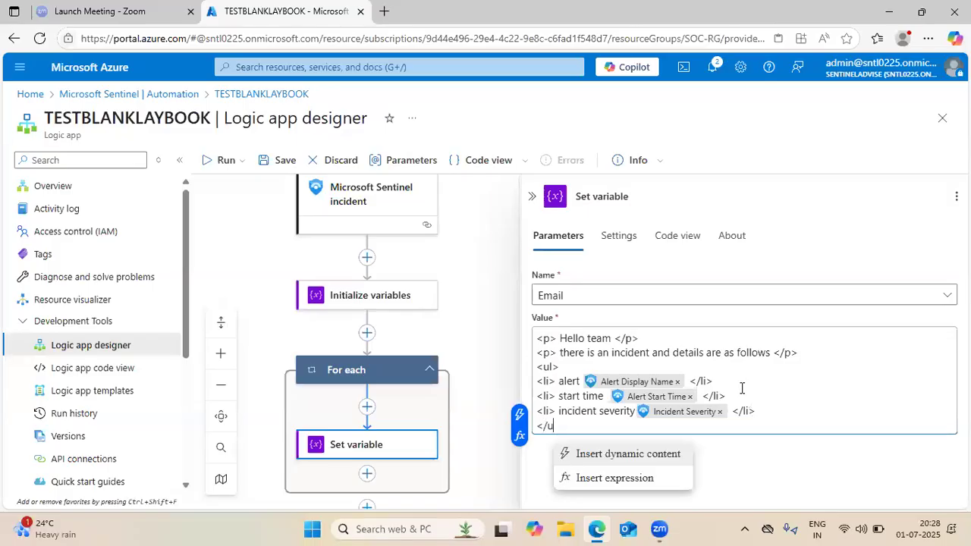
pyautogui.write('l>')
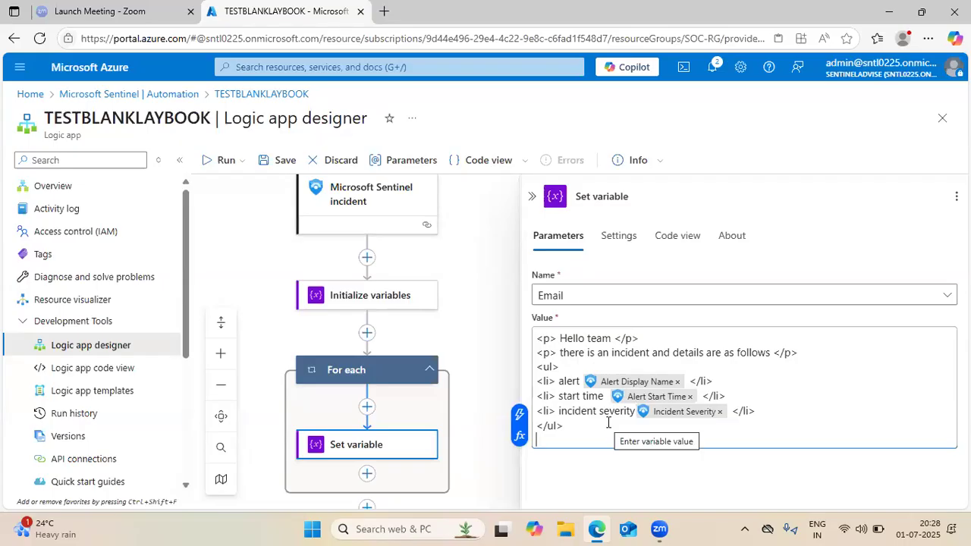
pyautogui.click(766, 412)
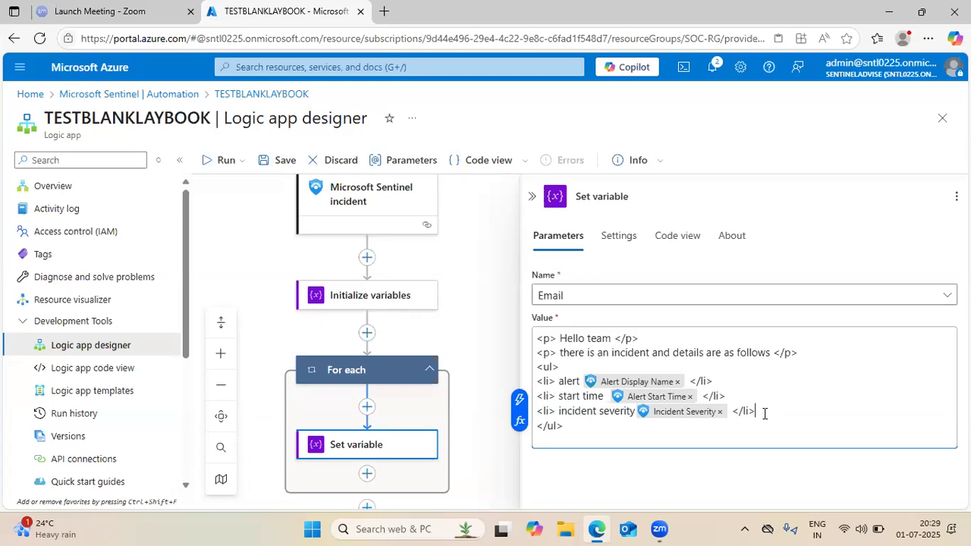
pyautogui.click(705, 430)
# - End the value with a '<p> please review and update incident </p>' paragraph
pyautogui.press('Return')
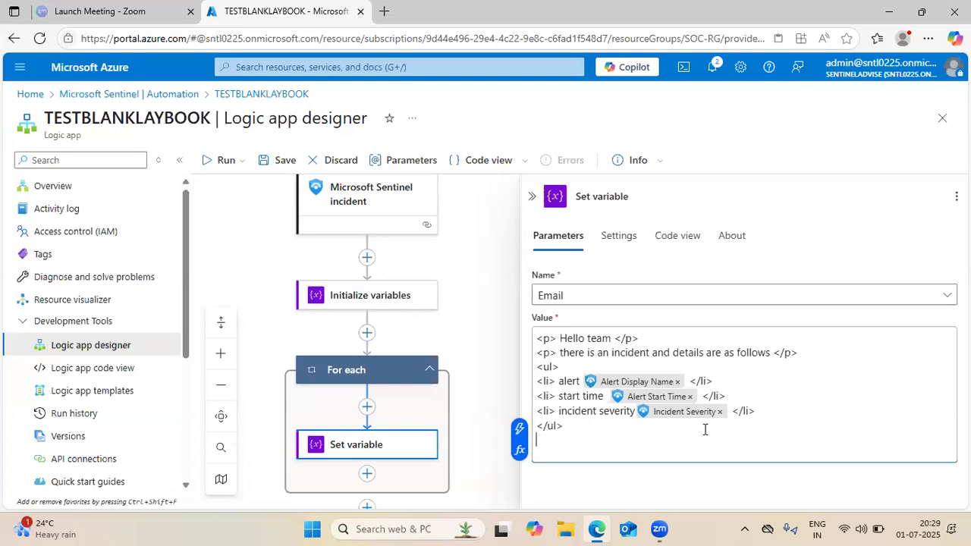
pyautogui.press('Return')
pyautogui.write('<')
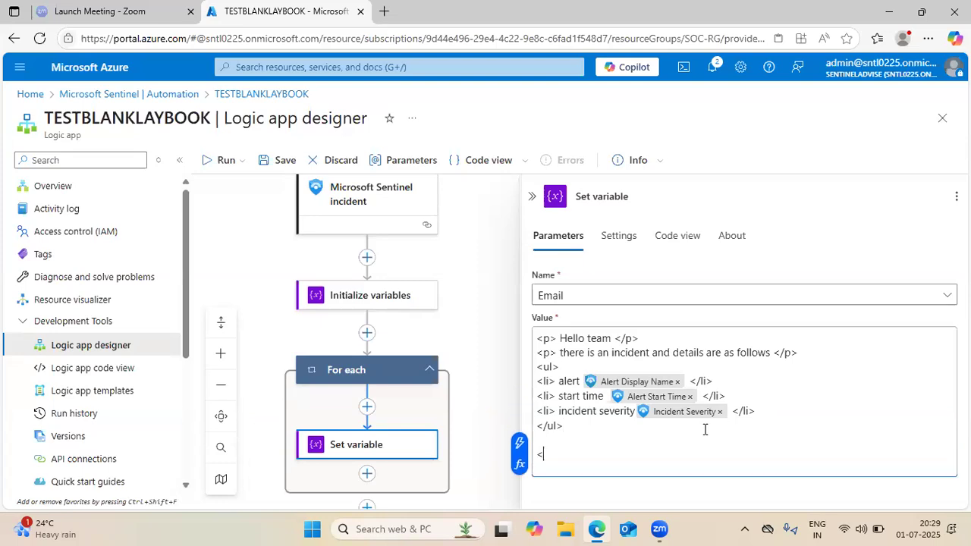
pyautogui.write('p> please review and ')
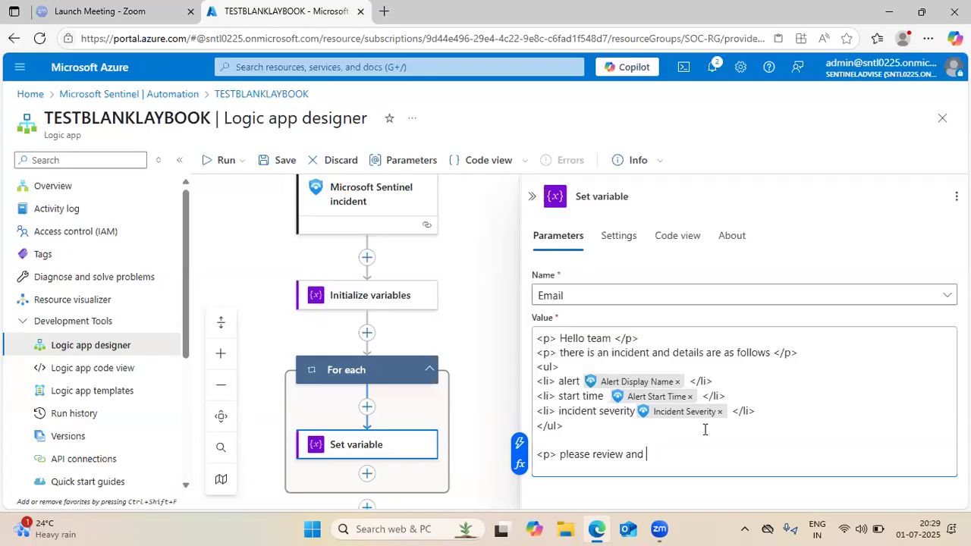
pyautogui.write('update incident </p>')
pyautogui.press('Return')
pyautogui.press('Return')
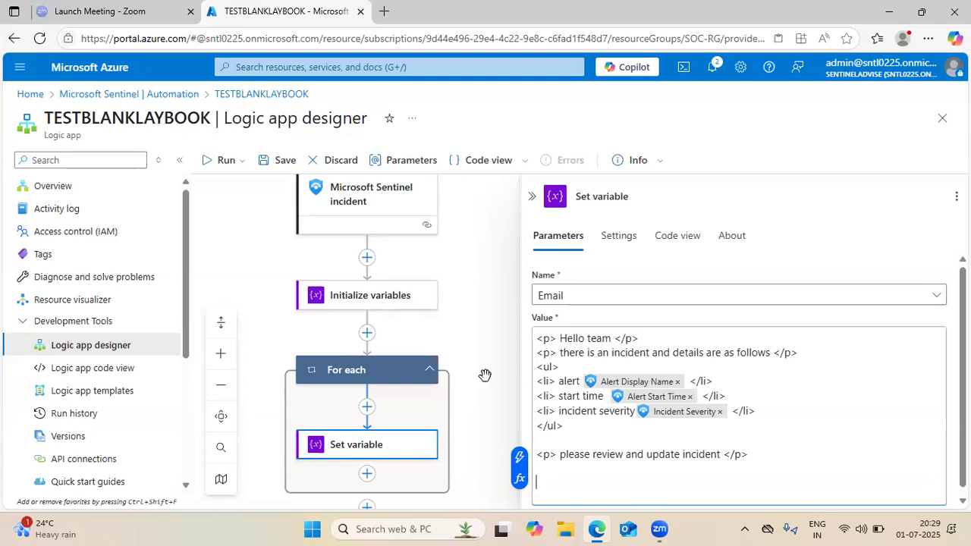
# - Start adding a new action below the For each loop
pyautogui.scroll(-2, 416, 403)
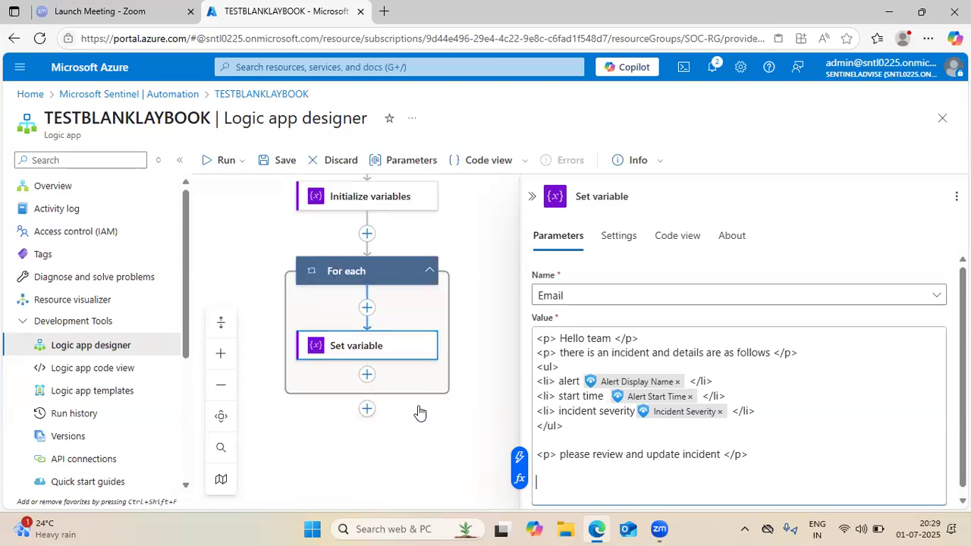
pyautogui.click(419, 413)
pyautogui.click(419, 413)
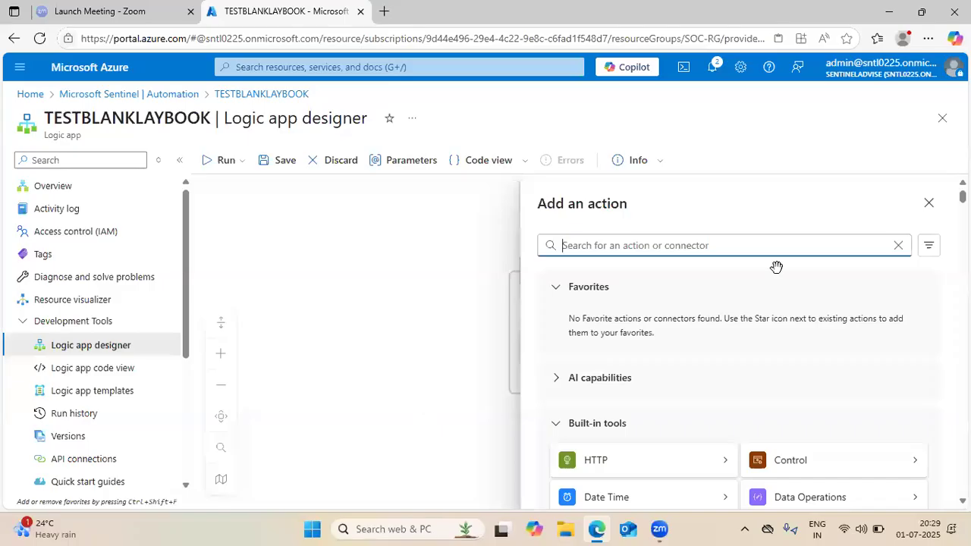
# - Close the current picker and start a new action after Set variable inside the loop
pyautogui.press('Escape')
pyautogui.click(577, 375)
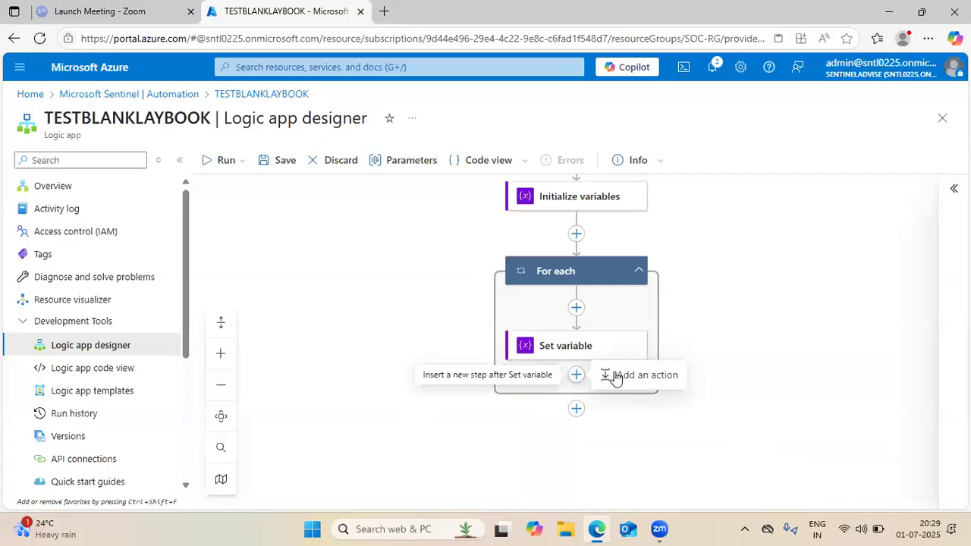
pyautogui.click(616, 377)
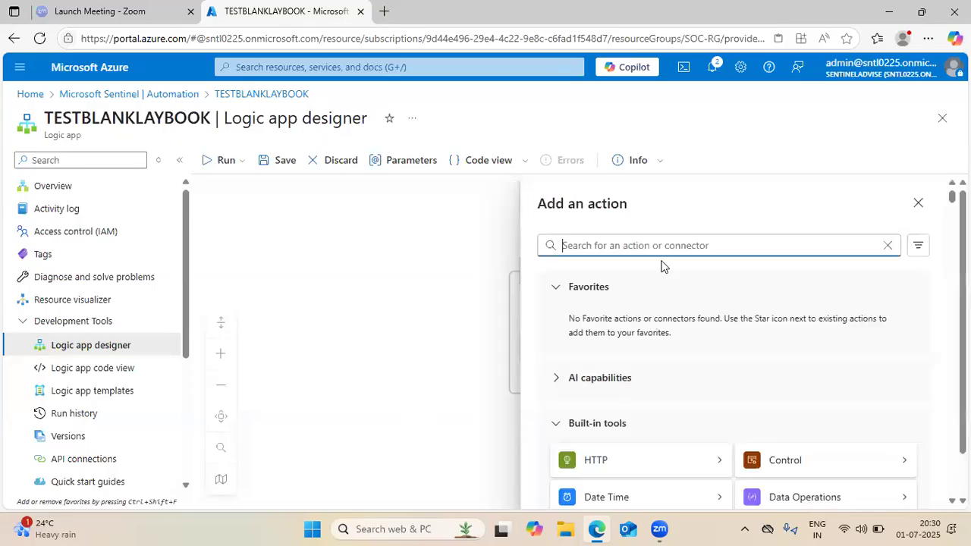
pyautogui.click(701, 347)
pyautogui.scroll(-1, 701, 347)
pyautogui.scroll(-5, 701, 347)
pyautogui.scroll(-8, 701, 348)
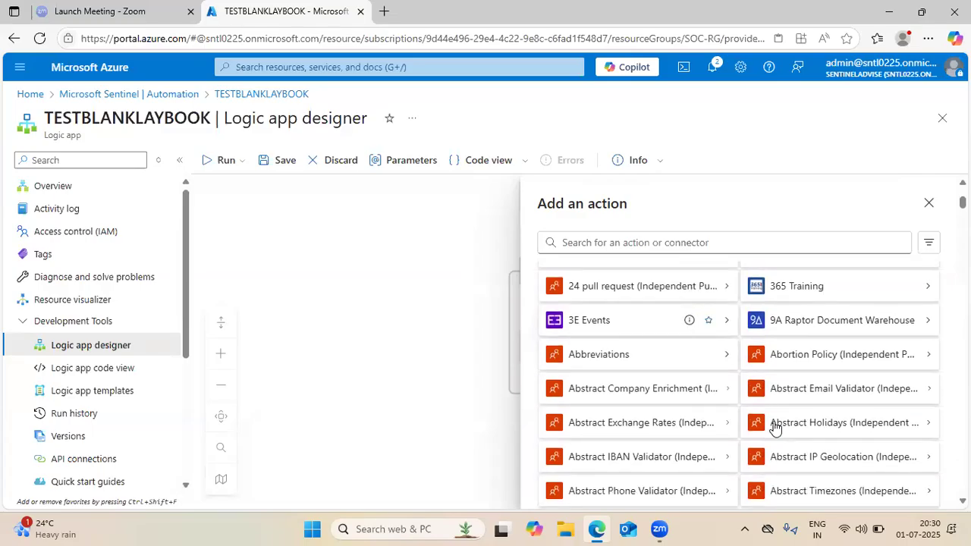
pyautogui.scroll(-10, 774, 429)
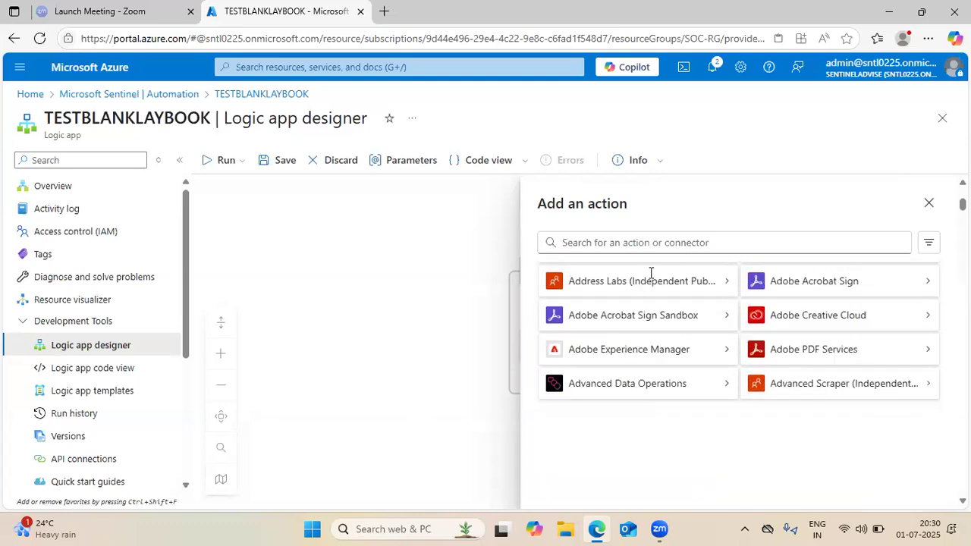
# - Search actions for 'send' and pick SendGrid's Send email (V4)
pyautogui.click(641, 243)
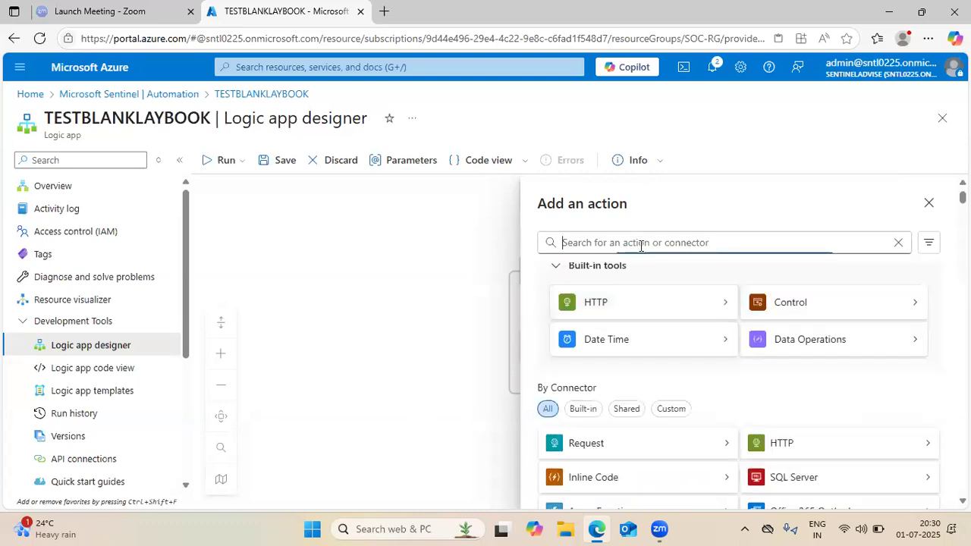
pyautogui.write('send')
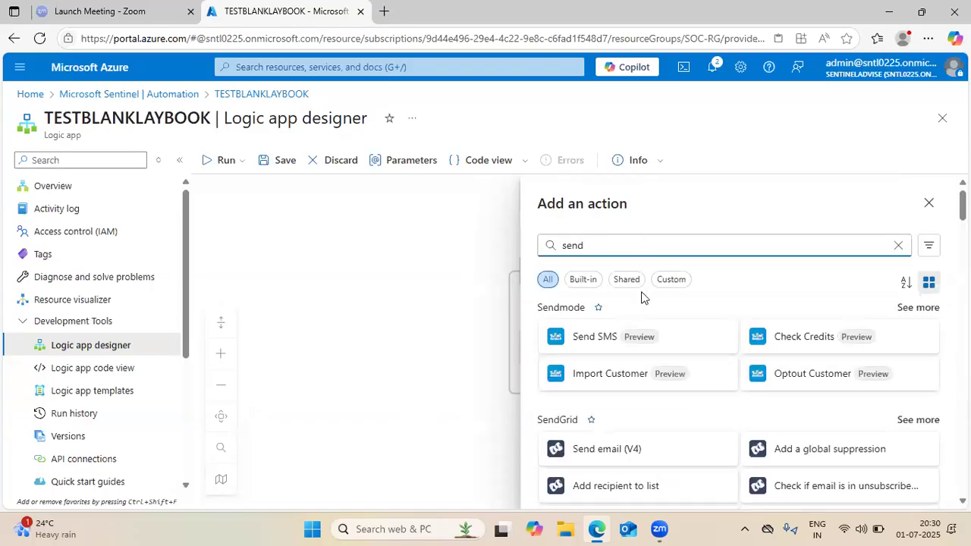
pyautogui.scroll(-2, 658, 339)
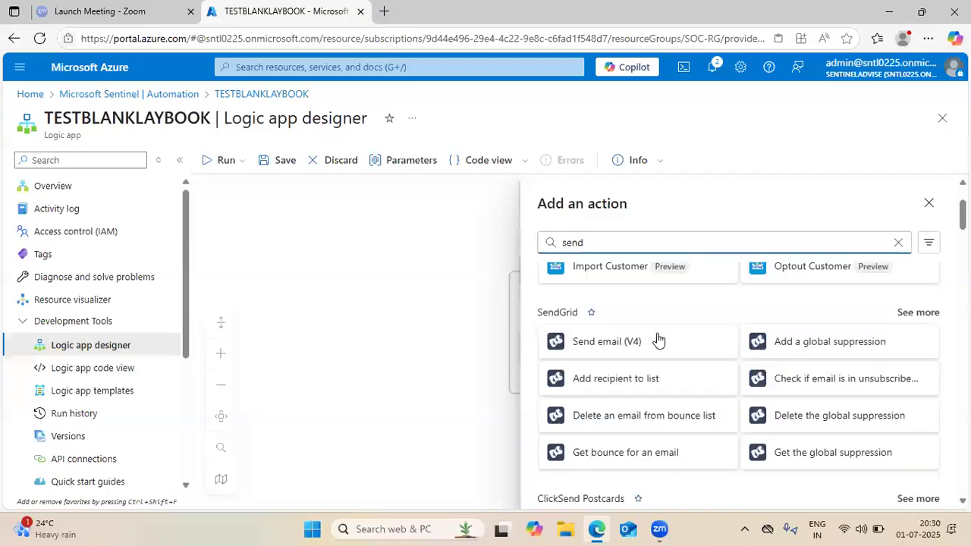
pyautogui.scroll(-1, 658, 339)
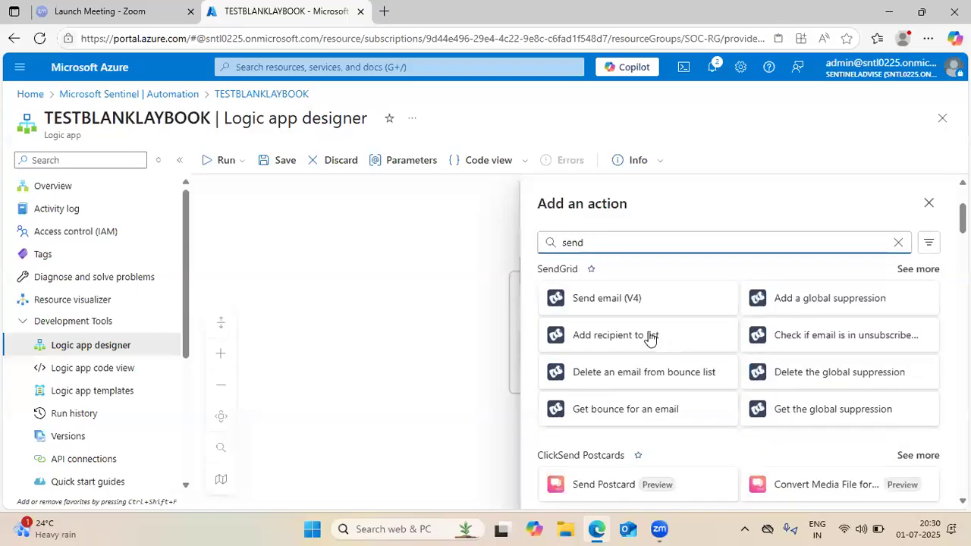
pyautogui.click(613, 294)
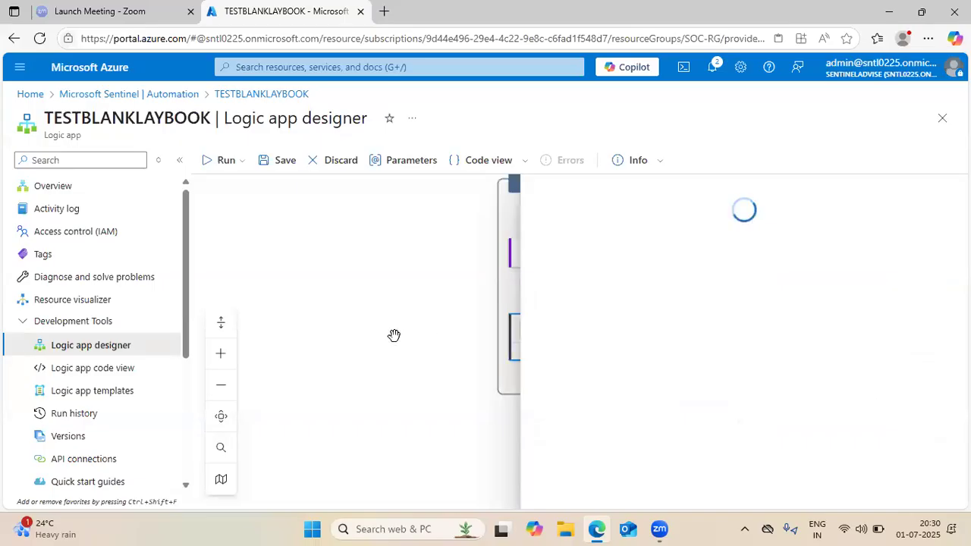
# - Dismiss the Send email (V4) Create connection panel without creating a connection
pyautogui.click(471, 351)
pyautogui.click(601, 347)
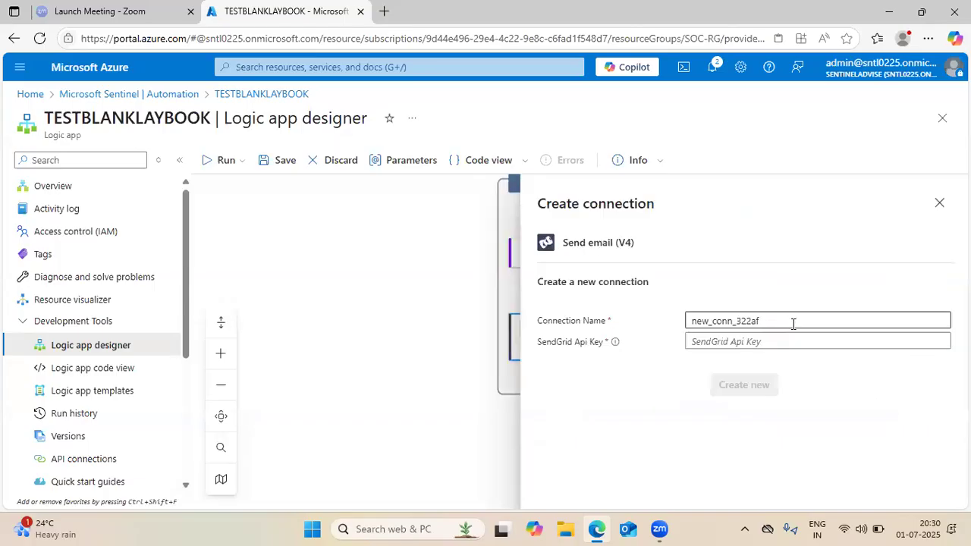
pyautogui.click(940, 204)
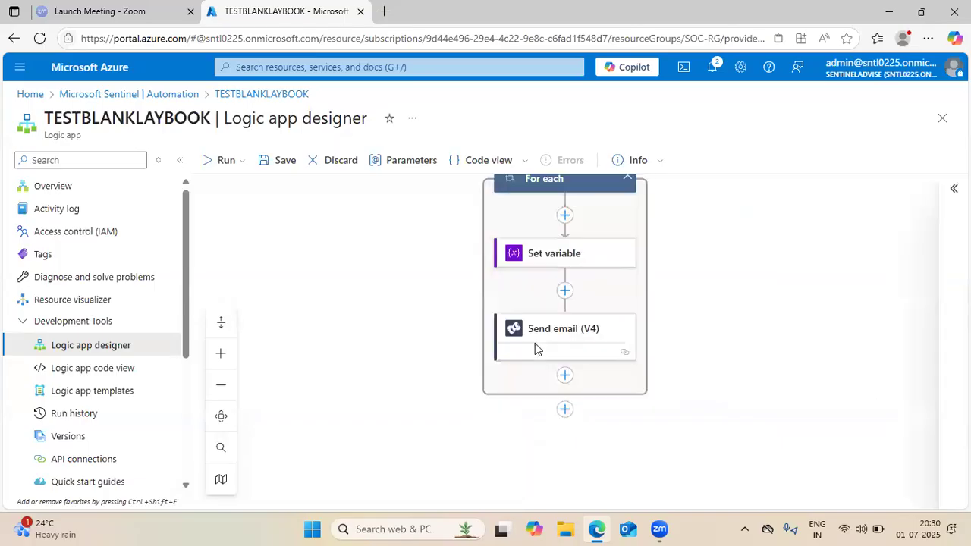
pyautogui.click(622, 355)
pyautogui.click(941, 203)
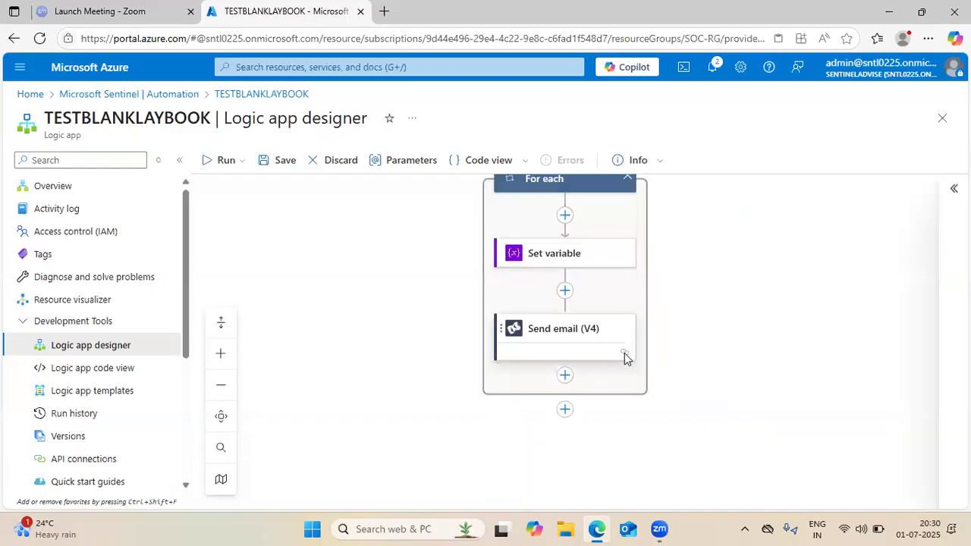
pyautogui.click(568, 354)
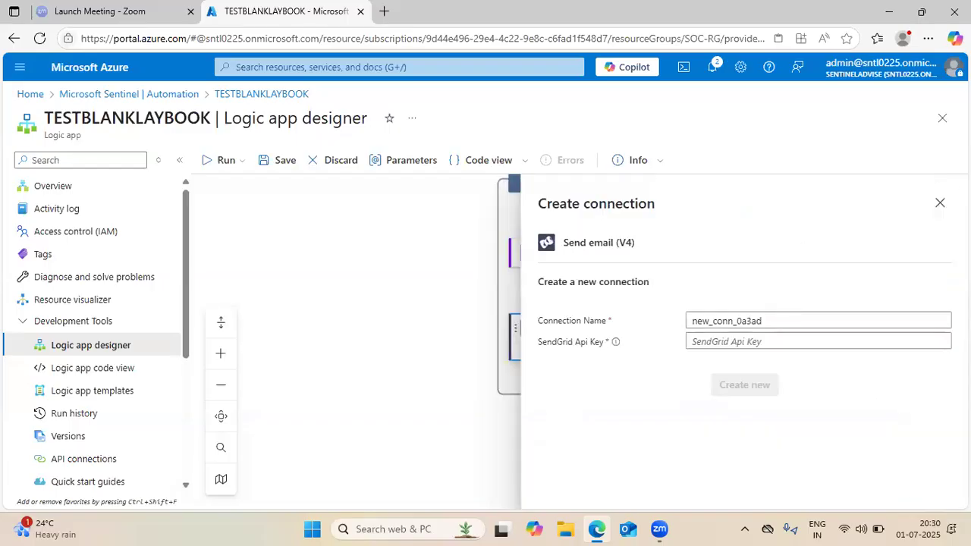
pyautogui.click(940, 205)
# - Delete the Send email (V4) step, leaving only Set variable in the loop
pyautogui.rightClick(580, 343)
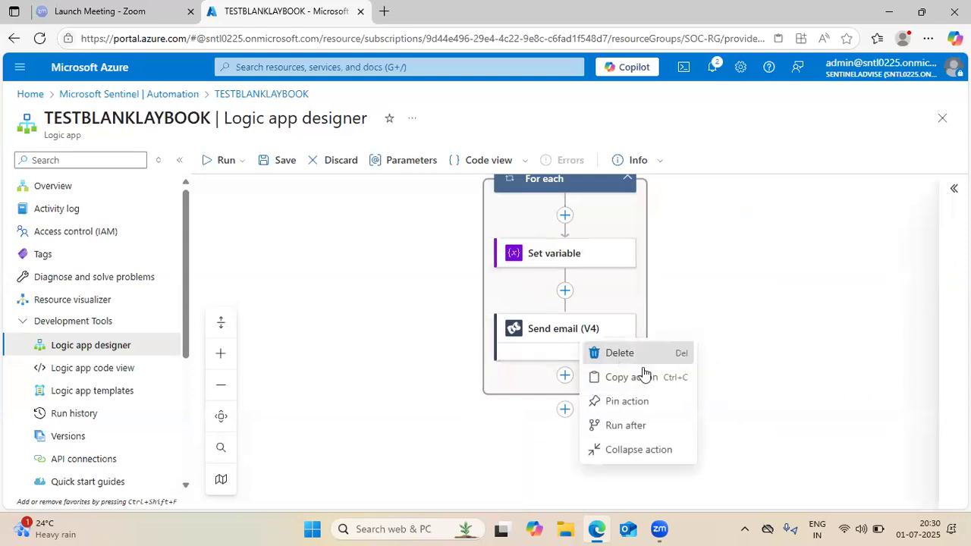
pyautogui.click(643, 368)
pyautogui.click(644, 370)
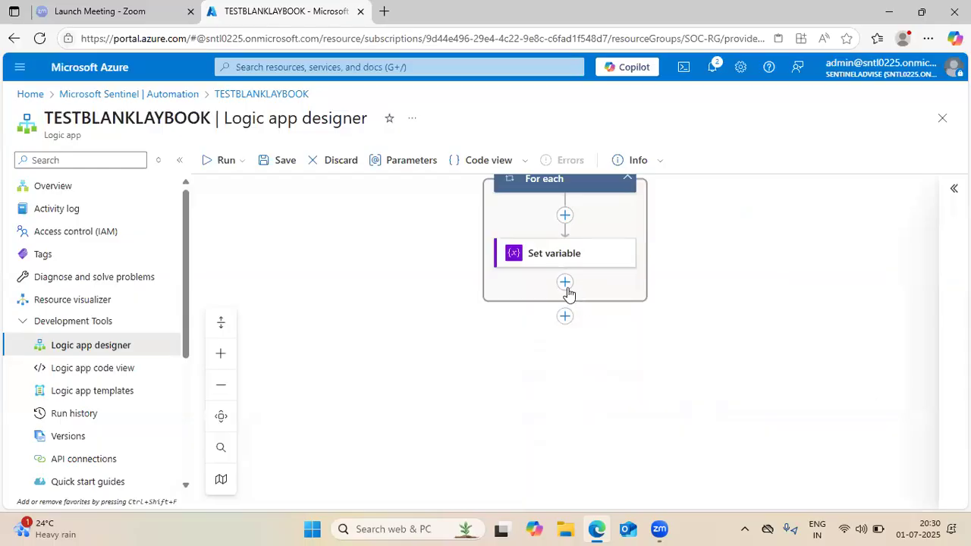
pyautogui.click(566, 287)
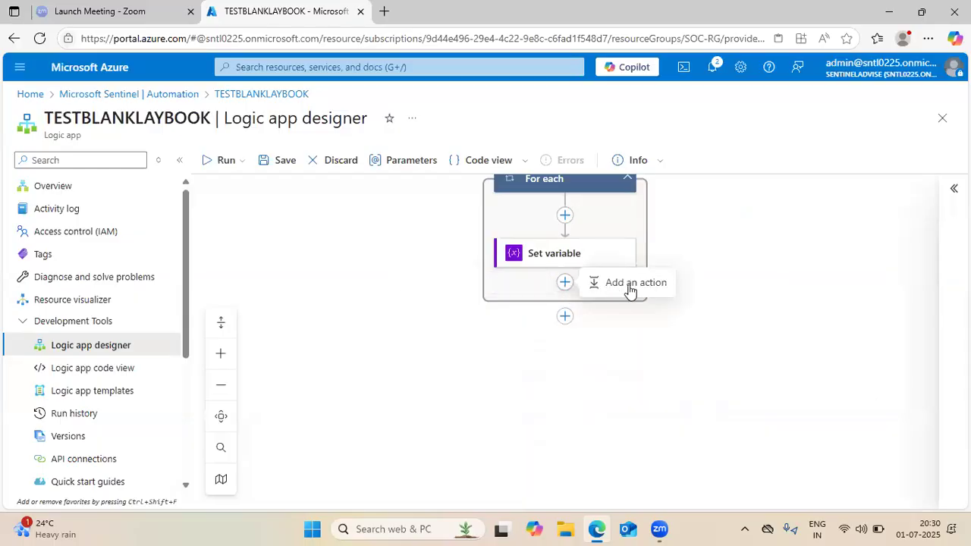
pyautogui.click(629, 290)
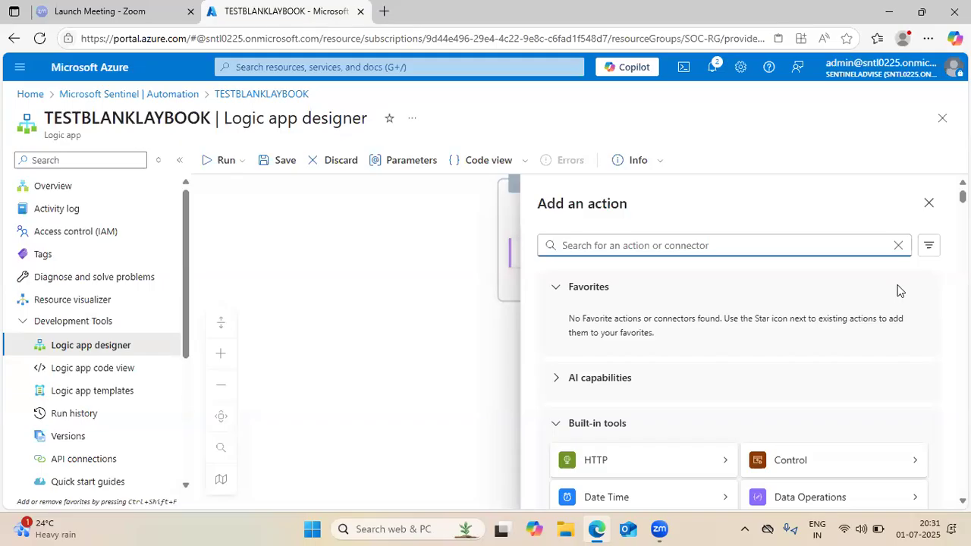
# - Search 'outloo', add Outlook.com's Send an email (V2), and begin the connection sign-in
pyautogui.write('o')
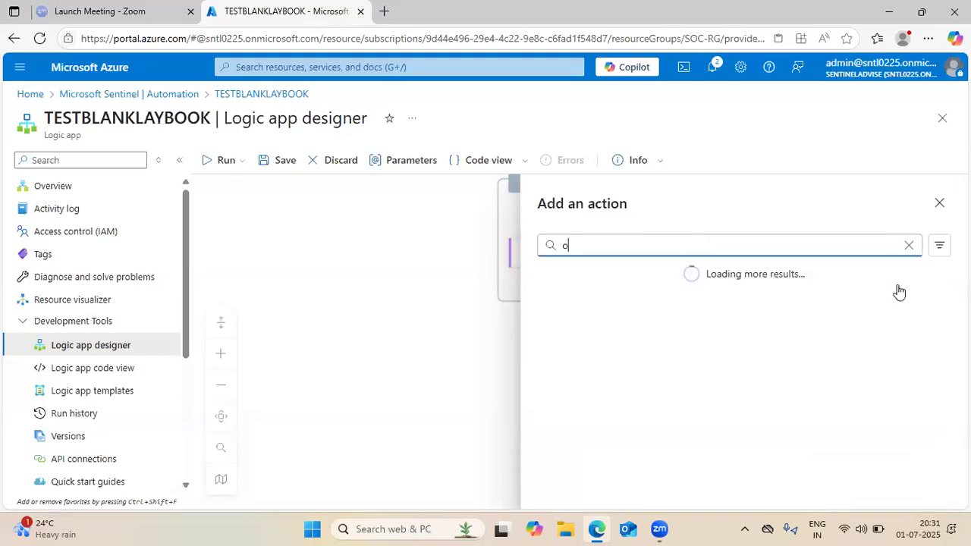
pyautogui.write('utloo')
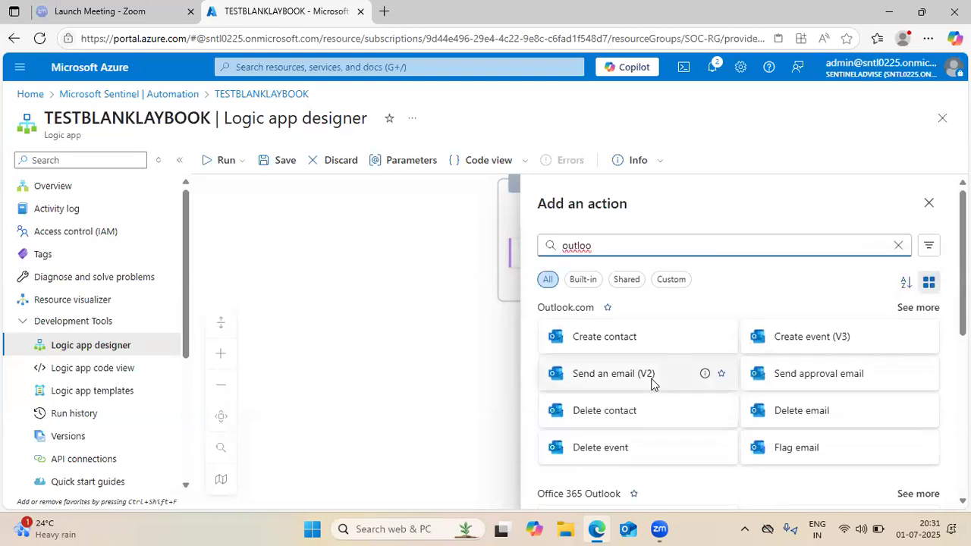
pyautogui.click(651, 385)
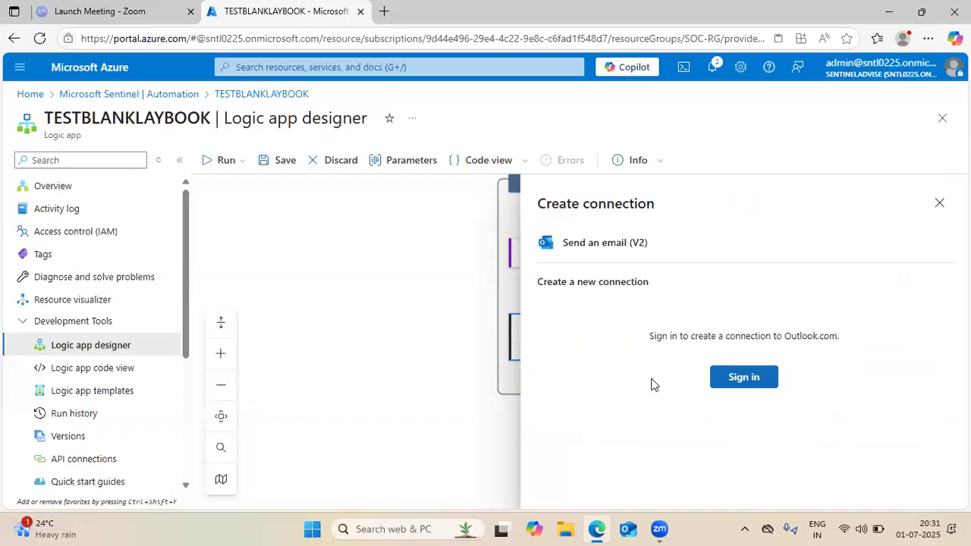
pyautogui.click(744, 373)
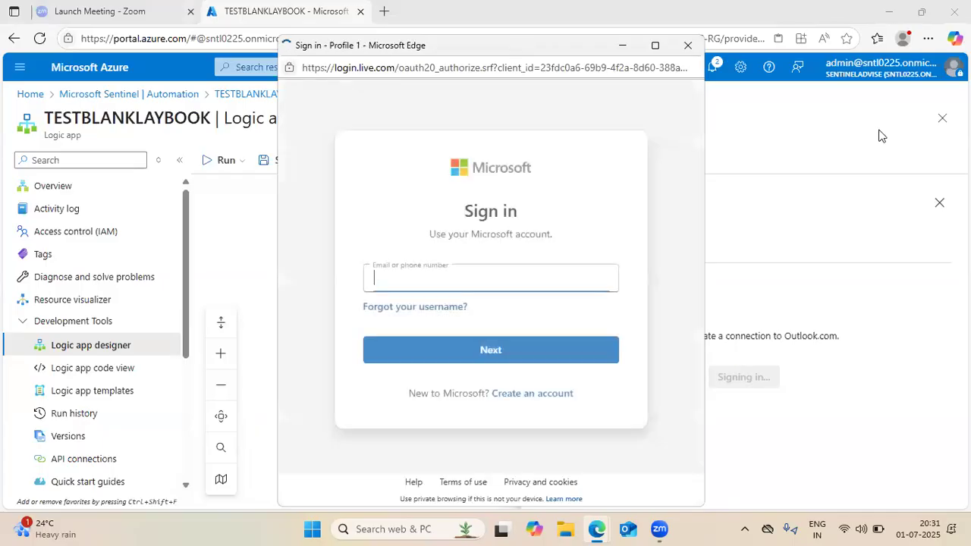
# - Sign in with the Outlook.com account e-mail and password, declining to save the password
pyautogui.click(518, 281)
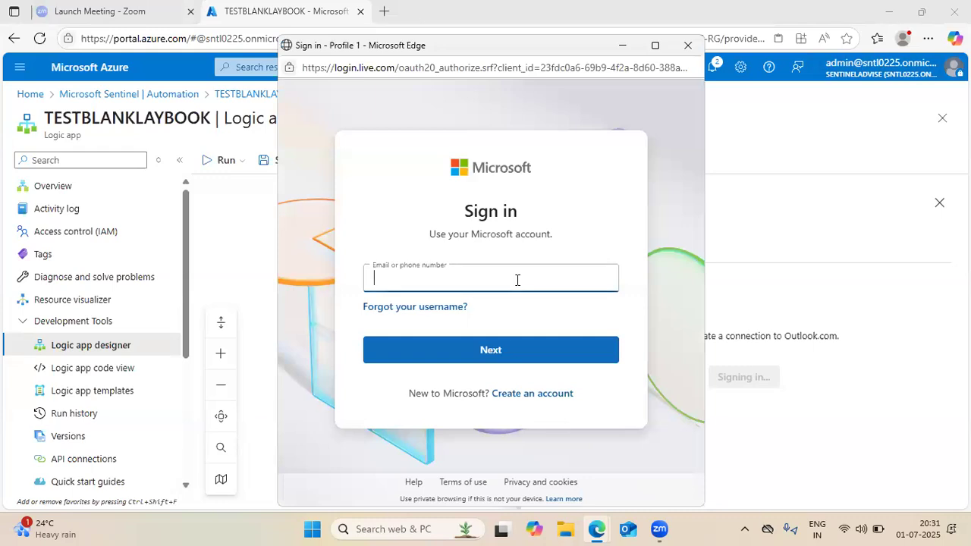
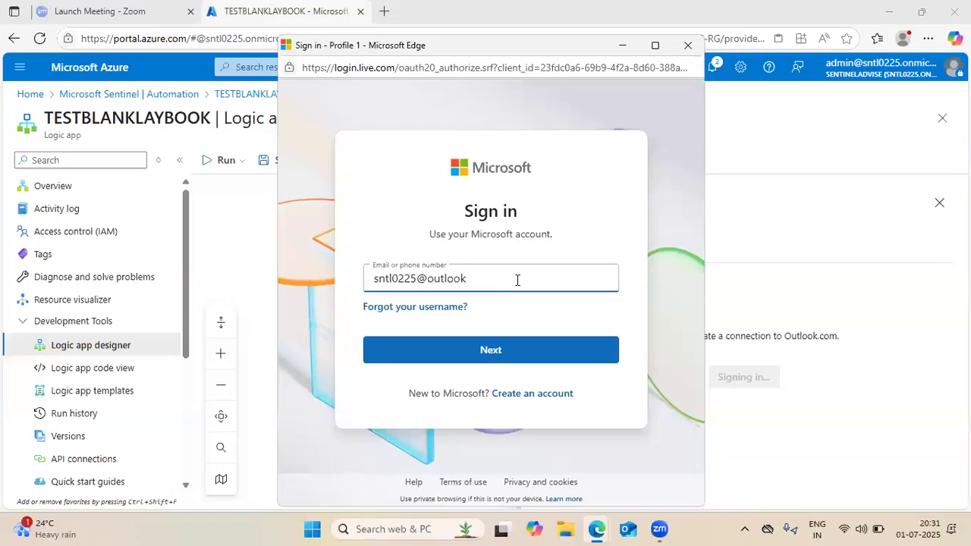
pyautogui.press('Return')
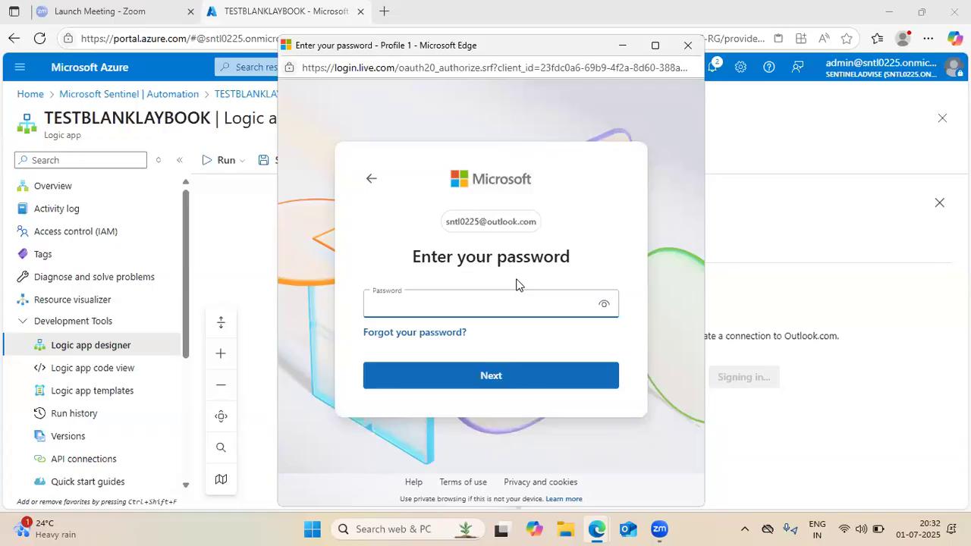
pyautogui.write('••••••••••••••••')
pyautogui.click(504, 372)
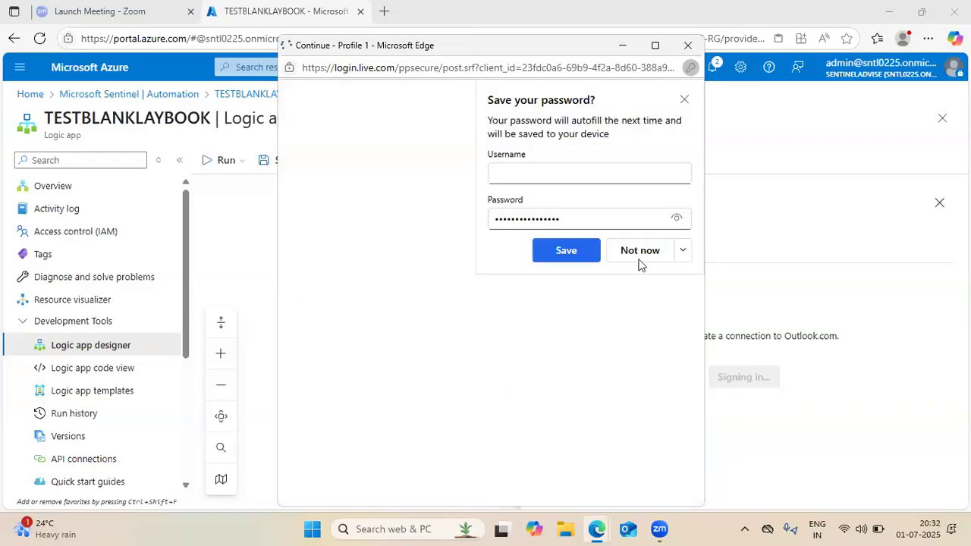
pyautogui.click(640, 251)
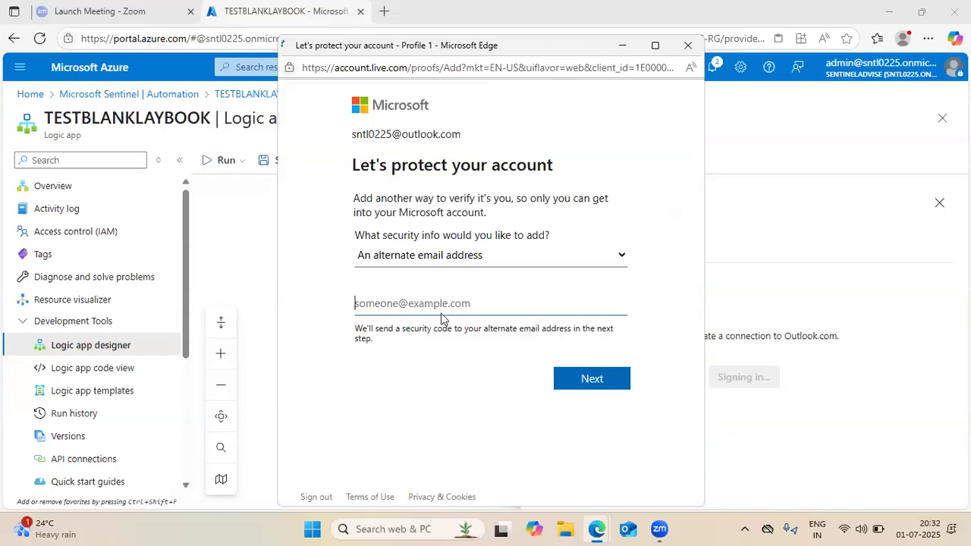
# - Enter an alternate e-mail address for account protection, fix its dot, and submit it
pyautogui.click(478, 298)
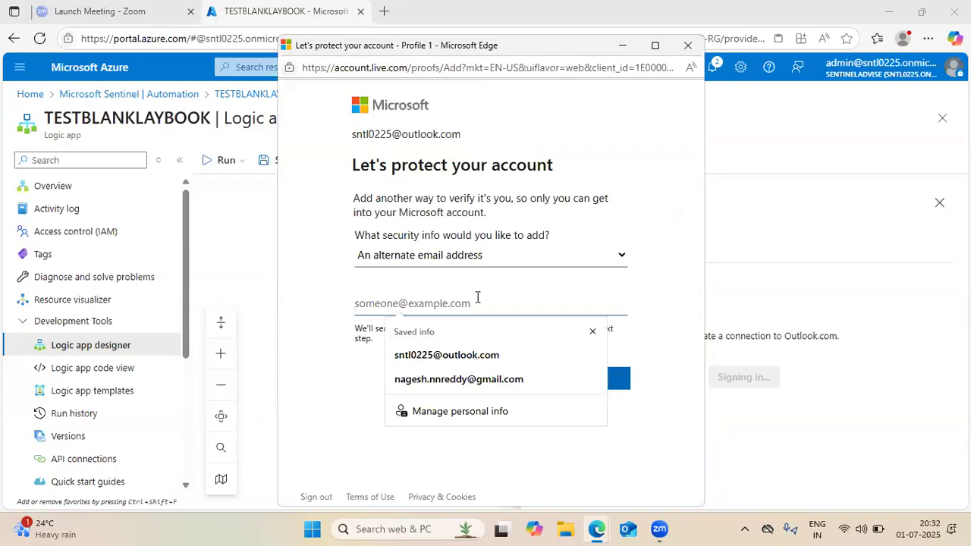
pyautogui.press('Return')
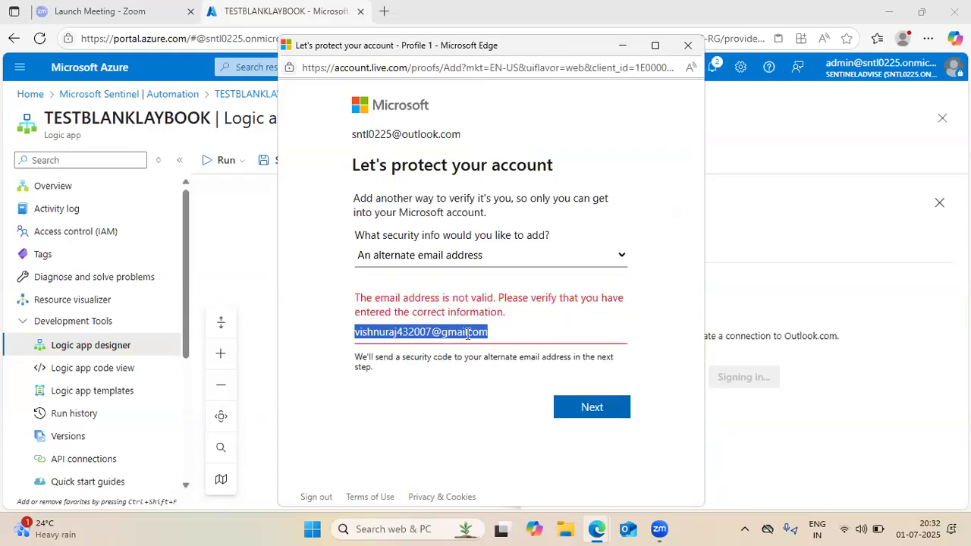
pyautogui.click(468, 334)
pyautogui.press('BackSpace')
pyautogui.write('.')
pyautogui.click(574, 397)
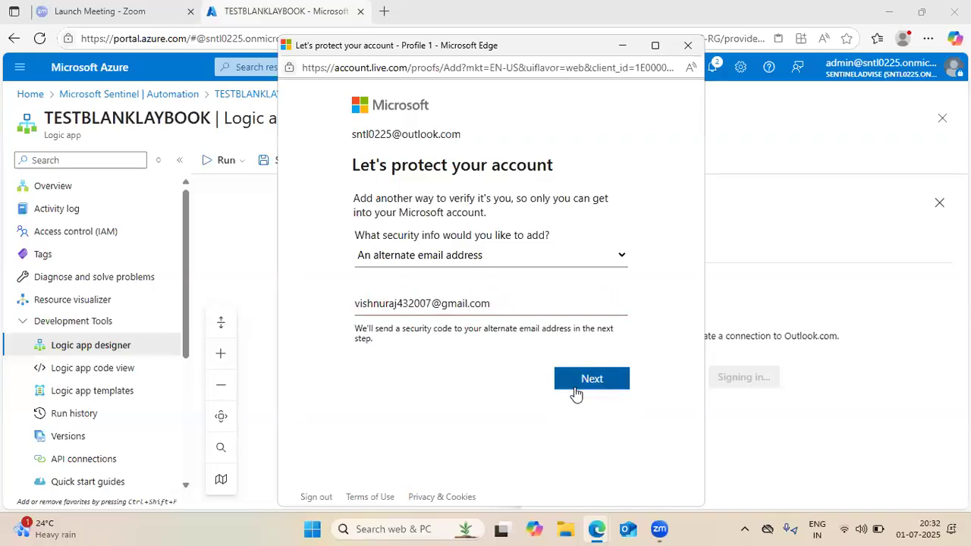
pyautogui.click(577, 393)
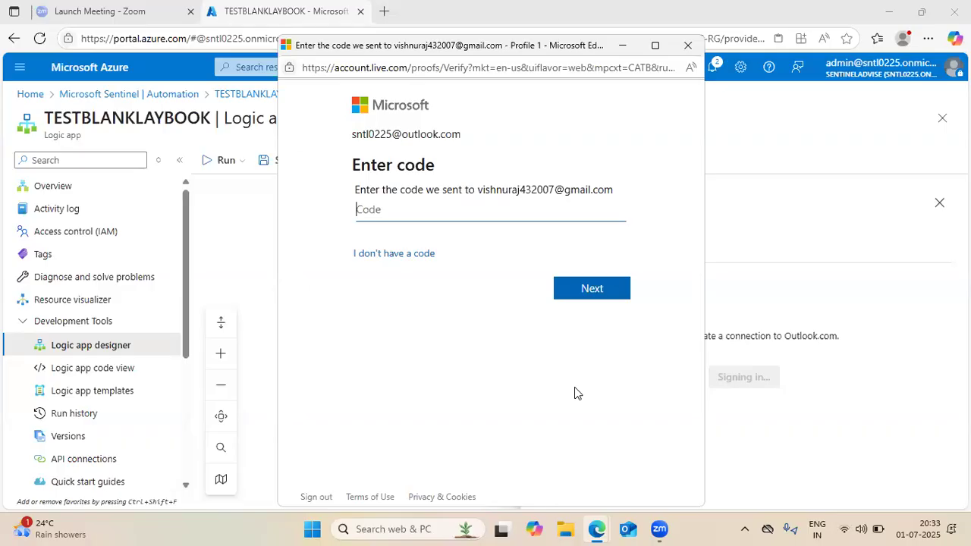
# - Enter the emailed verification code, stay signed in, and accept Azure Logic Apps access
pyautogui.click(590, 293)
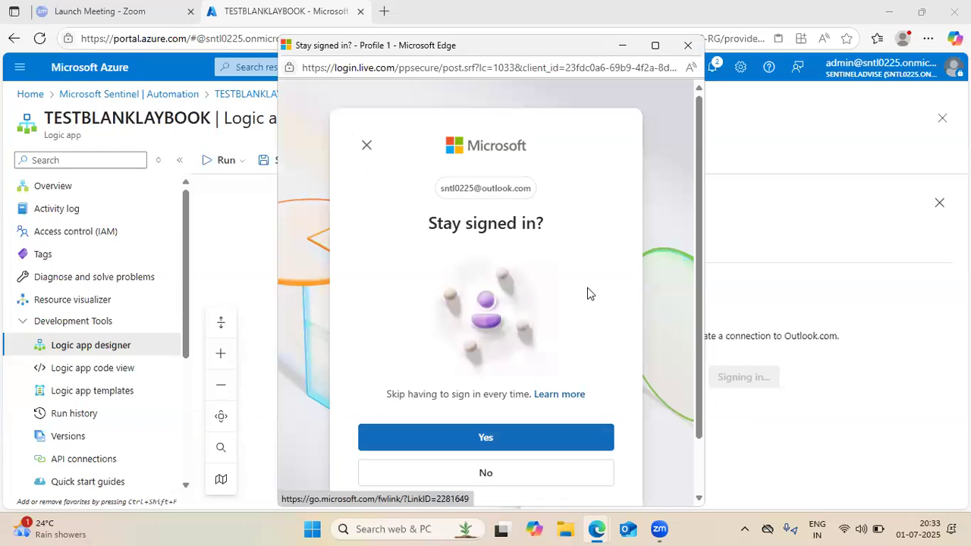
pyautogui.click(502, 438)
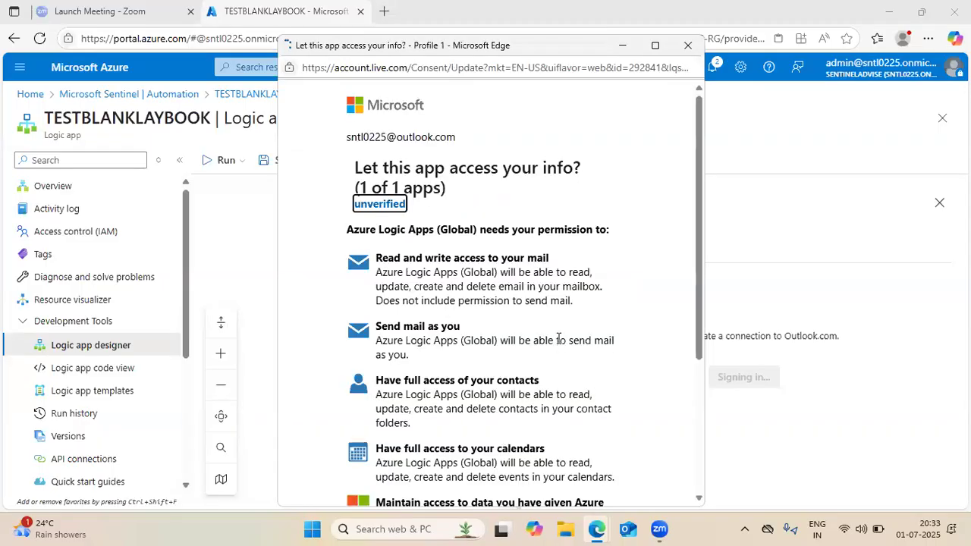
pyautogui.scroll(-3, 559, 339)
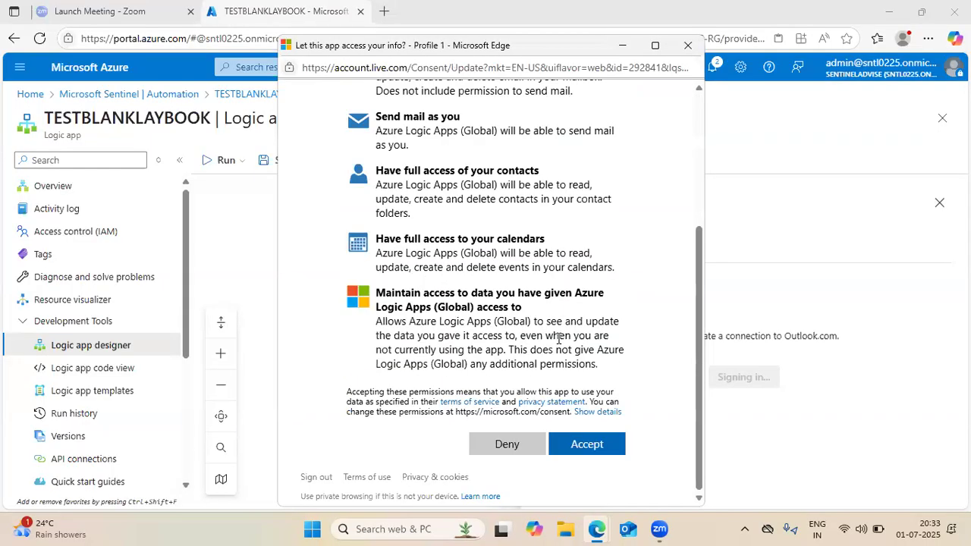
pyautogui.click(590, 447)
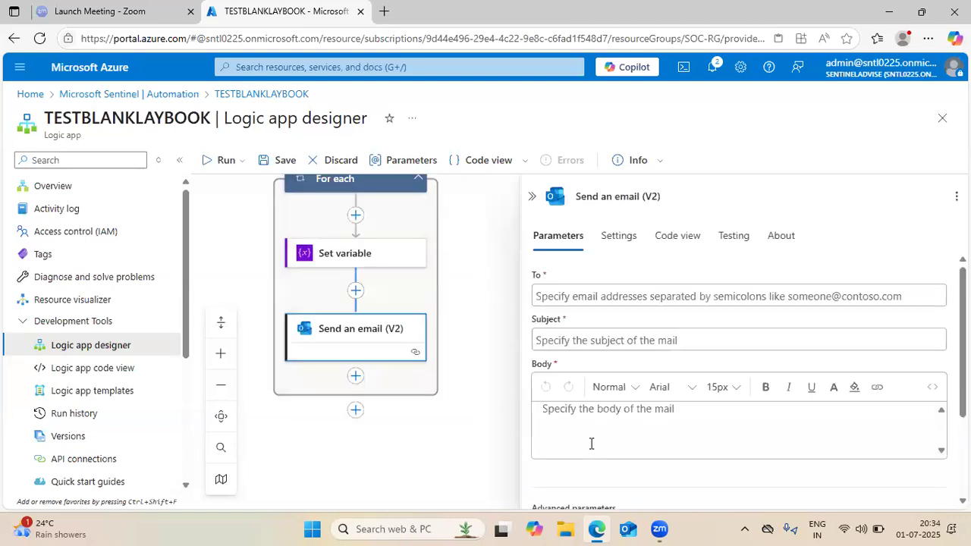
# - Fill the To field with the recipient's Gmail address
pyautogui.click(597, 296)
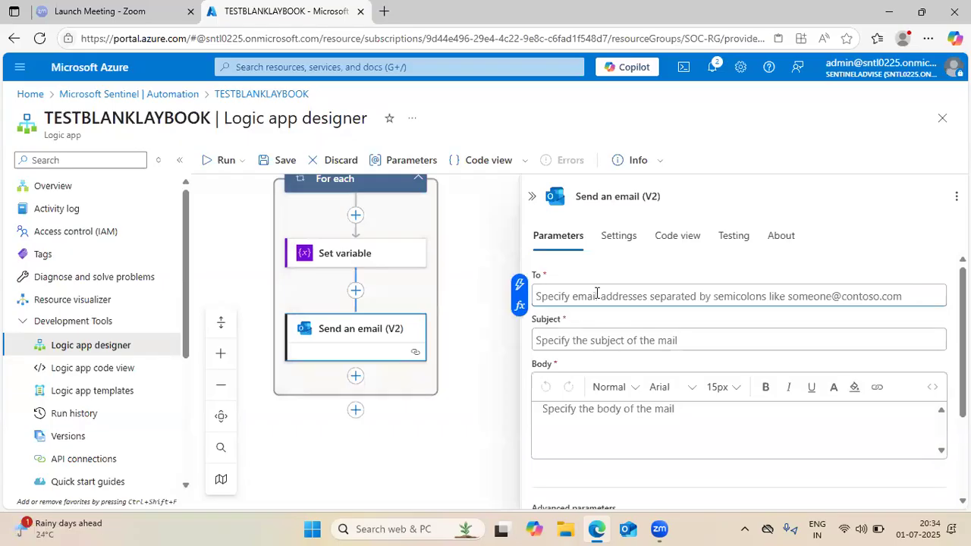
pyautogui.write('stev')
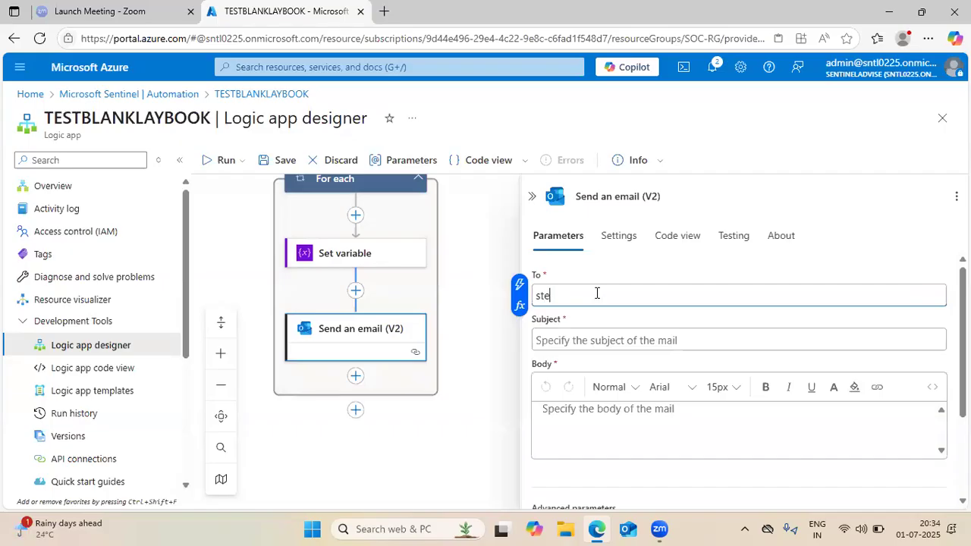
pyautogui.press('BackSpace')
pyautogui.press('BackSpace')
pyautogui.press('BackSpace')
pyautogui.click(588, 469)
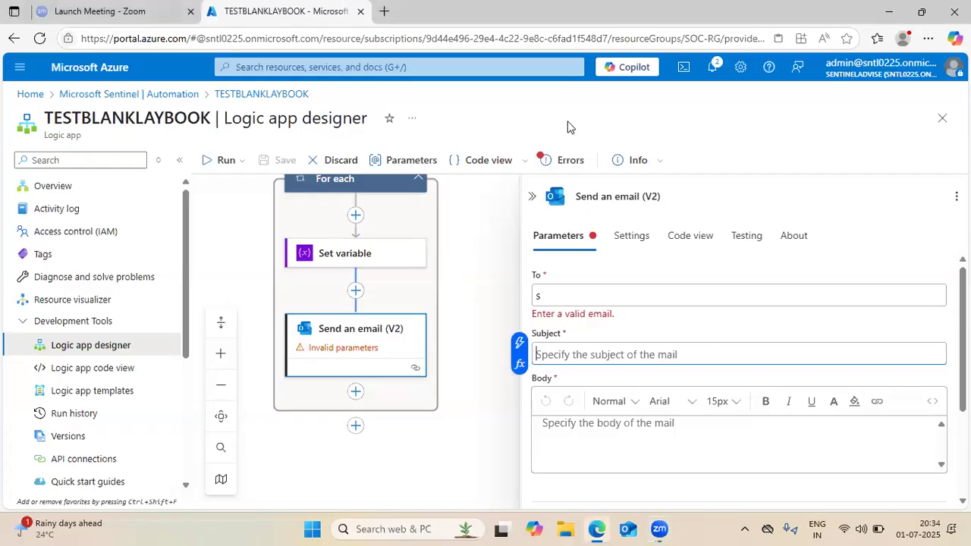
pyautogui.doubleClick(554, 293)
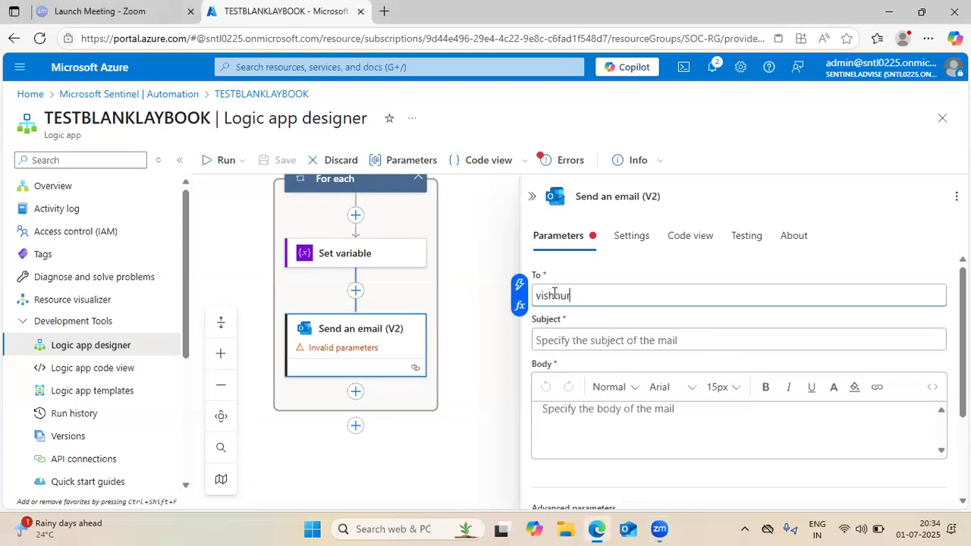
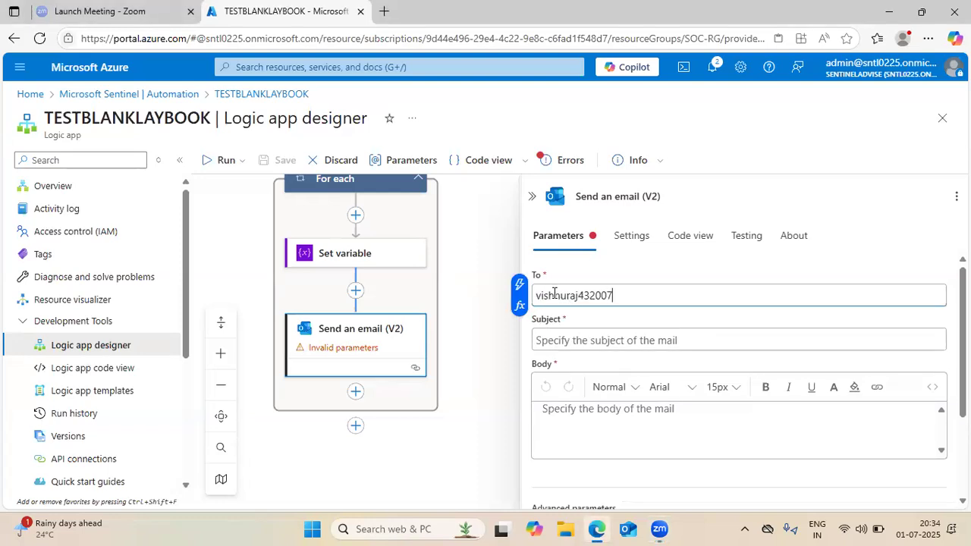
# - Type the subject 'Sentinel incident alert'
pyautogui.press('Tab')
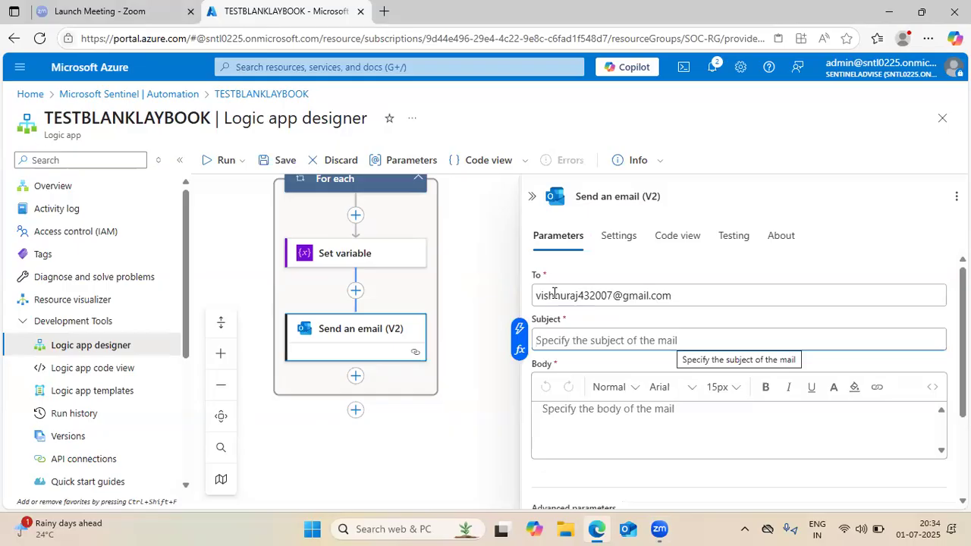
pyautogui.write('R')
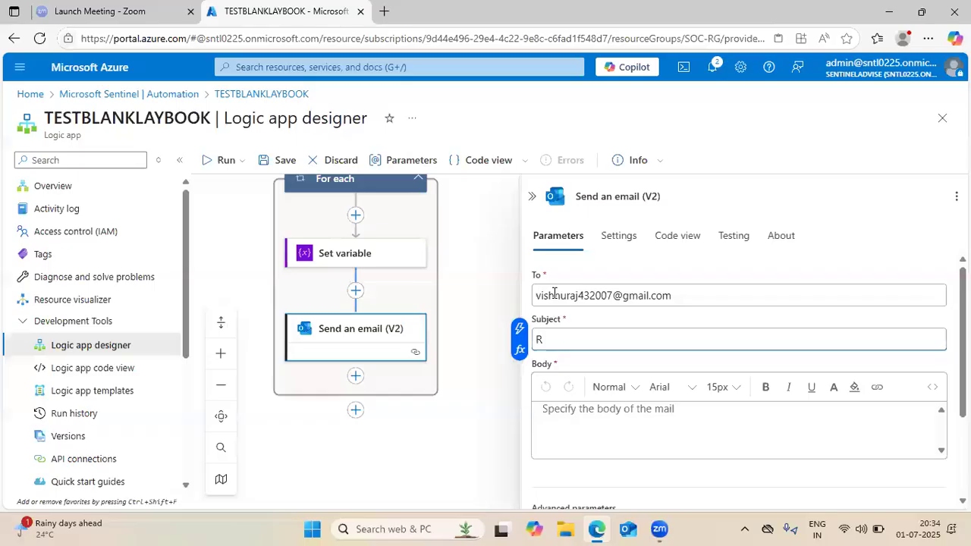
pyautogui.press('BackSpace')
pyautogui.write('Sentinel incident alert')
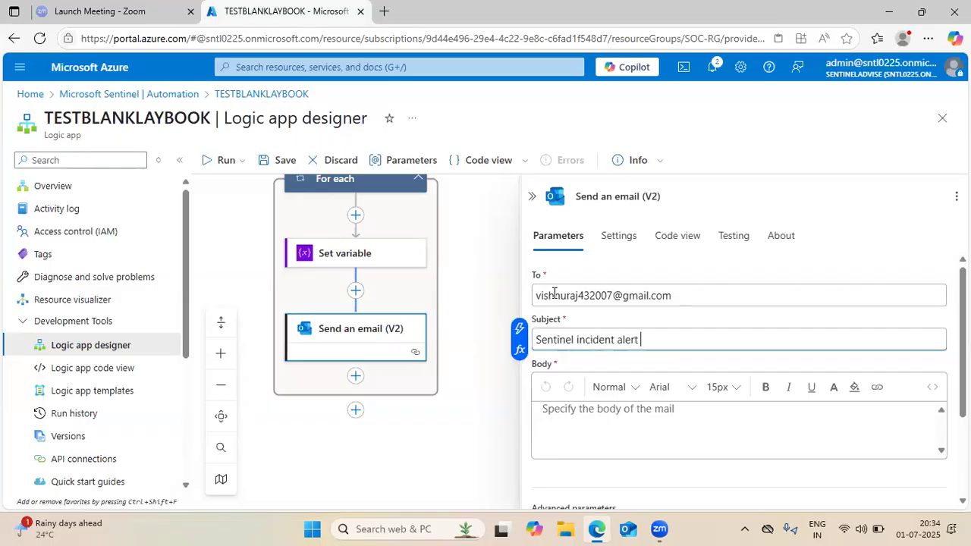
# - Append the Incident Title dynamic content value to the subject
pyautogui.click(521, 353)
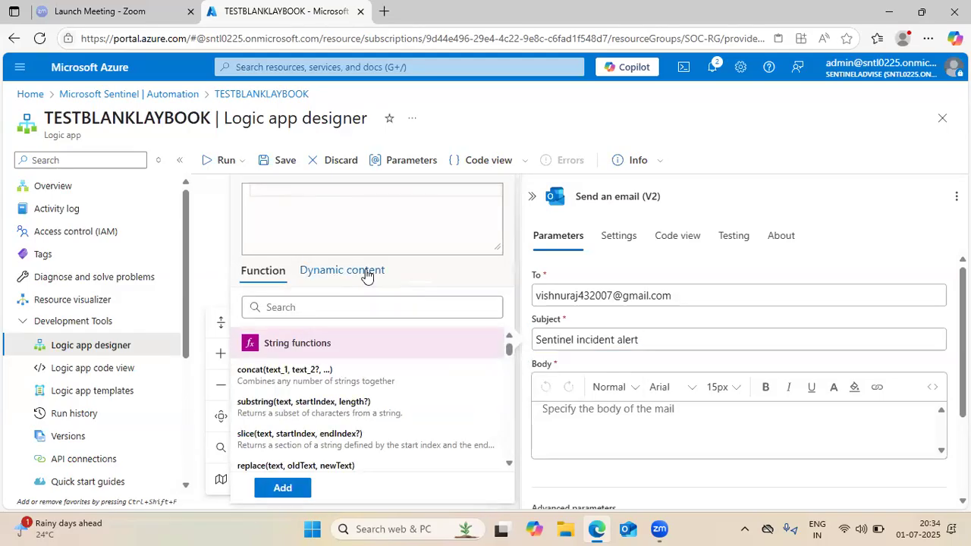
pyautogui.click(366, 272)
pyautogui.click(326, 306)
pyautogui.write('alert')
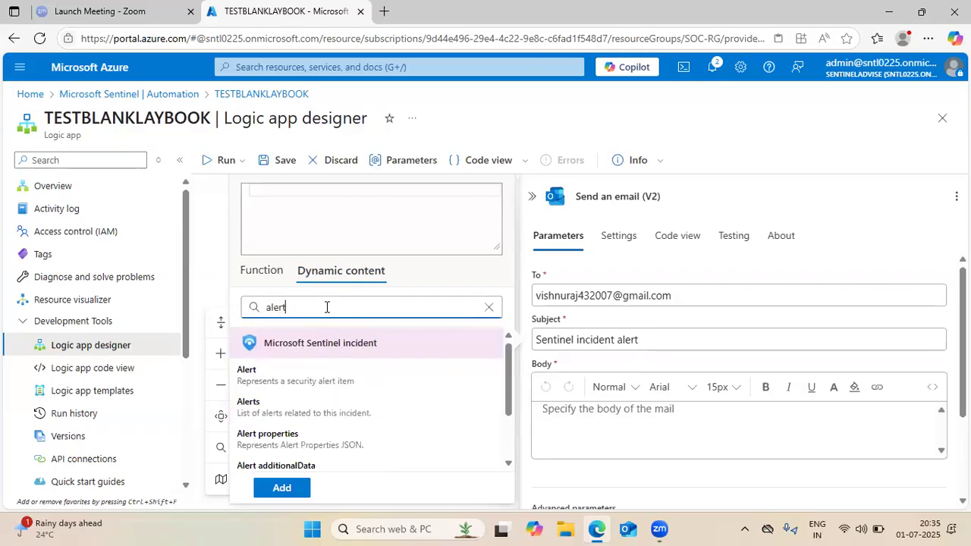
pyautogui.write('name')
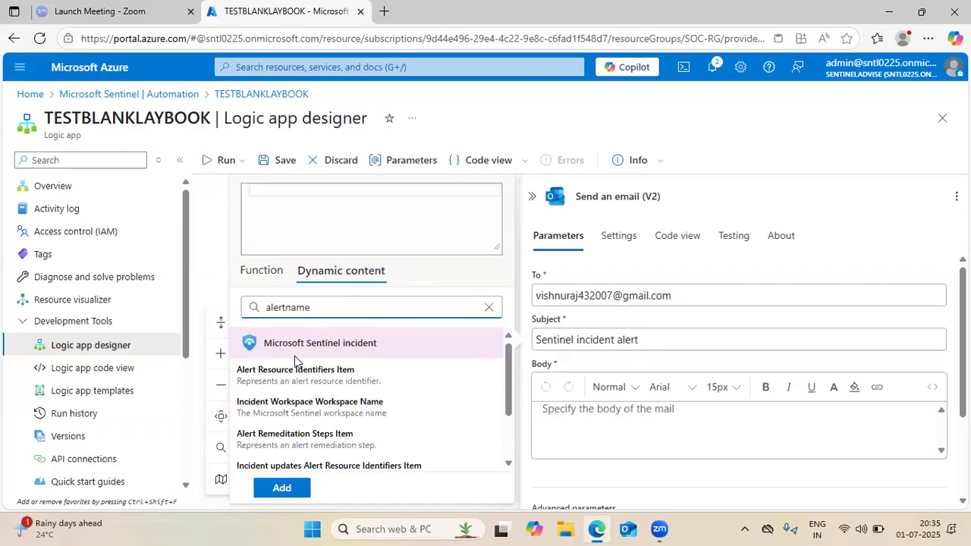
pyautogui.scroll(-2, 334, 413)
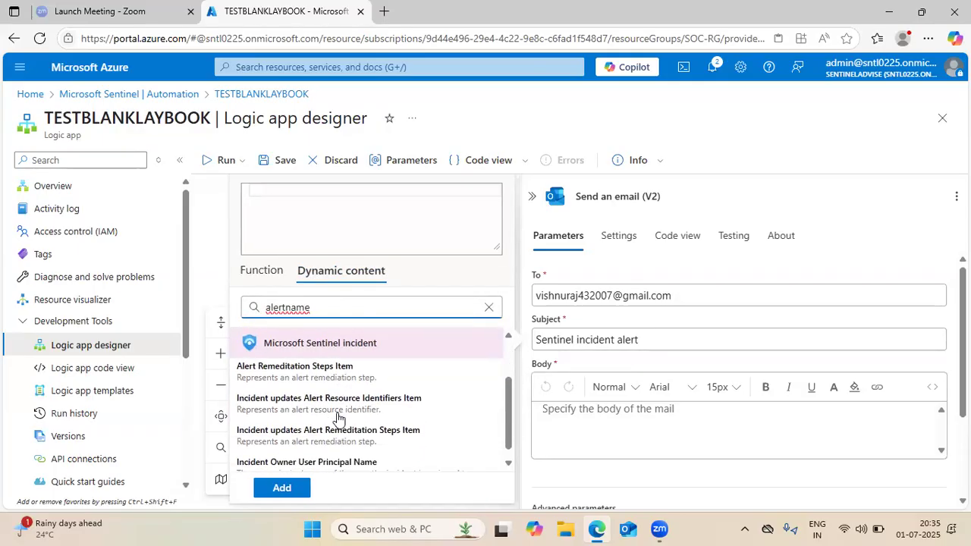
pyautogui.click(286, 307)
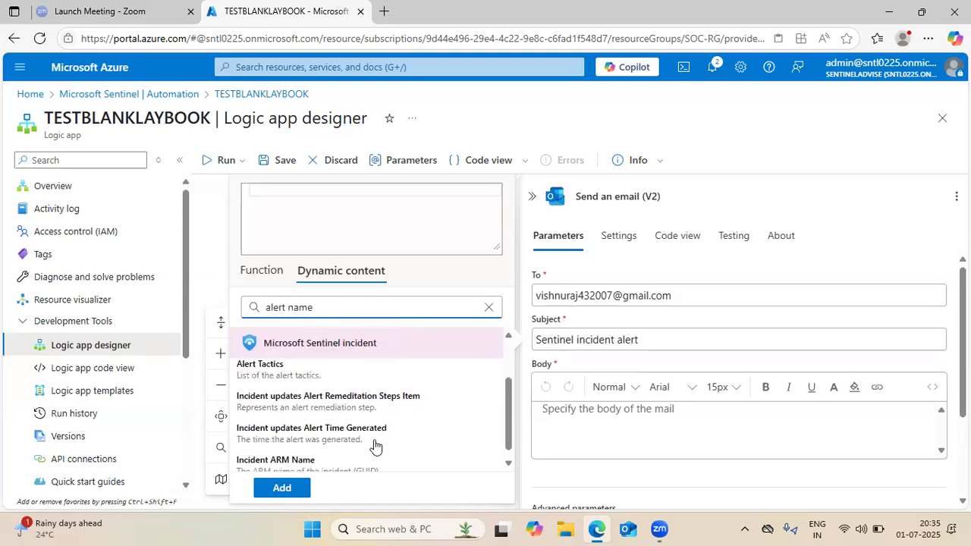
pyautogui.scroll(2, 374, 446)
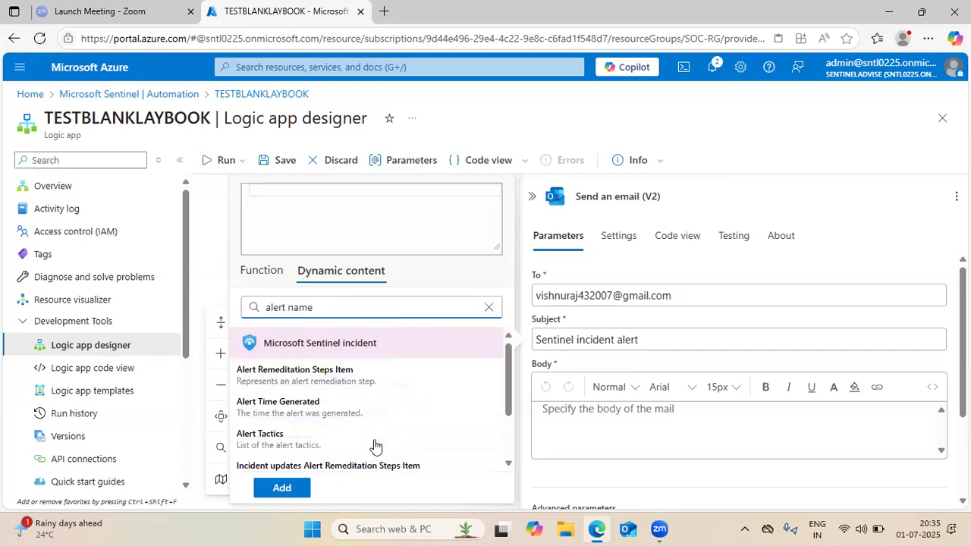
pyautogui.tripleClick(300, 307)
pyautogui.write('inci')
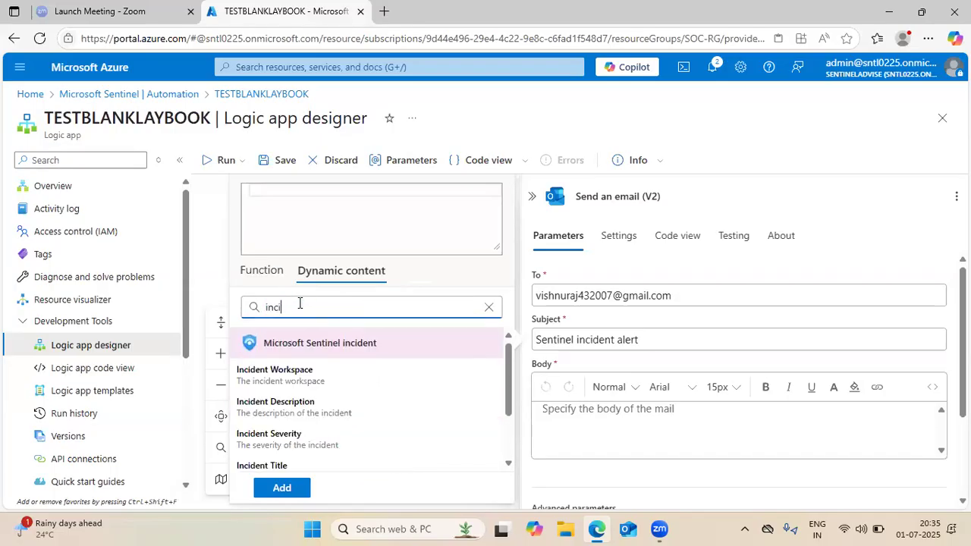
pyautogui.scroll(-3, 302, 456)
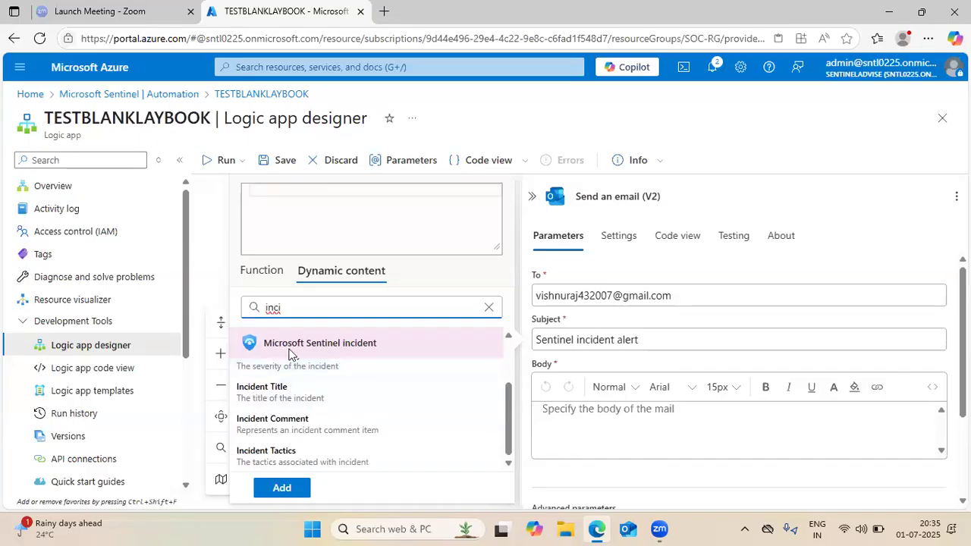
pyautogui.doubleClick(310, 306)
pyautogui.click(265, 391)
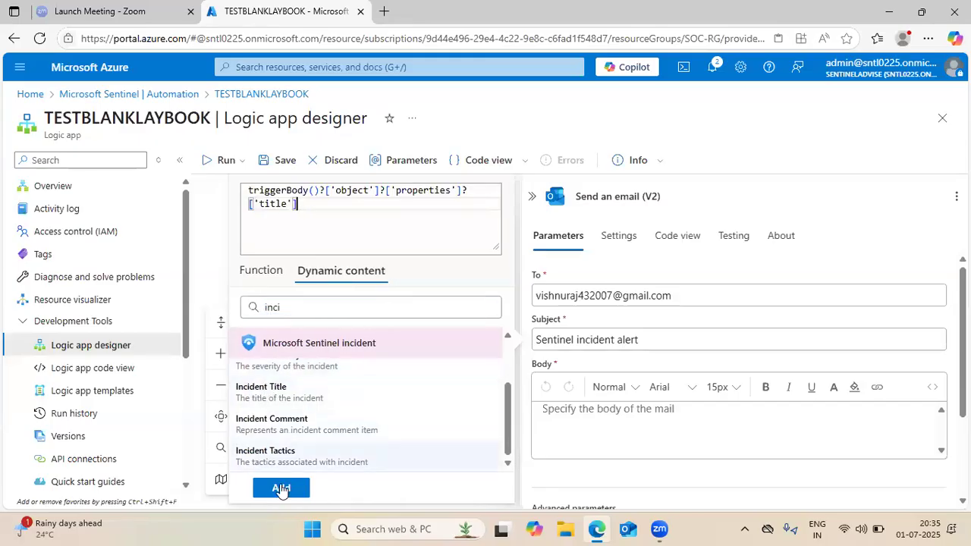
pyautogui.click(280, 489)
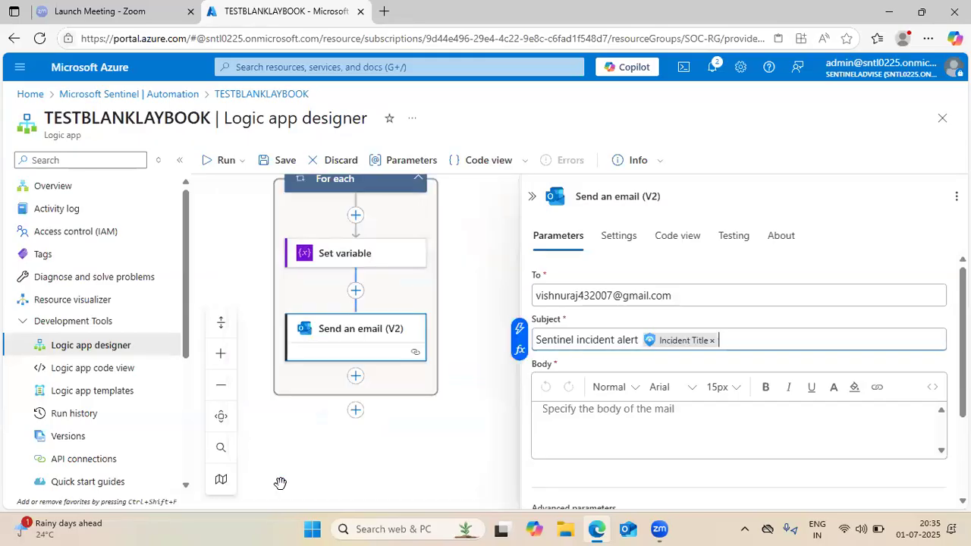
# - Write the body 'Review and do the needful at the earliest' and format it bold
pyautogui.click(601, 443)
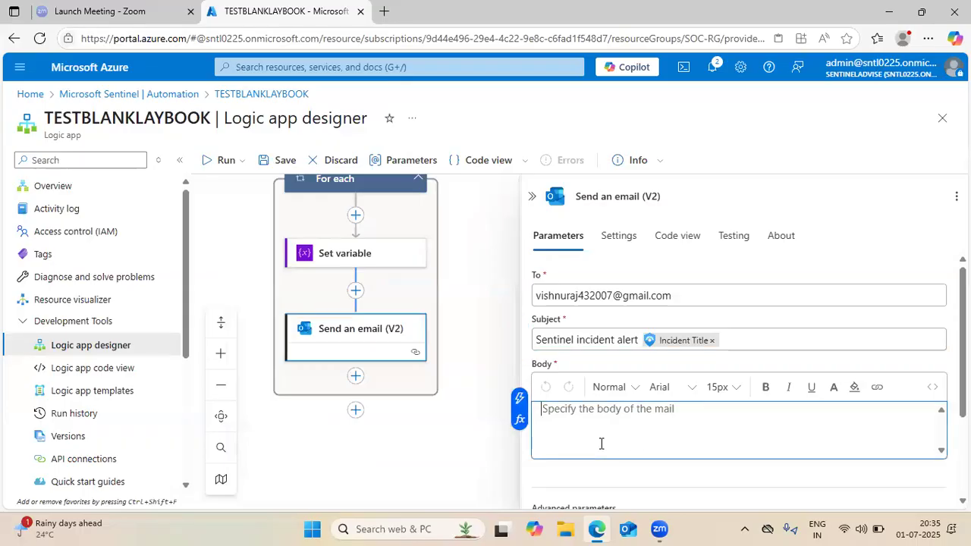
pyautogui.write('Re')
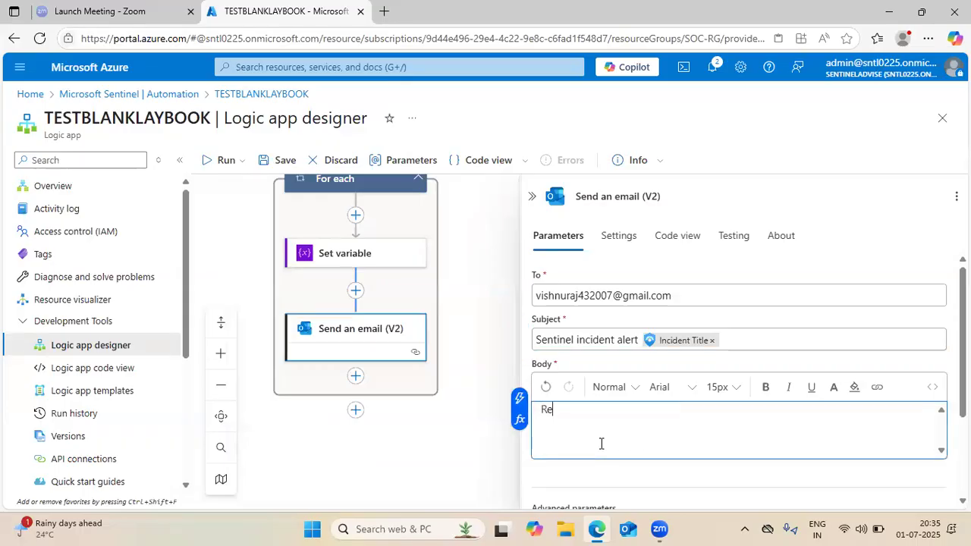
pyautogui.write('view and')
pyautogui.write('a')
pyautogui.press('BackSpace')
pyautogui.write('do')
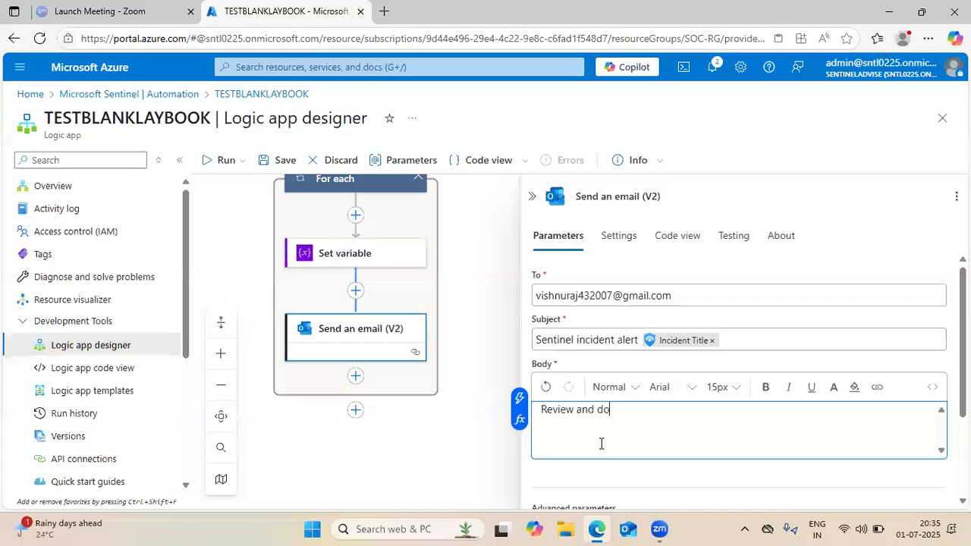
pyautogui.write(' the need ful at the earliest')
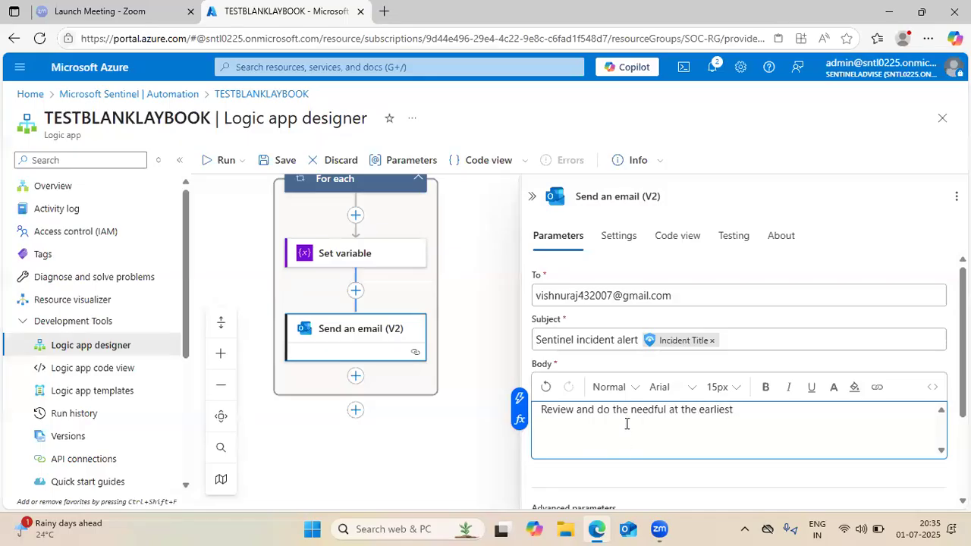
pyautogui.click(765, 387)
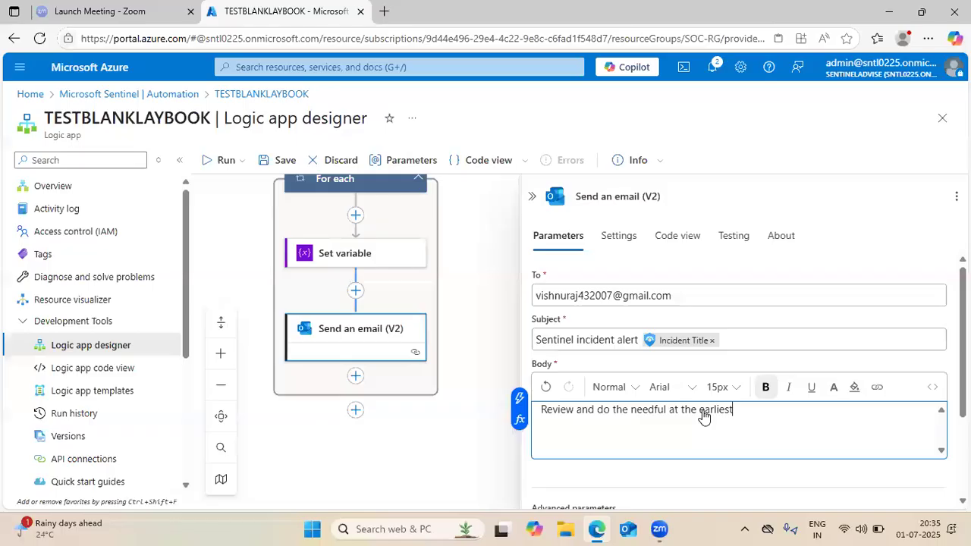
pyautogui.hotkey('ctrl', 'a')
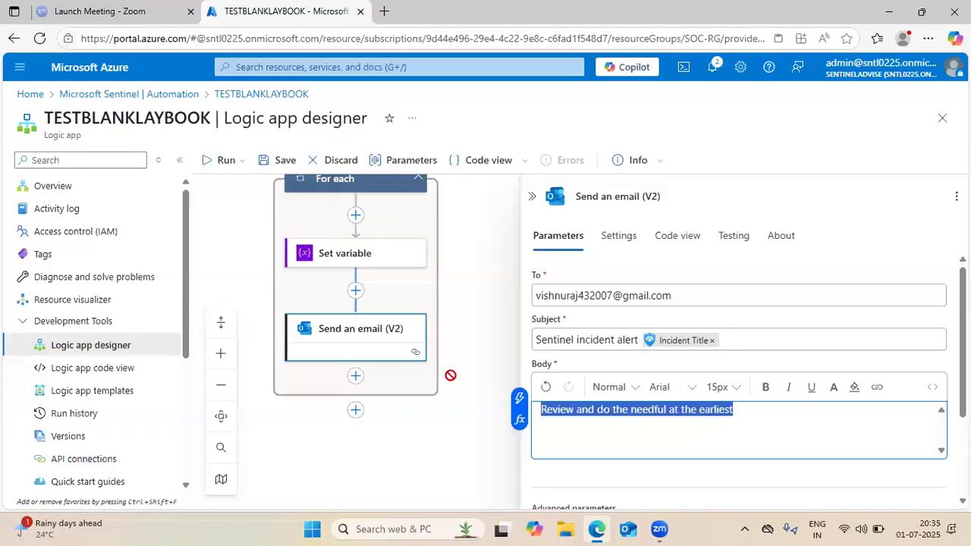
pyautogui.click(355, 253)
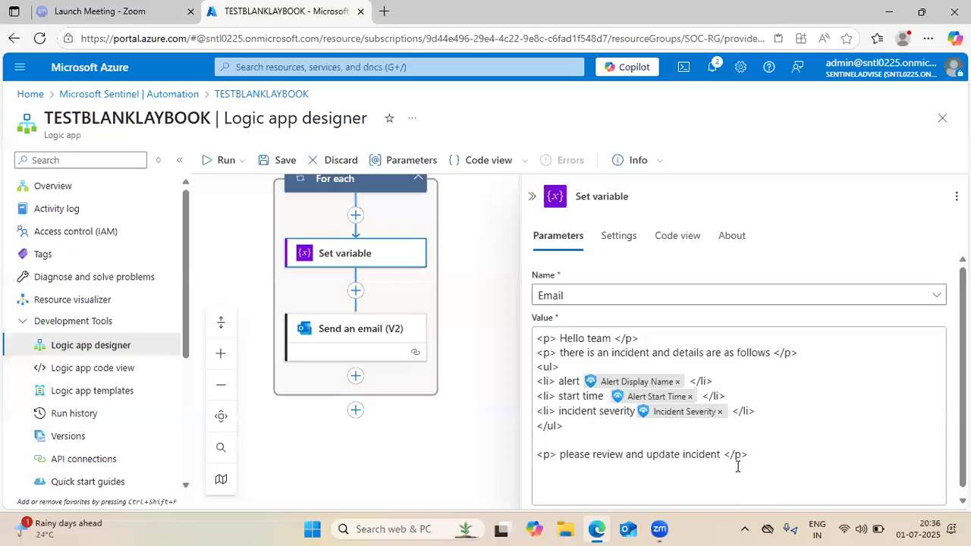
pyautogui.click(321, 345)
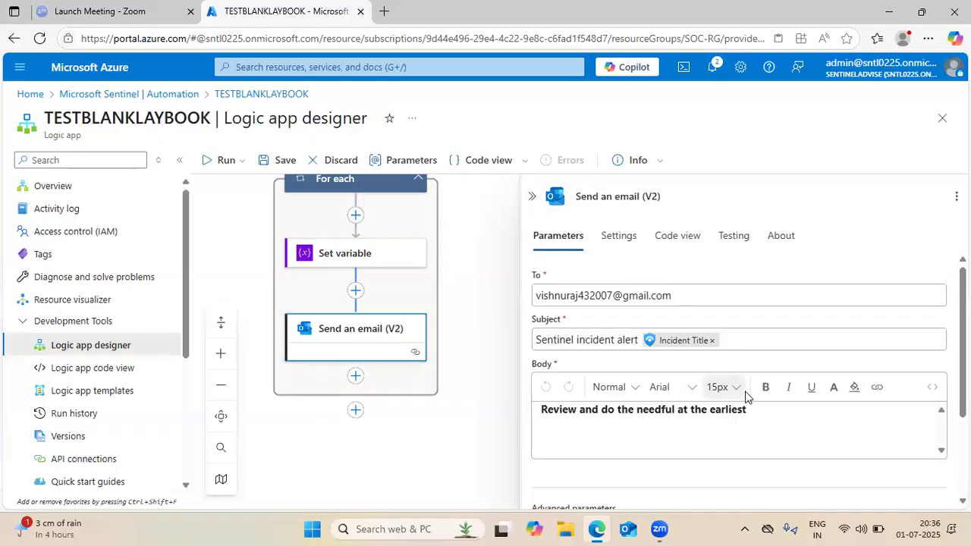
pyautogui.click(578, 416)
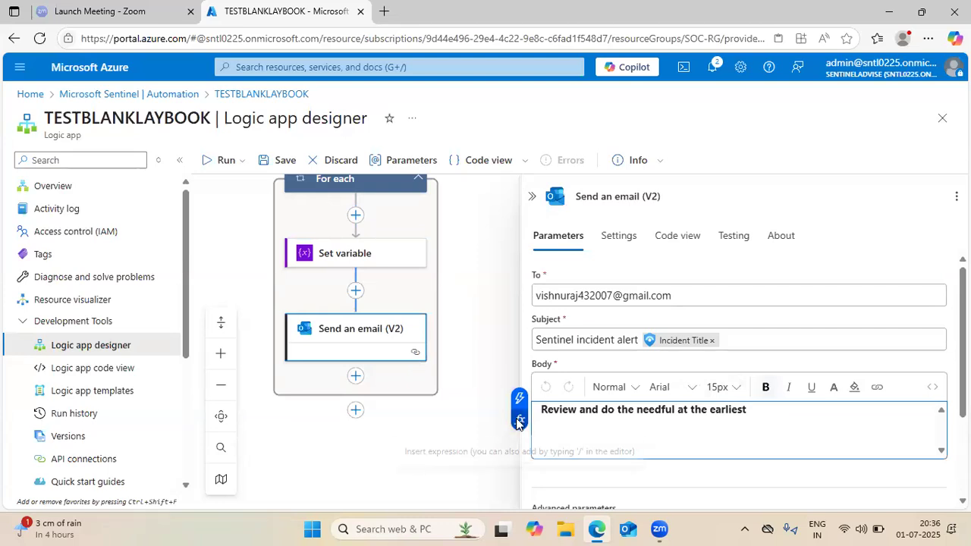
# - Close the body expression editor and review the Set variable and Initialize variables steps
pyautogui.click(519, 420)
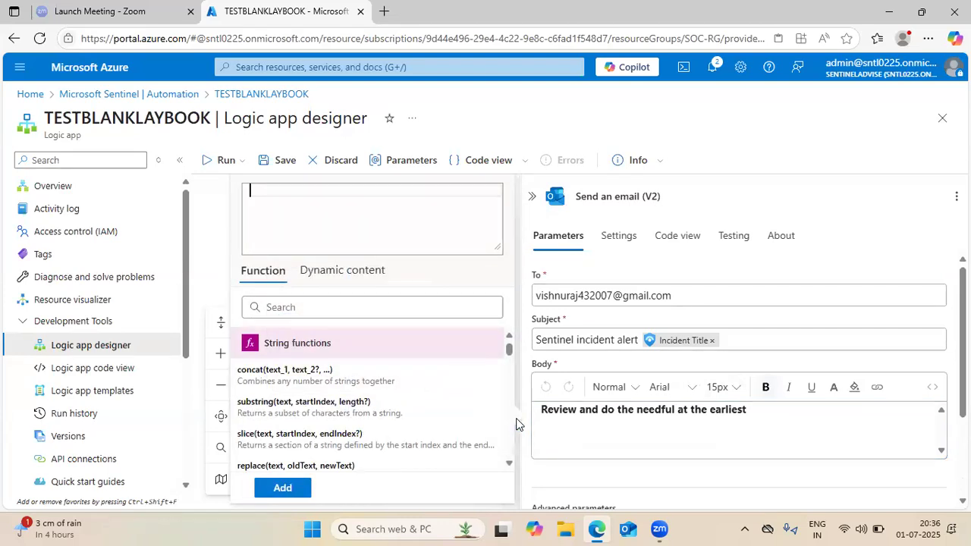
pyautogui.click(713, 435)
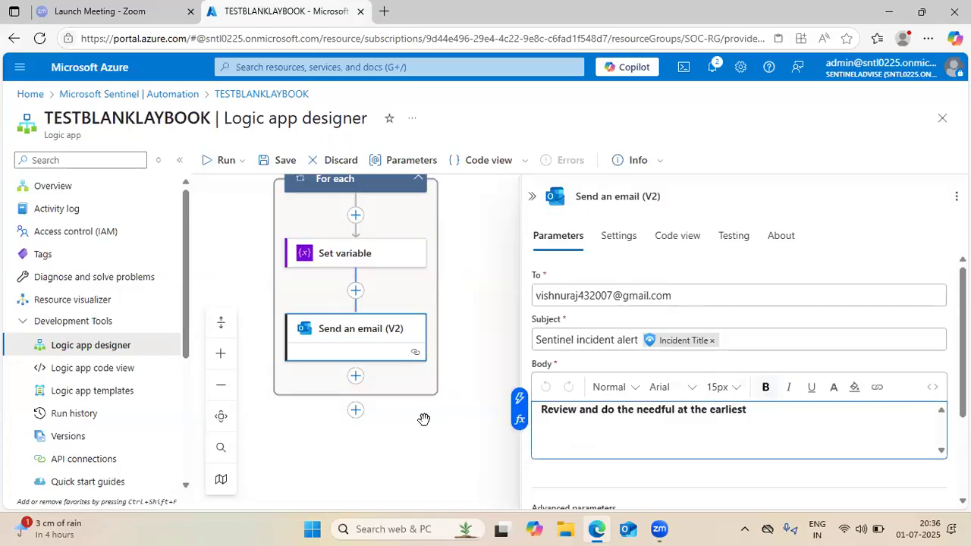
pyautogui.scroll(-1, 424, 420)
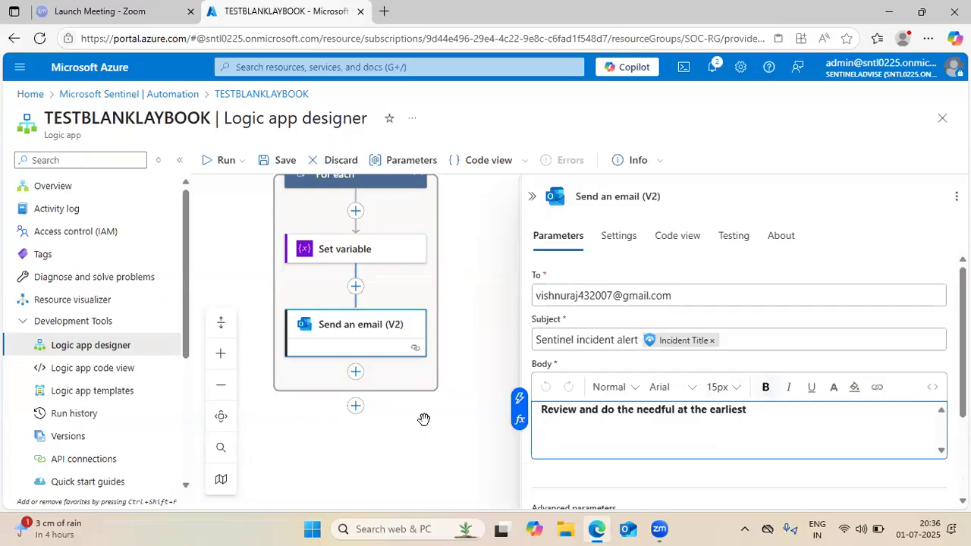
pyautogui.click(479, 435)
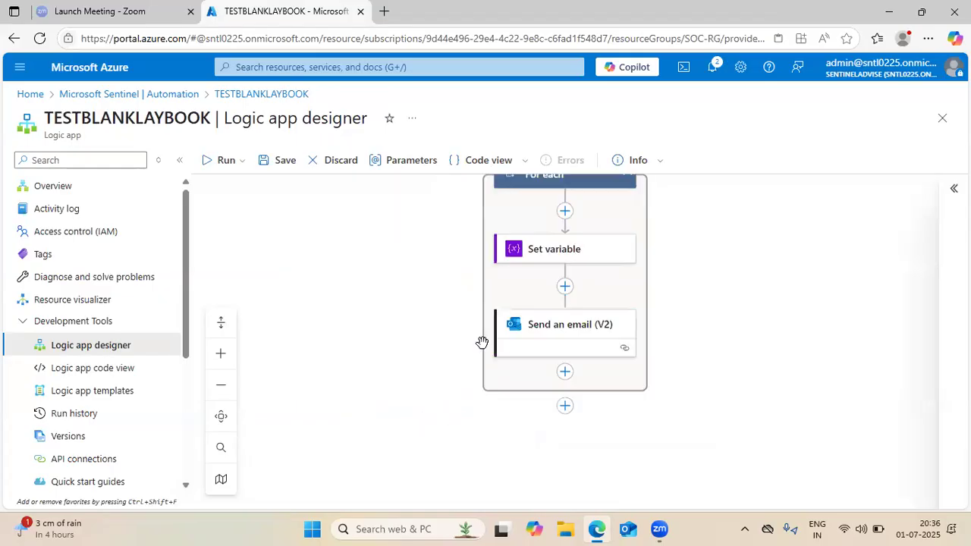
pyautogui.scroll(5, 482, 342)
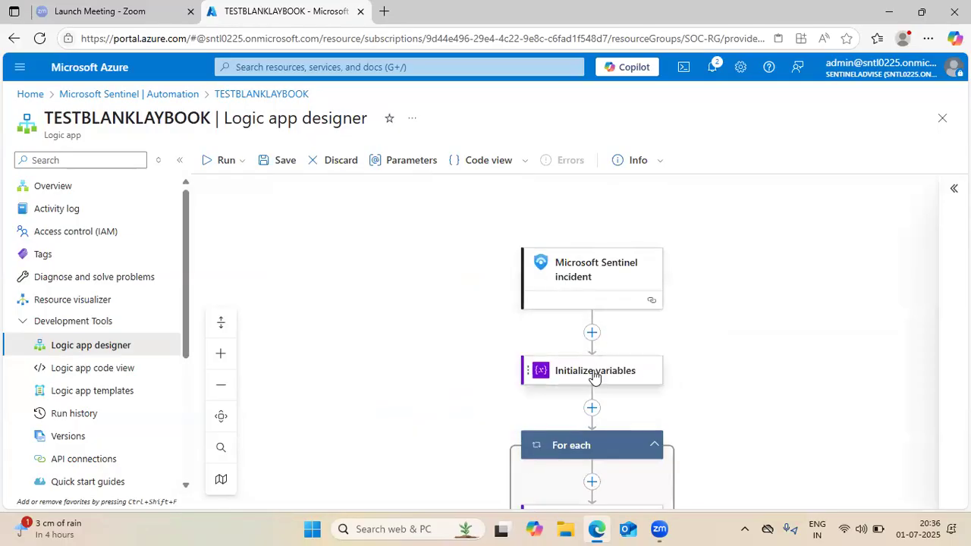
pyautogui.scroll(-2, 593, 371)
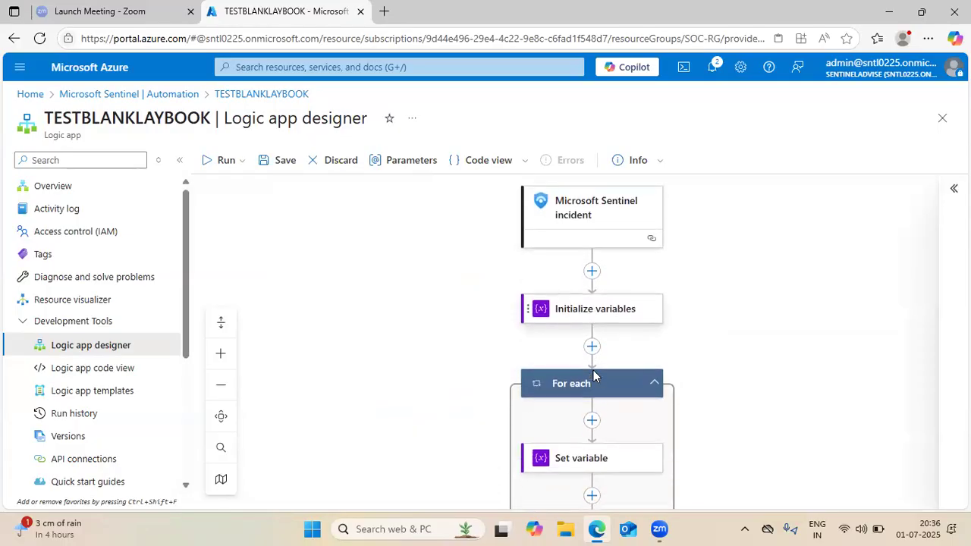
pyautogui.click(559, 445)
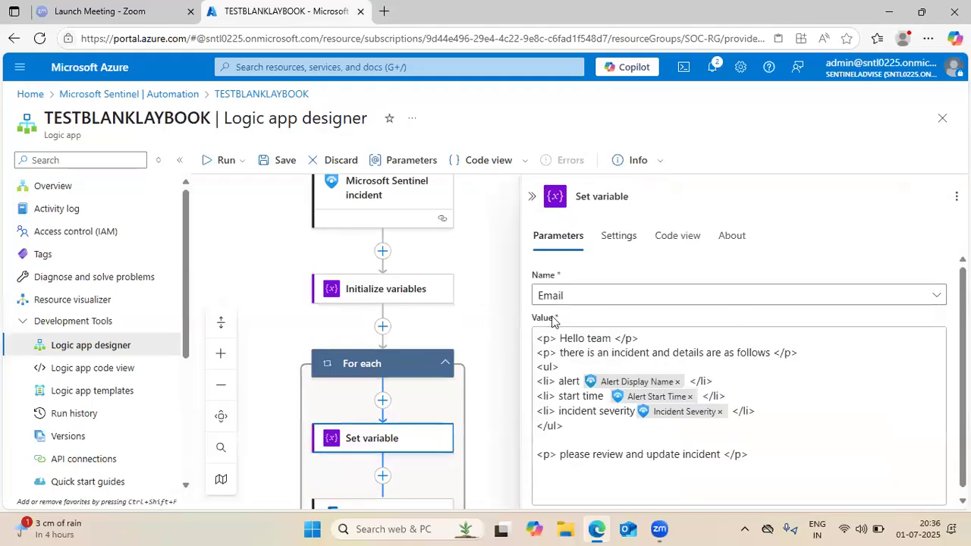
pyautogui.scroll(-1, 565, 334)
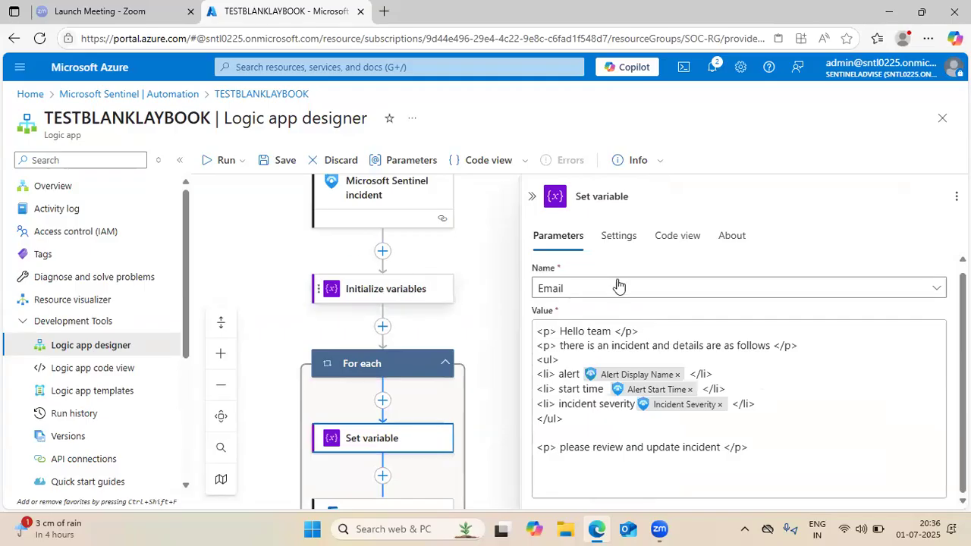
pyautogui.click(399, 288)
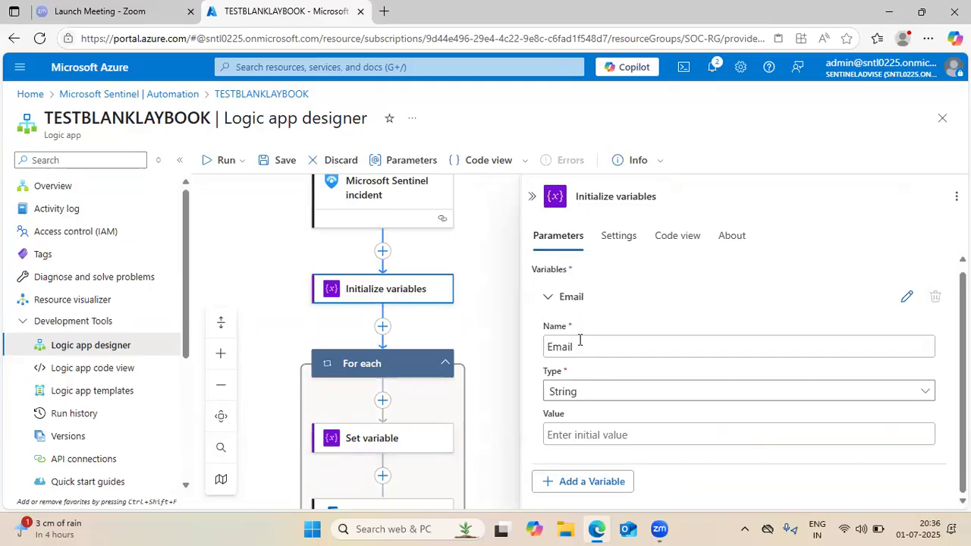
pyautogui.click(353, 452)
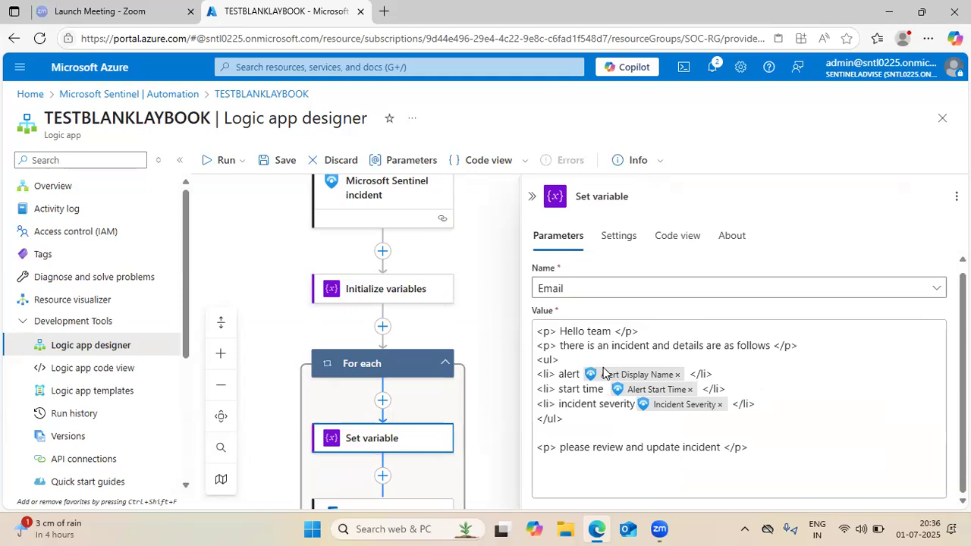
pyautogui.scroll(-1, 395, 426)
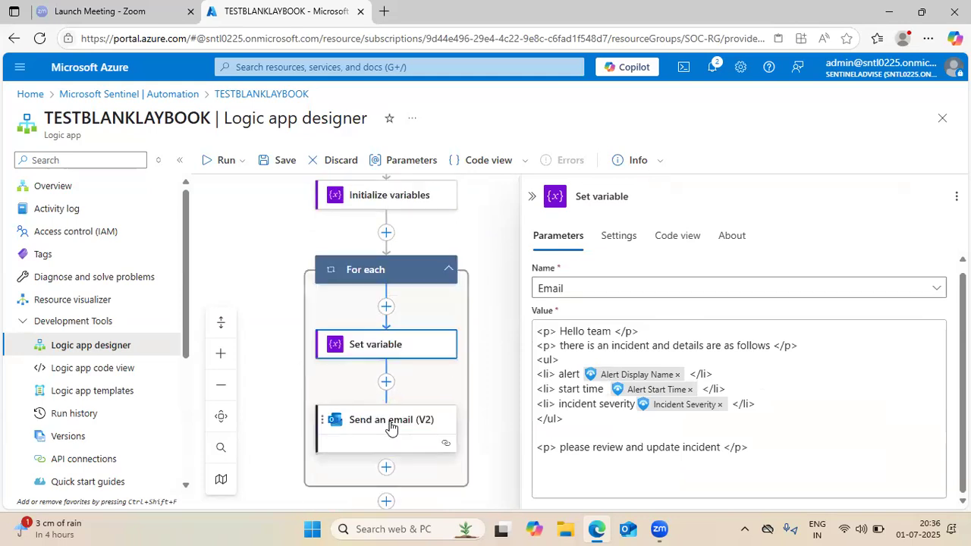
# - Recheck the Send an email (V2) and Set variable steps, then save the TESTBLANKLAYBOOK workflow
pyautogui.click(413, 425)
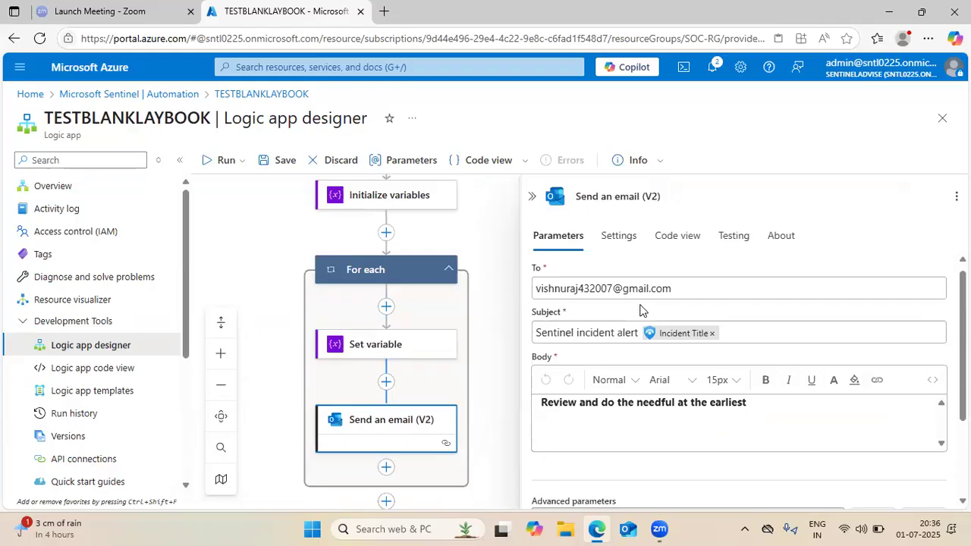
pyautogui.scroll(2, 439, 198)
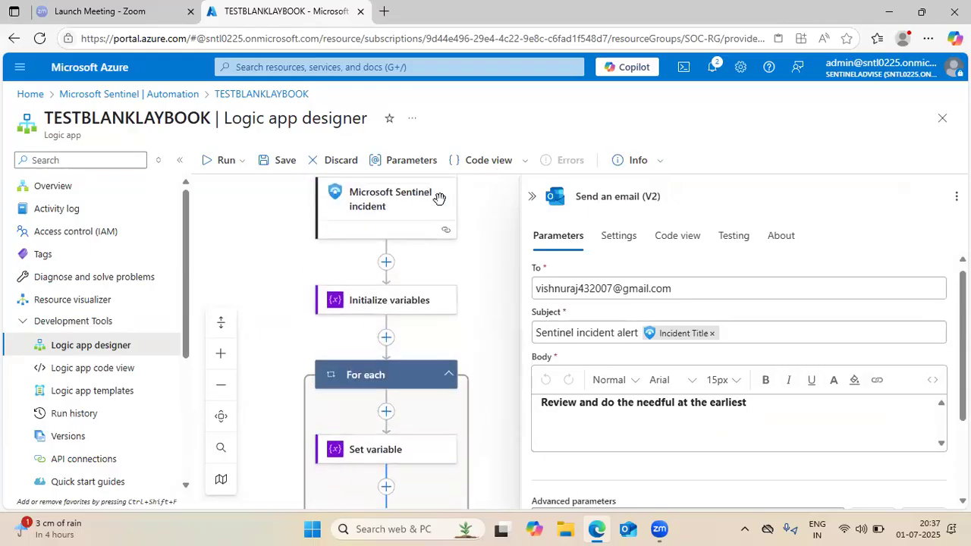
pyautogui.scroll(1, 440, 196)
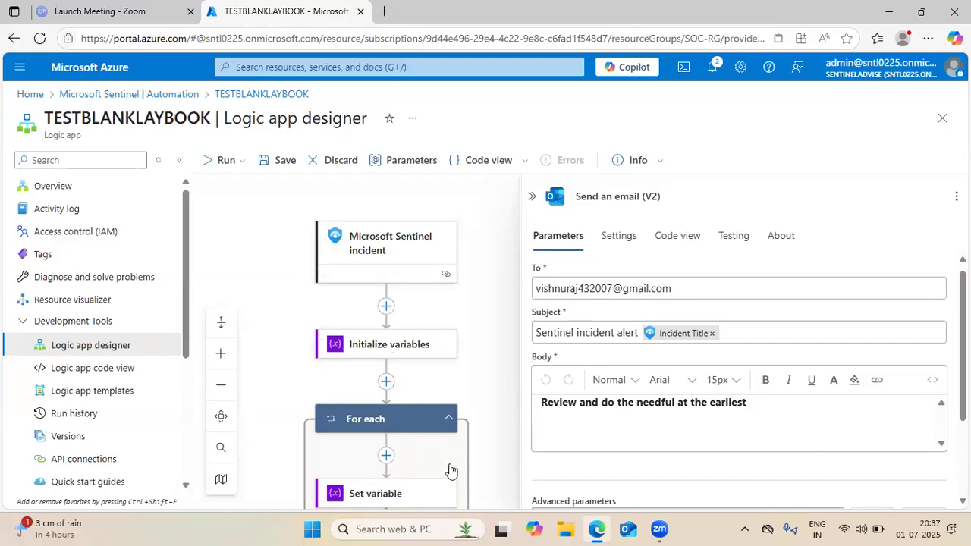
pyautogui.scroll(-2, 448, 468)
pyautogui.scroll(1, 393, 254)
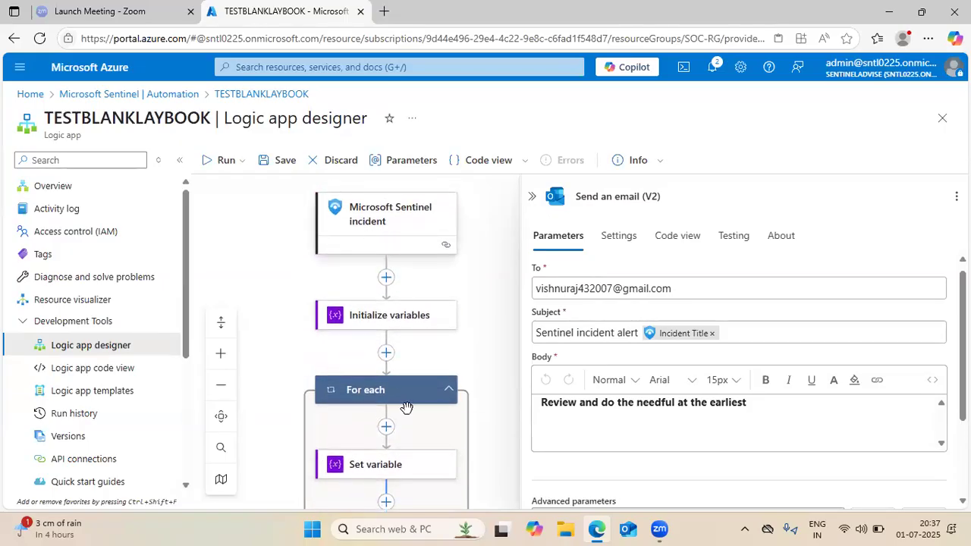
pyautogui.scroll(-2, 359, 431)
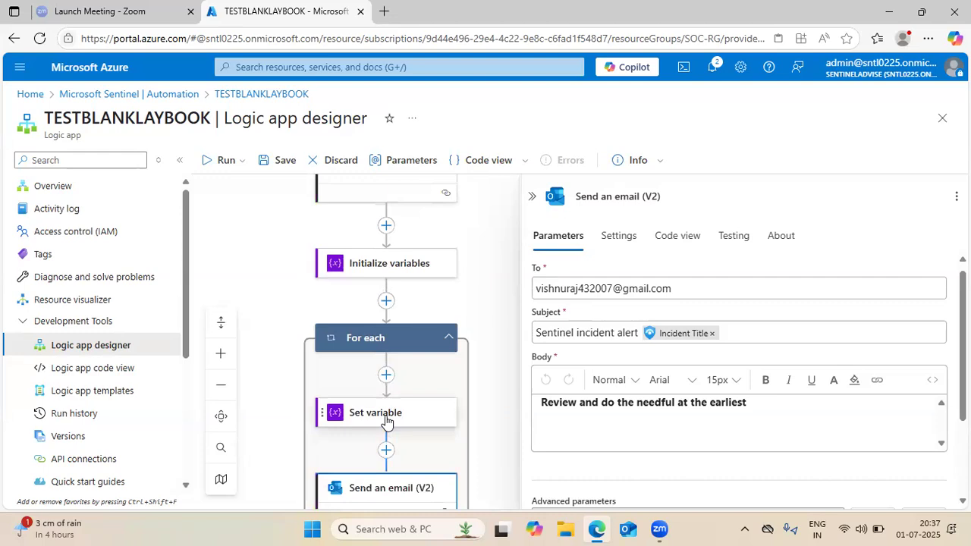
pyautogui.scroll(-3, 385, 414)
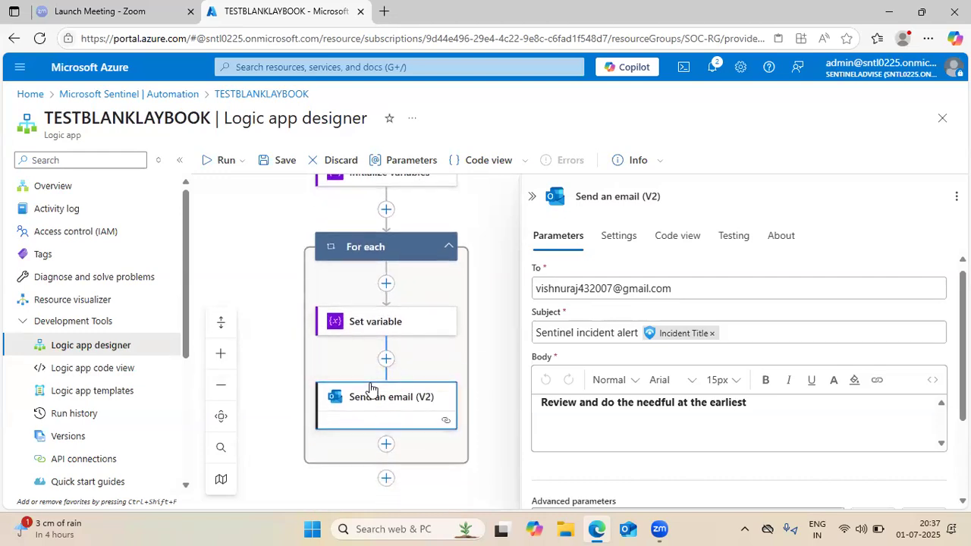
pyautogui.click(594, 434)
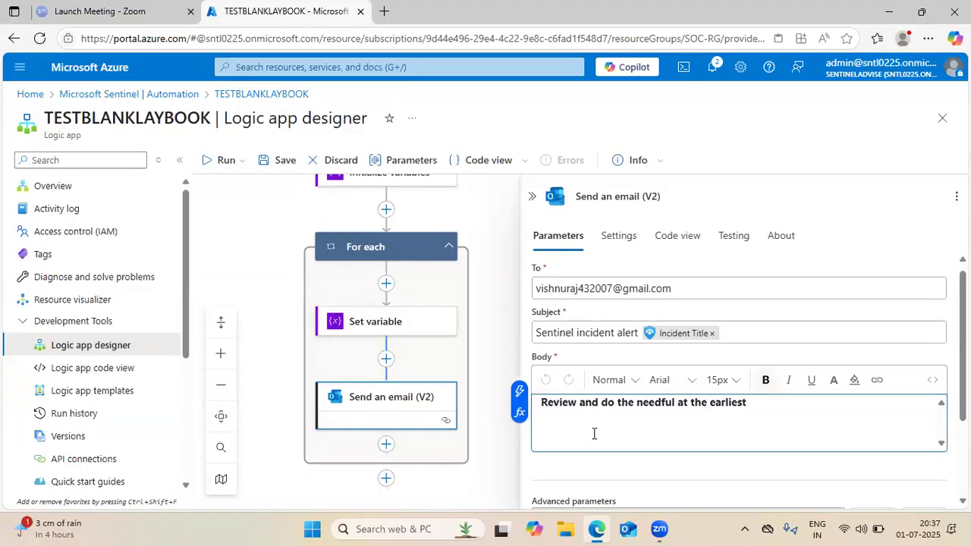
pyautogui.click(425, 329)
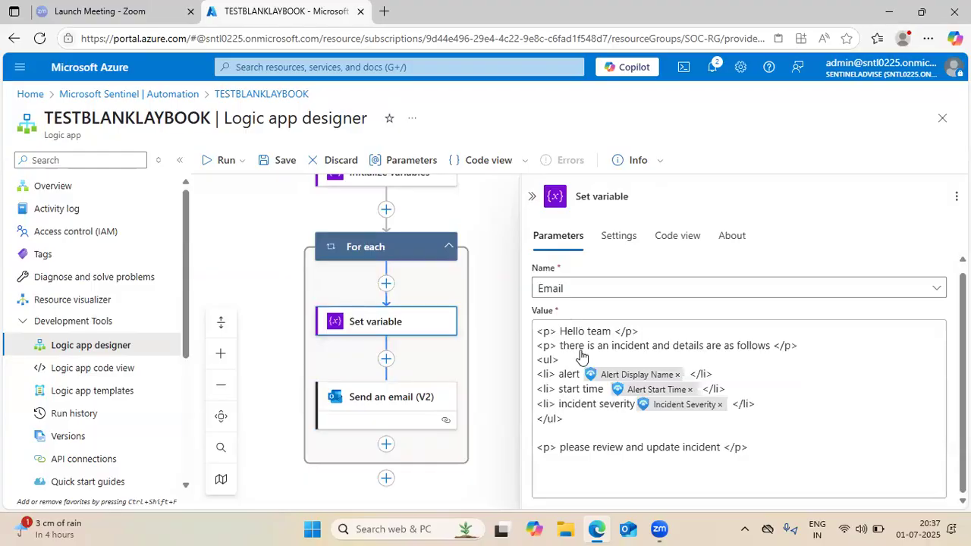
pyautogui.click(373, 402)
pyautogui.click(486, 395)
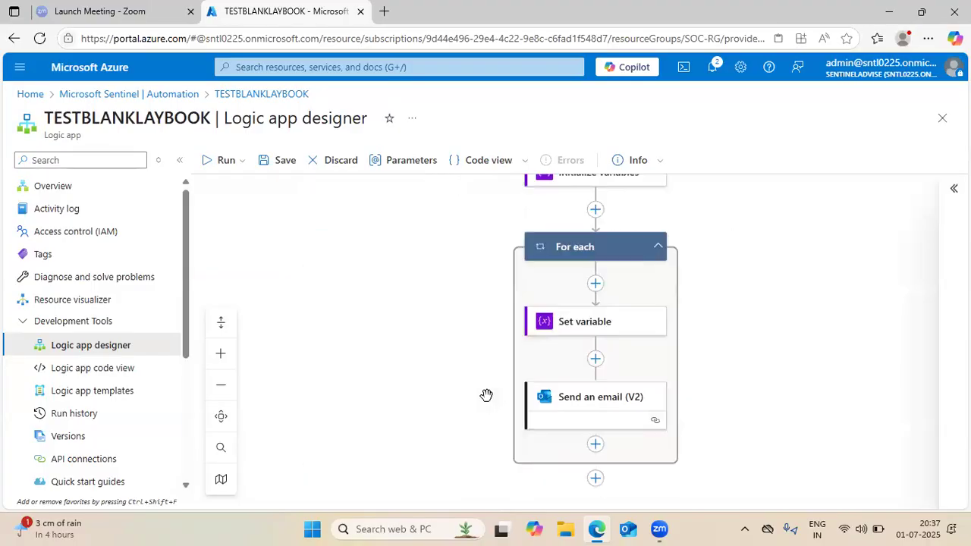
pyautogui.scroll(-3, 488, 395)
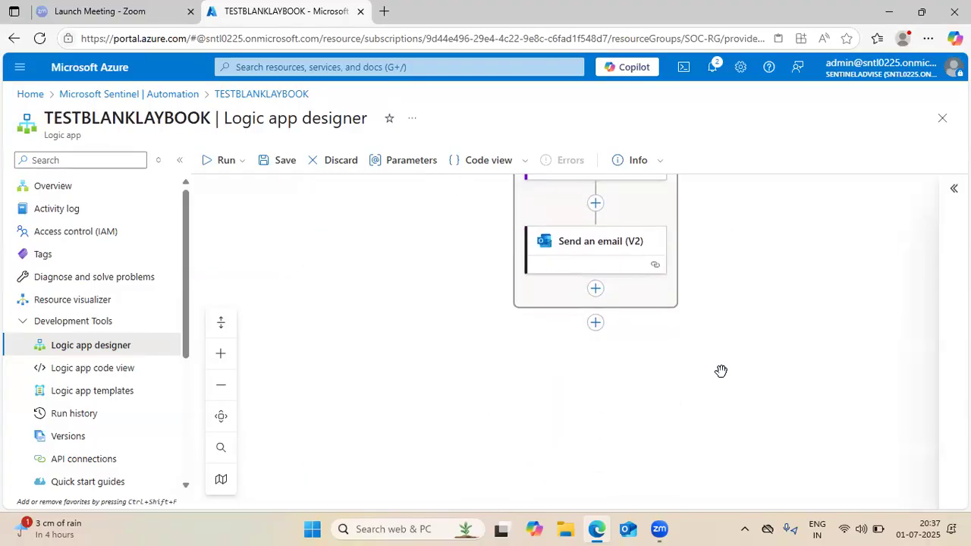
pyautogui.click(274, 163)
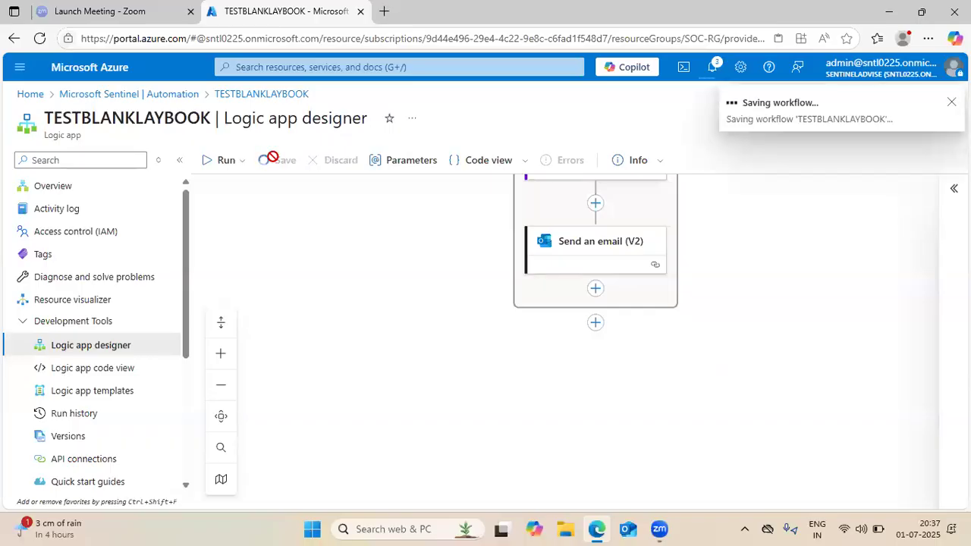
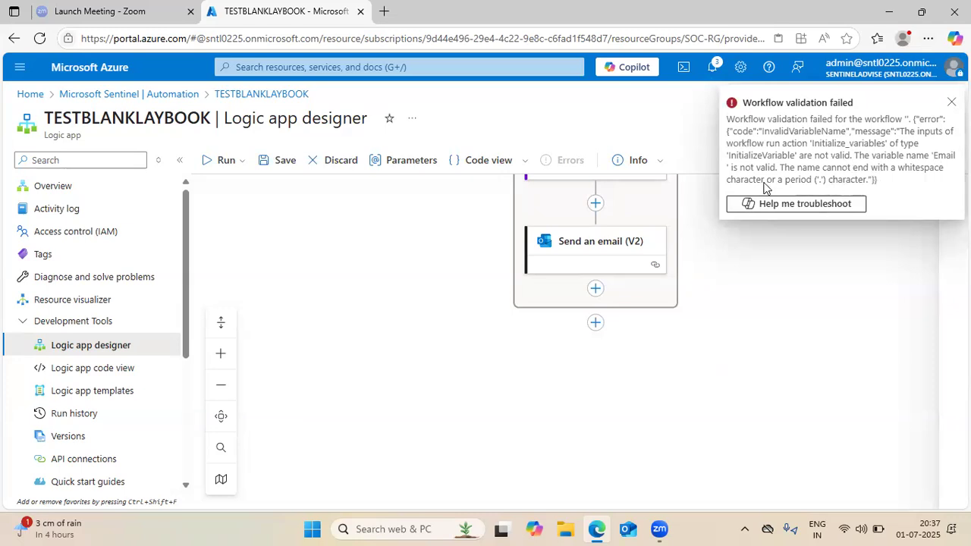
# - Review the Email variable in the Initialize variables step, then save the TESTBLANKLAYBOOK workflow again
pyautogui.scroll(3, 649, 192)
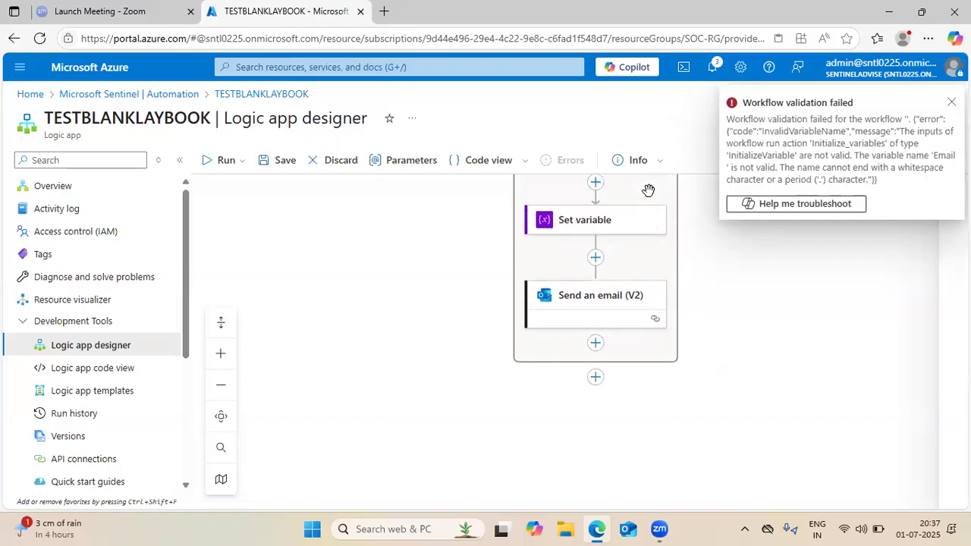
pyautogui.scroll(2, 651, 198)
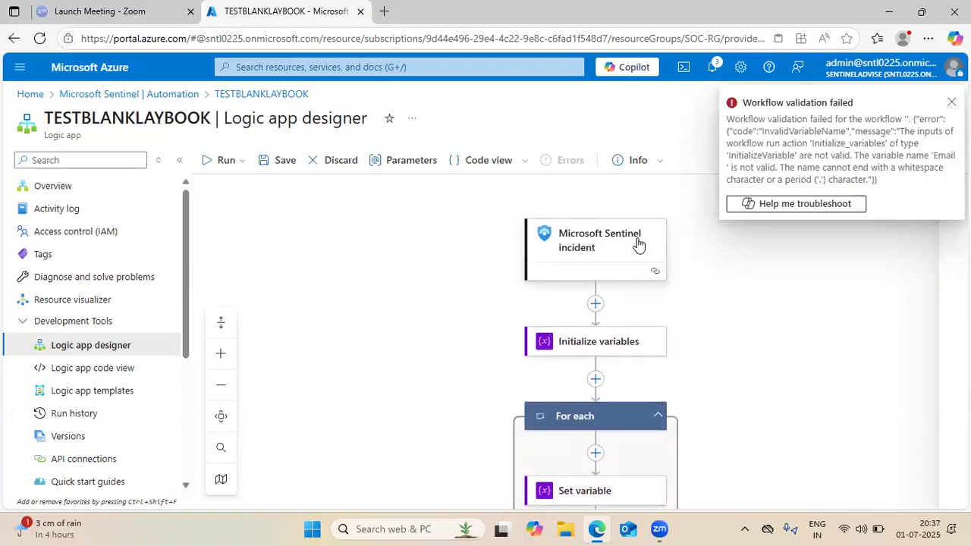
pyautogui.click(595, 353)
pyautogui.click(592, 351)
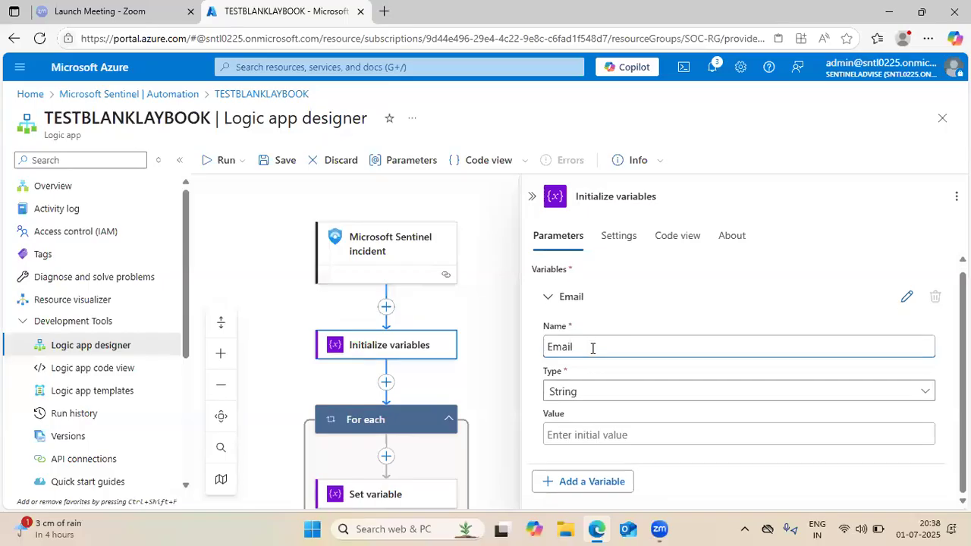
pyautogui.click(962, 447)
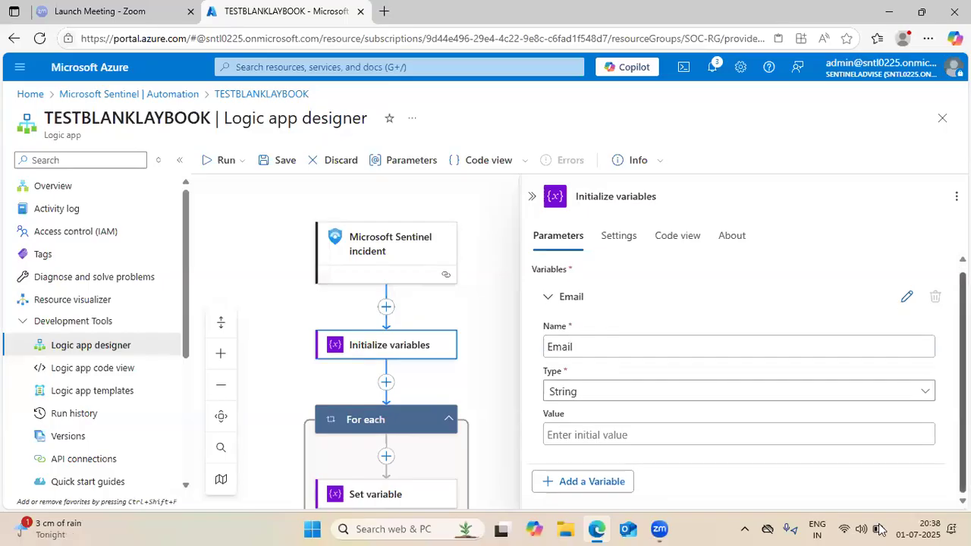
pyautogui.click(270, 168)
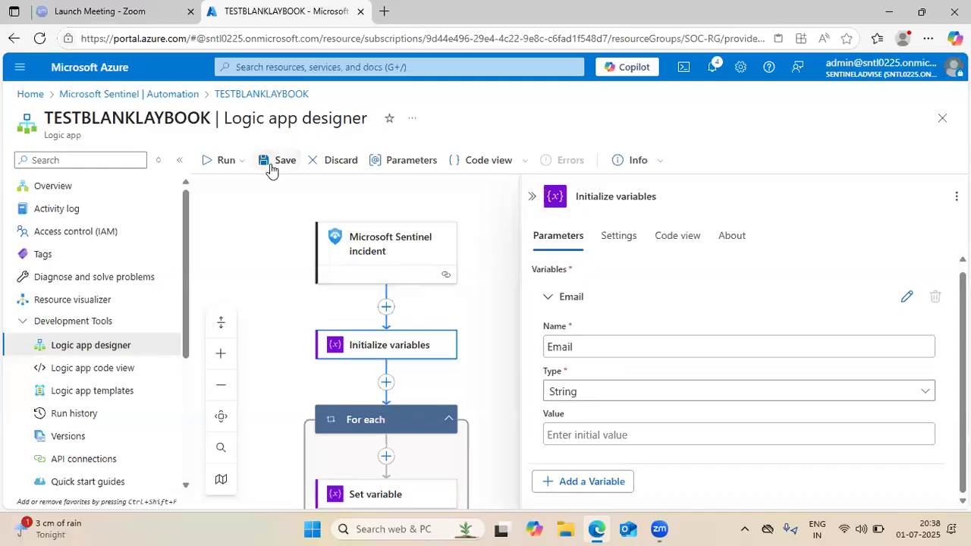
pyautogui.click(270, 168)
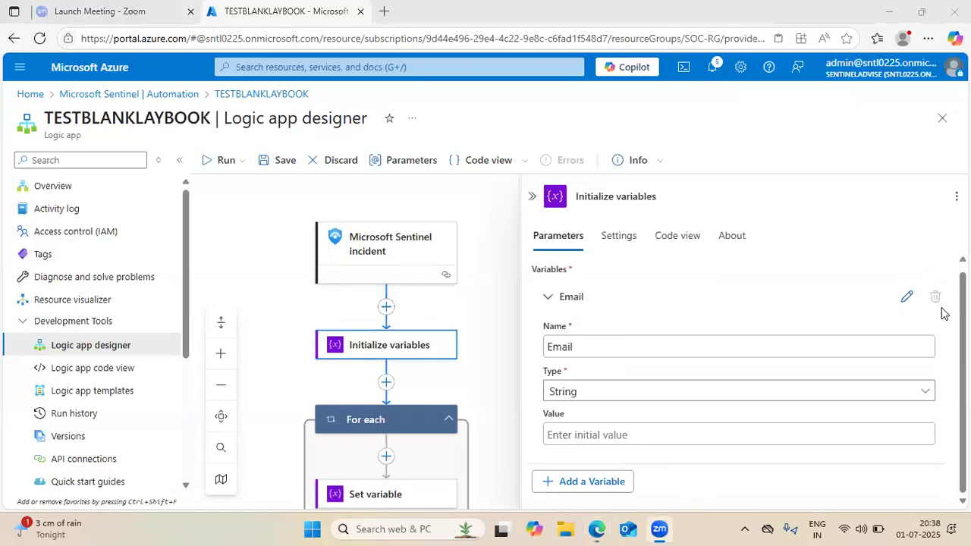
# - Delete the existing Initialize variables step
pyautogui.rightClick(416, 357)
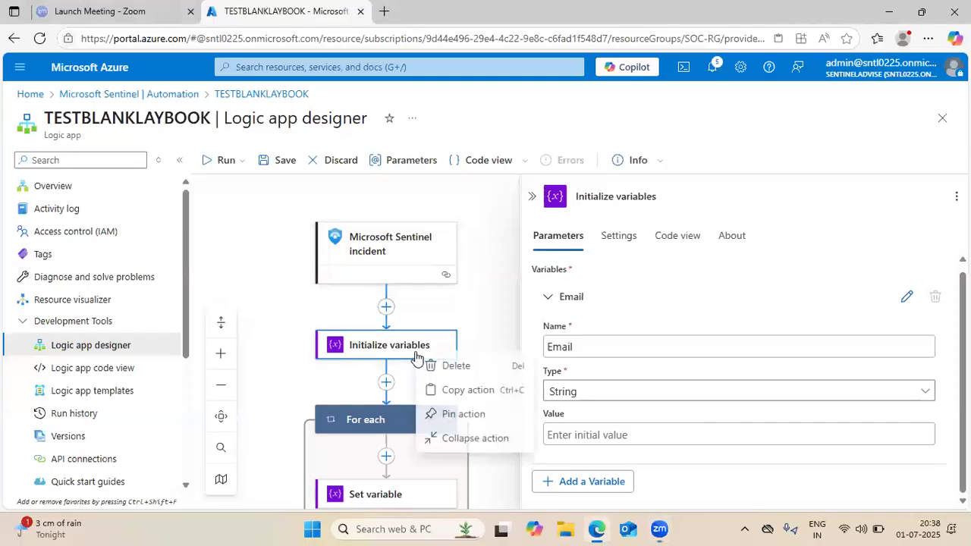
pyautogui.click(455, 365)
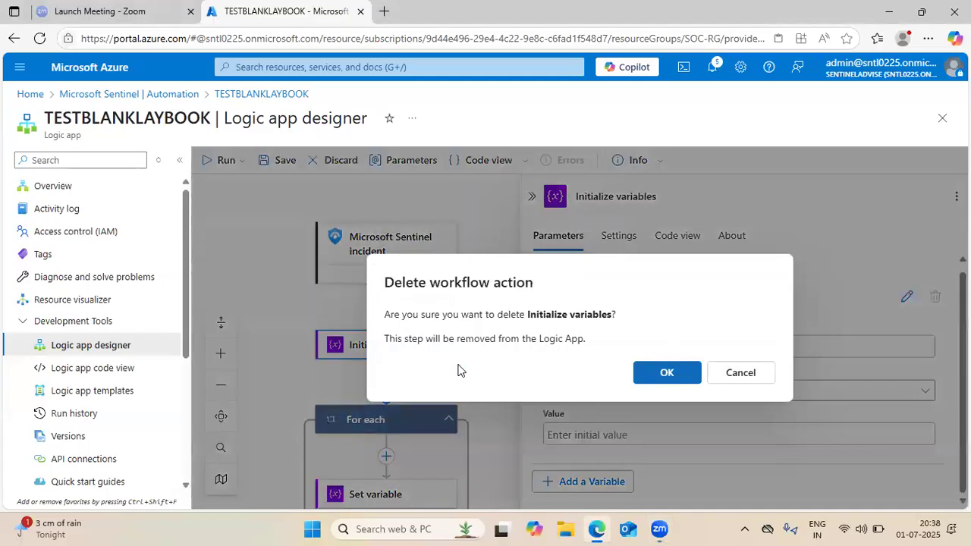
pyautogui.click(657, 371)
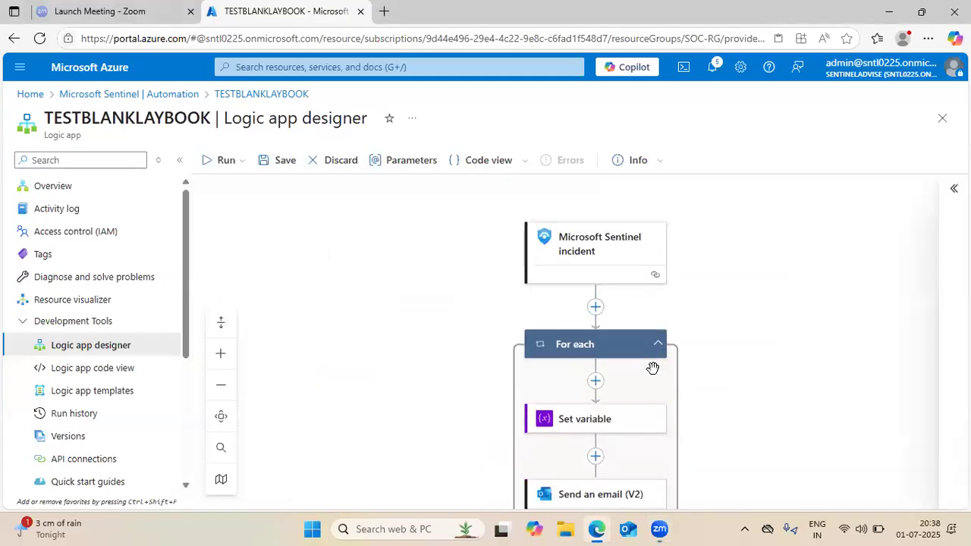
# - Add a new Initialize variables action after the Sentinel incident trigger with a variable named 'email'
pyautogui.click(596, 307)
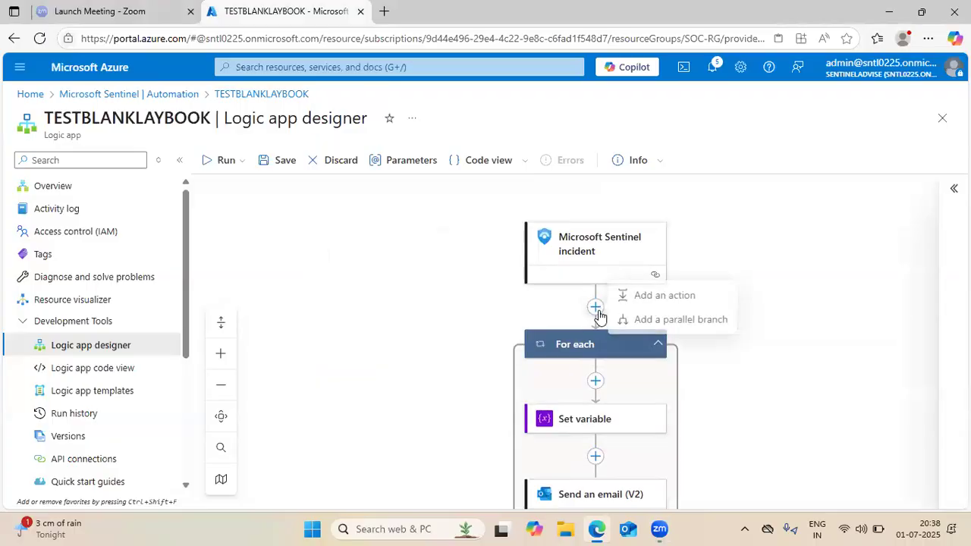
pyautogui.click(667, 296)
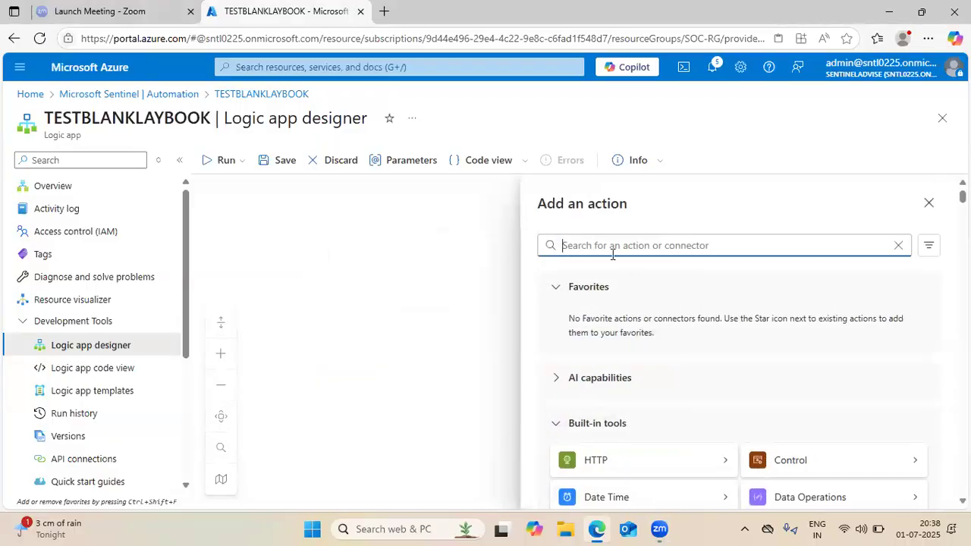
pyautogui.write('s')
pyautogui.write('nit')
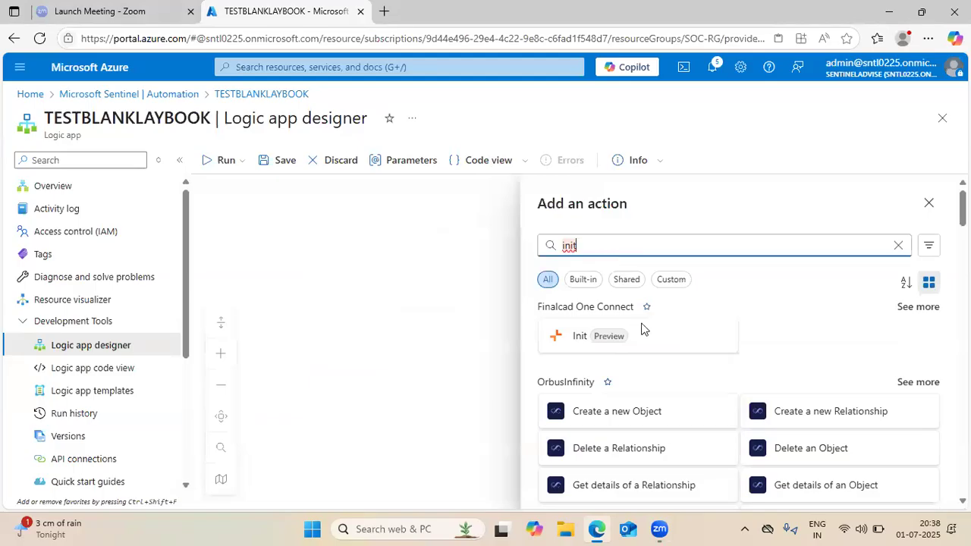
pyautogui.scroll(-5, 675, 369)
pyautogui.scroll(-1, 675, 368)
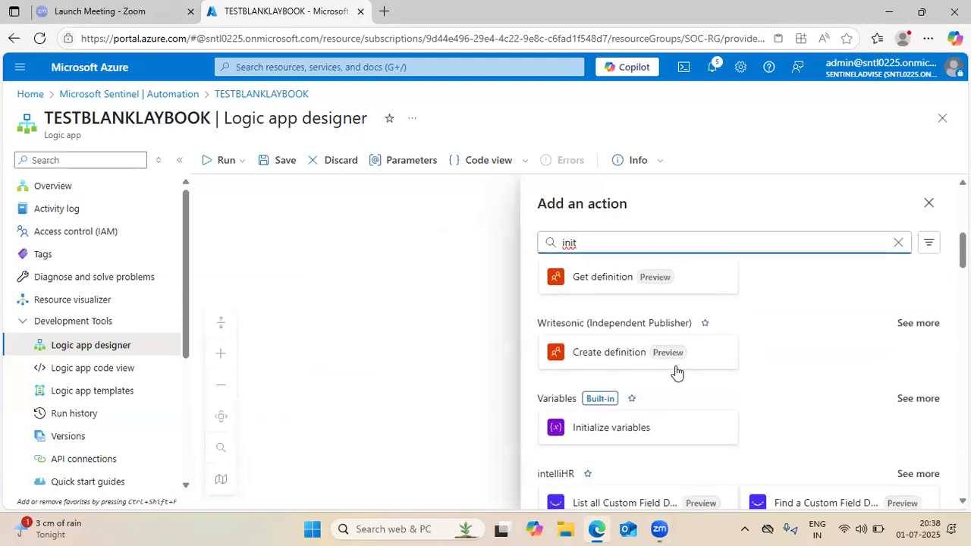
pyautogui.click(626, 409)
pyautogui.click(582, 355)
pyautogui.write('email')
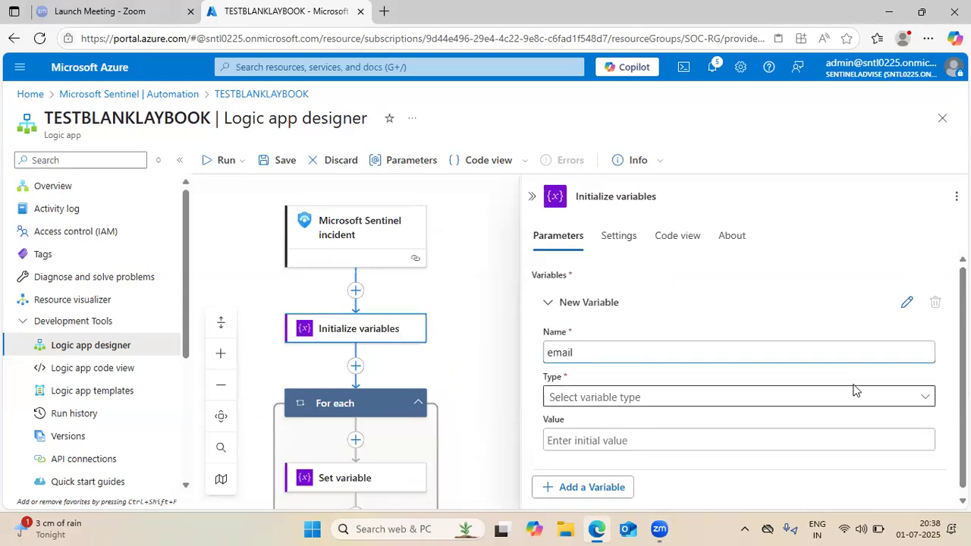
pyautogui.scroll(-1, 855, 391)
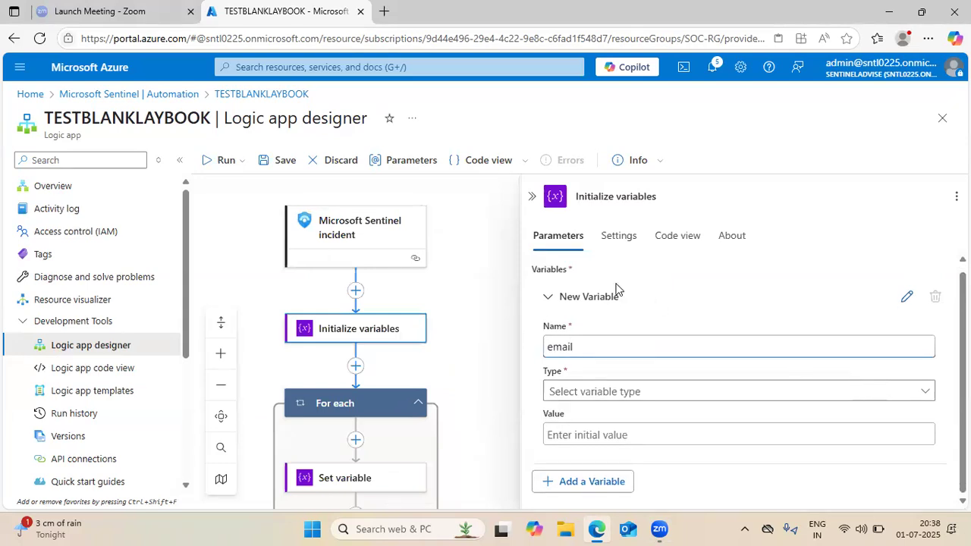
# - Choose 'email' as the variable targeted by the Set variable step in the For each loop
pyautogui.click(528, 193)
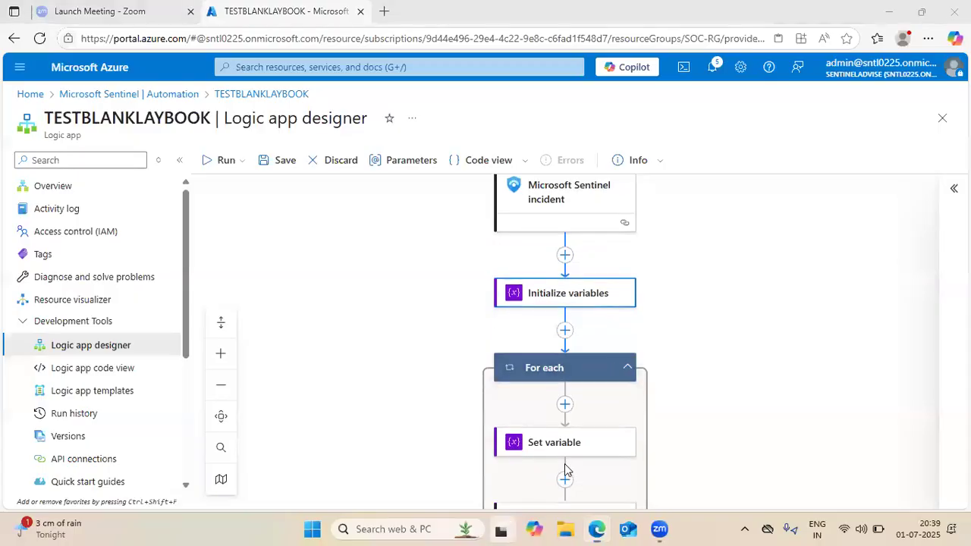
pyautogui.click(500, 529)
pyautogui.click(384, 252)
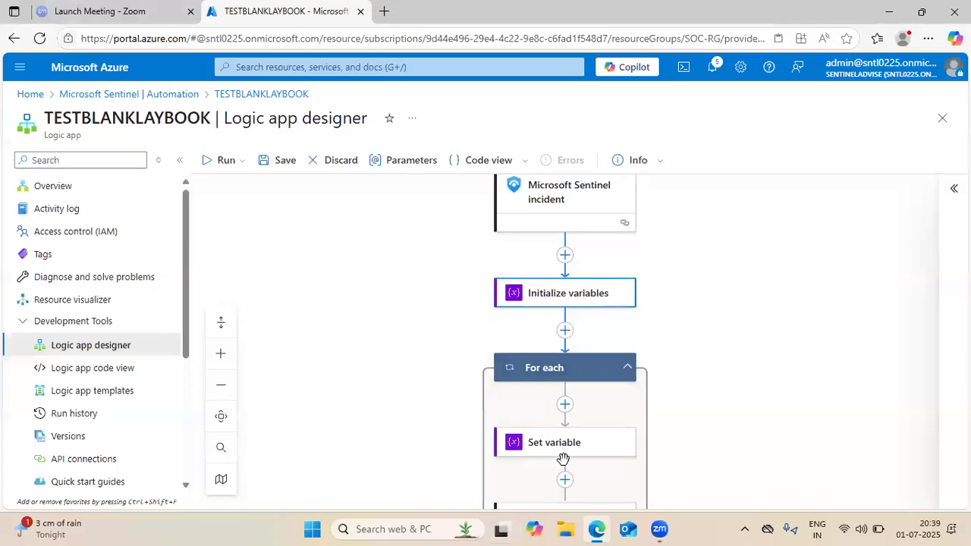
pyautogui.click(563, 444)
pyautogui.click(573, 301)
pyautogui.click(561, 317)
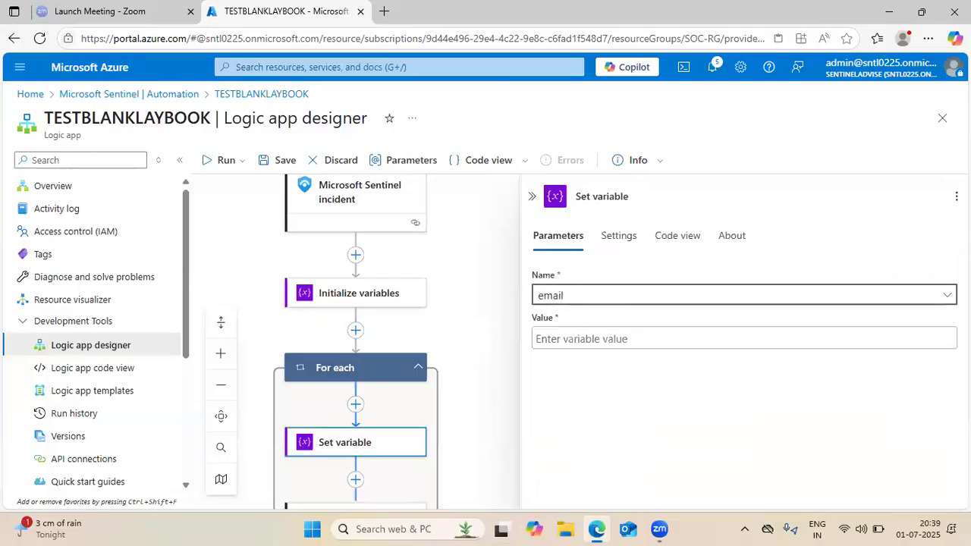
# - Enter 'email' as the Set variable value and collapse the panel
pyautogui.click(682, 338)
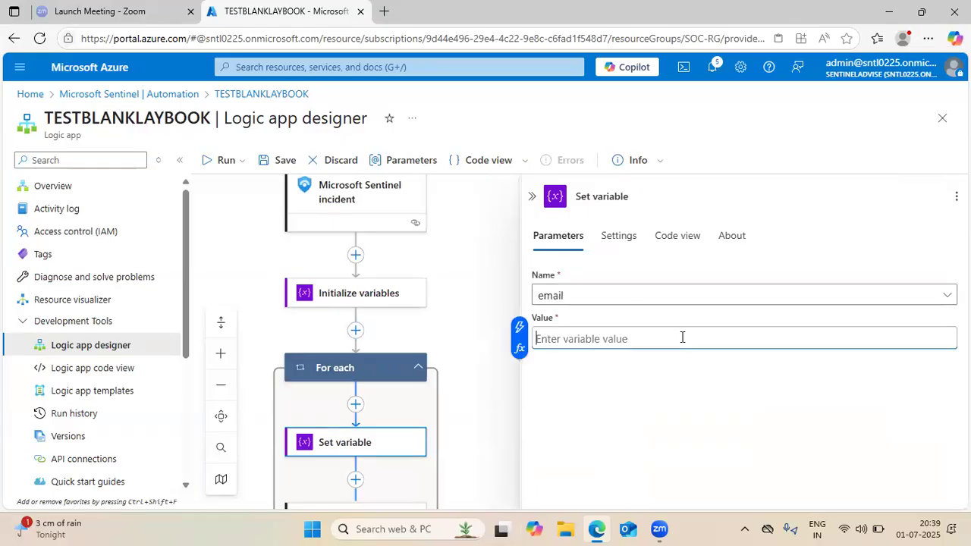
pyautogui.click(665, 441)
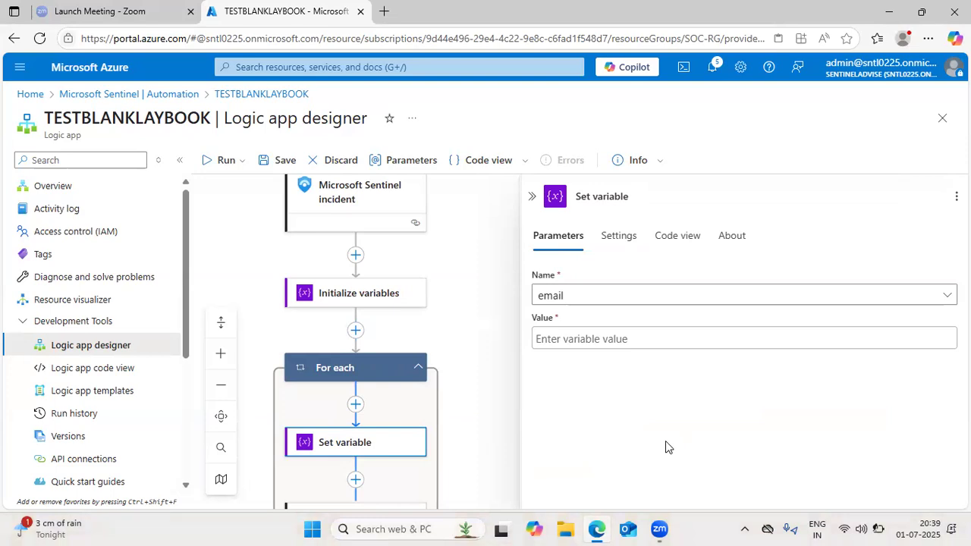
pyautogui.click(564, 338)
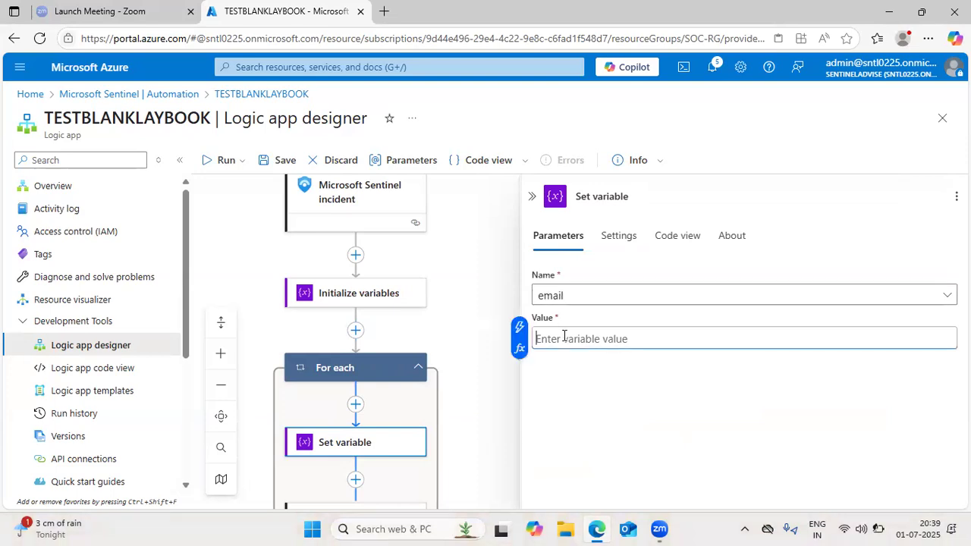
pyautogui.click(574, 294)
pyautogui.click(574, 295)
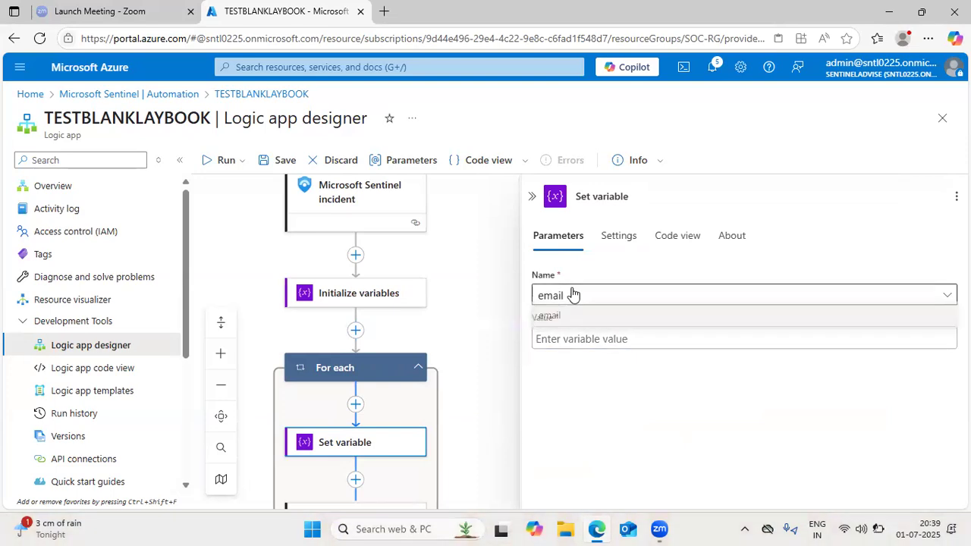
pyautogui.click(559, 347)
pyautogui.write('email')
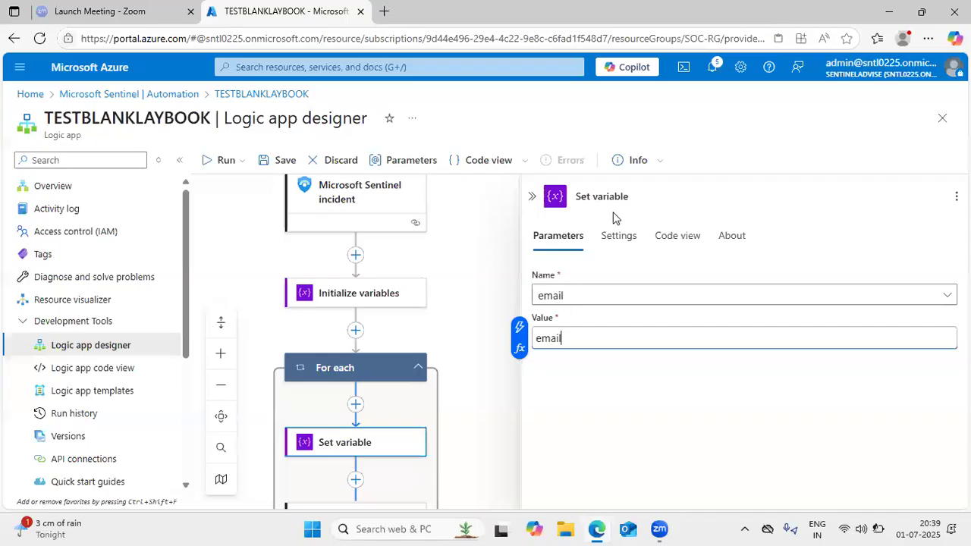
pyautogui.click(531, 196)
pyautogui.scroll(-3, 580, 337)
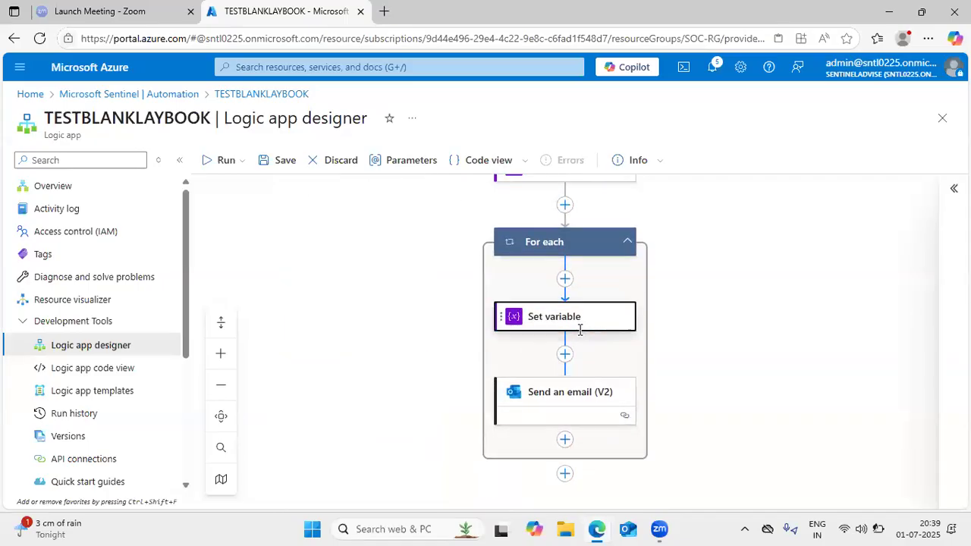
# - Review the Set variable step's run-after Settings and its Code view JSON
pyautogui.click(561, 316)
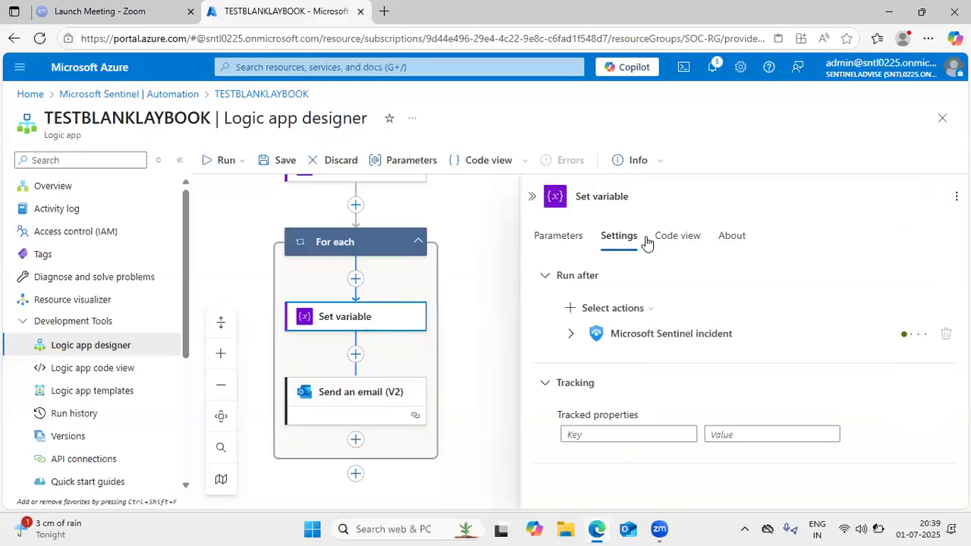
pyautogui.click(657, 239)
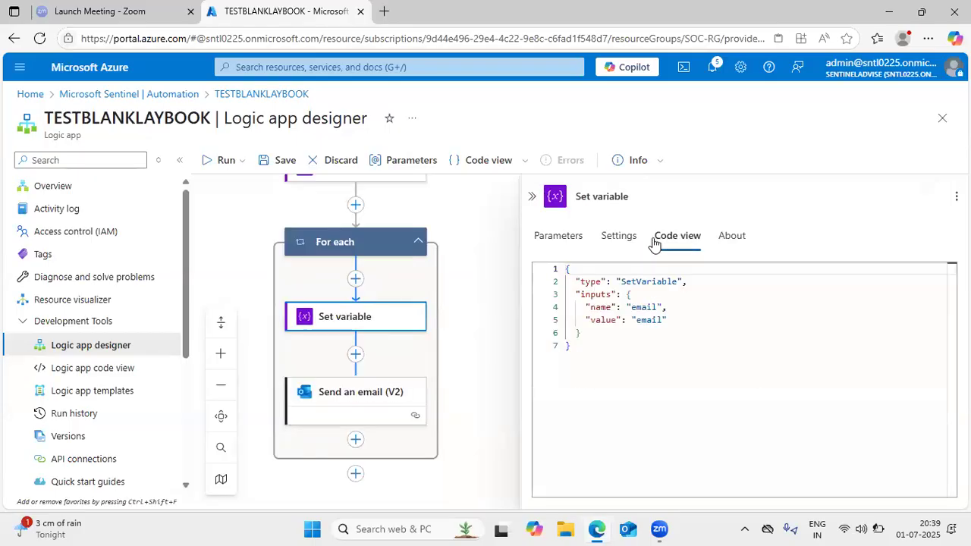
pyautogui.click(561, 240)
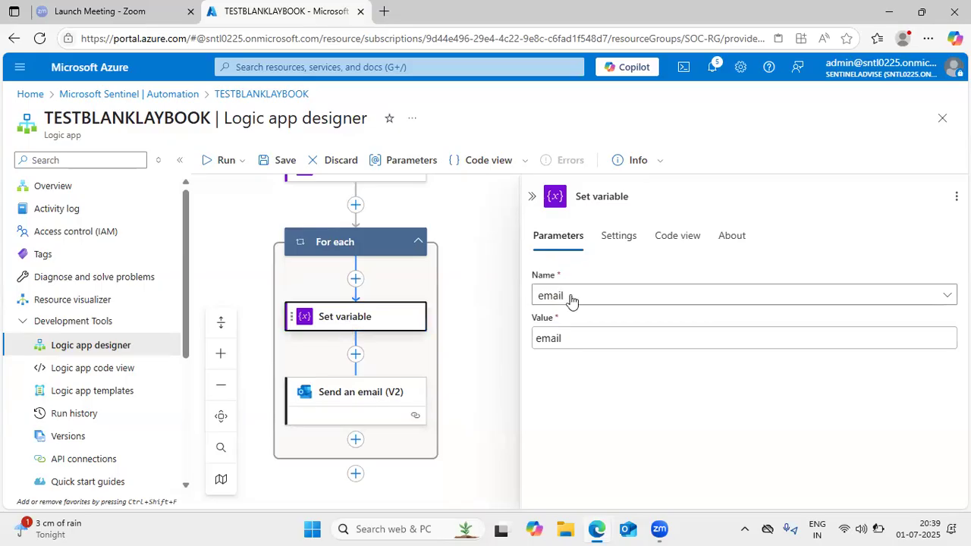
# - Clear the Set variable step's Value field
pyautogui.click(585, 338)
pyautogui.hotkey('ctrl', 'a')
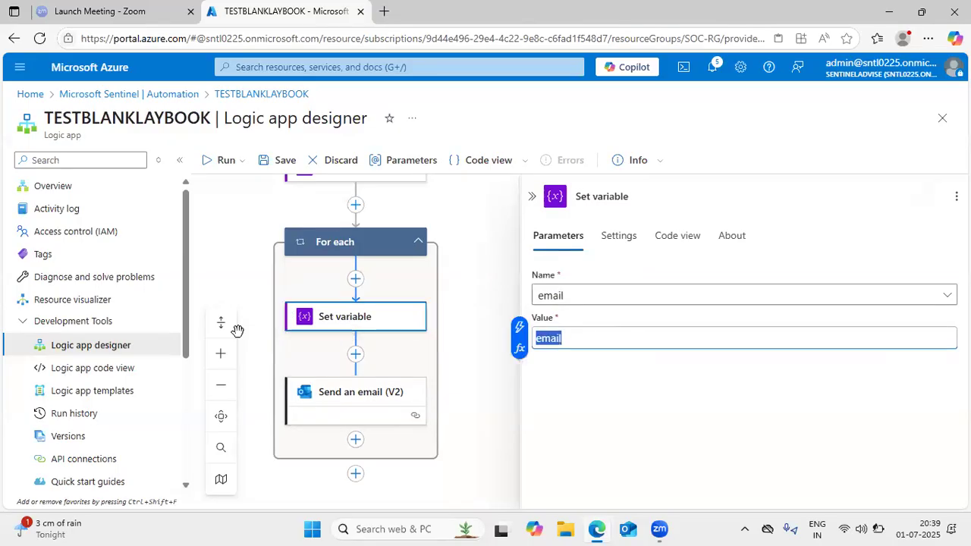
pyautogui.press('BackSpace')
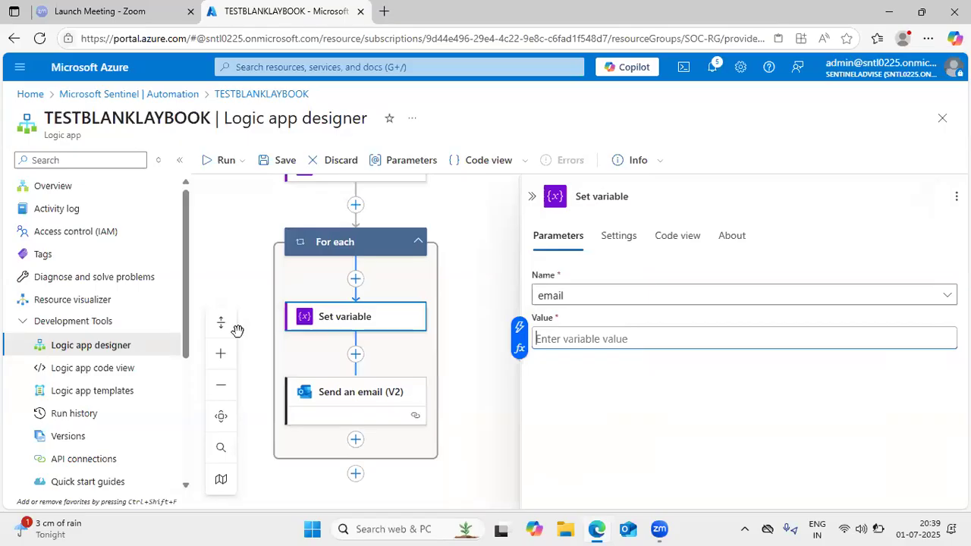
# - Start the email variable's value with a '<p> hi team </p>' paragraph
pyautogui.write('<p>')
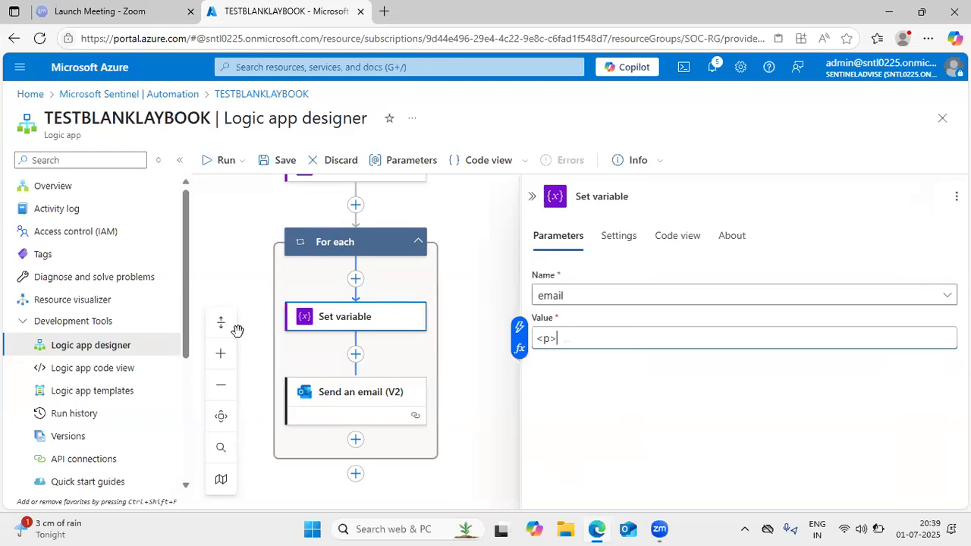
pyautogui.click(576, 429)
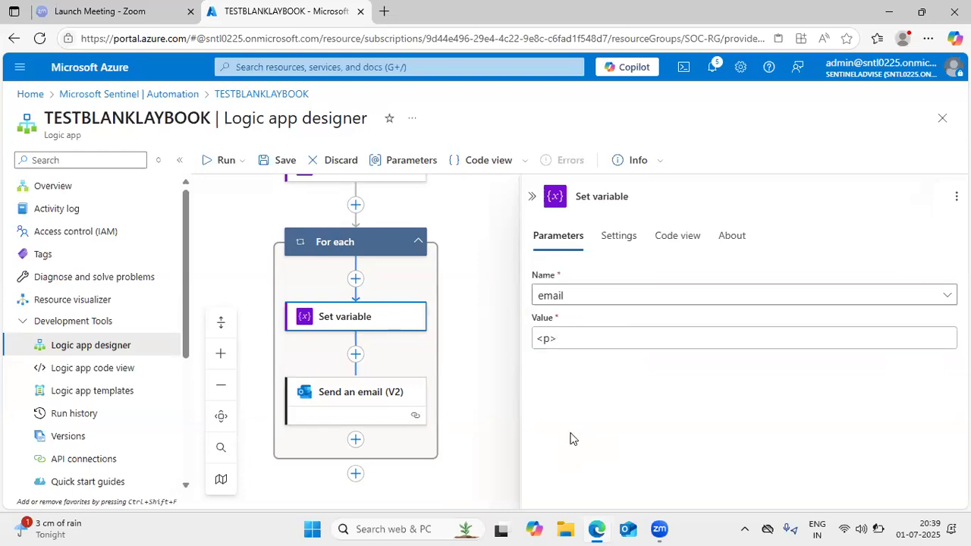
pyautogui.click(577, 345)
pyautogui.hotkey('ctrl', 'a')
pyautogui.write('</li>')
pyautogui.press('BackSpace')
pyautogui.press('BackSpace')
pyautogui.press('BackSpace')
pyautogui.press('BackSpace')
pyautogui.press('BackSpace')
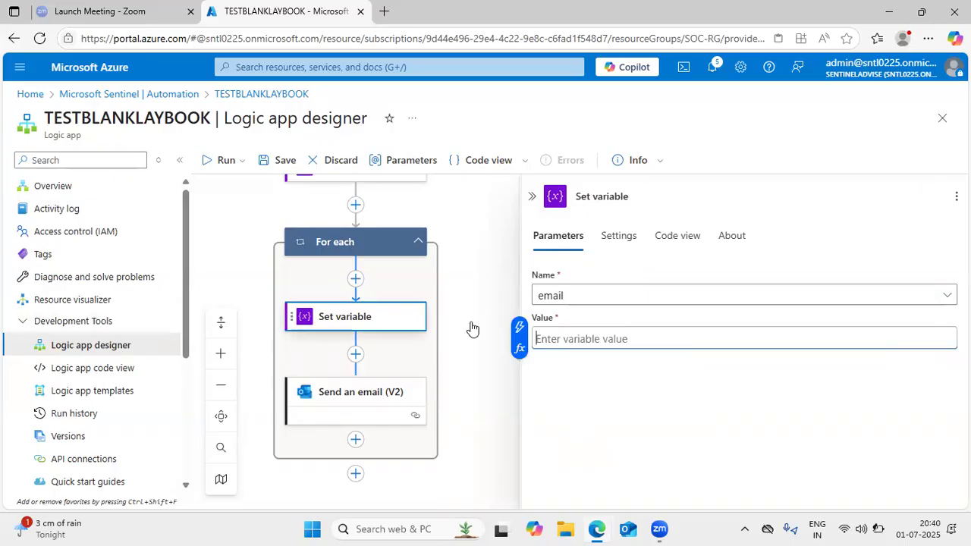
pyautogui.write('<')
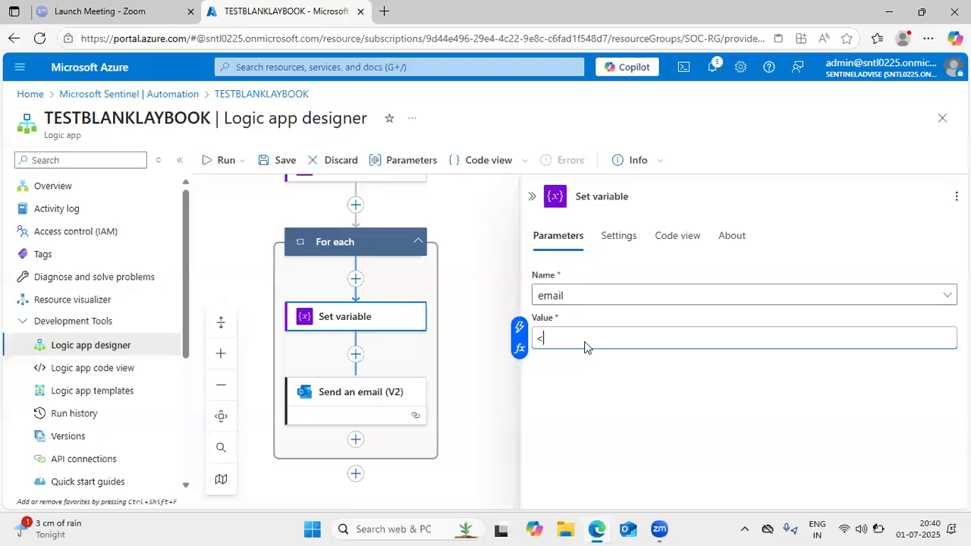
pyautogui.write('p>')
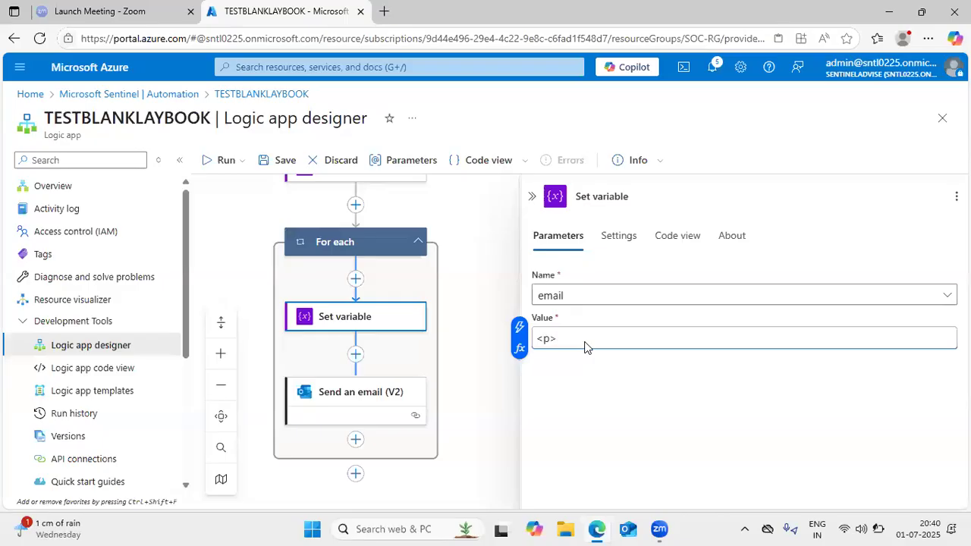
pyautogui.write(' hi team  </')
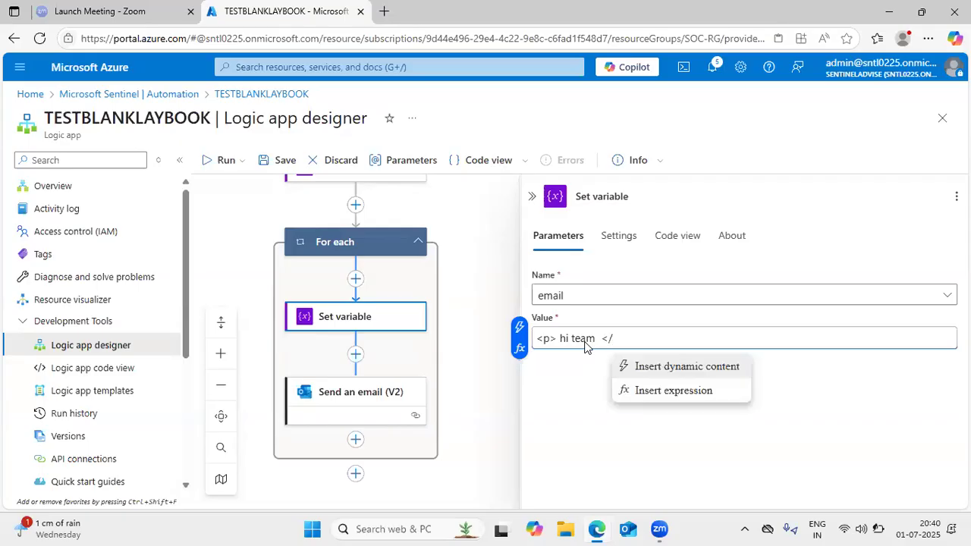
pyautogui.press('Return')
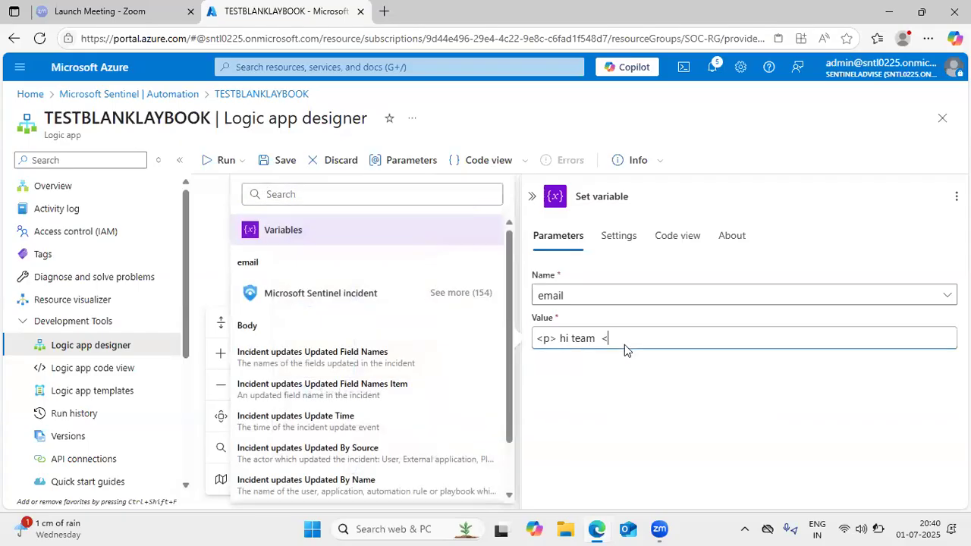
pyautogui.press('Escape')
pyautogui.write('/p')
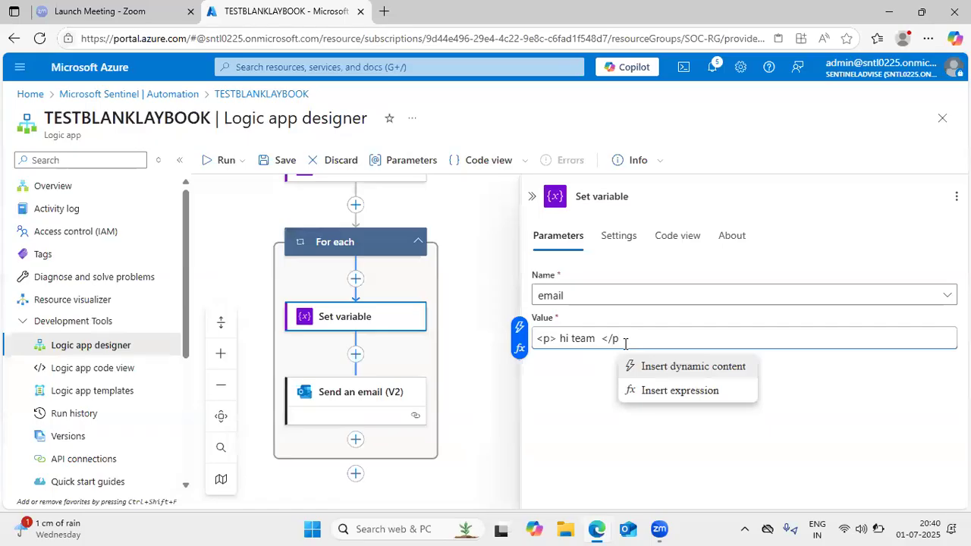
pyautogui.write('>')
pyautogui.press('Return')
# - Add an opening '<ul>' tag and a '<li> alertname' item on new lines
pyautogui.write('<')
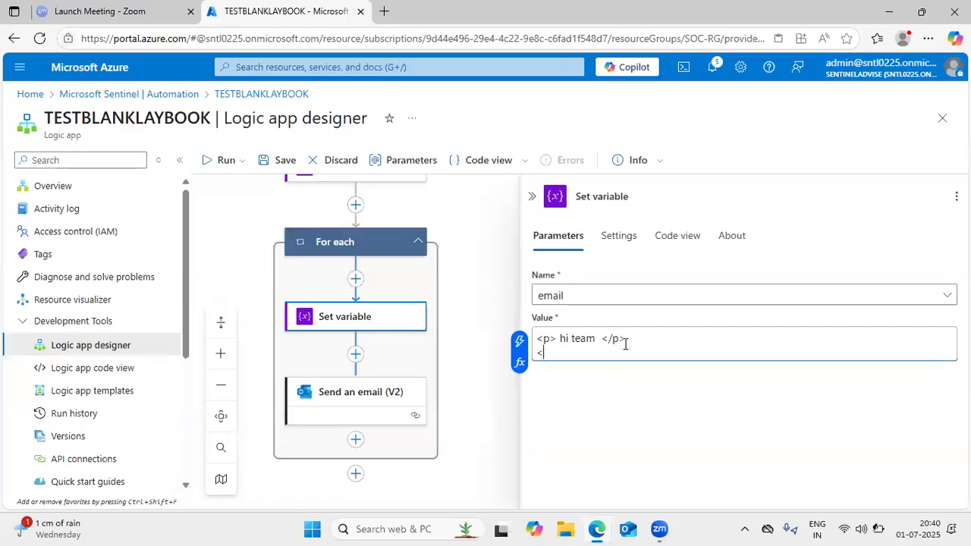
pyautogui.write('ul>')
pyautogui.press('Return')
pyautogui.press('BackSpace')
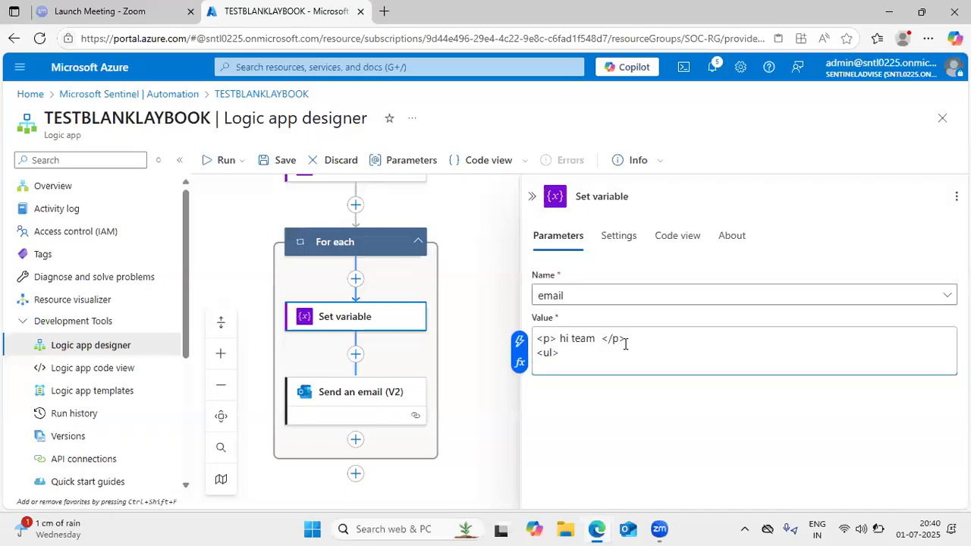
pyautogui.write('<li>')
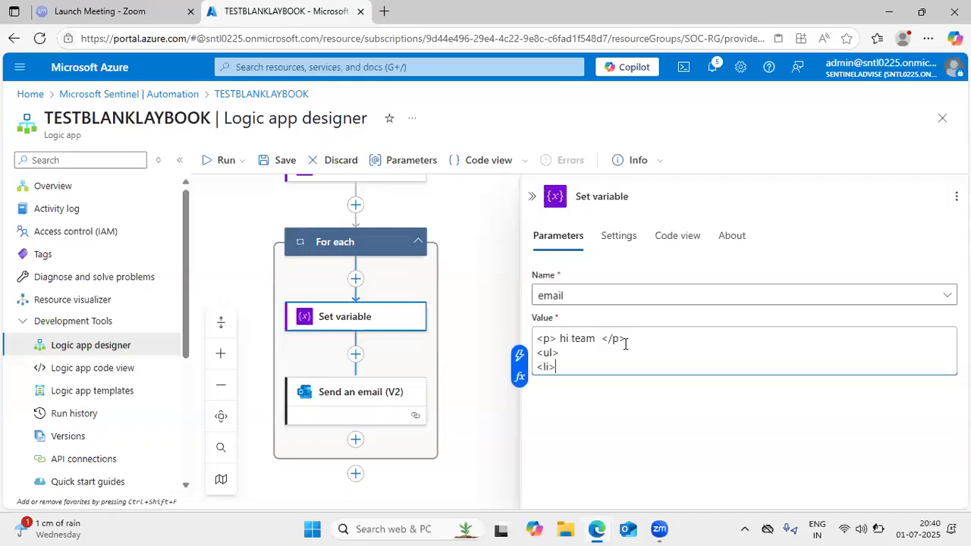
pyautogui.write(' alertname')
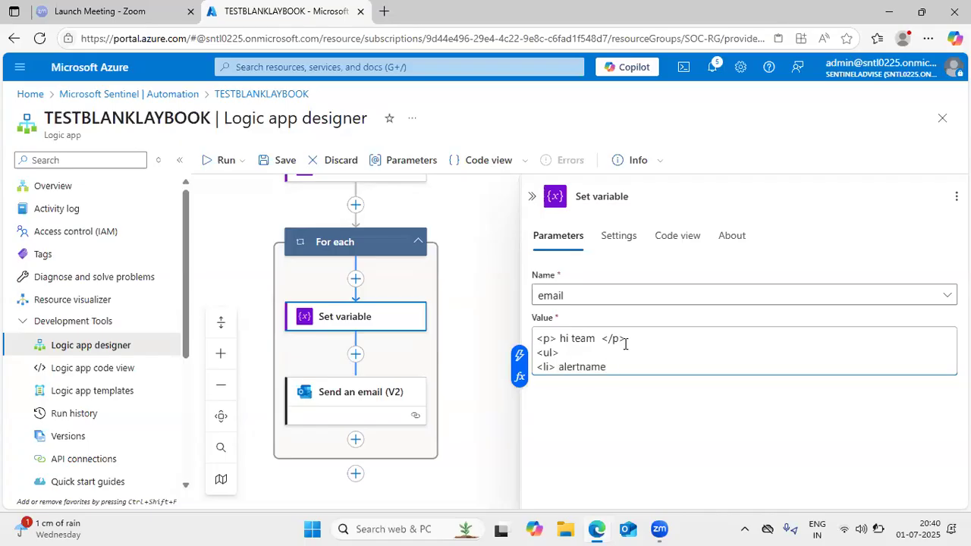
# - Search dynamic content for 'alert di' and add the Alert Display Name token after 'alertname'
pyautogui.click(519, 377)
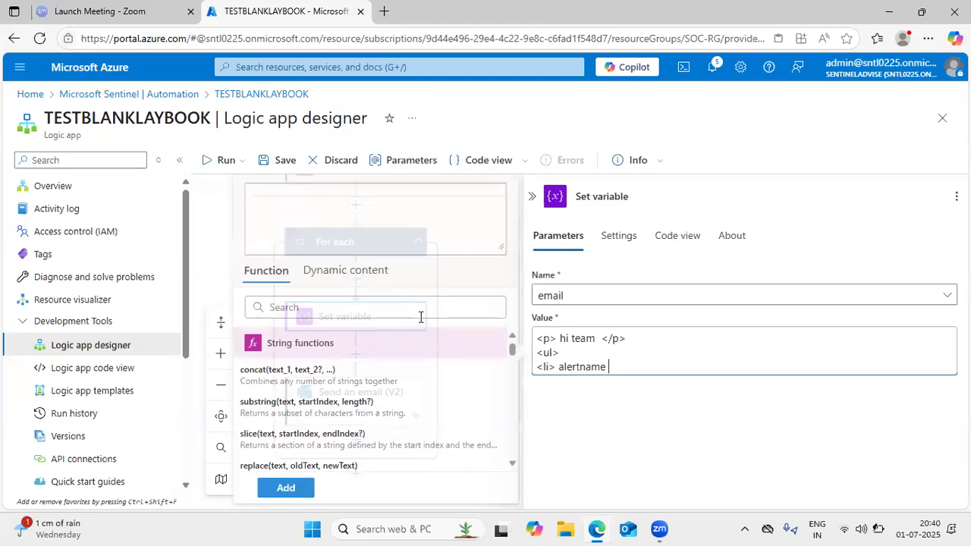
pyautogui.click(329, 268)
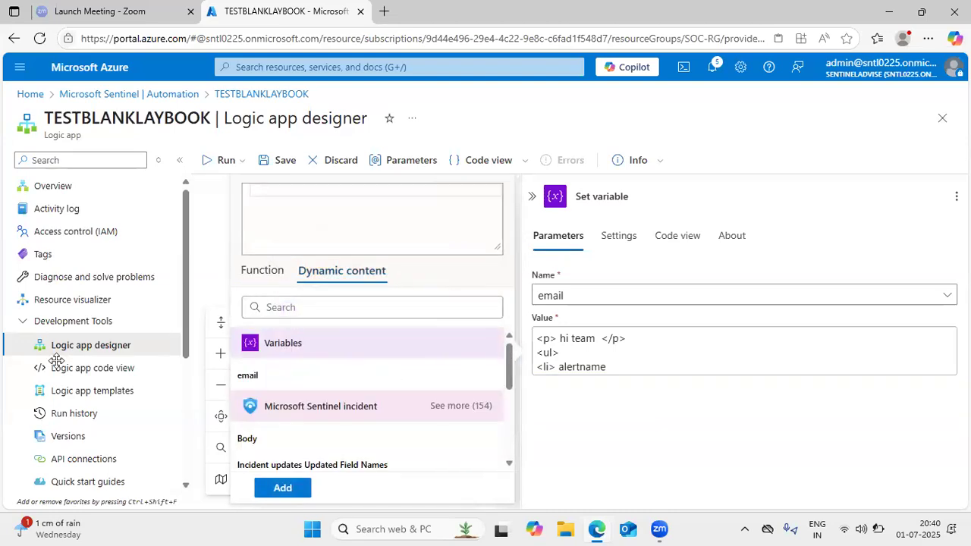
pyautogui.click(297, 309)
pyautogui.write('ak')
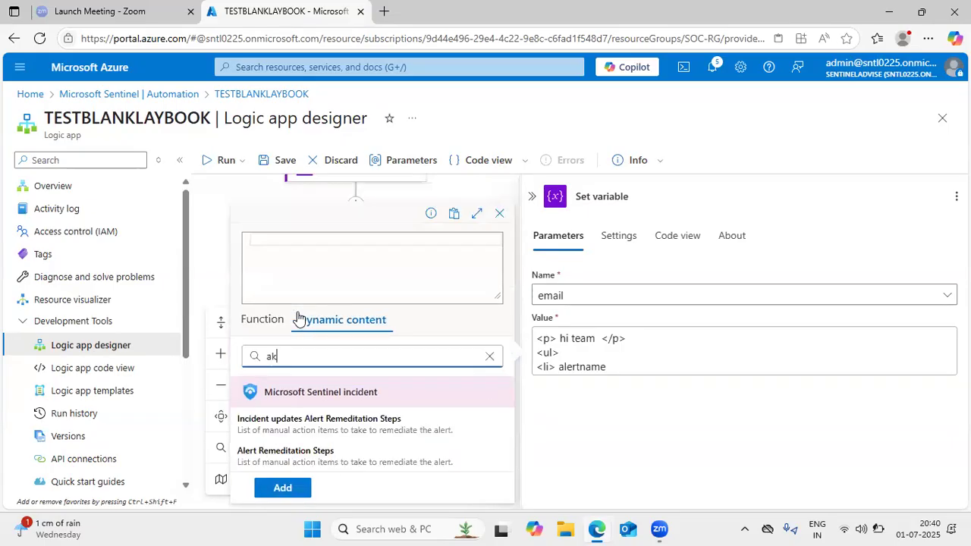
pyautogui.press('BackSpace')
pyautogui.write('lner')
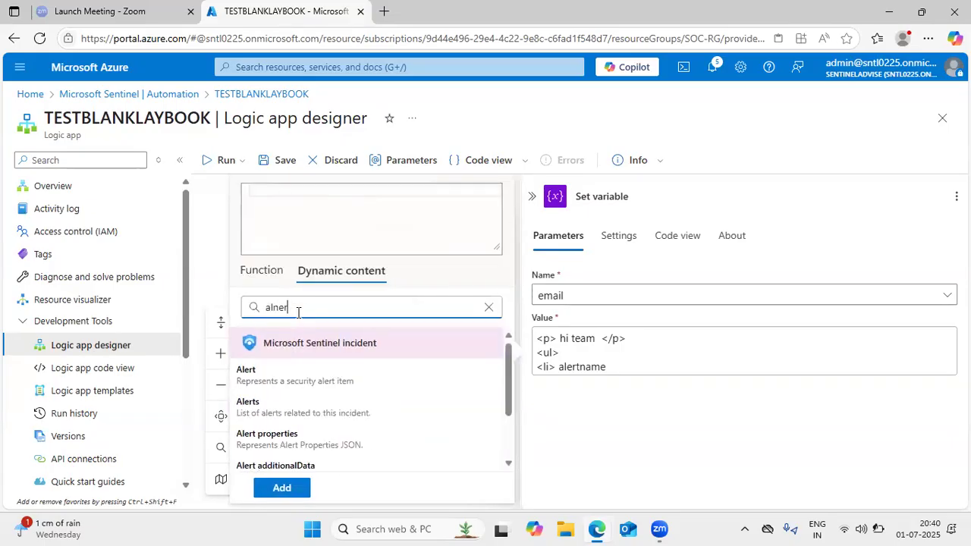
pyautogui.press('BackSpace')
pyautogui.press('BackSpace')
pyautogui.press('BackSpace')
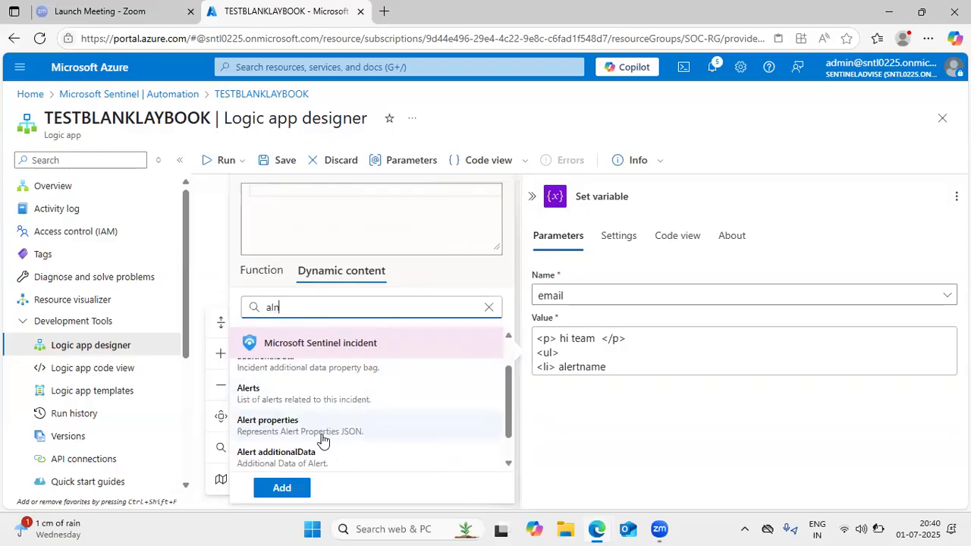
pyautogui.write('ert')
pyautogui.scroll(-1, 323, 442)
pyautogui.scroll(1, 324, 442)
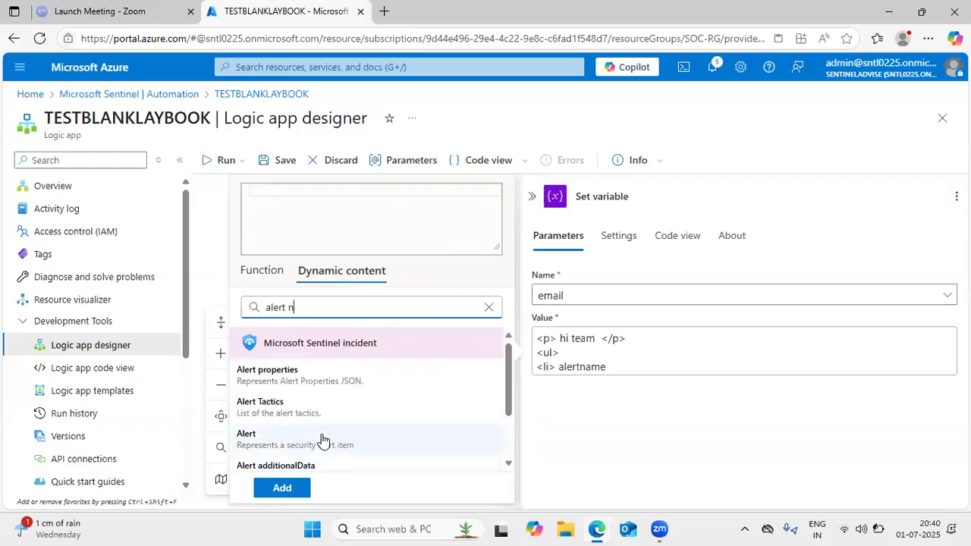
pyautogui.press('BackSpace')
pyautogui.press('BackSpace')
pyautogui.press('BackSpace')
pyautogui.press('BackSpace')
pyautogui.press('BackSpace')
pyautogui.write('ind')
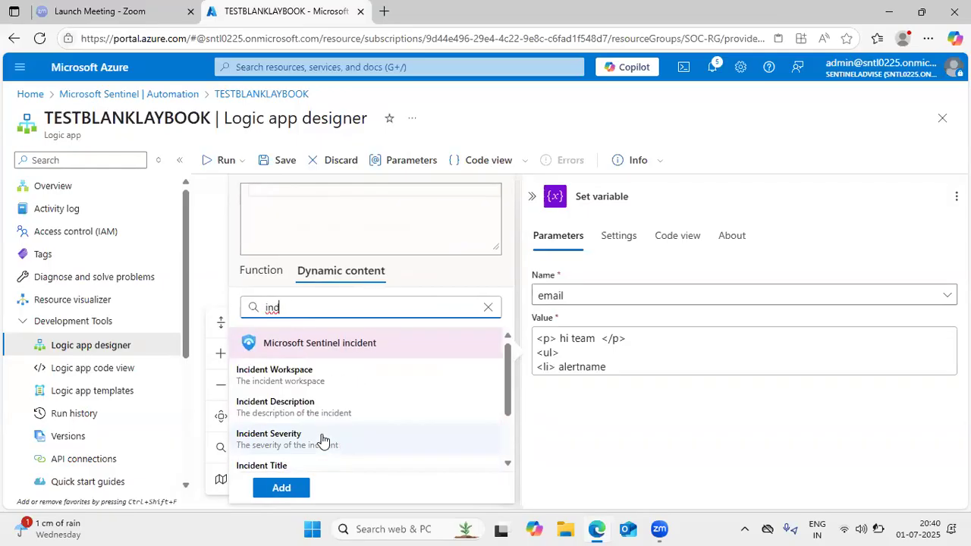
pyautogui.press('BackSpace')
pyautogui.press('BackSpace')
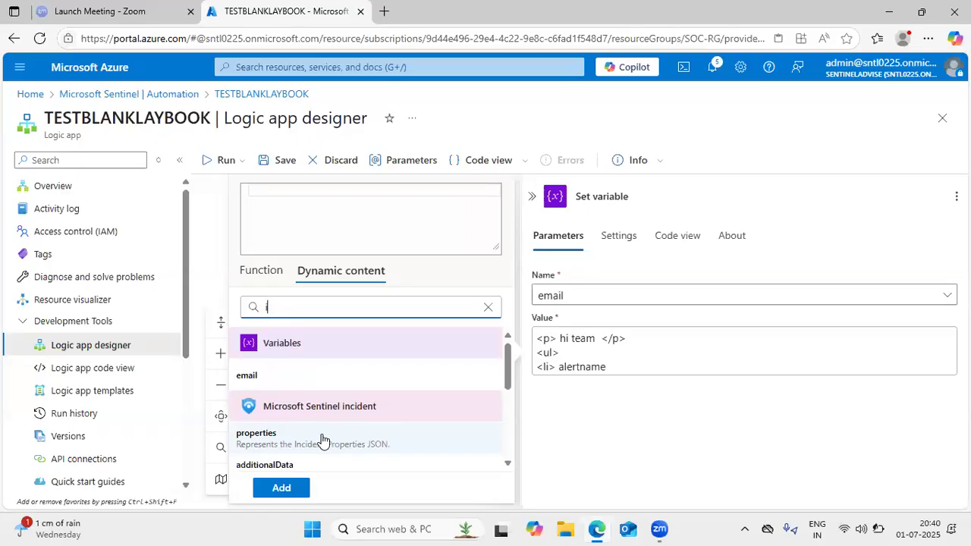
pyautogui.press('BackSpace')
pyautogui.write('a')
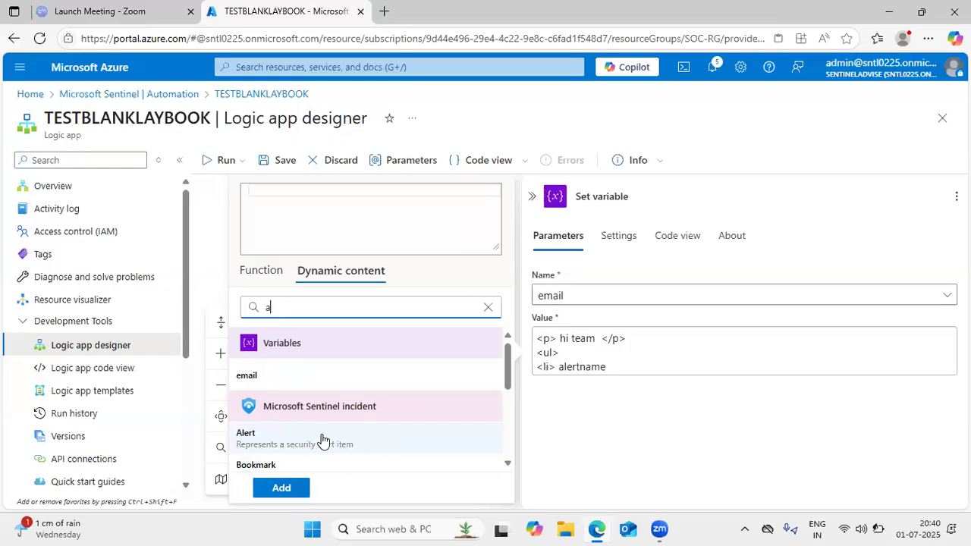
pyautogui.write('lert di')
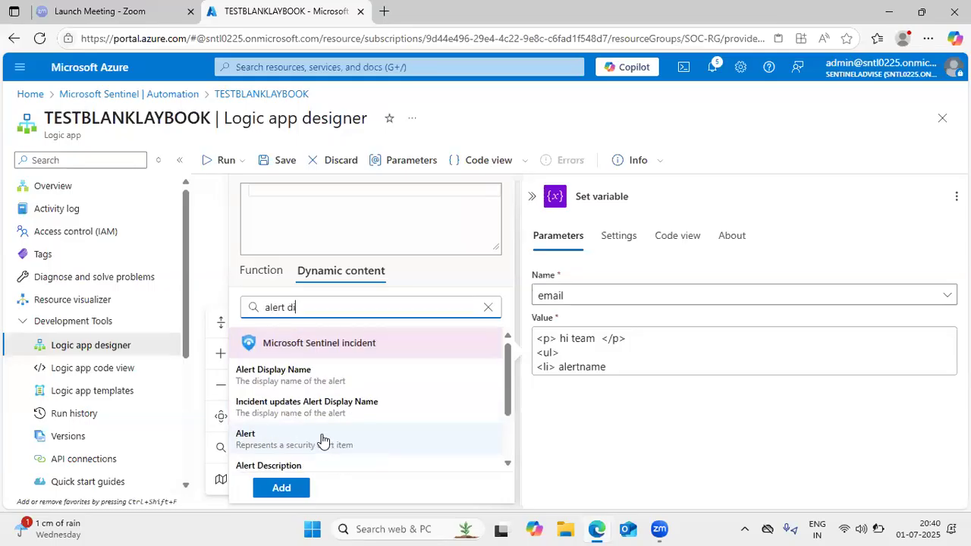
pyautogui.click(318, 379)
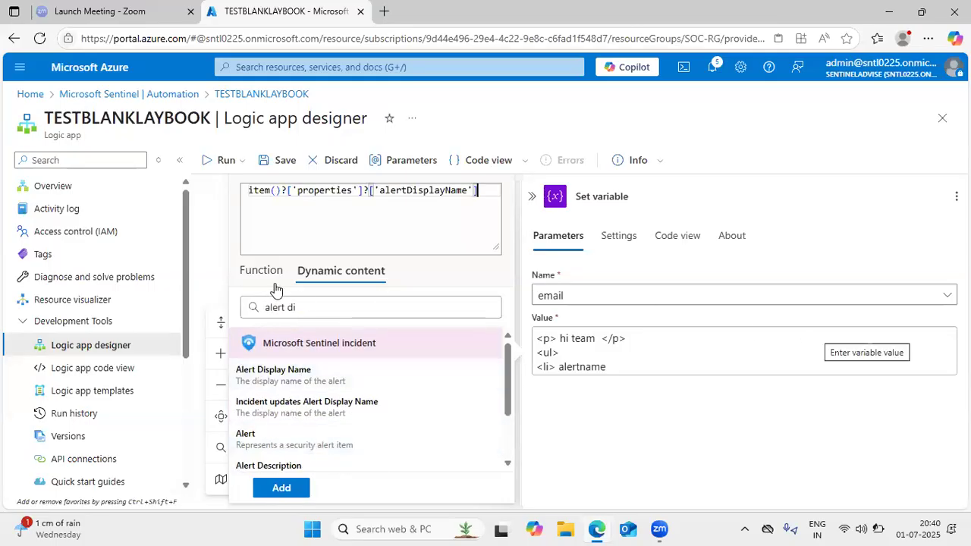
pyautogui.click(280, 487)
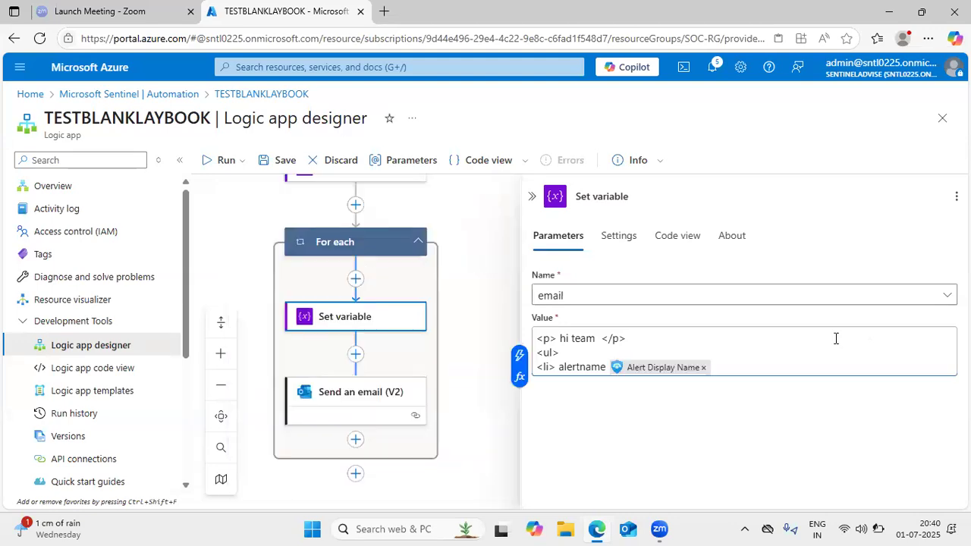
# - Type '</li>', '</ul>' and a '<p> please review and update the incident </p>' paragraph
pyautogui.write('</li')
pyautogui.write('>')
pyautogui.press('Return')
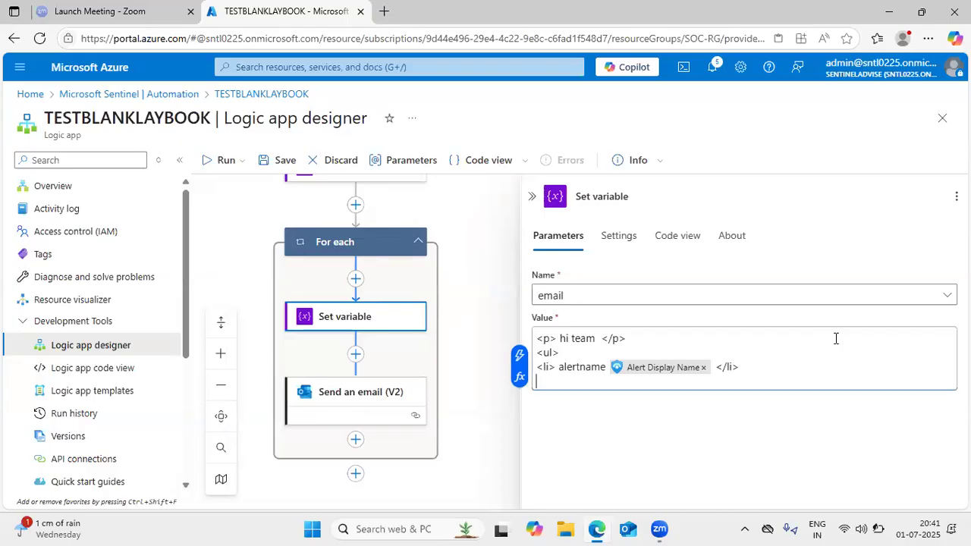
pyautogui.write('</ul')
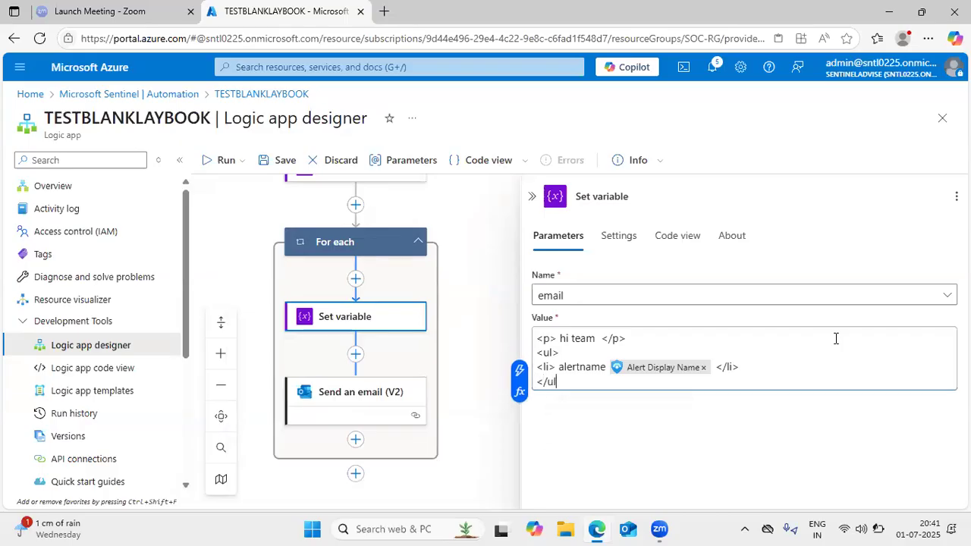
pyautogui.write('>')
pyautogui.press('Return')
pyautogui.press('Return')
pyautogui.press('Return')
pyautogui.write('<p> please review and update the incident <')
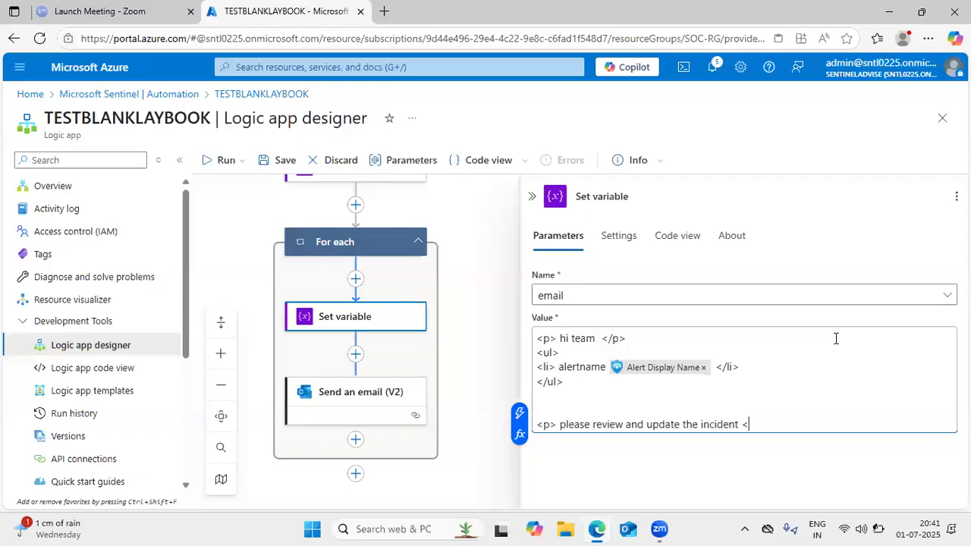
pyautogui.write('/p>')
pyautogui.click(533, 197)
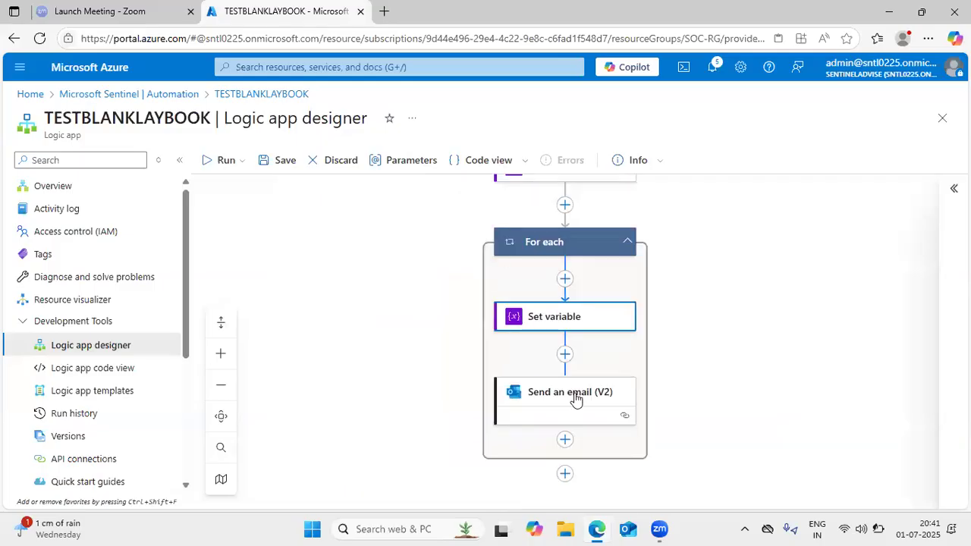
pyautogui.click(585, 358)
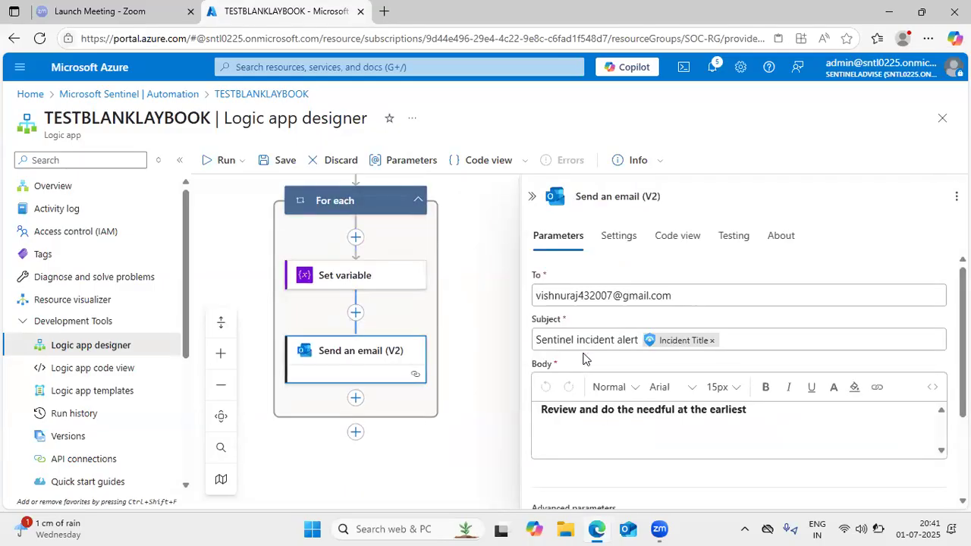
pyautogui.click(742, 239)
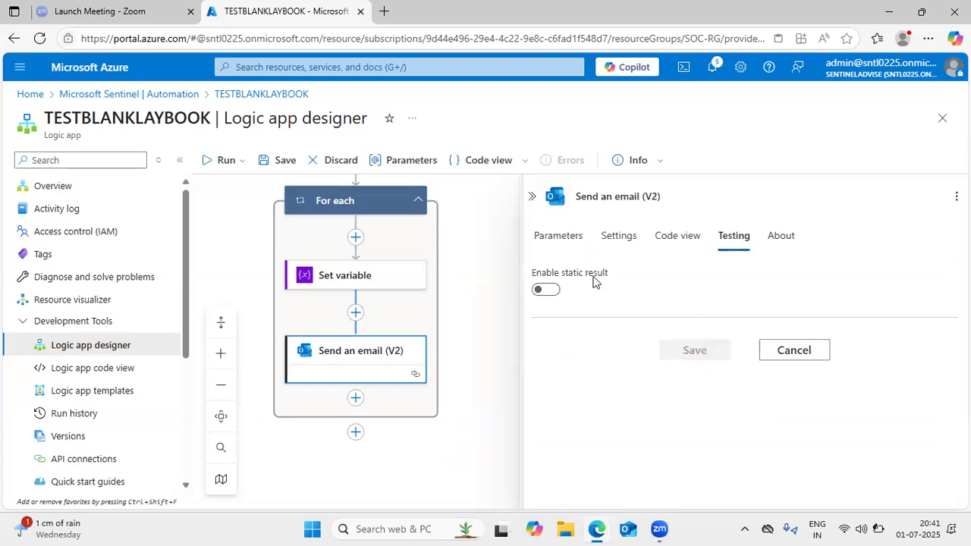
pyautogui.click(568, 241)
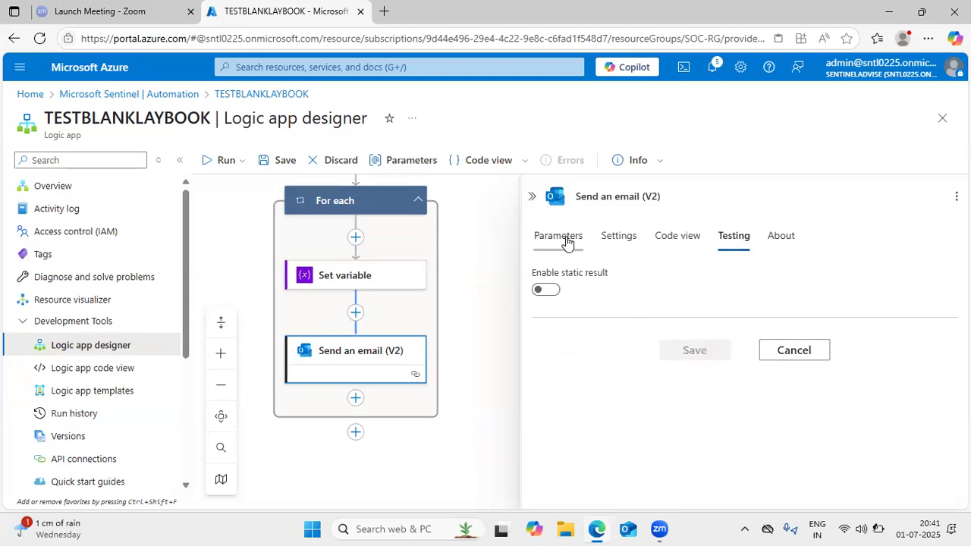
pyautogui.click(619, 245)
pyautogui.scroll(-3, 684, 345)
pyautogui.scroll(-5, 685, 346)
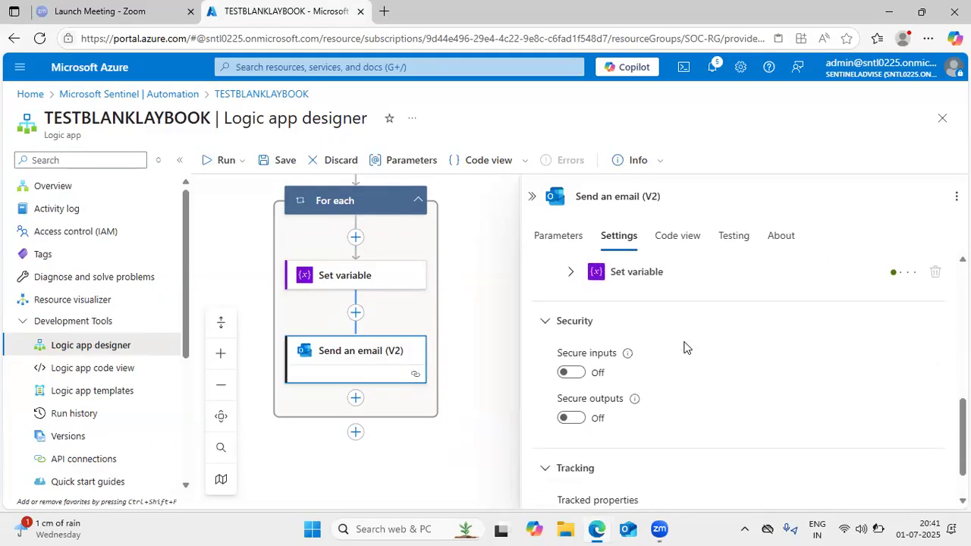
pyautogui.scroll(8, 685, 347)
pyautogui.click(557, 241)
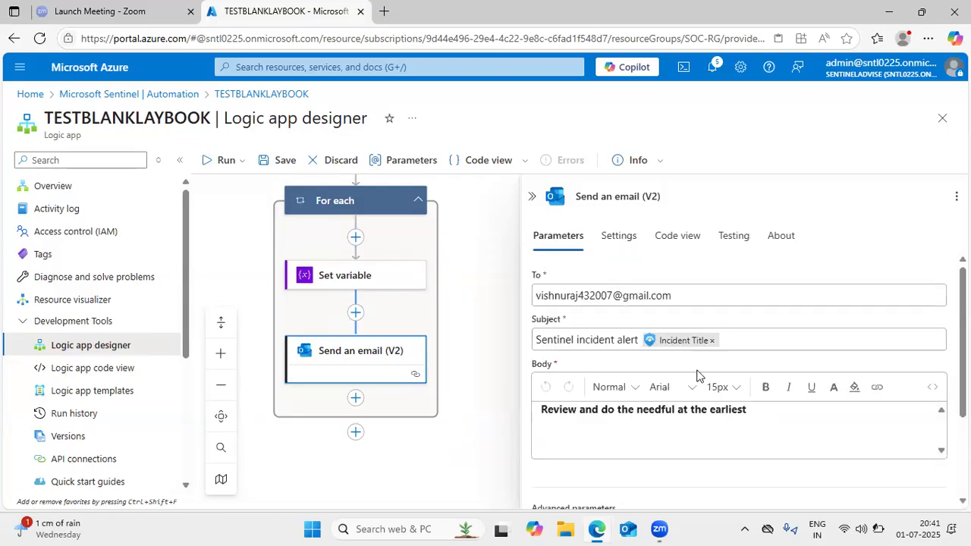
pyautogui.scroll(-2, 634, 321)
pyautogui.scroll(2, 634, 322)
pyautogui.scroll(-1, 618, 290)
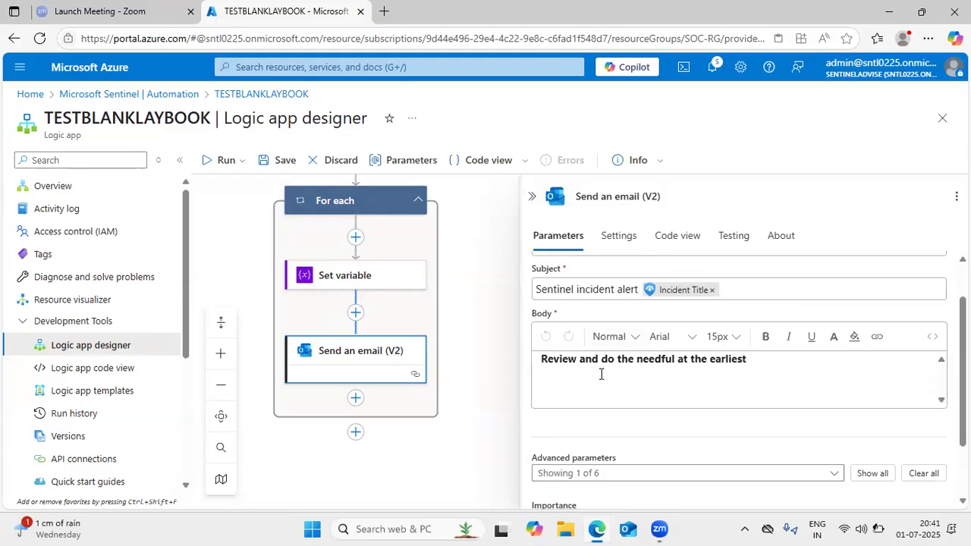
pyautogui.scroll(-2, 700, 402)
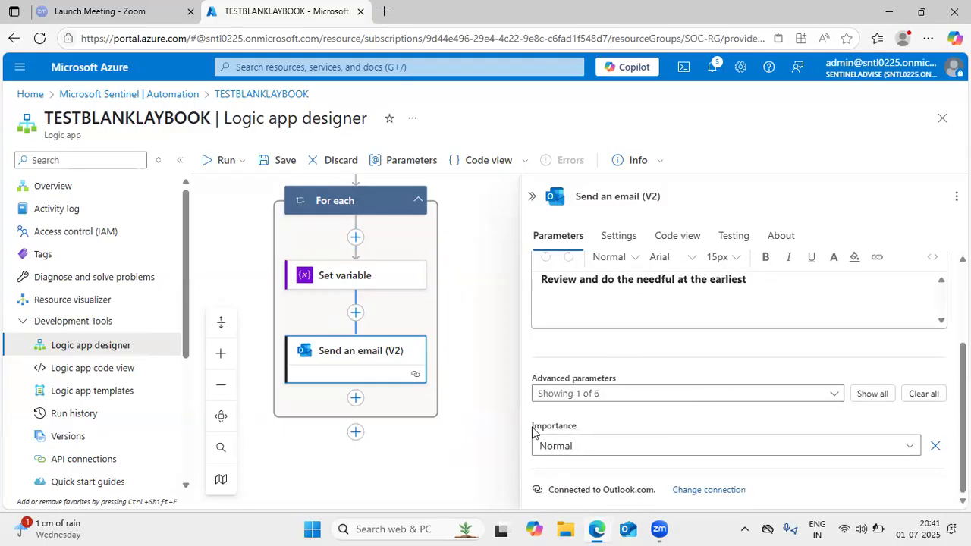
pyautogui.click(533, 196)
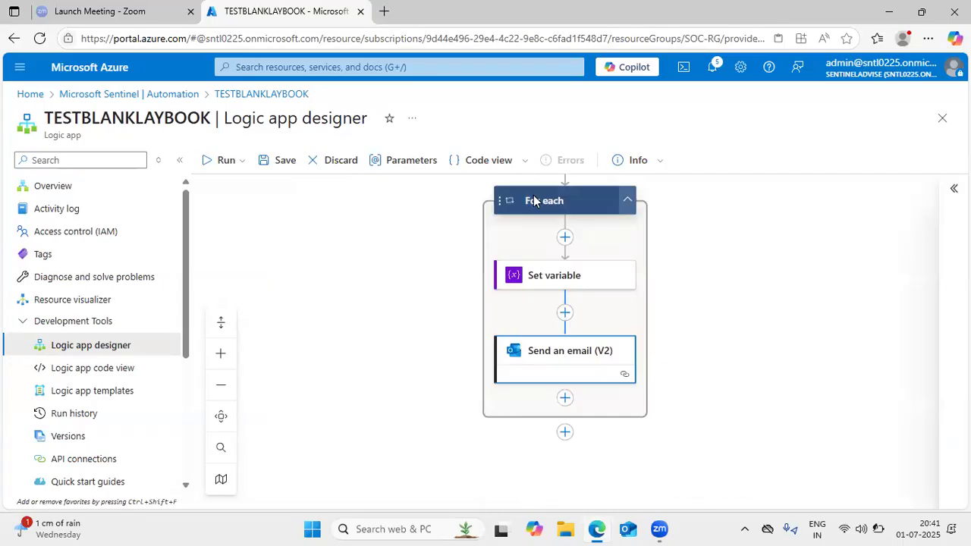
# - Try saving the TESTBLANKLAYBOOK workflow; validation fails because the variable has no type
pyautogui.click(279, 163)
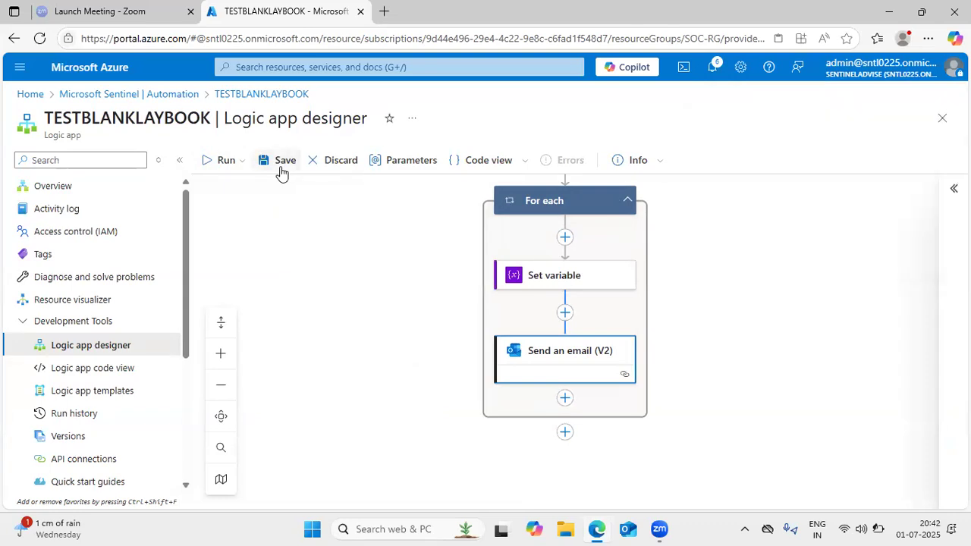
pyautogui.click(280, 161)
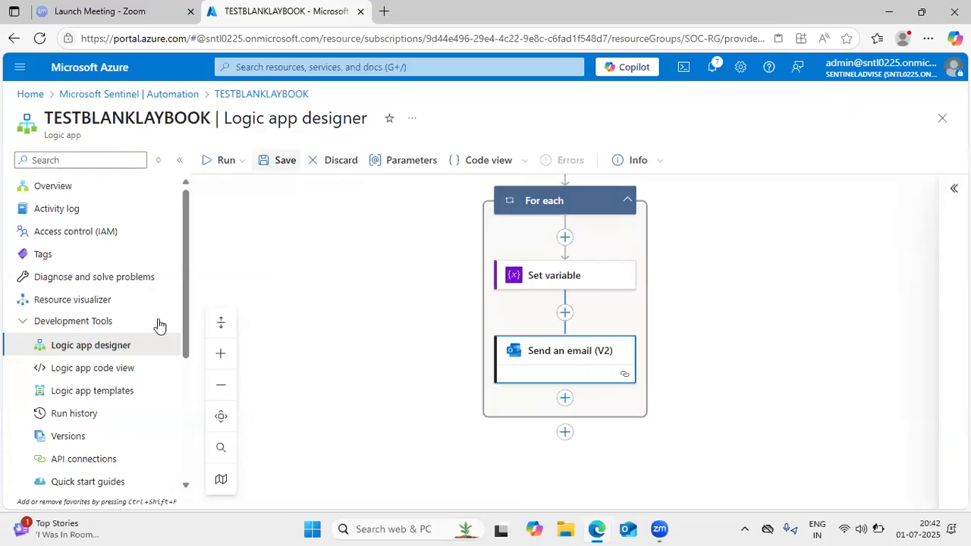
pyautogui.scroll(3, 601, 257)
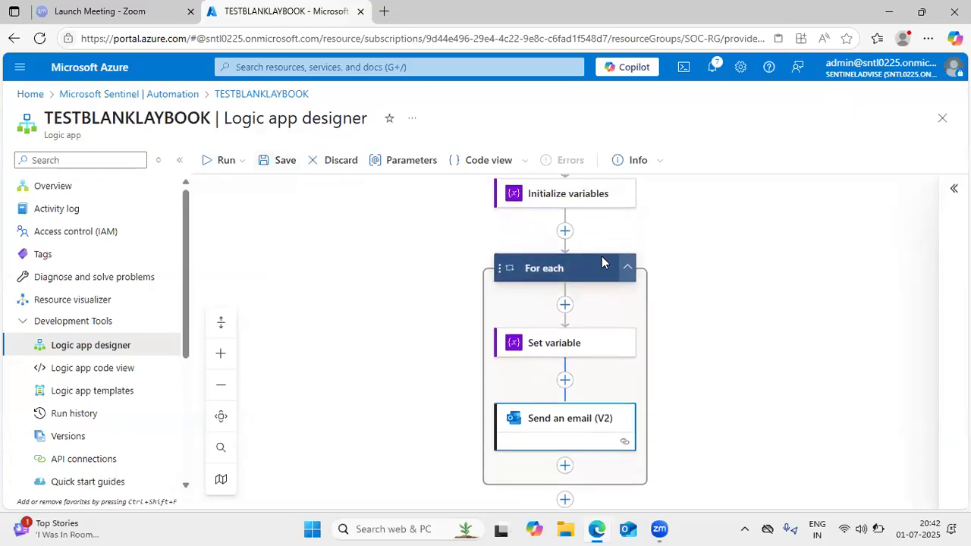
# - Set the email variable's type to String in Initialize variables and save successfully
pyautogui.click(569, 242)
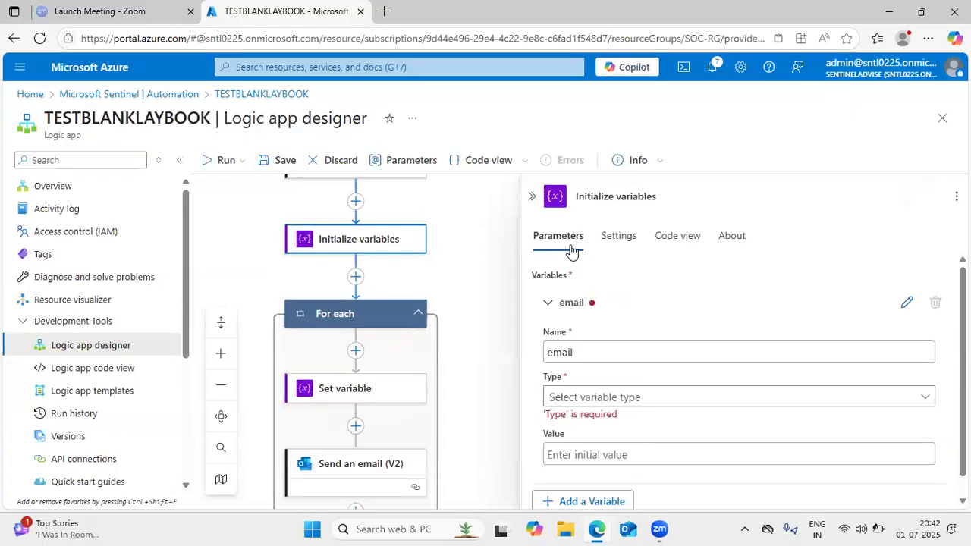
pyautogui.click(549, 302)
pyautogui.click(549, 303)
pyautogui.click(549, 304)
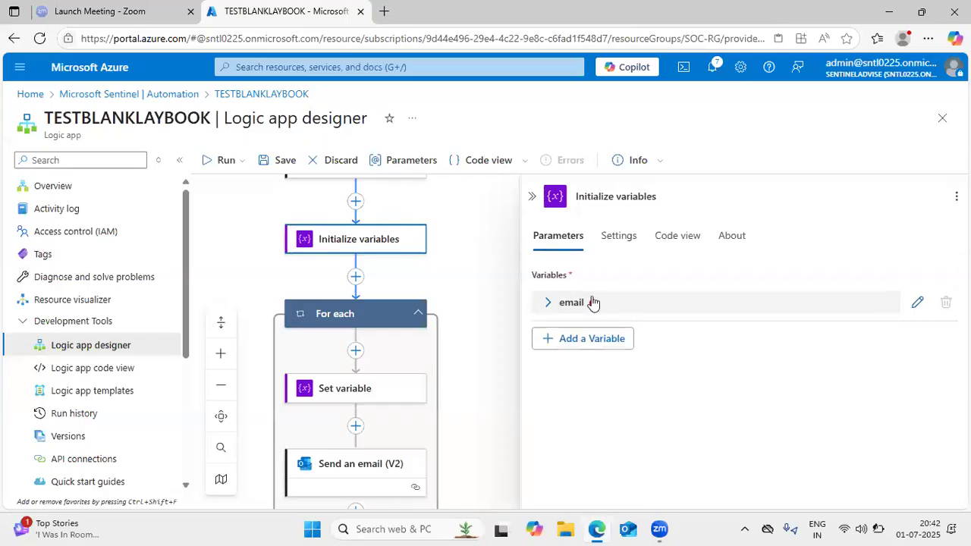
pyautogui.click(546, 303)
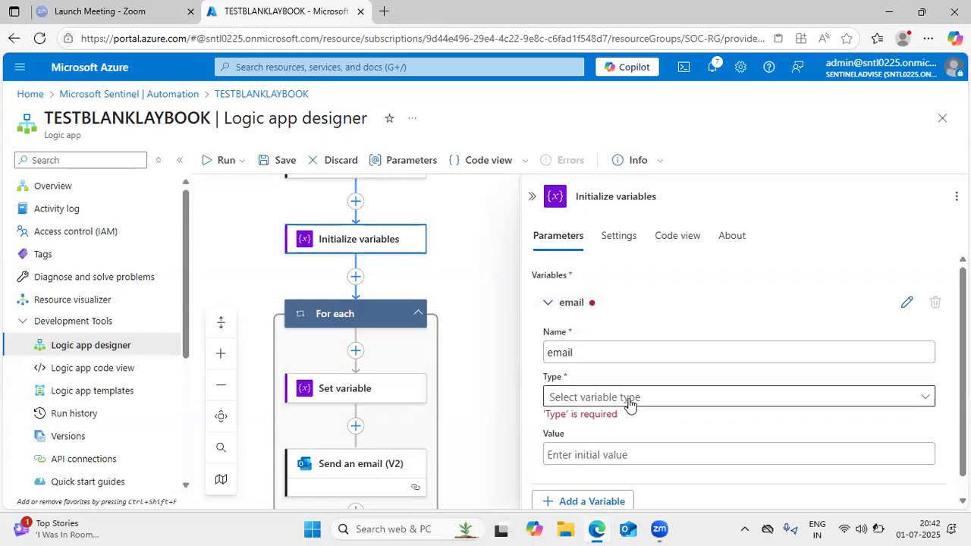
pyautogui.click(628, 397)
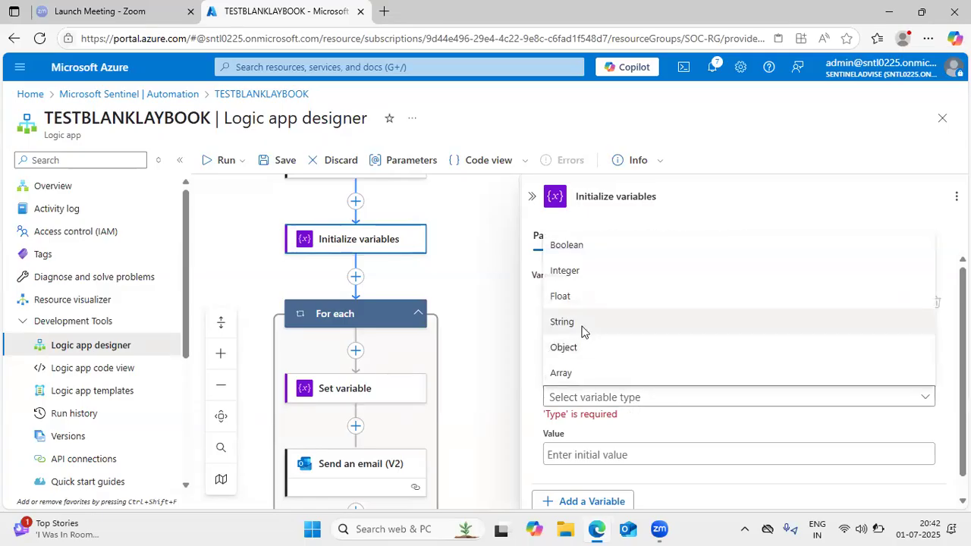
pyautogui.click(585, 330)
pyautogui.click(532, 196)
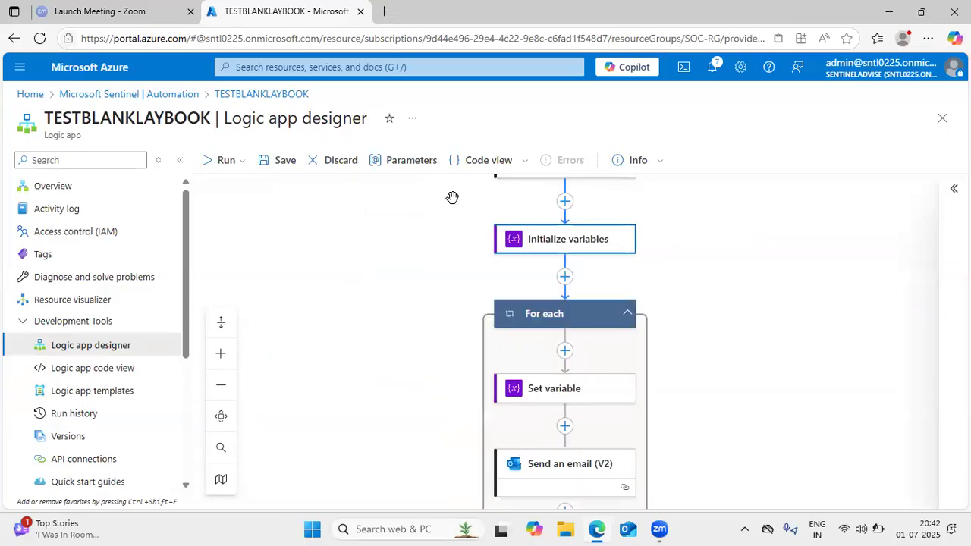
pyautogui.click(270, 164)
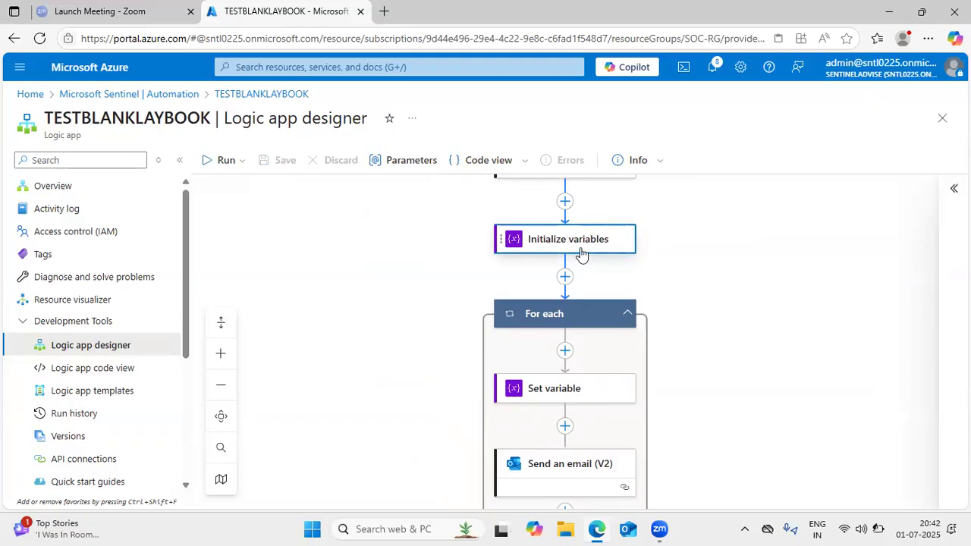
# - Scroll through the saved flow from the incident trigger down to the For each holding Set variable
pyautogui.scroll(3, 758, 267)
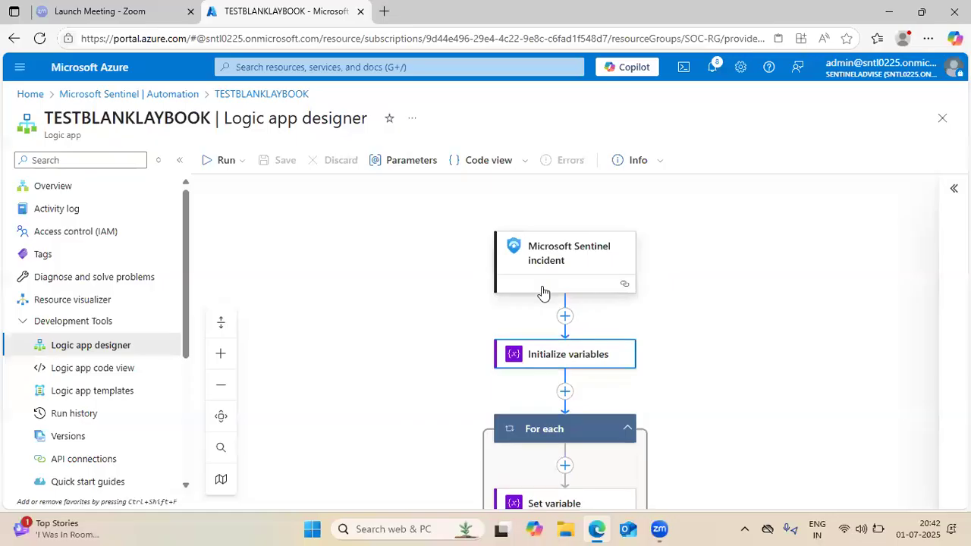
pyautogui.scroll(-1, 543, 292)
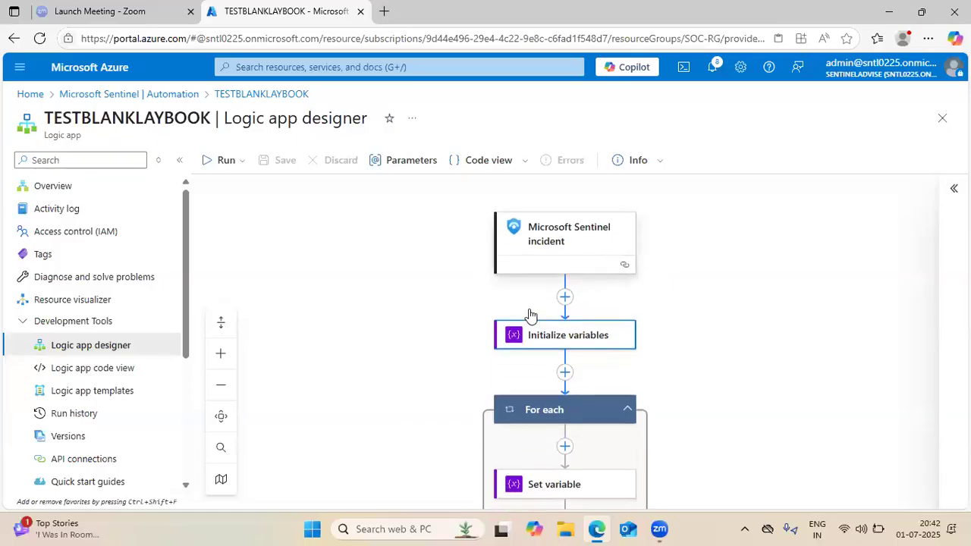
pyautogui.scroll(-2, 530, 314)
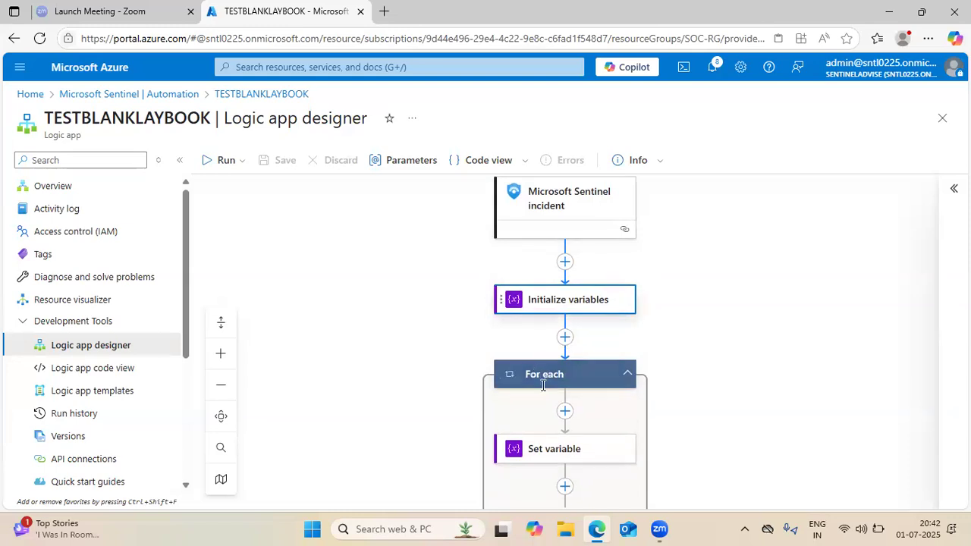
pyautogui.scroll(-4, 585, 397)
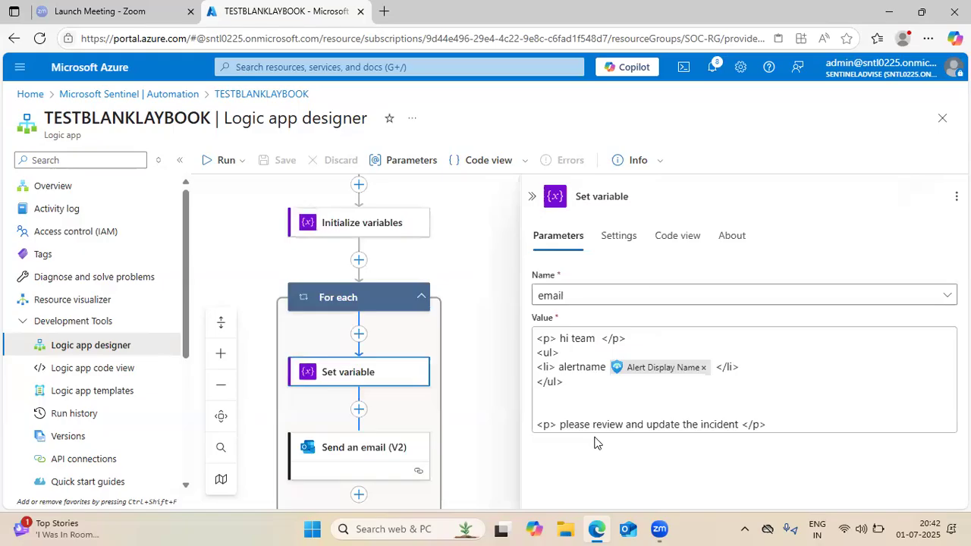
# - Check the Send an email (V2) step's Gmail recipient, subject and body, then show the Run options
pyautogui.click(537, 200)
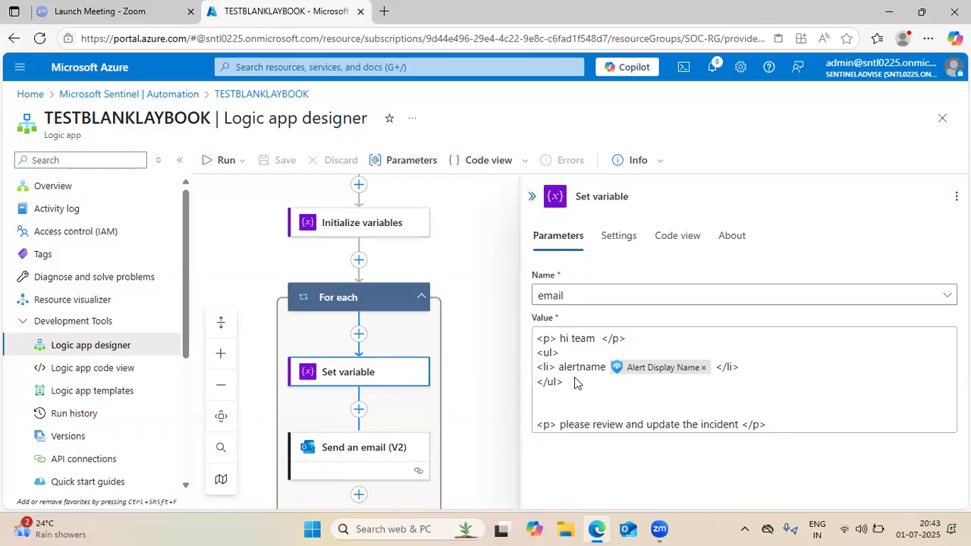
pyautogui.click(582, 376)
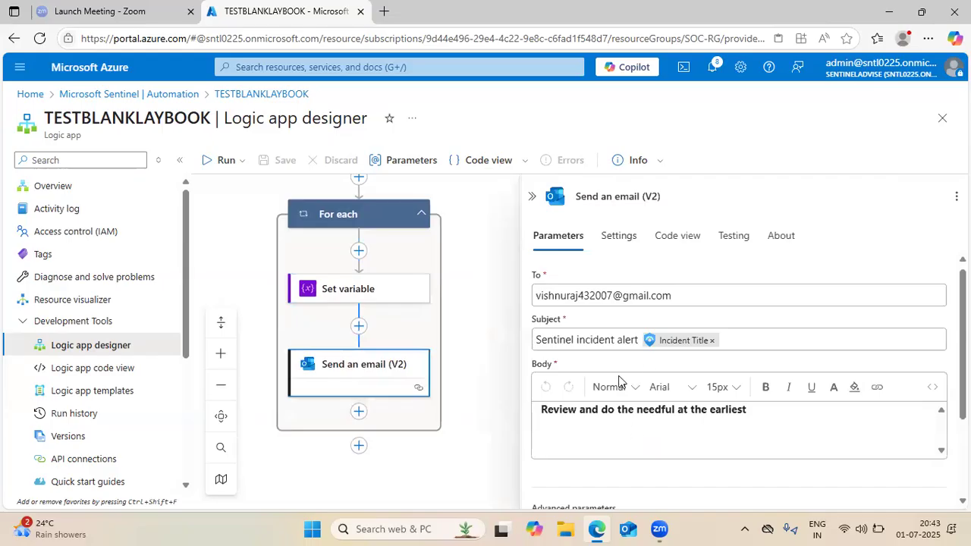
pyautogui.scroll(-2, 739, 379)
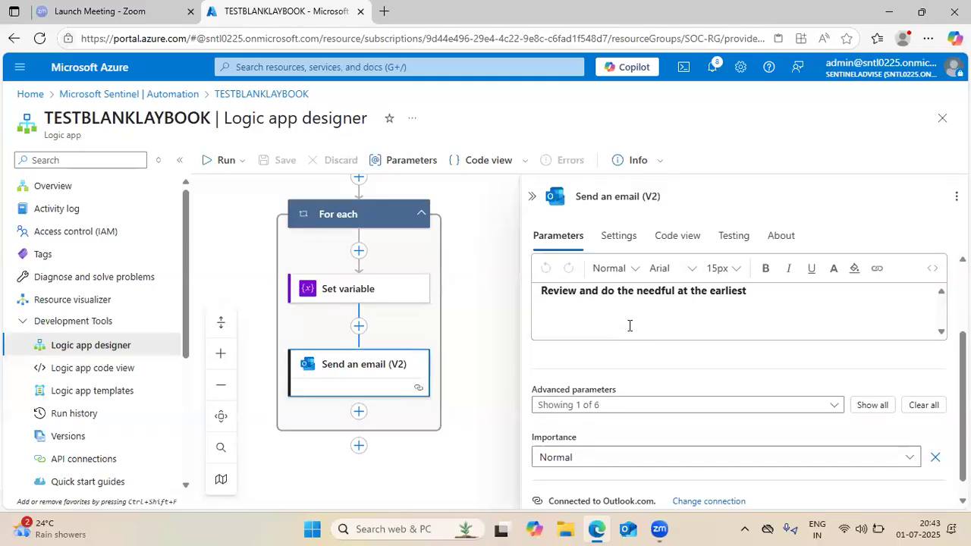
pyautogui.scroll(2, 630, 325)
pyautogui.scroll(1, 630, 326)
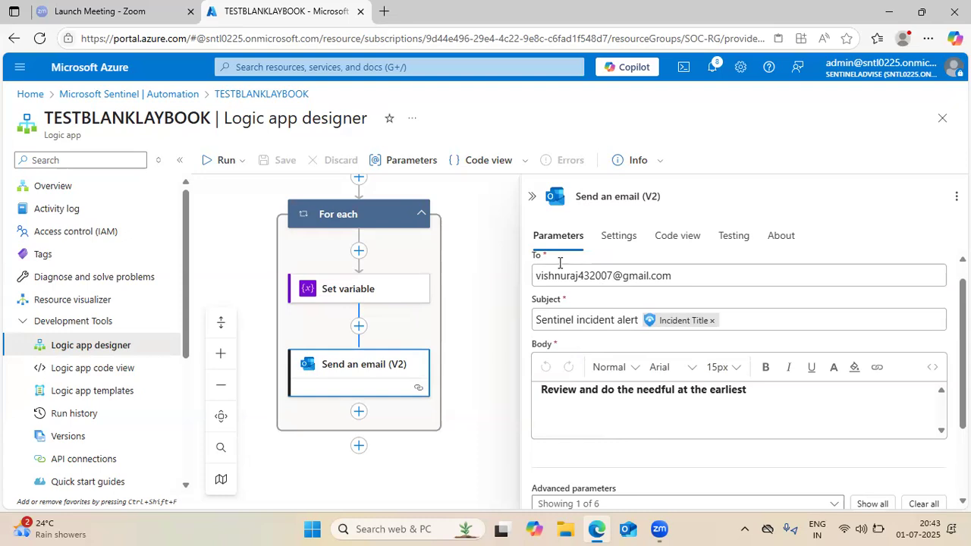
pyautogui.click(706, 278)
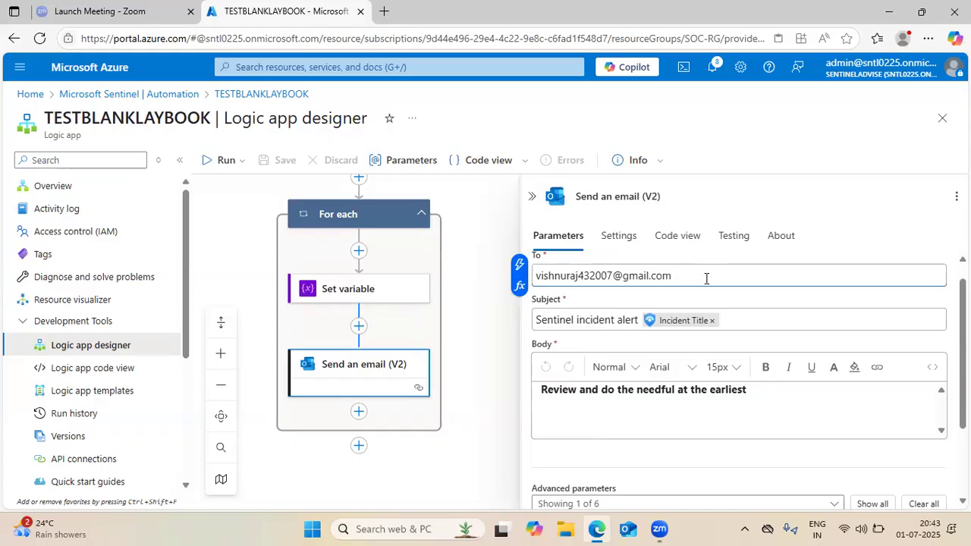
pyautogui.scroll(-2, 706, 278)
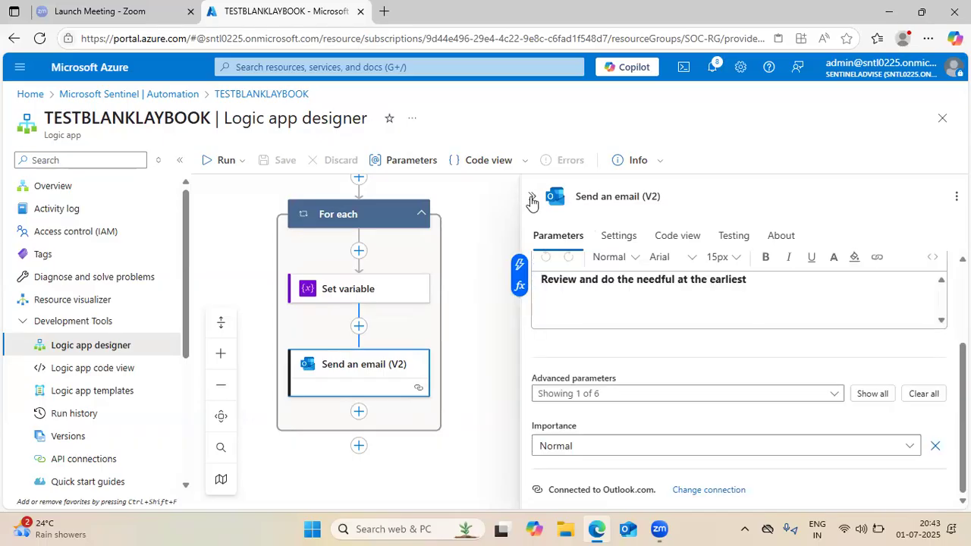
pyautogui.click(239, 168)
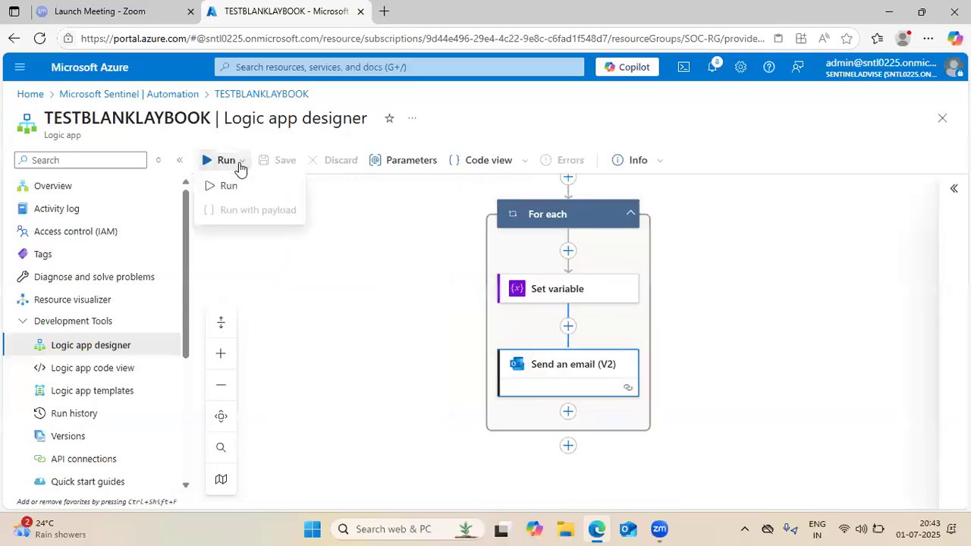
# - Choose Run to start a test run of the TESTBLANKLAYBOOK logic app
pyautogui.click(230, 184)
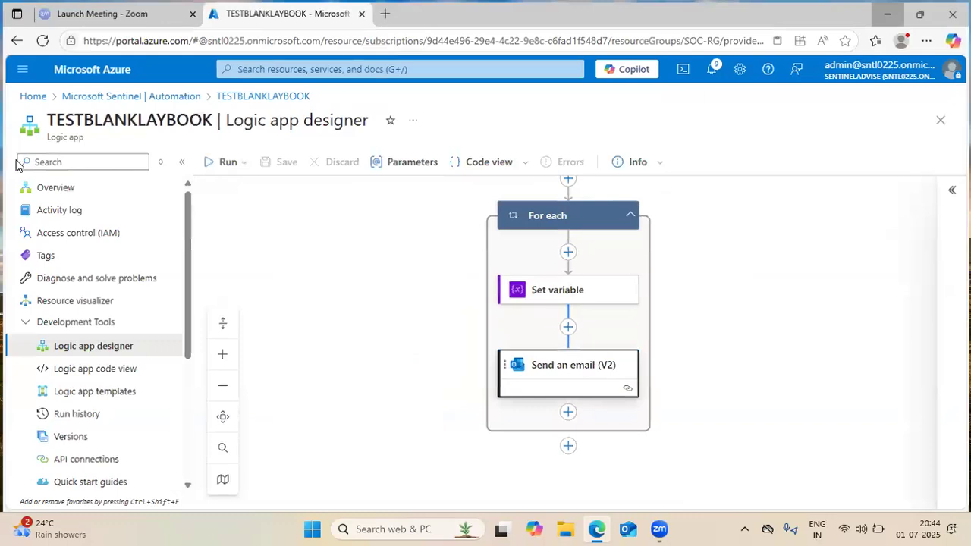
# - Show the Windows desktop and launch Firefox from its desktop icon
pyautogui.press('super+d')
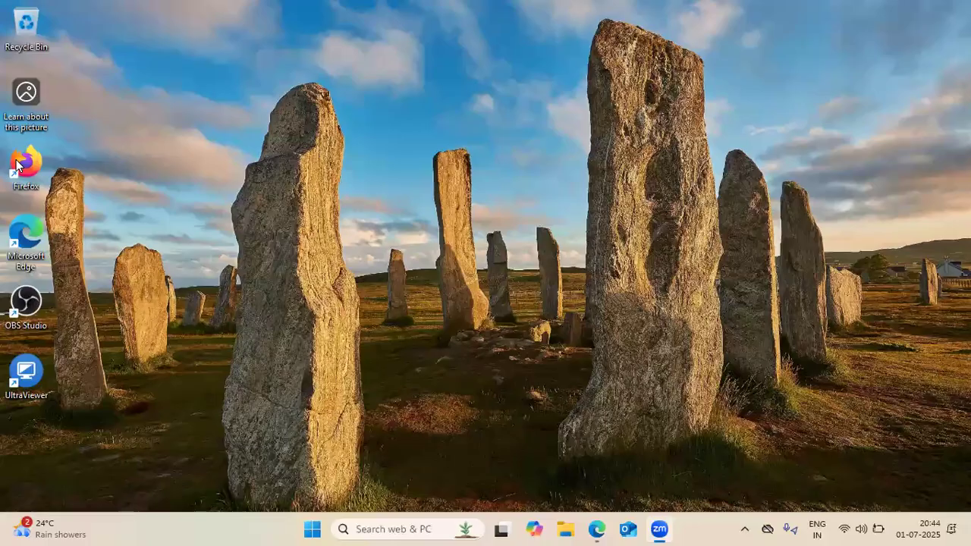
pyautogui.doubleClick(17, 165)
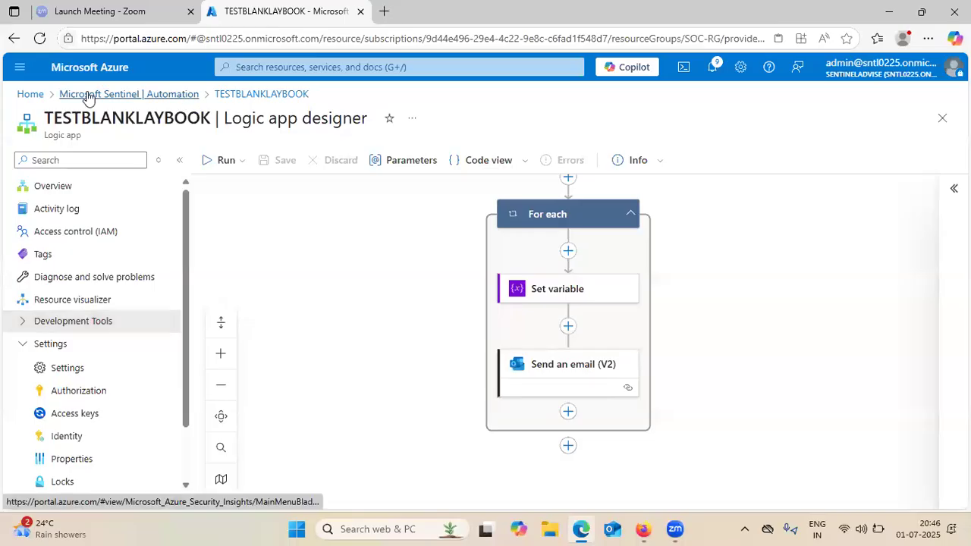
# - Return to Sentinel, open the Logs page and dismiss the Queries hub
pyautogui.click(89, 97)
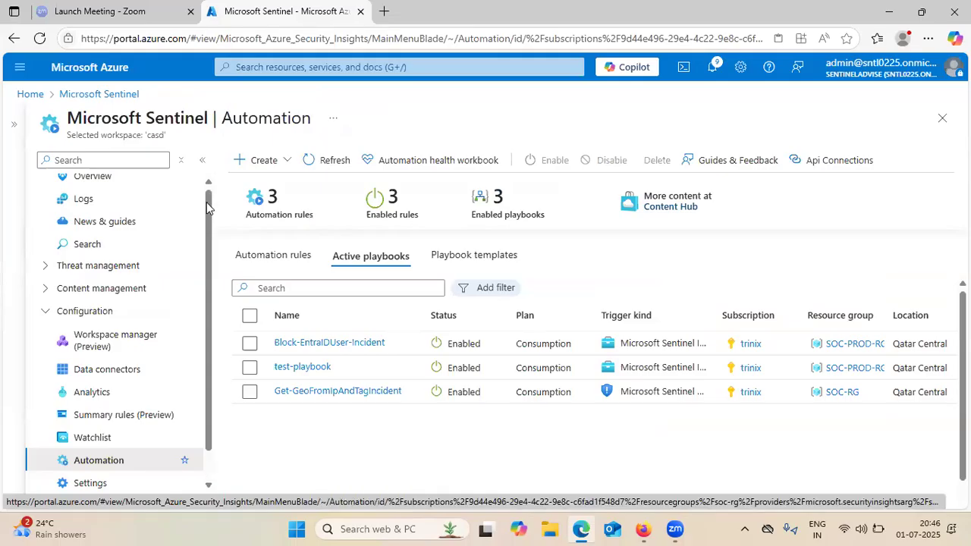
pyautogui.scroll(2, 113, 227)
pyautogui.click(80, 233)
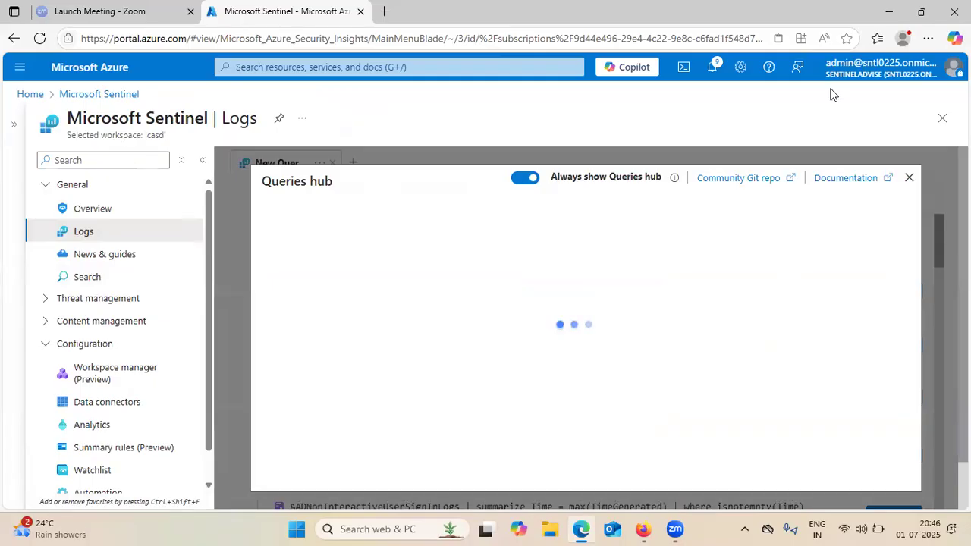
pyautogui.click(909, 177)
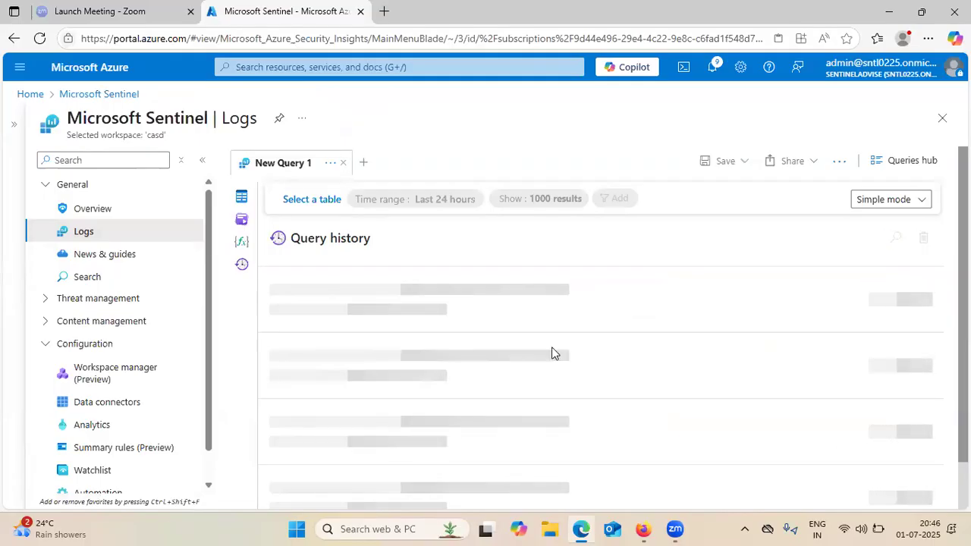
# - Expand Threat management in the Sentinel sidebar and open Incidents
pyautogui.scroll(-3, 553, 349)
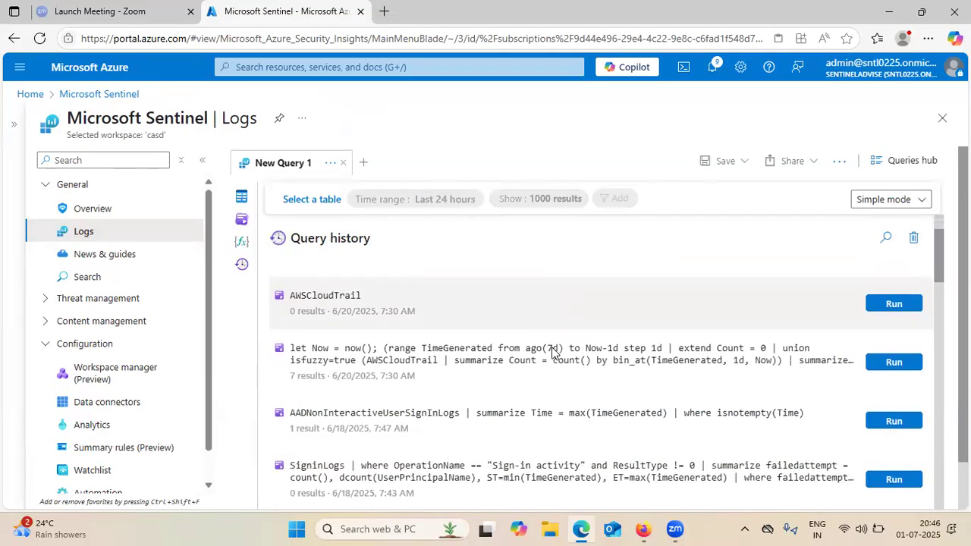
pyautogui.scroll(-1, 552, 352)
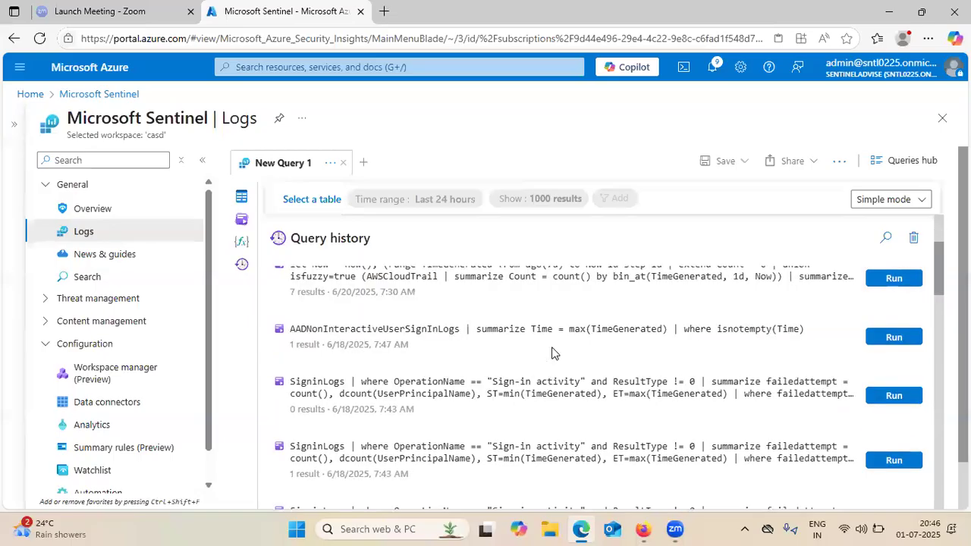
pyautogui.scroll(-2, 552, 352)
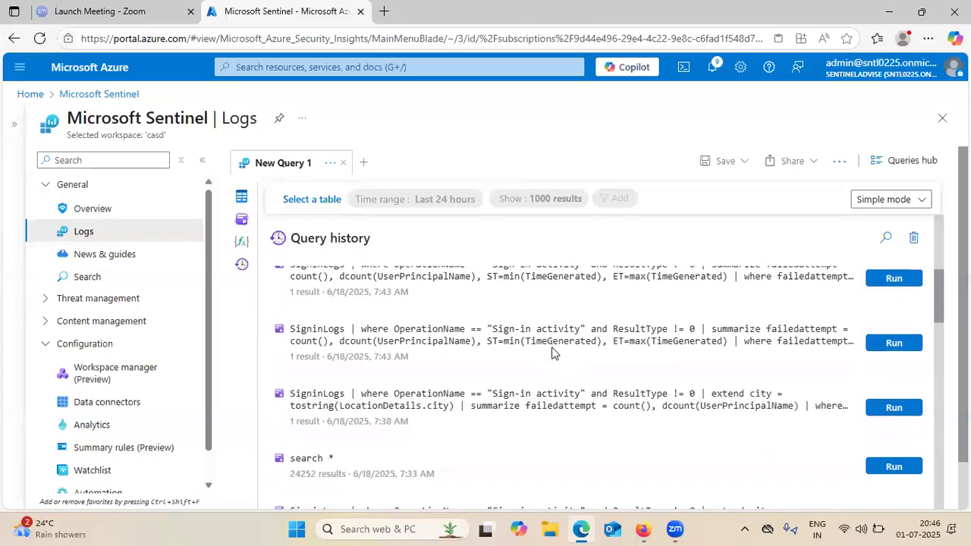
pyautogui.scroll(-1, 553, 352)
pyautogui.scroll(4, 552, 352)
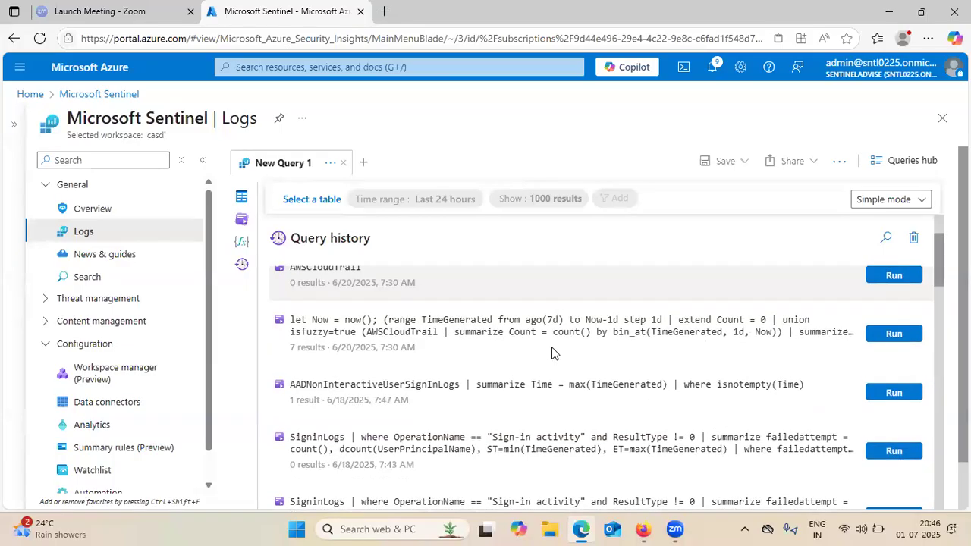
pyautogui.scroll(2, 552, 352)
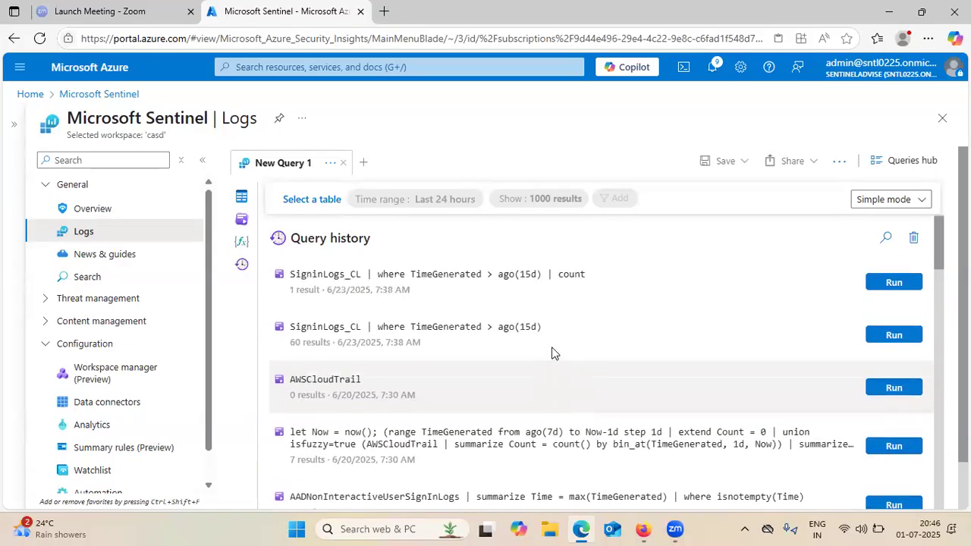
pyautogui.scroll(-4, 552, 352)
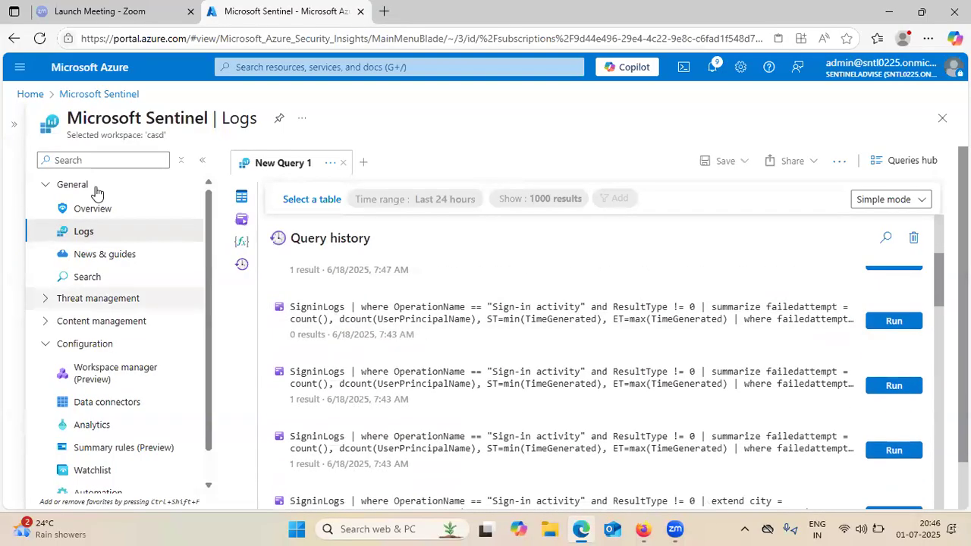
pyautogui.scroll(-1, 121, 432)
pyautogui.scroll(1, 125, 433)
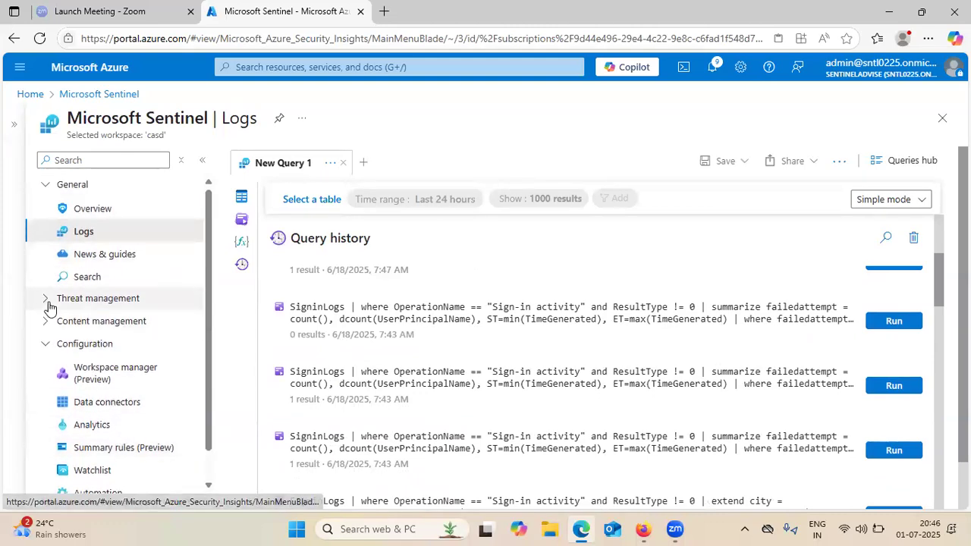
pyautogui.click(47, 299)
pyautogui.click(94, 327)
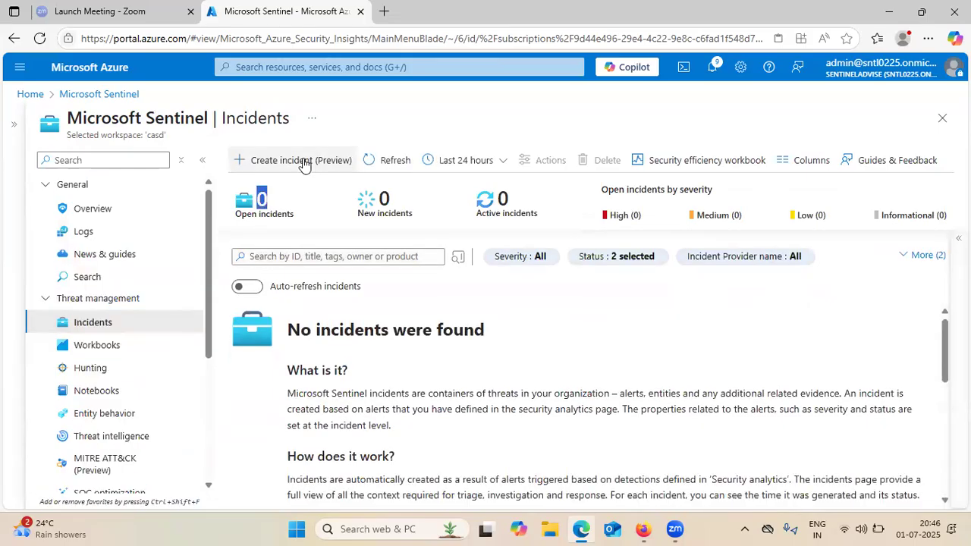
# - Create an incident titled 'test' with Medium severity and New status
pyautogui.click(302, 161)
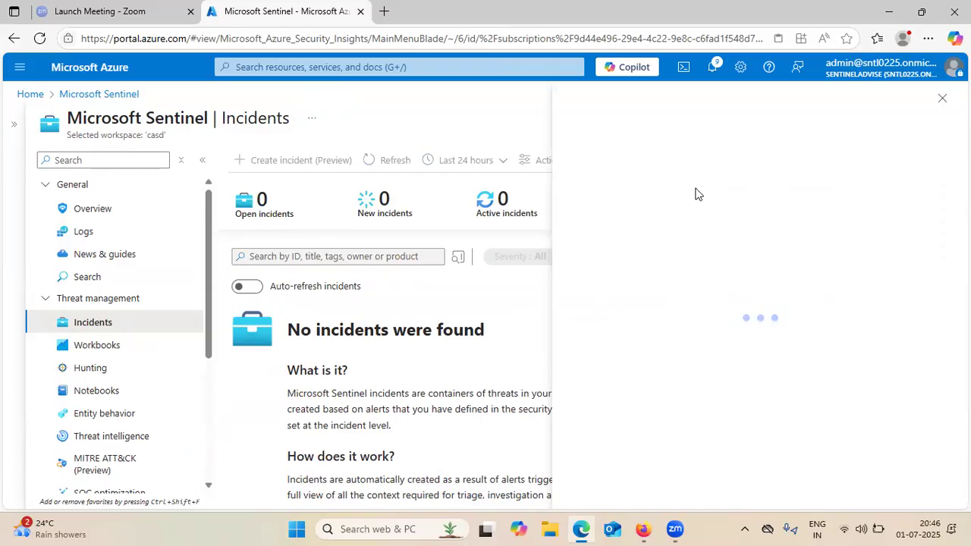
pyautogui.click(645, 173)
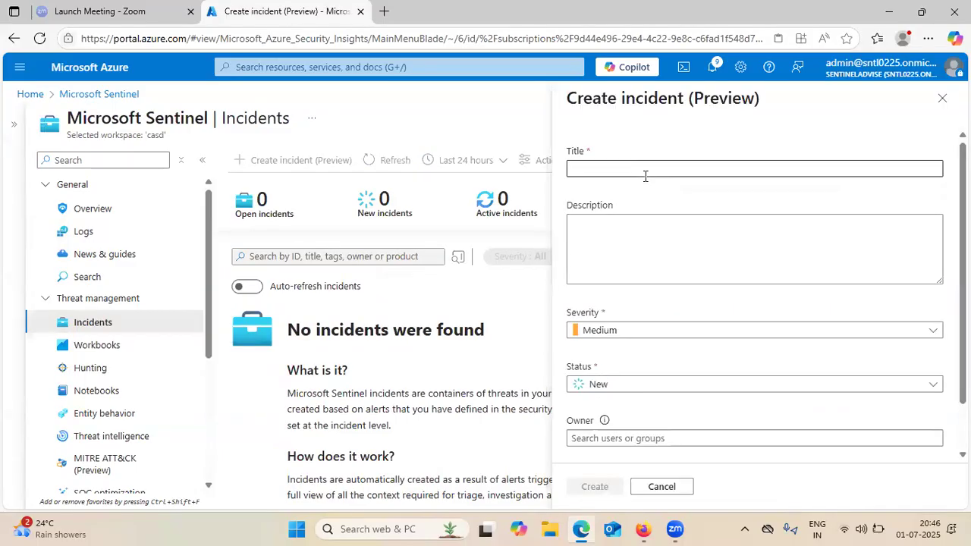
pyautogui.write('test')
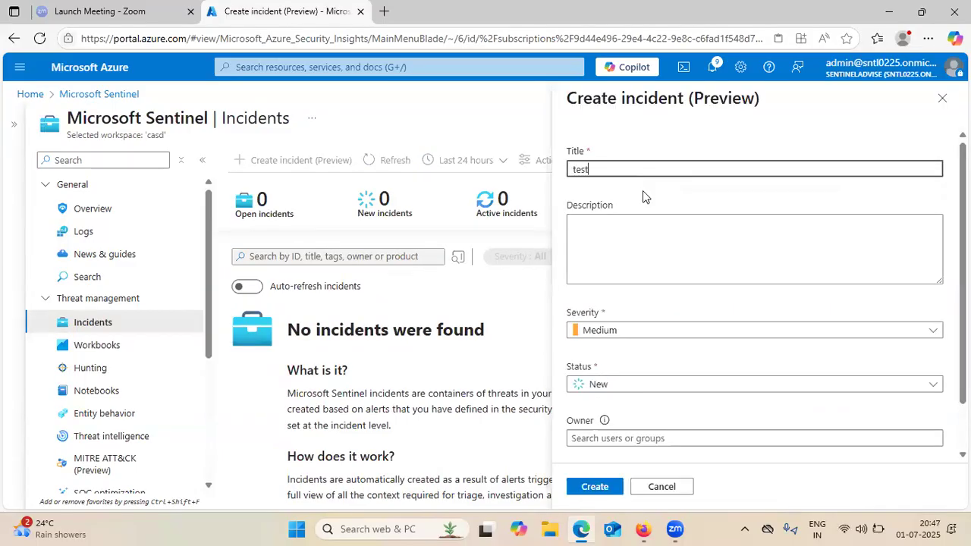
pyautogui.click(598, 489)
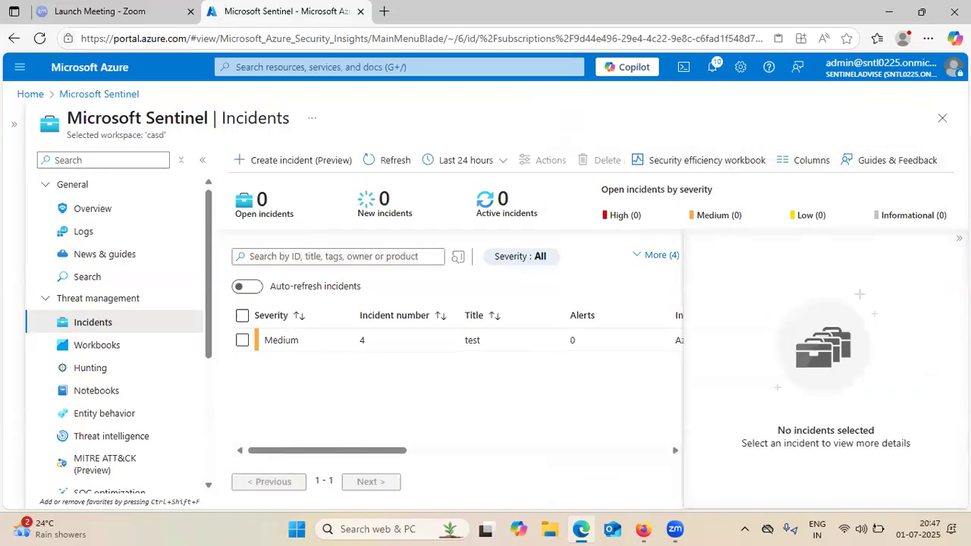
# - Run a playbook on incident 4 and open the TESTBLANKLAYBOOK Logic App overview
pyautogui.click(348, 349)
pyautogui.rightClick(348, 357)
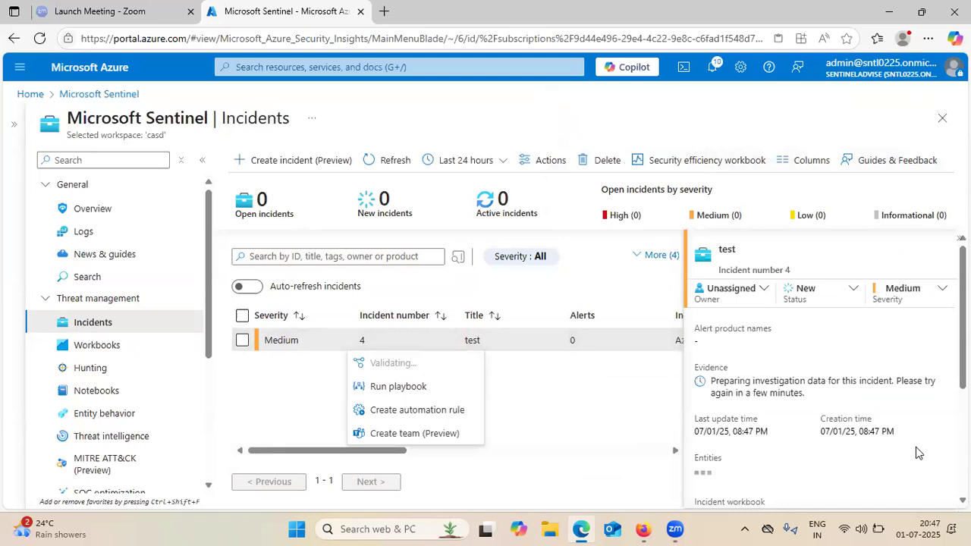
pyautogui.scroll(-3, 916, 447)
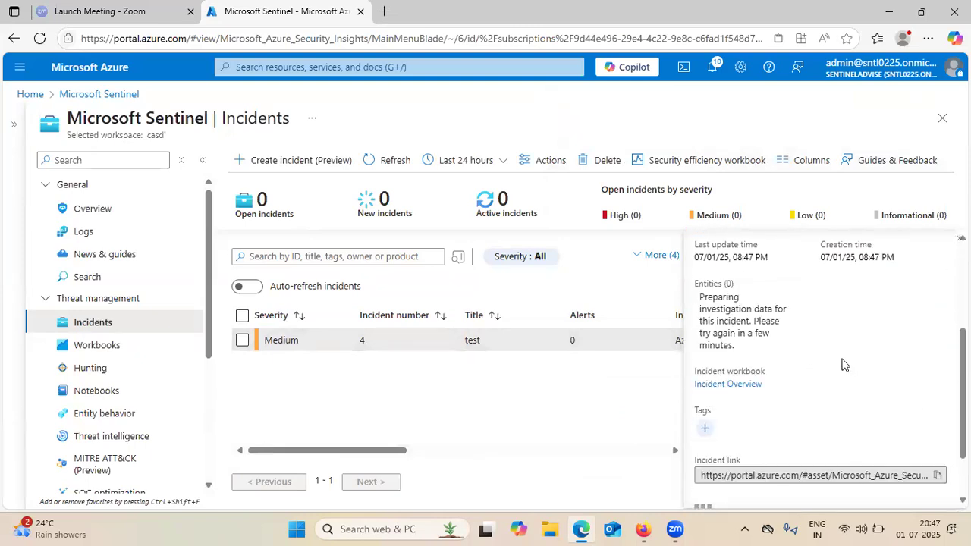
pyautogui.scroll(-3, 843, 364)
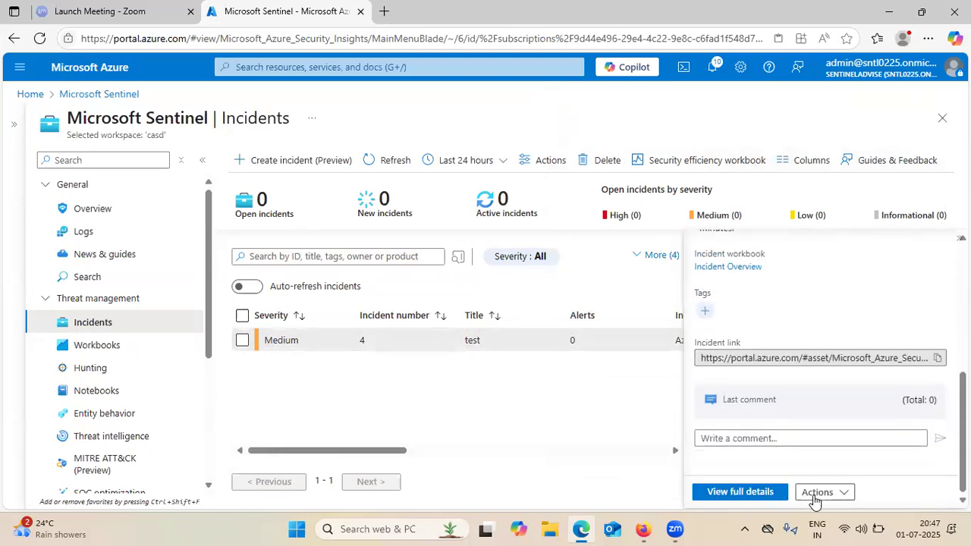
pyautogui.click(814, 495)
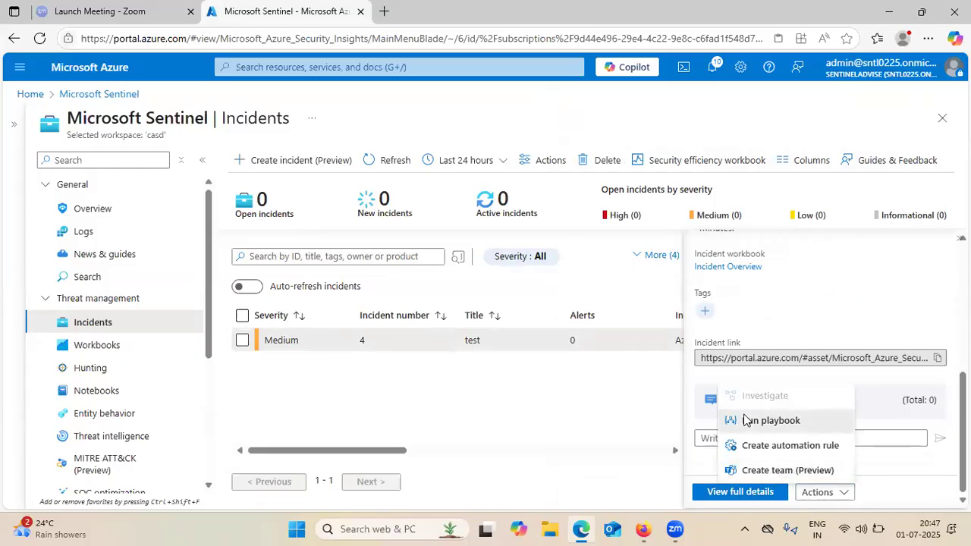
pyautogui.click(742, 422)
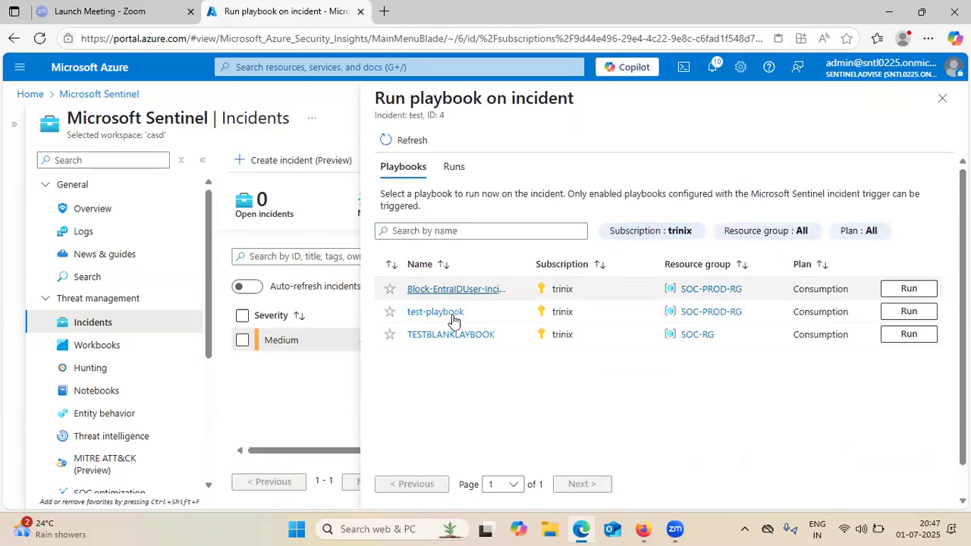
pyautogui.click(452, 334)
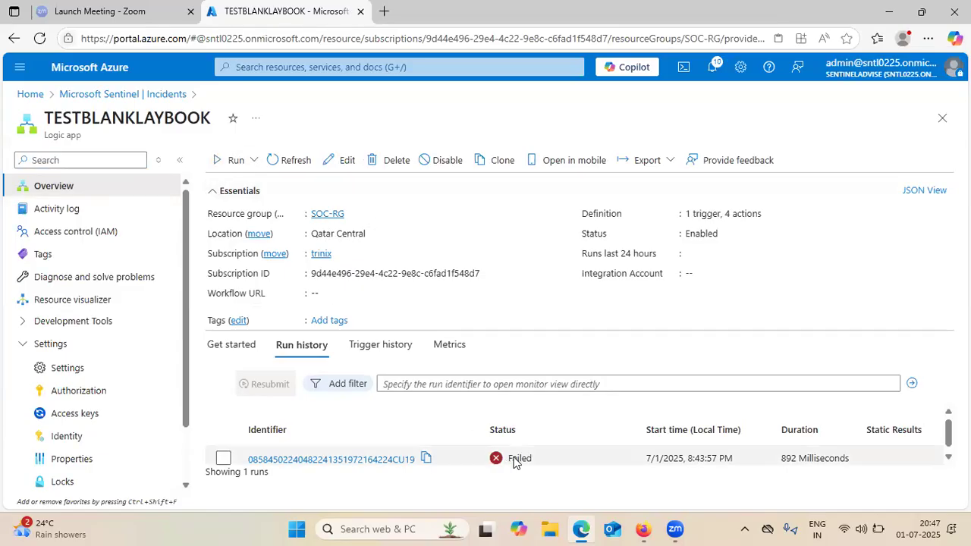
# - Open the failed run and inspect the For each ExpressionEvaluationFailed error and its inner actions
pyautogui.click(391, 462)
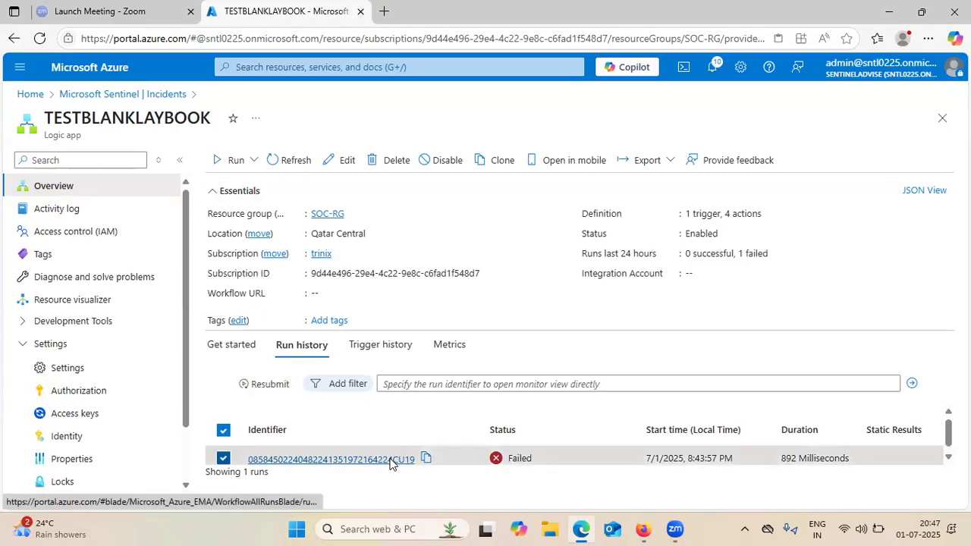
pyautogui.click(390, 460)
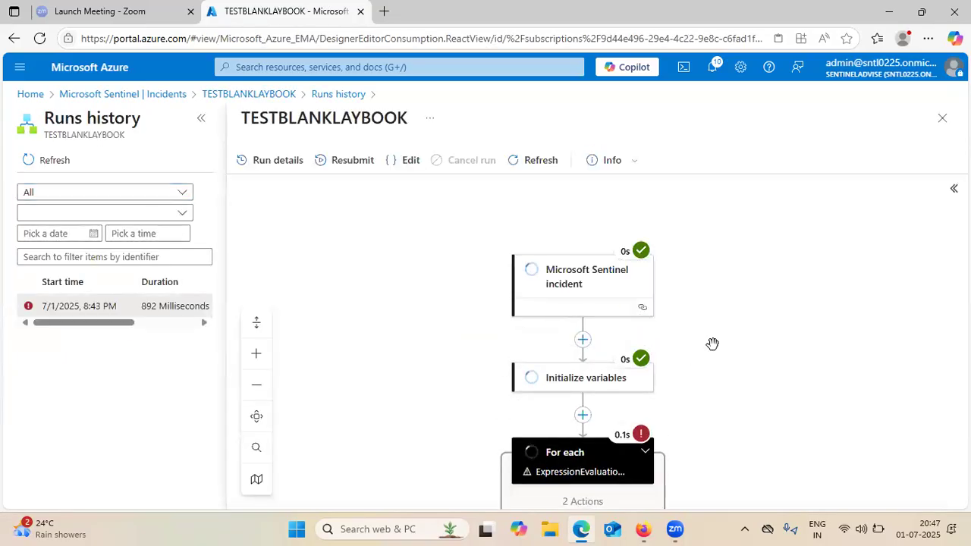
pyautogui.scroll(-1, 712, 344)
pyautogui.click(630, 366)
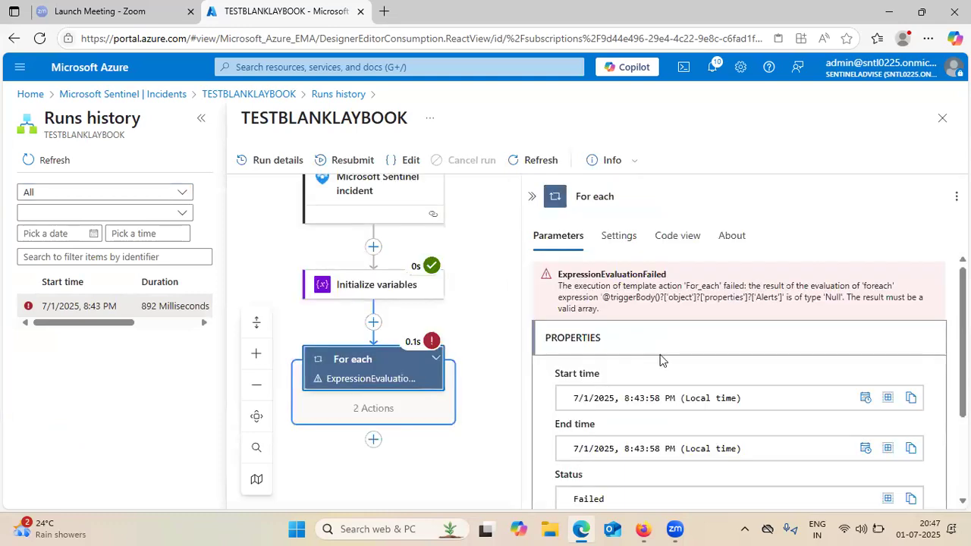
pyautogui.scroll(-1, 660, 360)
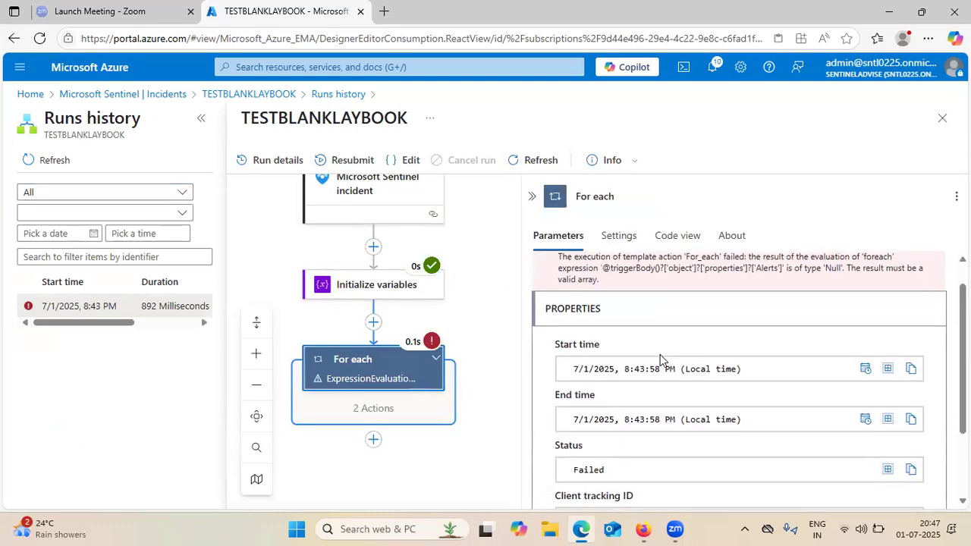
pyautogui.click(437, 361)
pyautogui.scroll(-1, 389, 443)
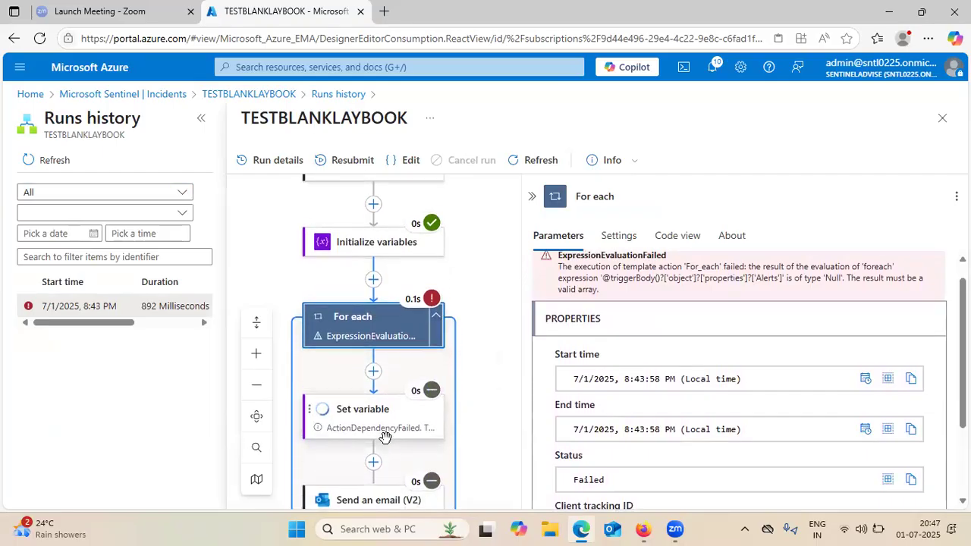
pyautogui.scroll(-2, 386, 438)
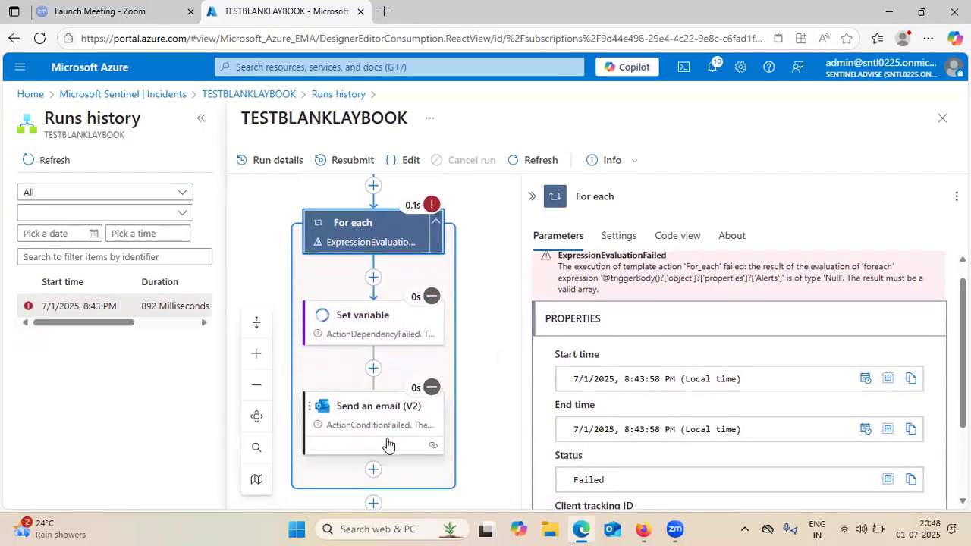
# - Check why Set variable was skipped and review the For each failure details again
pyautogui.click(413, 335)
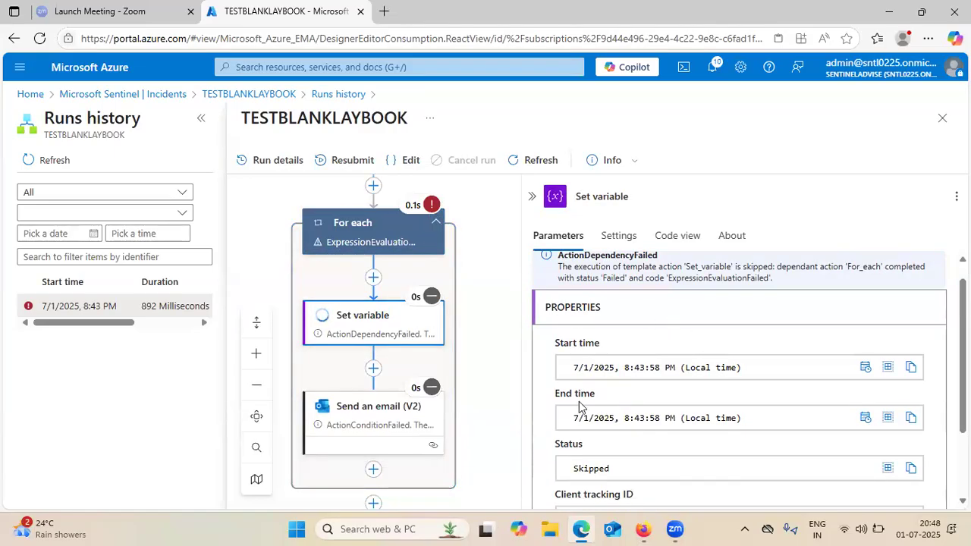
pyautogui.scroll(-1, 643, 416)
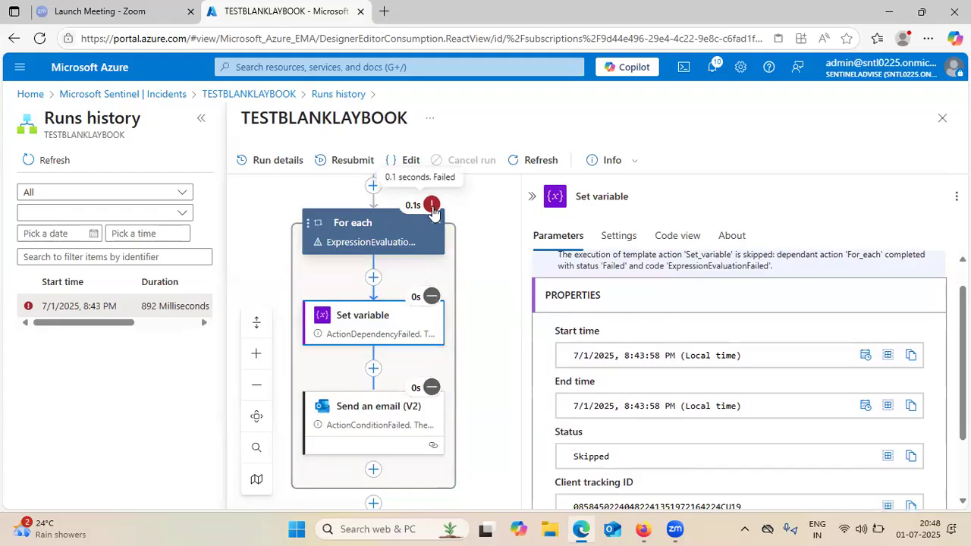
pyautogui.click(353, 230)
pyautogui.moveTo(510, 267); pyautogui.dragTo(607, 267)
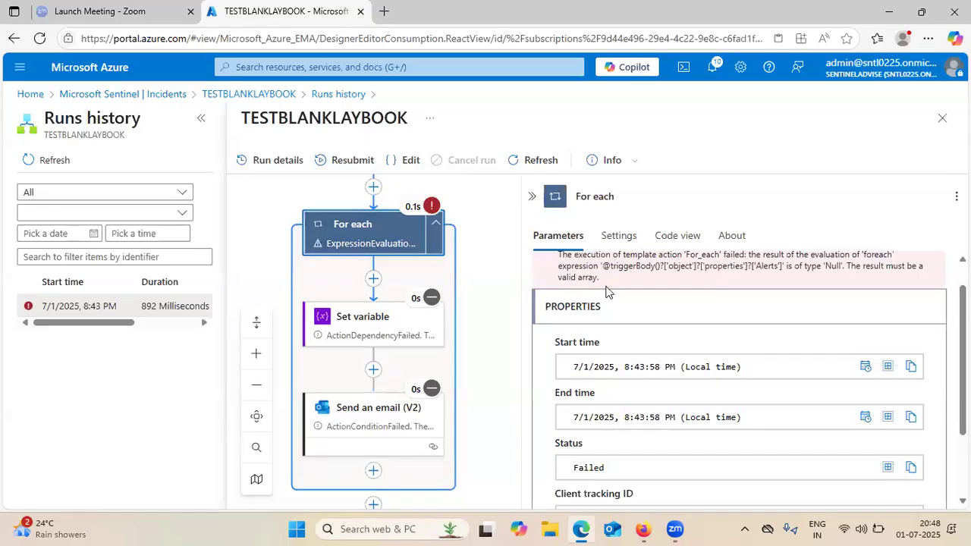
pyautogui.scroll(1, 607, 292)
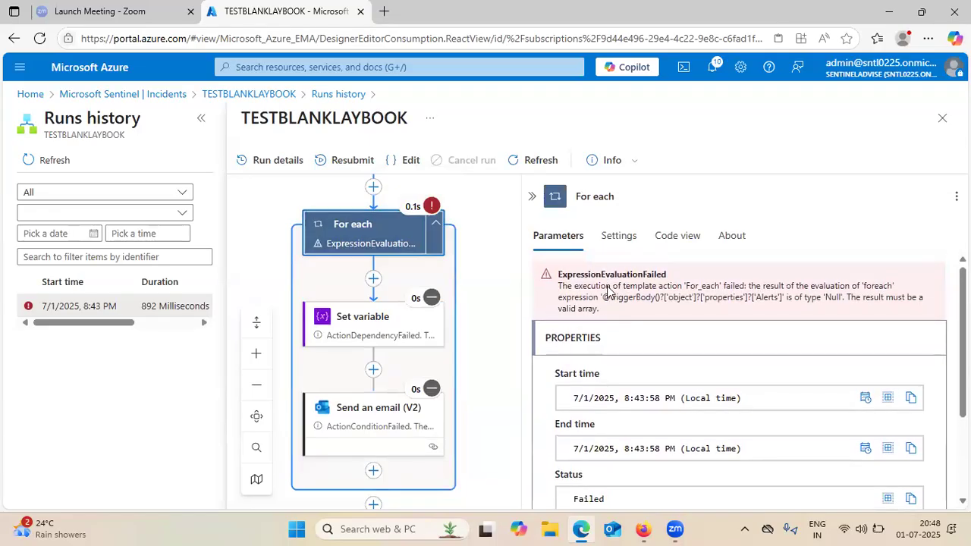
pyautogui.click(385, 244)
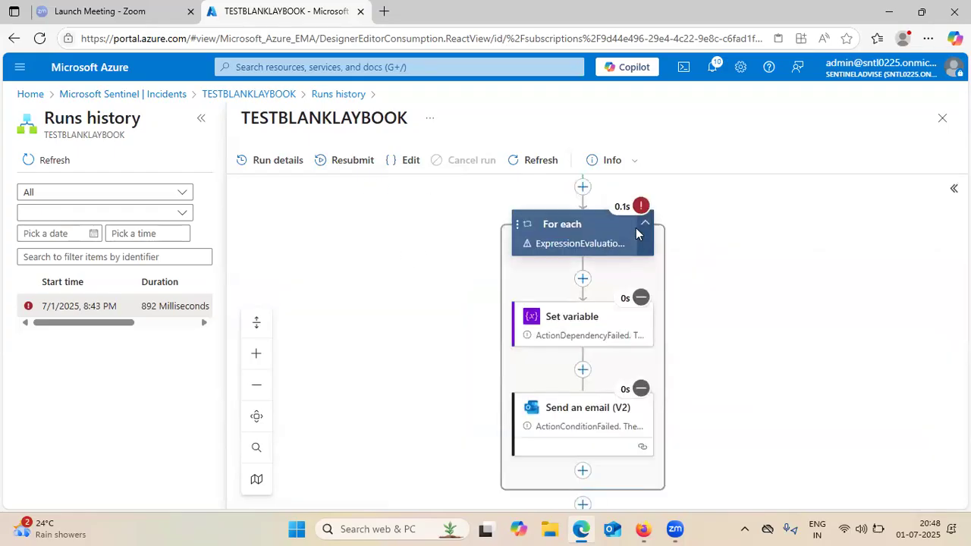
pyautogui.click(643, 225)
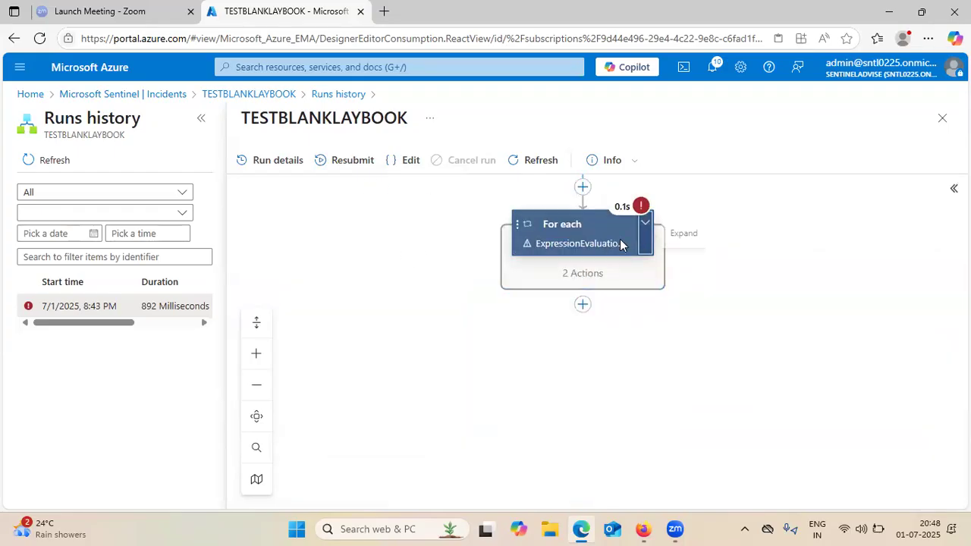
pyautogui.click(585, 255)
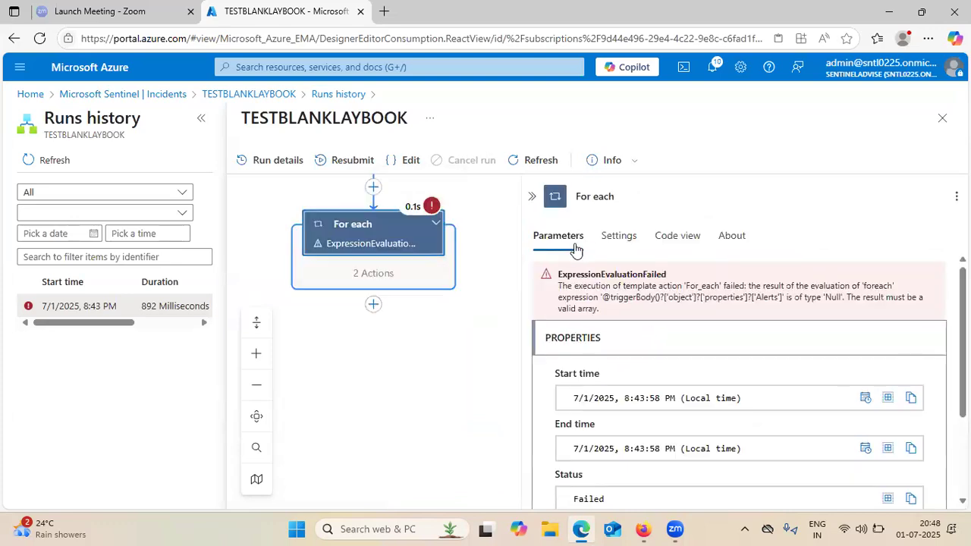
pyautogui.scroll(-3, 620, 394)
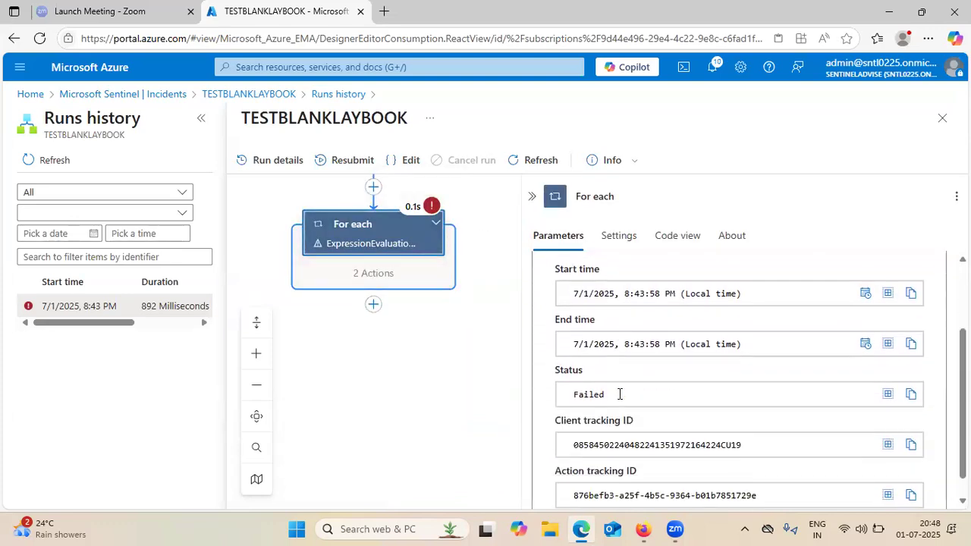
pyautogui.scroll(3, 620, 394)
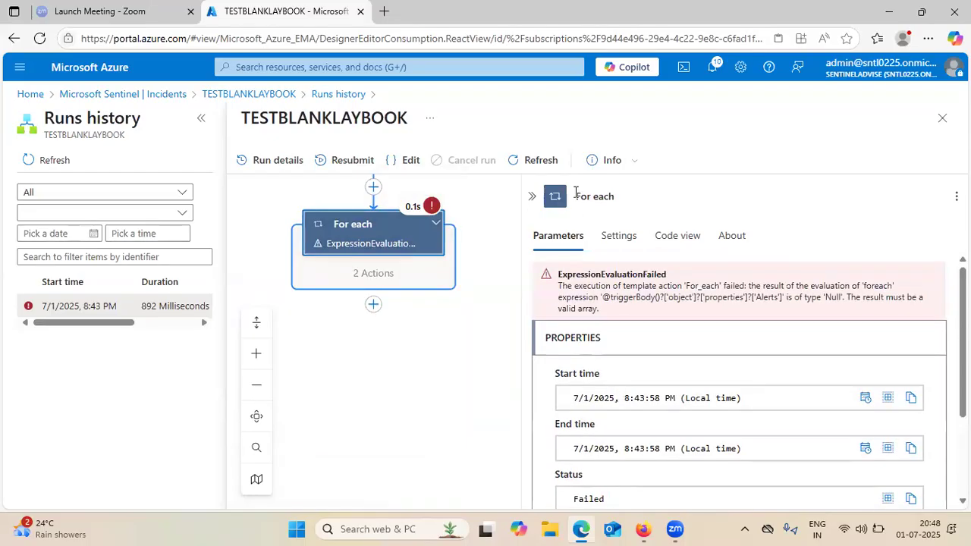
# - Review For each settings and Set variable details, then head back to TESTBLANKLAYBOOK
pyautogui.click(621, 252)
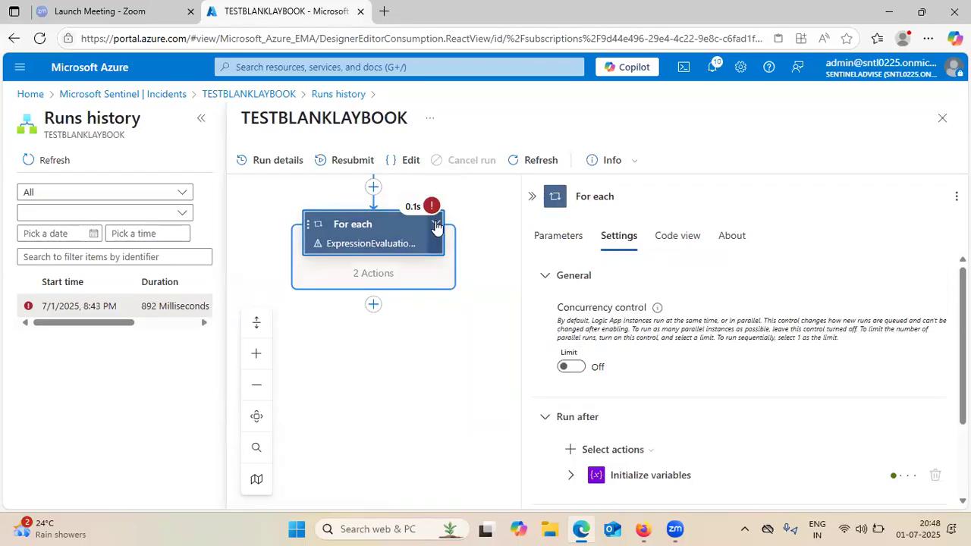
pyautogui.click(436, 224)
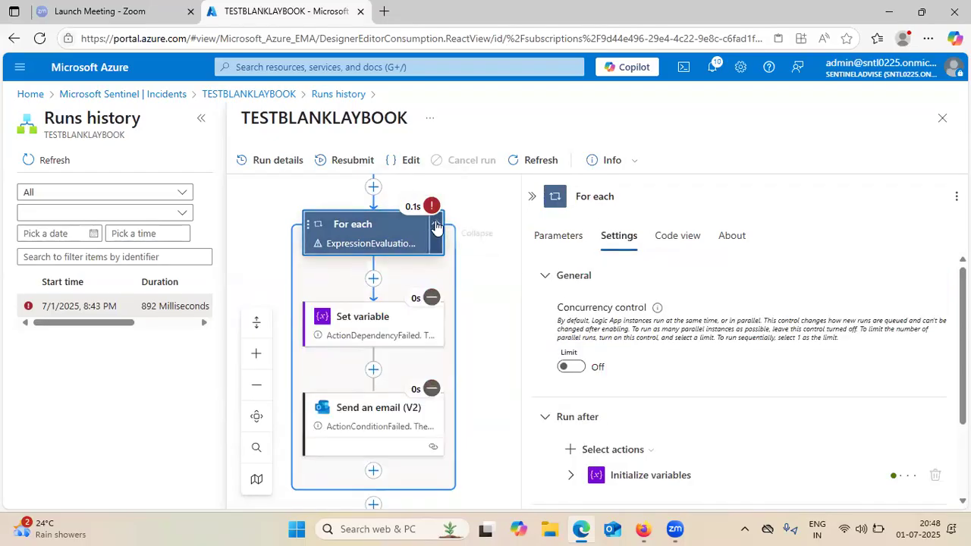
pyautogui.click(369, 347)
pyautogui.click(554, 344)
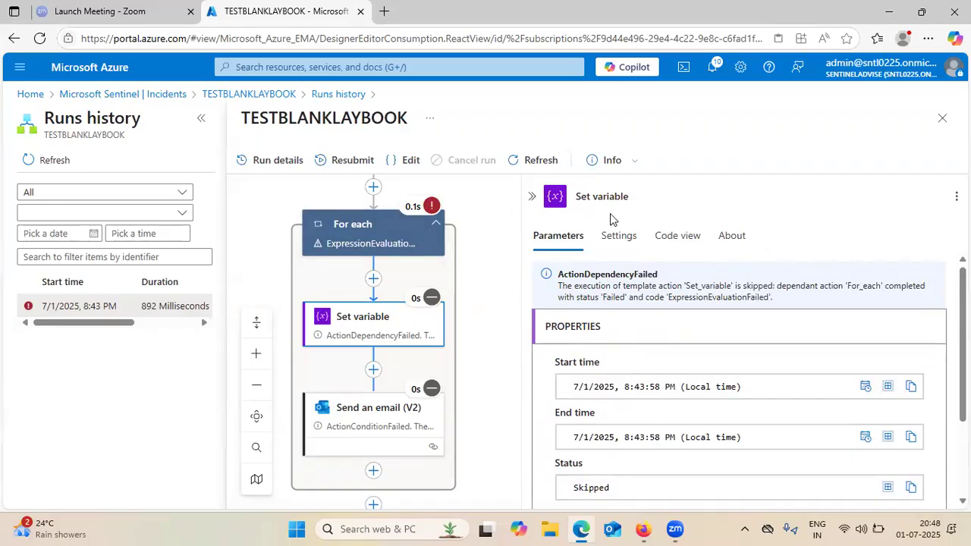
pyautogui.click(363, 244)
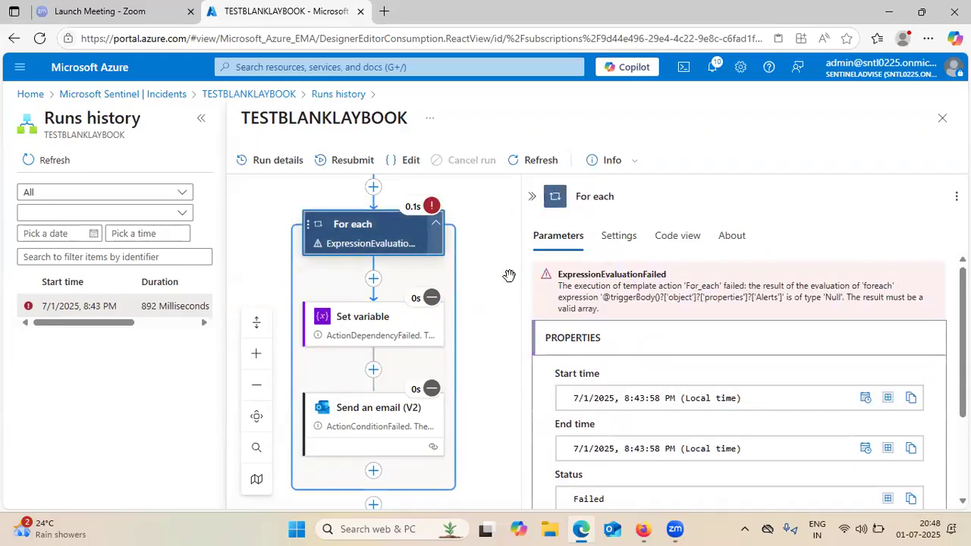
pyautogui.scroll(-2, 620, 277)
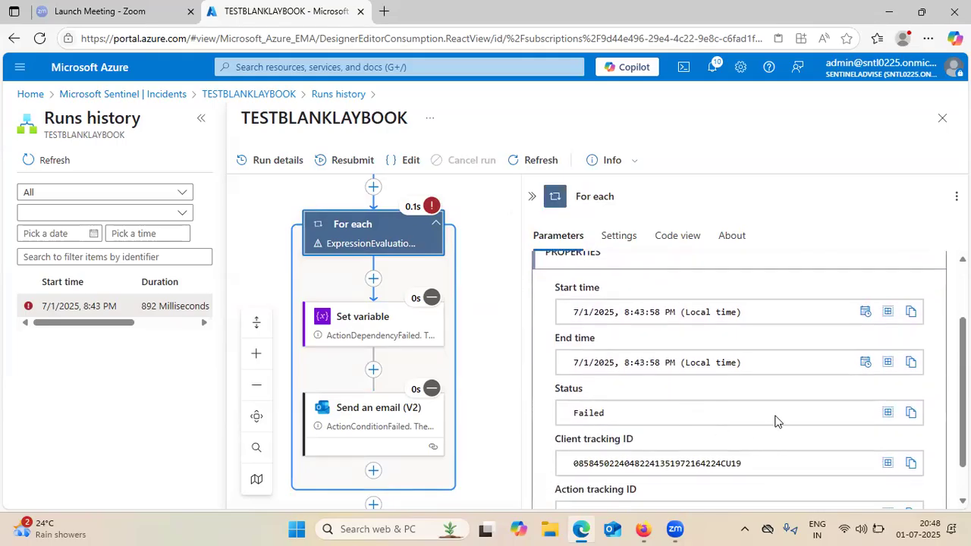
pyautogui.scroll(-1, 757, 421)
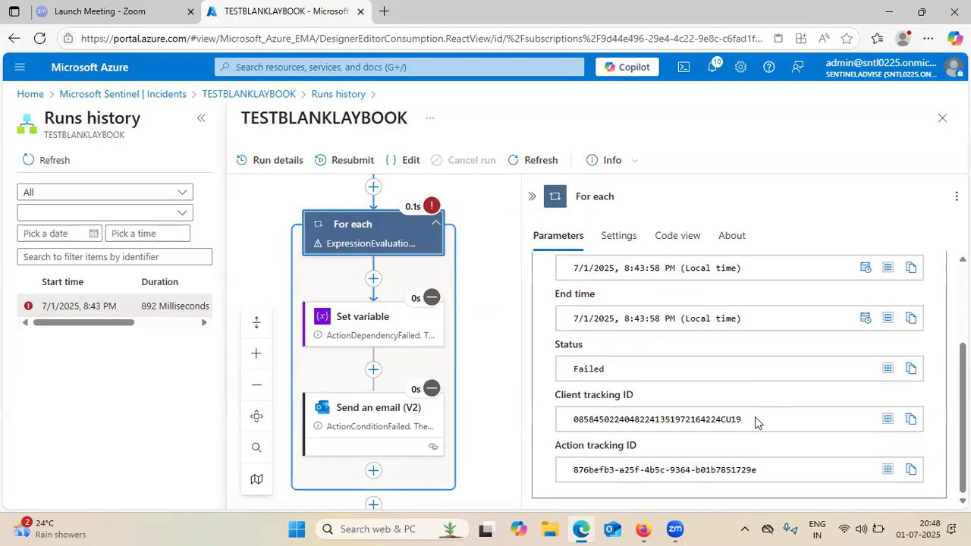
pyautogui.click(283, 97)
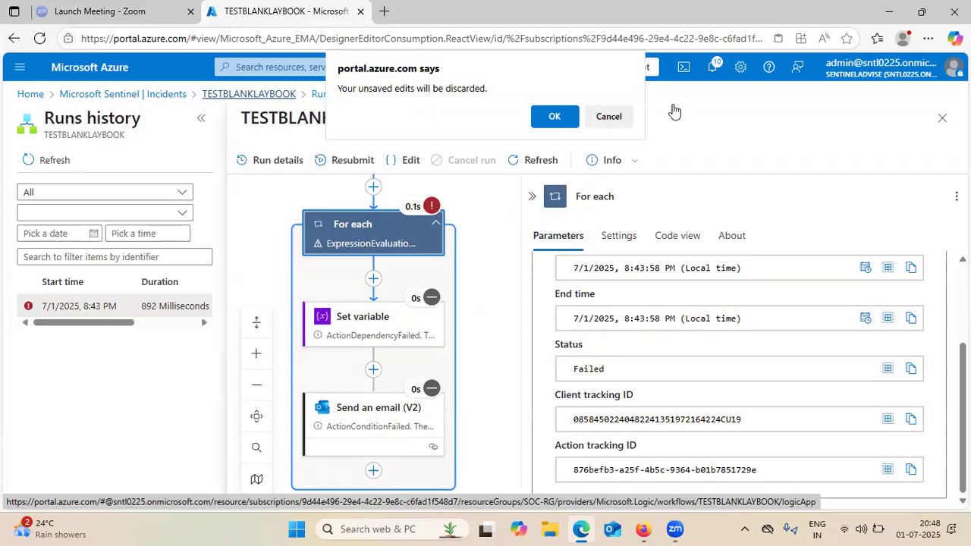
# - Cancel the discard warning, collapse Runs history, then leave the run discarding unsaved edits
pyautogui.click(608, 116)
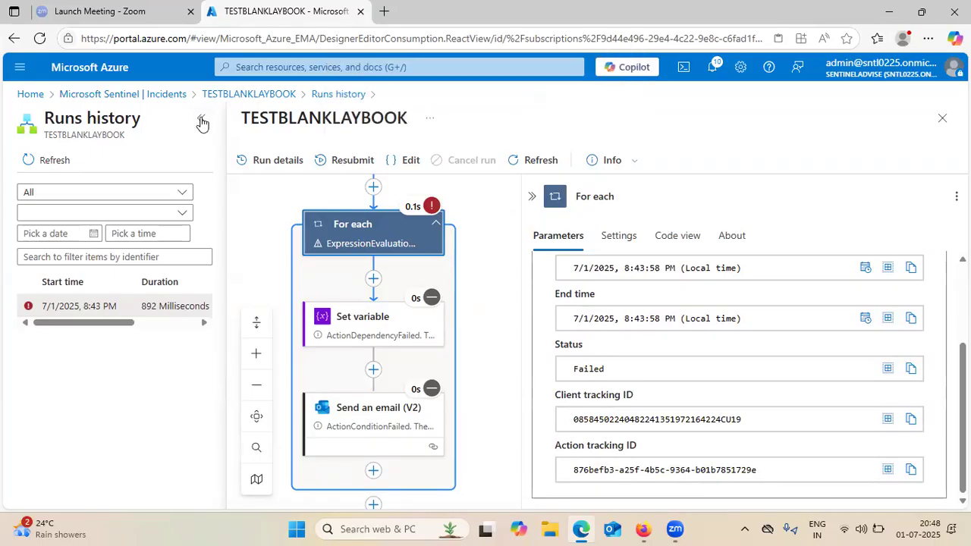
pyautogui.click(201, 118)
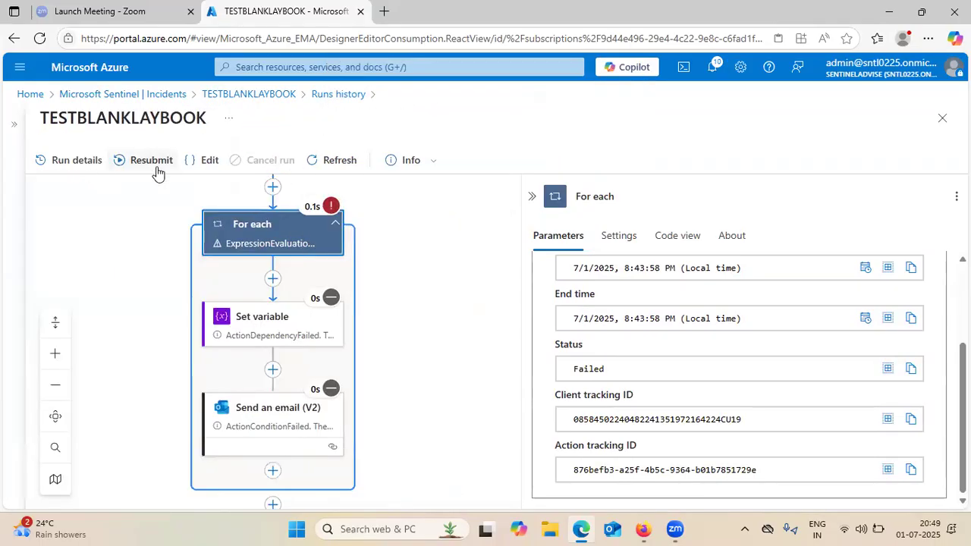
pyautogui.click(228, 96)
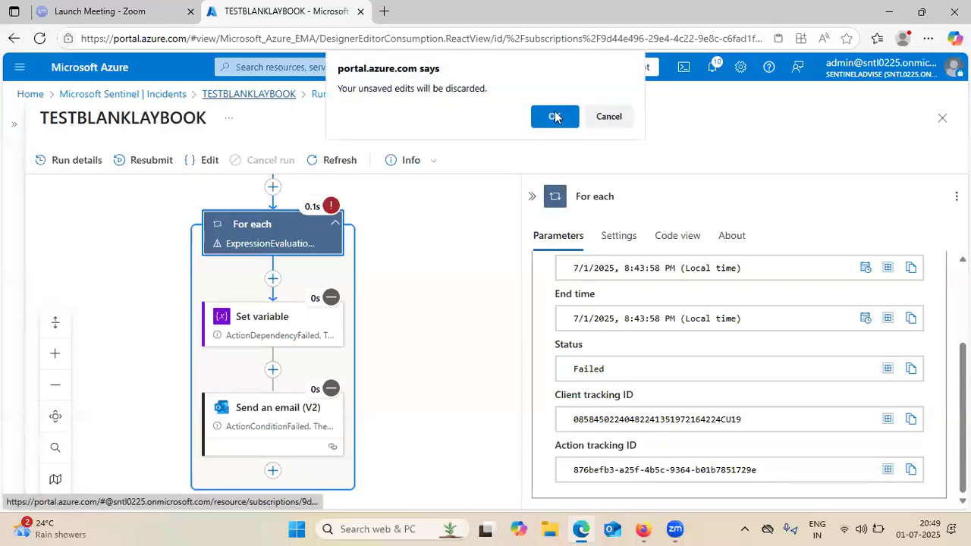
pyautogui.click(555, 115)
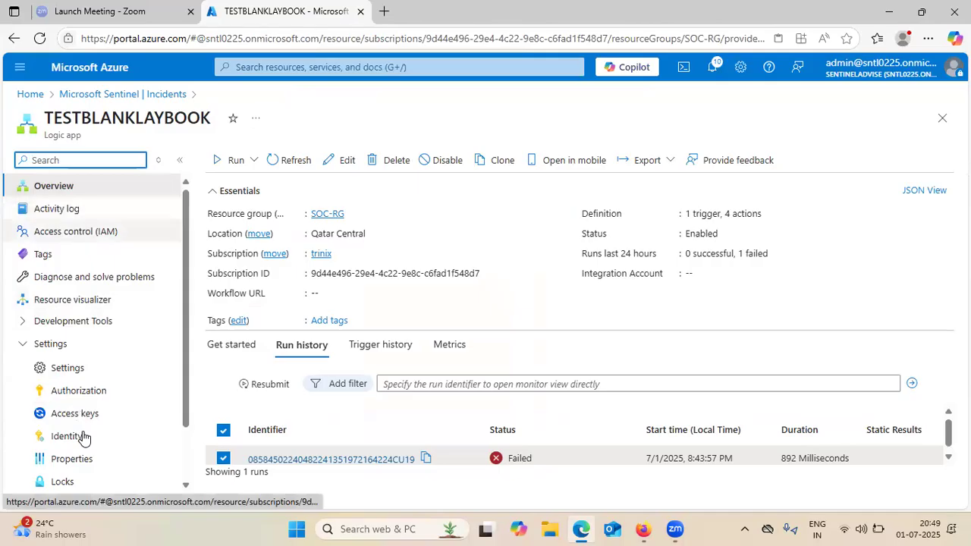
# - View the logic app's empty Automation Tasks page, then select Development Tools > Logic app designer
pyautogui.scroll(-3, 81, 438)
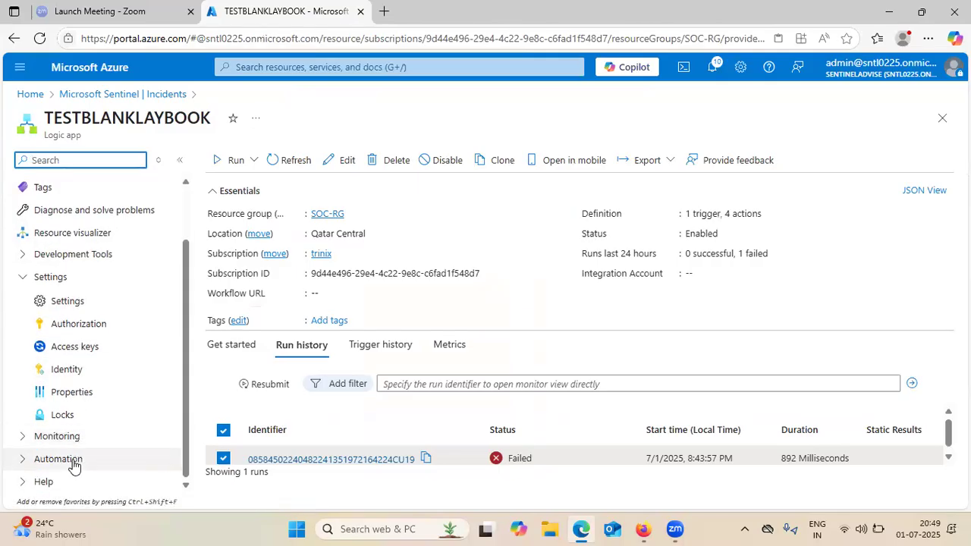
pyautogui.click(71, 459)
pyautogui.scroll(-2, 76, 441)
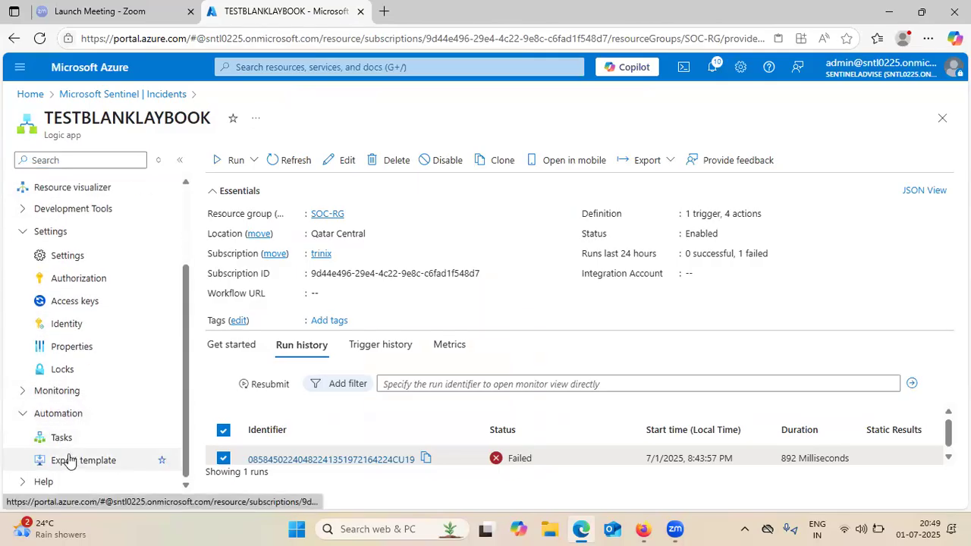
pyautogui.click(64, 437)
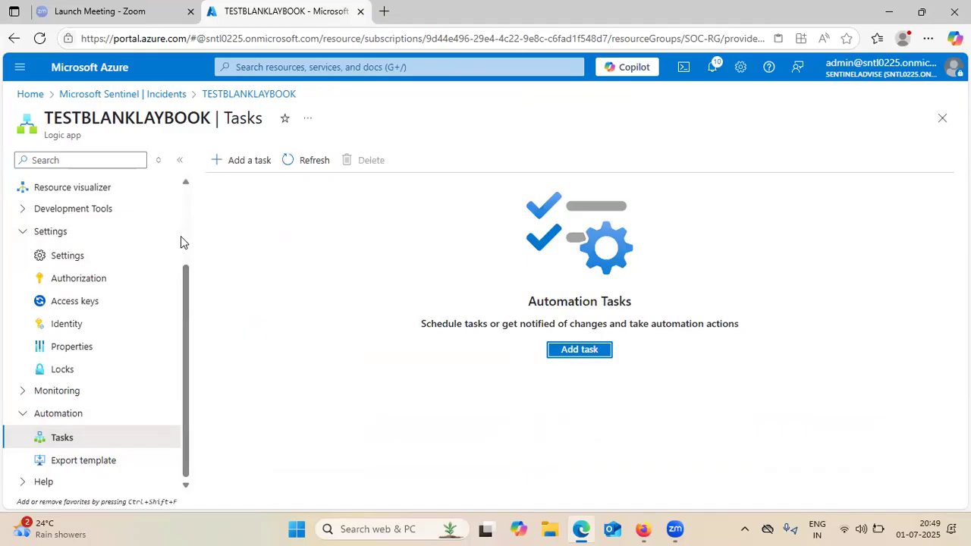
pyautogui.scroll(3, 181, 236)
pyautogui.scroll(-3, 69, 314)
pyautogui.scroll(3, 69, 314)
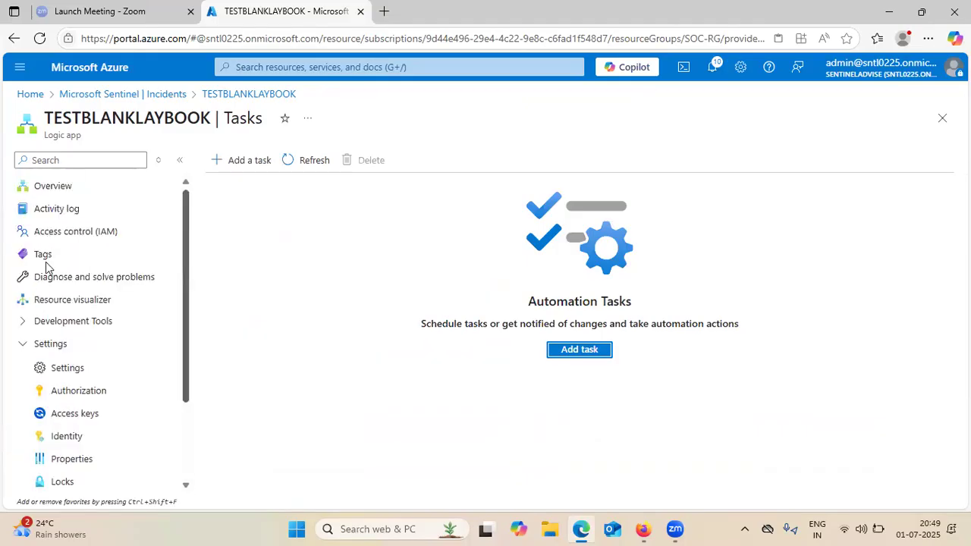
pyautogui.click(22, 321)
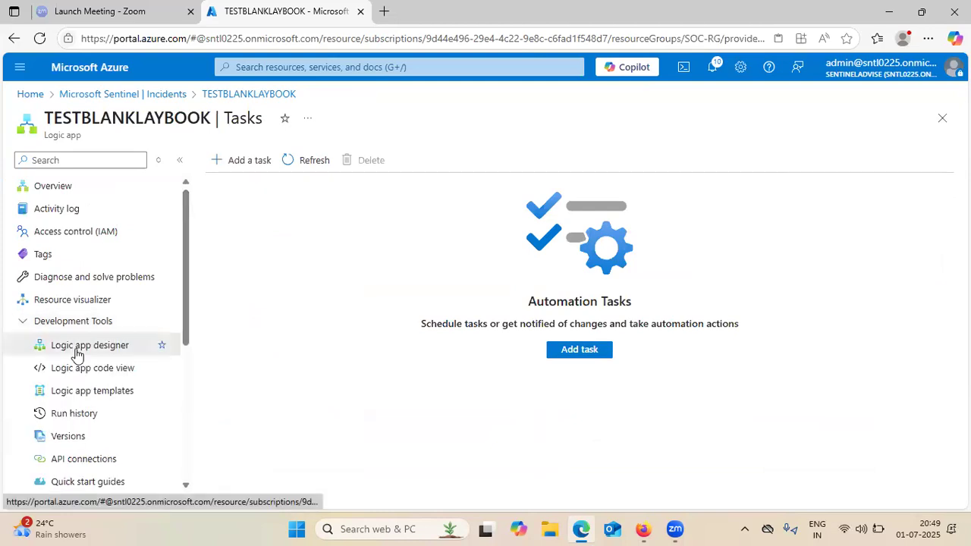
pyautogui.click(77, 347)
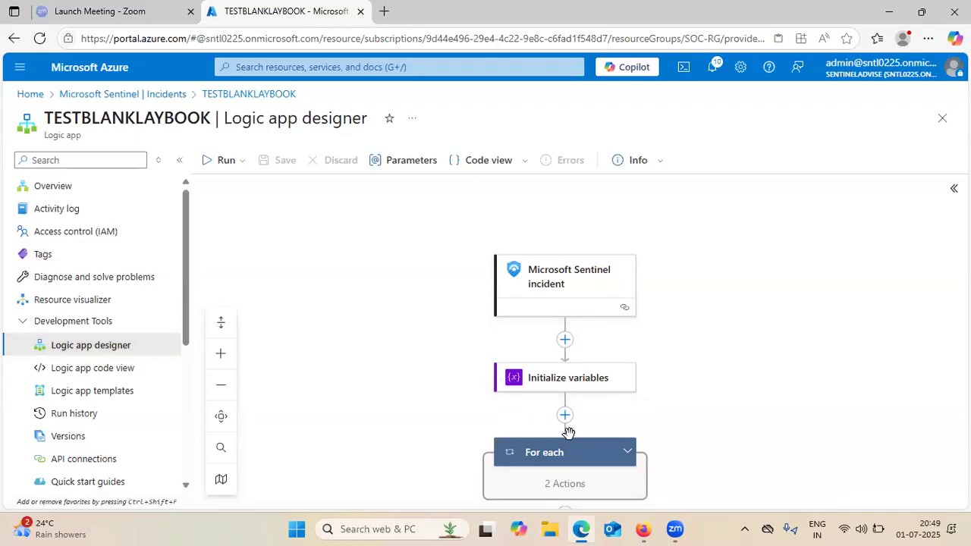
# - Expand the For each loop and review its Settings and Alerts input parameter
pyautogui.click(629, 453)
pyautogui.scroll(-3, 626, 406)
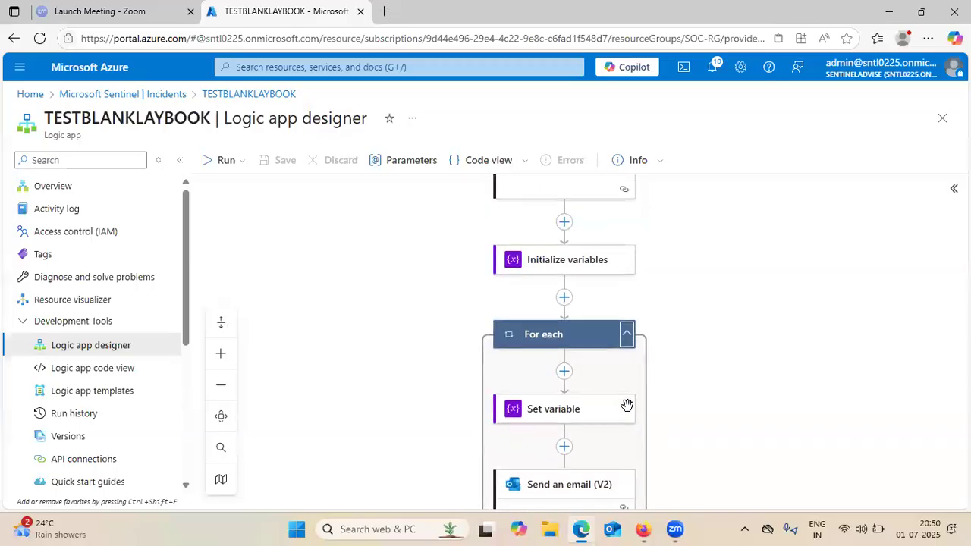
pyautogui.click(585, 338)
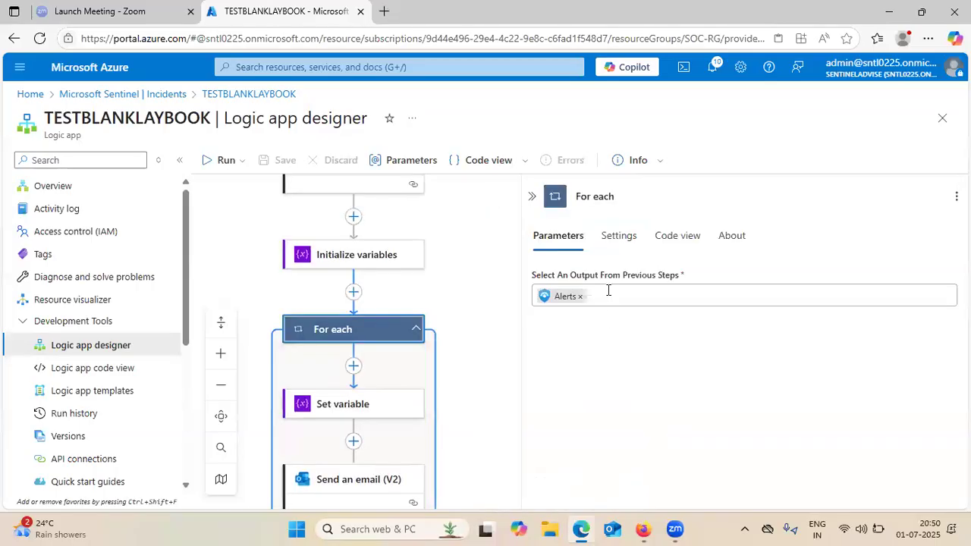
pyautogui.click(638, 238)
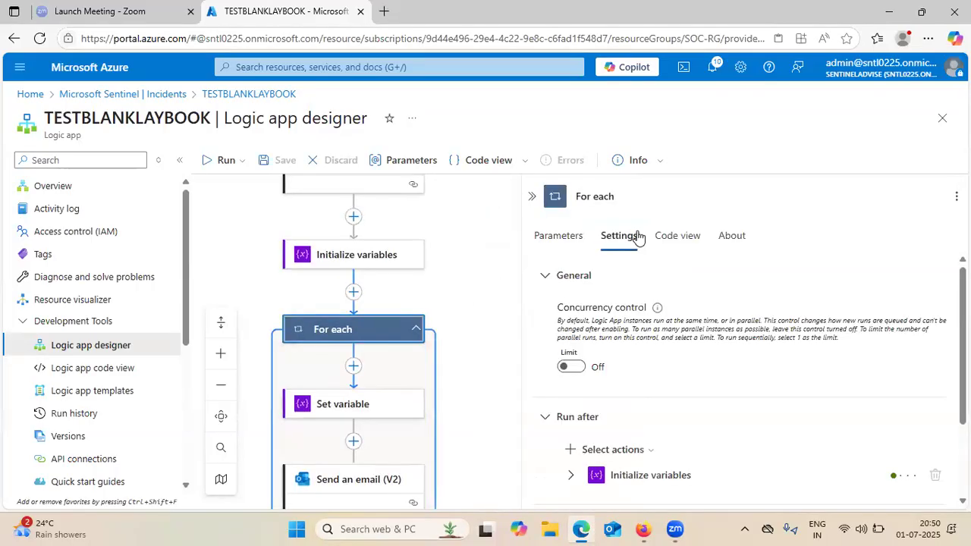
pyautogui.scroll(-2, 690, 388)
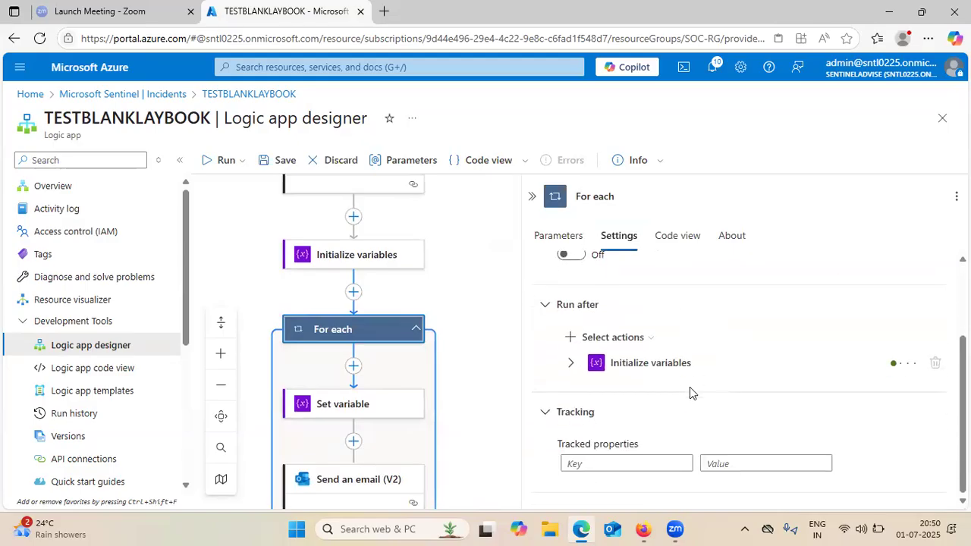
pyautogui.scroll(2, 690, 387)
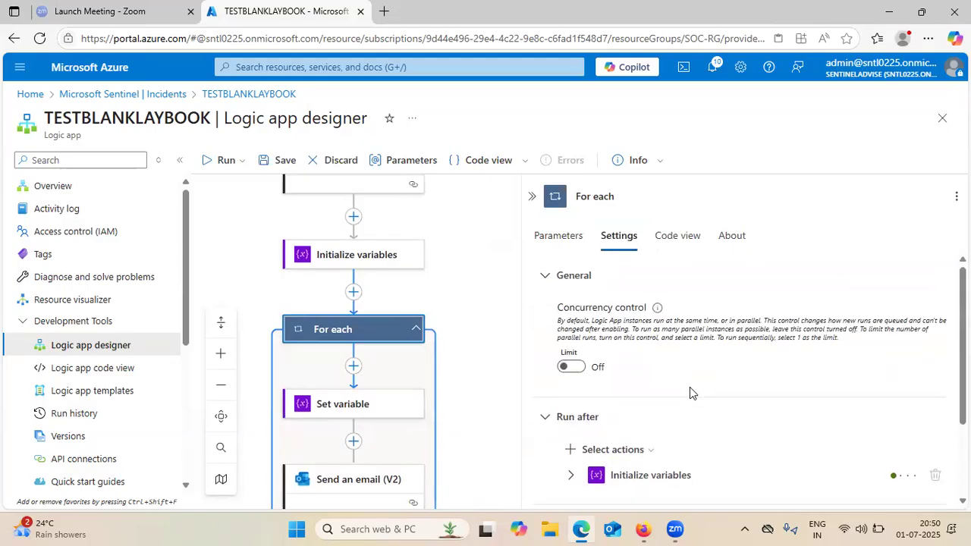
pyautogui.click(569, 242)
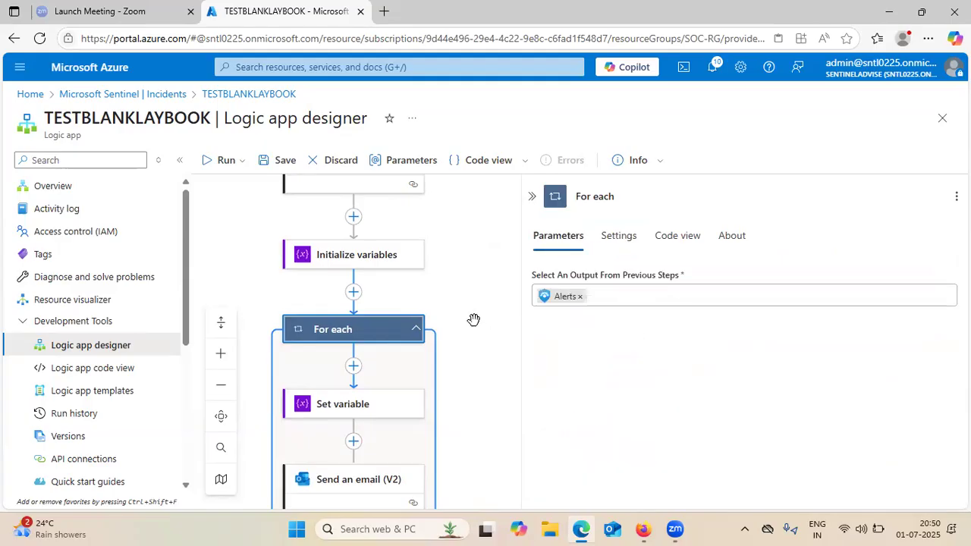
# - Inspect the Initialize variables step, its settings, and the Microsoft Sentinel incident trigger
pyautogui.moveTo(571, 299)
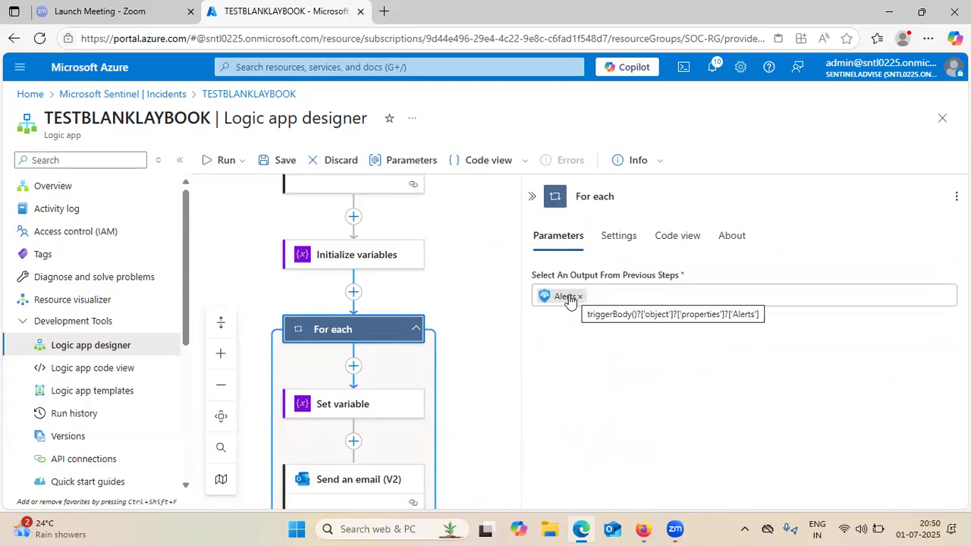
pyautogui.click(359, 264)
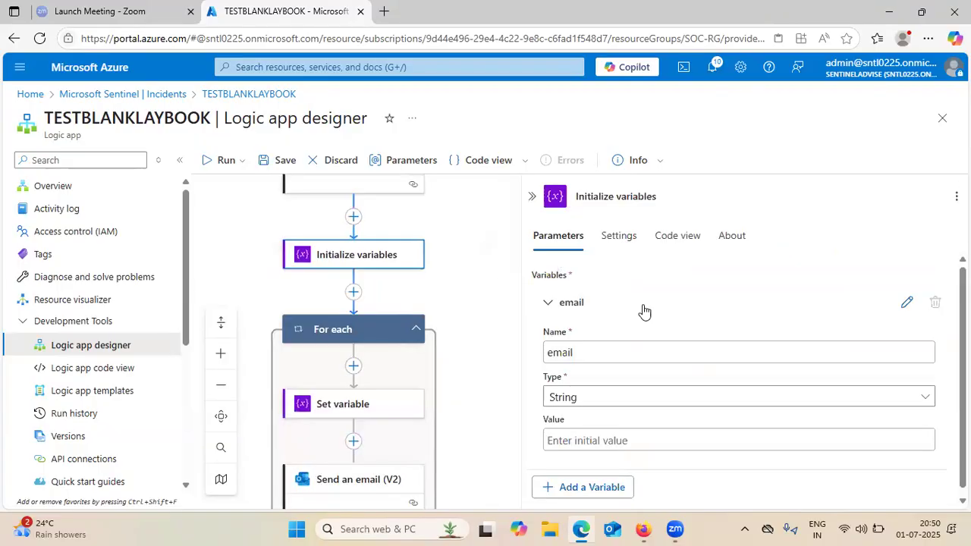
pyautogui.scroll(-1, 650, 321)
pyautogui.scroll(3, 438, 205)
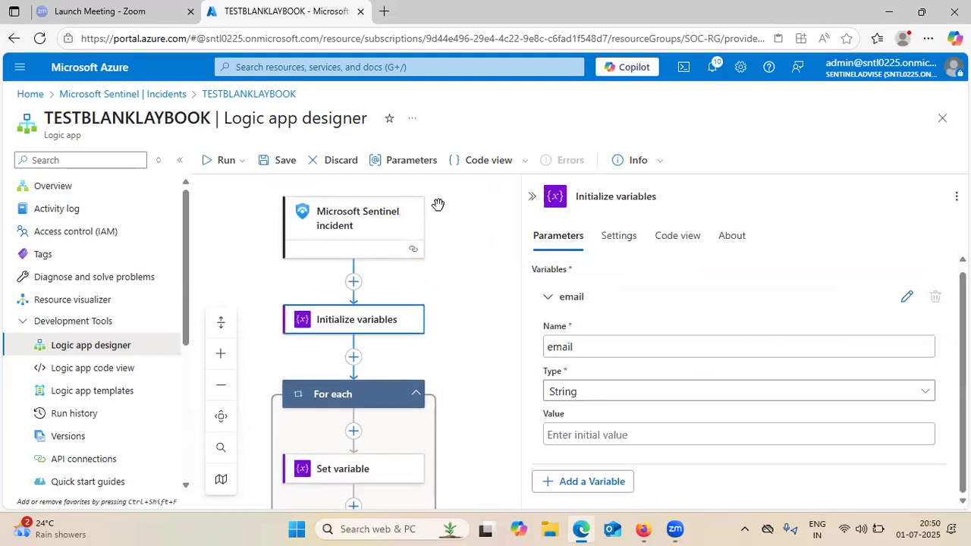
pyautogui.click(364, 265)
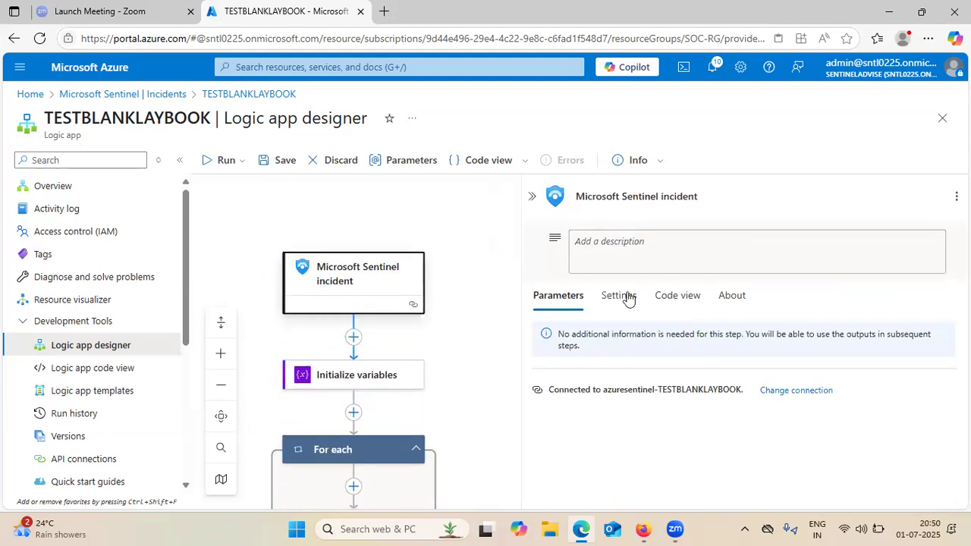
pyautogui.click(357, 375)
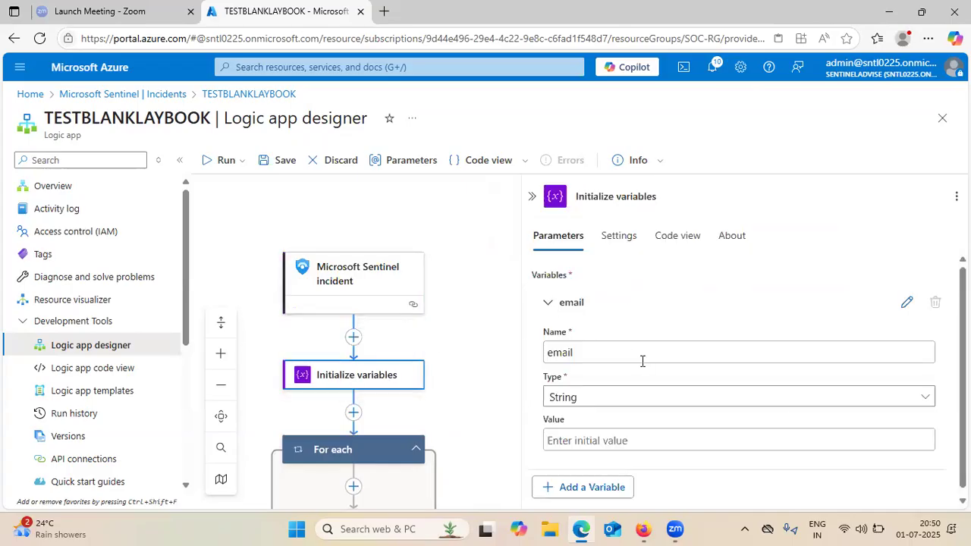
pyautogui.scroll(-1, 642, 361)
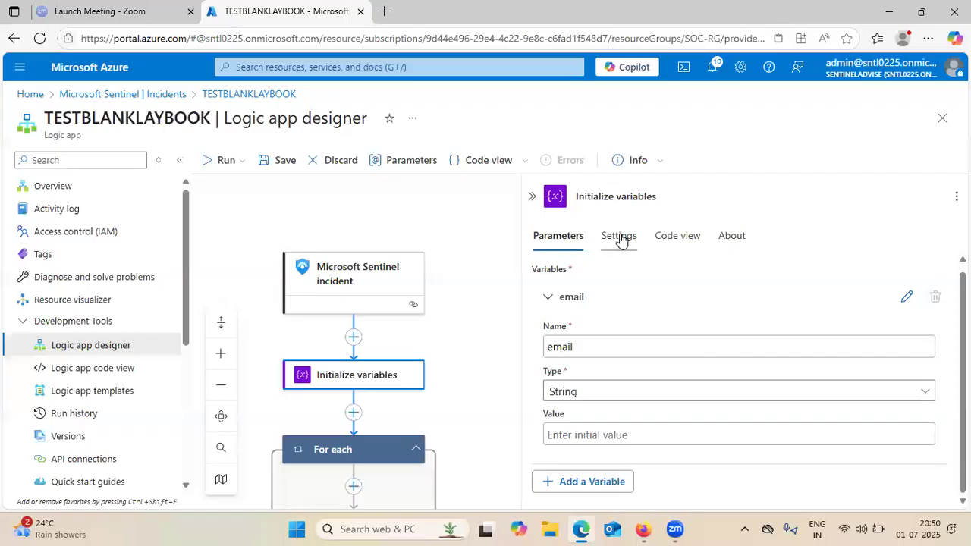
pyautogui.click(621, 237)
# - Recheck the For each settings, close the details pane, and show the Run options
pyautogui.click(361, 459)
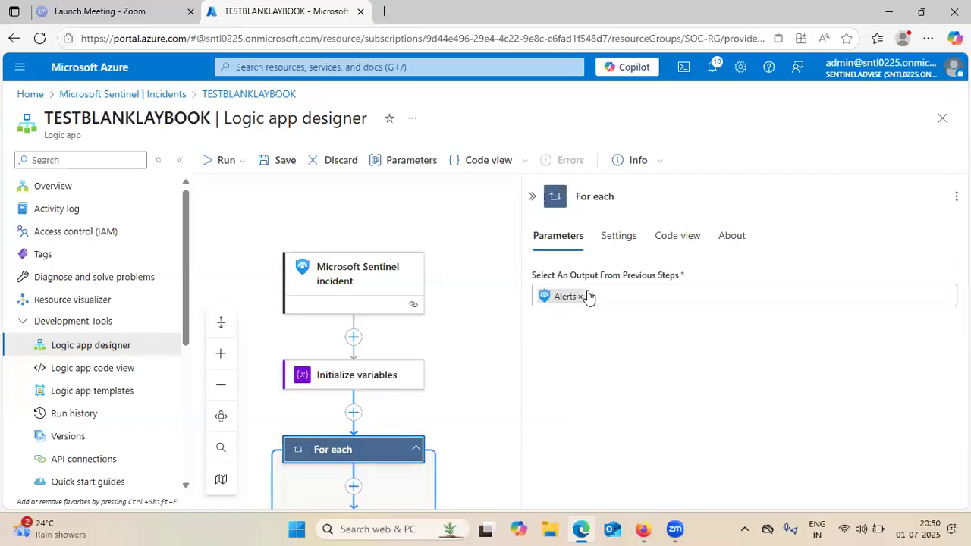
pyautogui.click(620, 238)
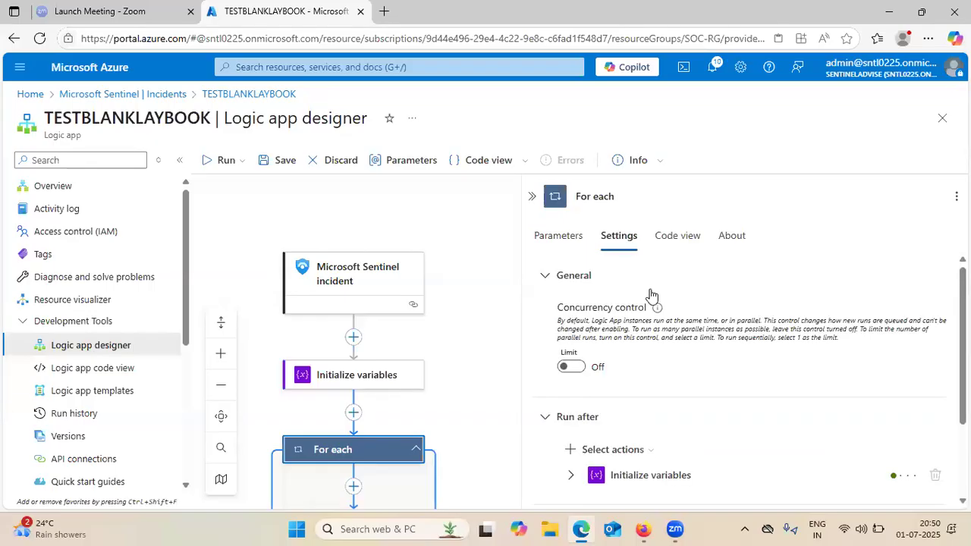
pyautogui.scroll(-2, 661, 342)
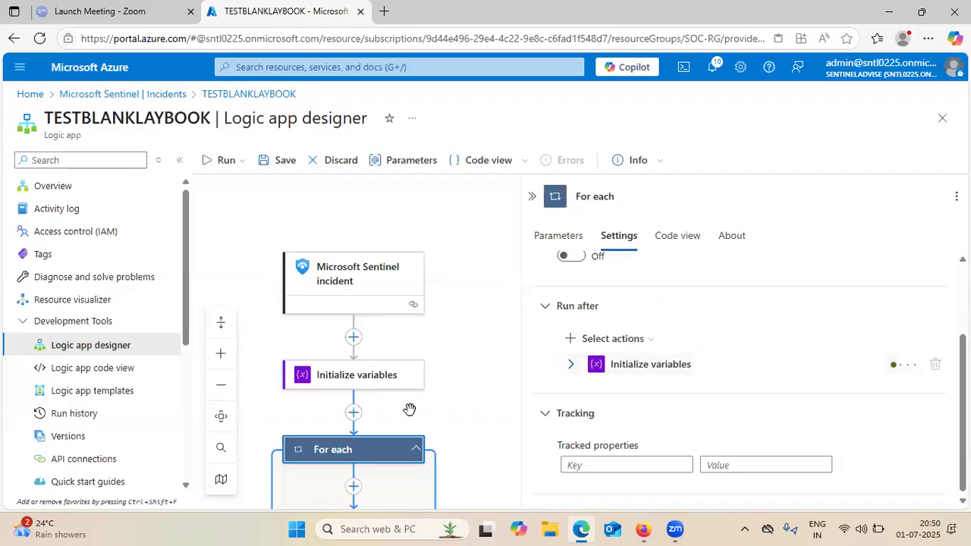
pyautogui.click(427, 371)
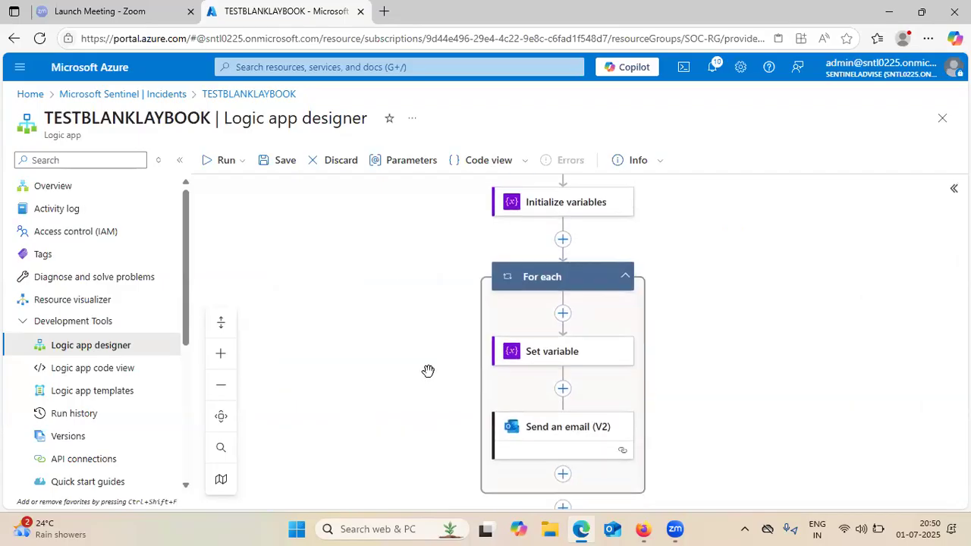
pyautogui.click(232, 161)
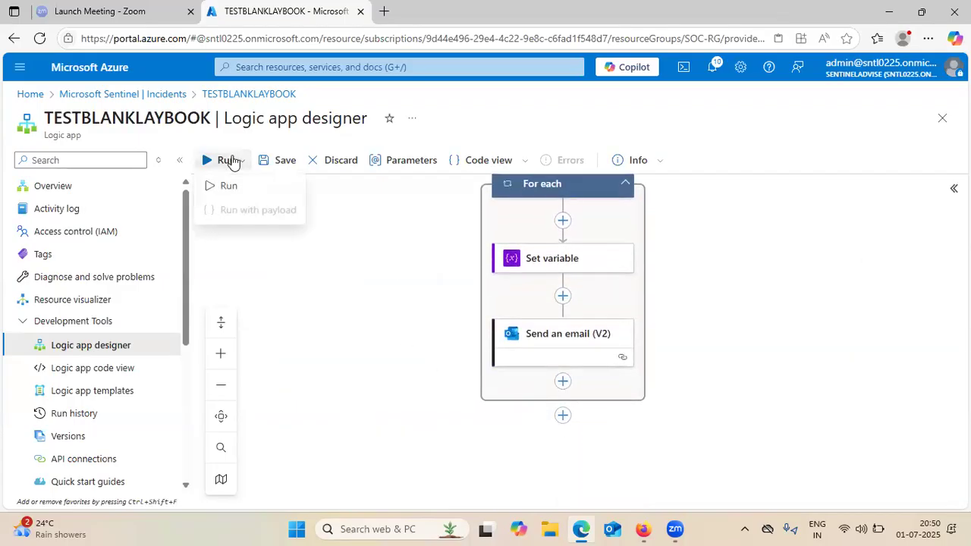
# - Rerun the playbook and open the 8:50:52 PM run's For each error on Null Alerts
pyautogui.click(236, 181)
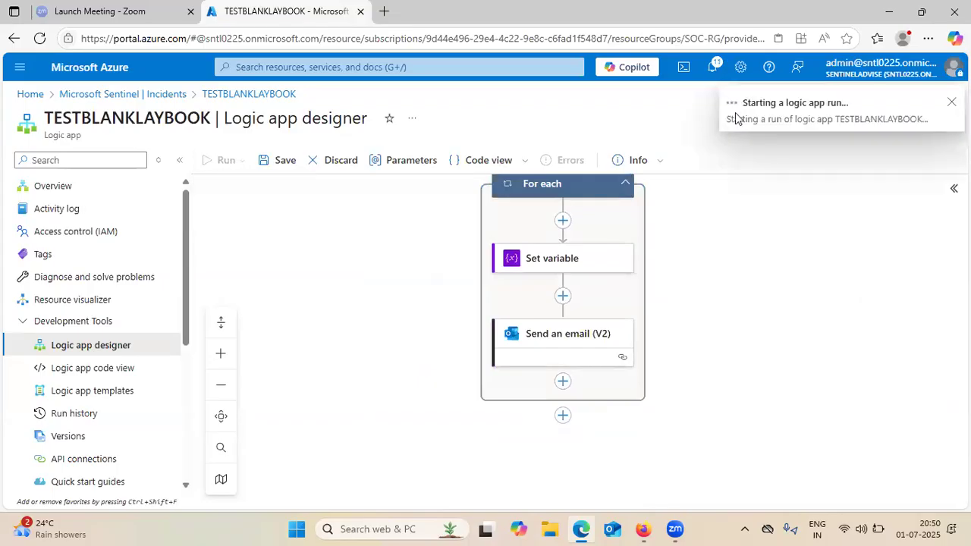
pyautogui.click(748, 157)
pyautogui.click(555, 116)
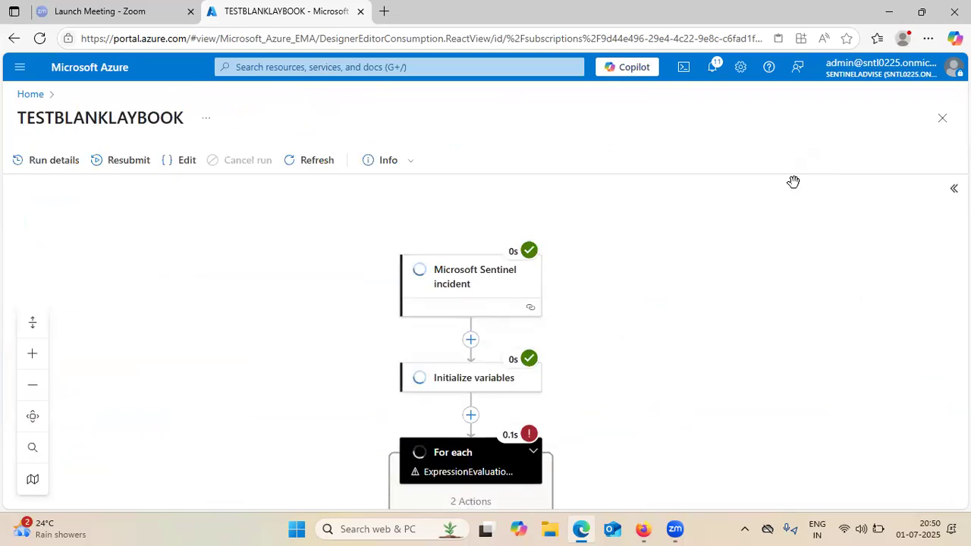
pyautogui.scroll(-2, 466, 427)
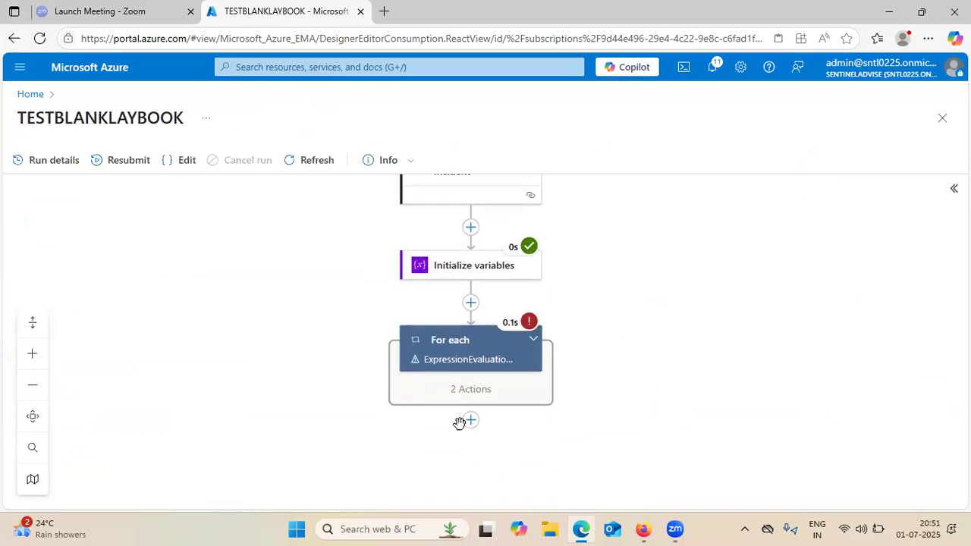
pyautogui.click(469, 339)
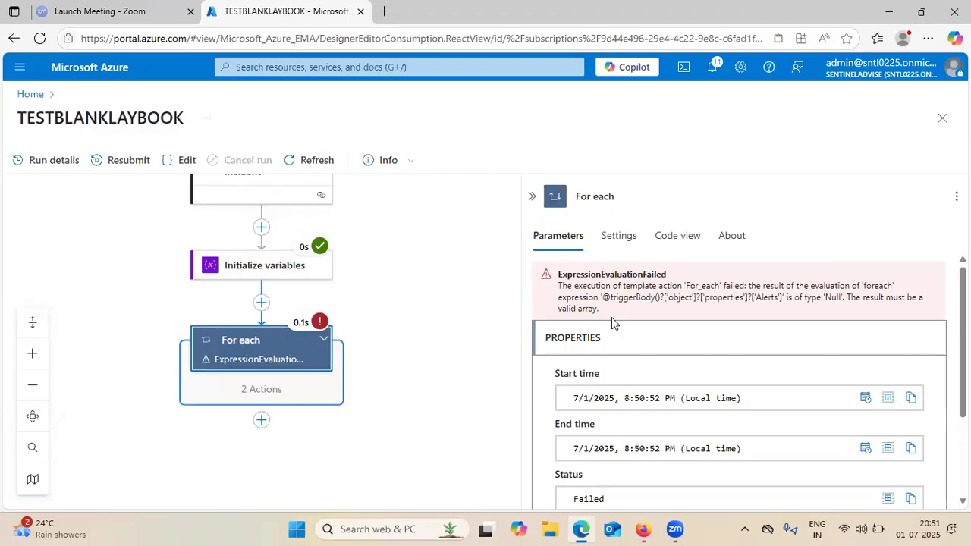
# - Select the Failed For each status and check its settings: concurrency Off, Run after Initialize variables, no tracking
pyautogui.scroll(-3, 612, 317)
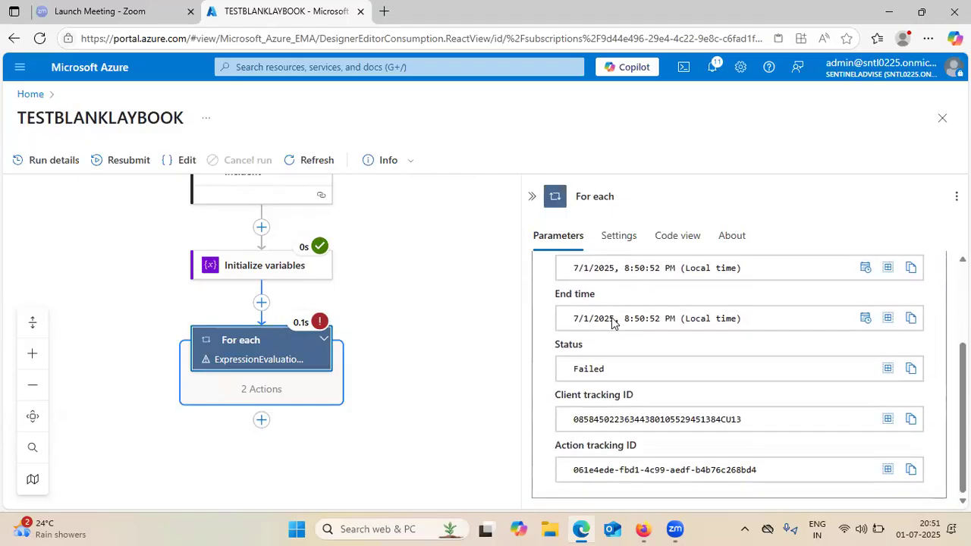
pyautogui.click(888, 369)
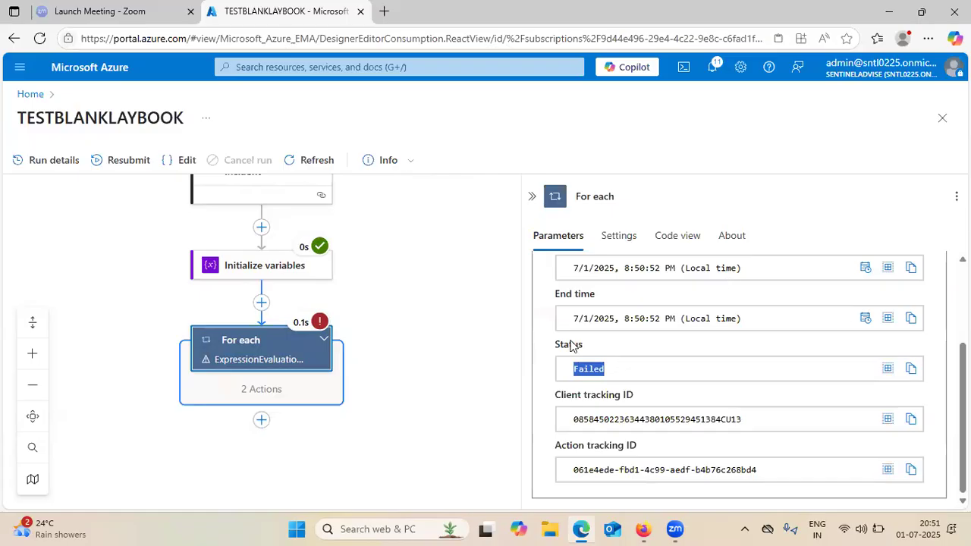
pyautogui.scroll(1, 571, 340)
pyautogui.scroll(1, 572, 340)
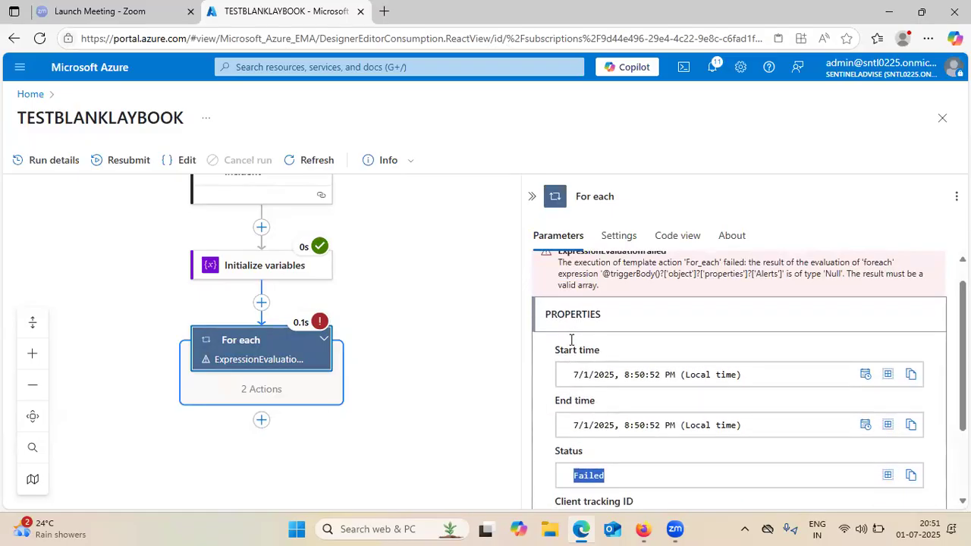
pyautogui.scroll(1, 655, 338)
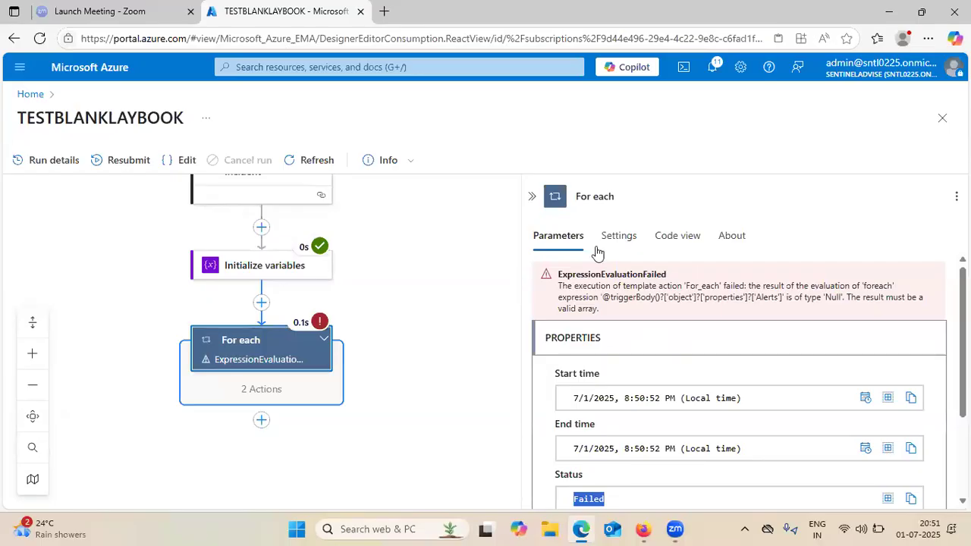
pyautogui.click(640, 252)
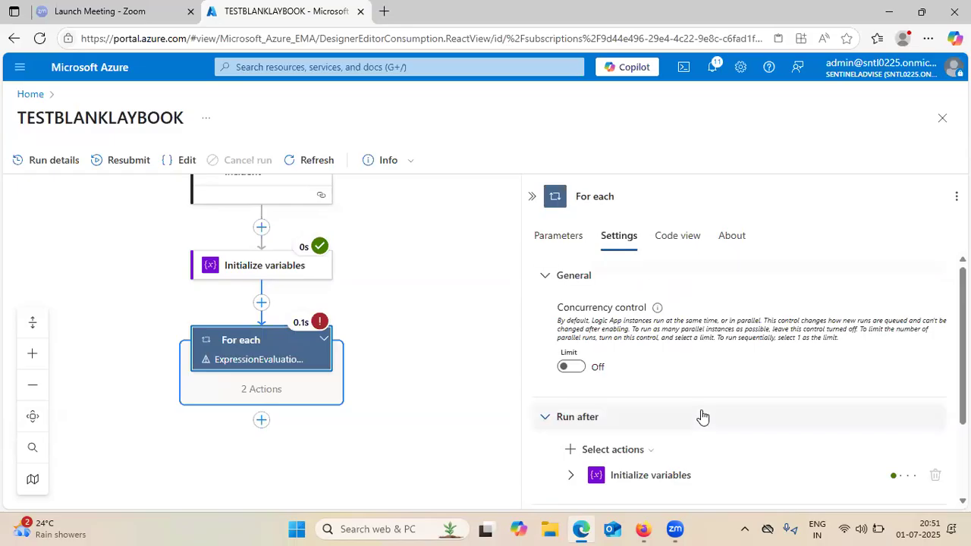
pyautogui.scroll(-2, 702, 416)
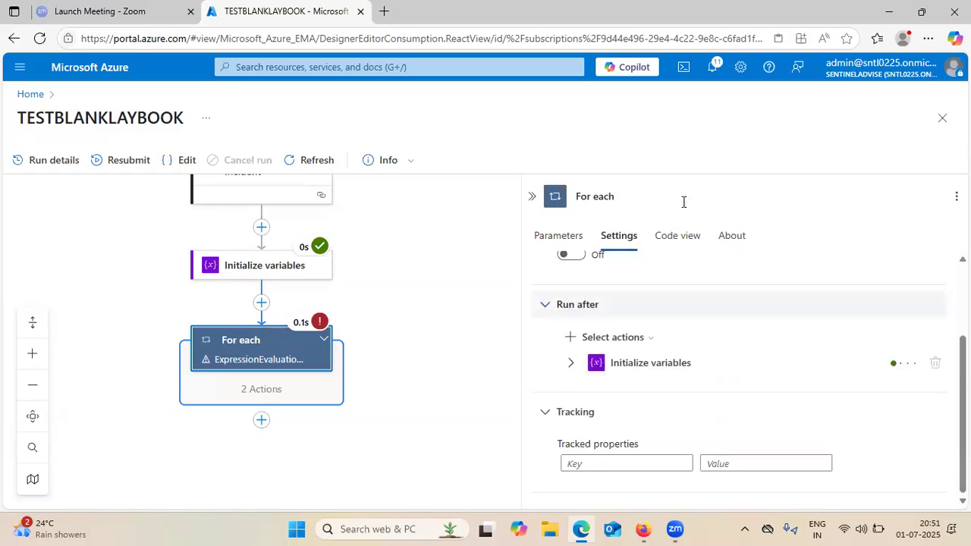
# - Read the For each code view looping over the incident Alerts with Set_variable and Send_an_email_(V2)
pyautogui.click(679, 241)
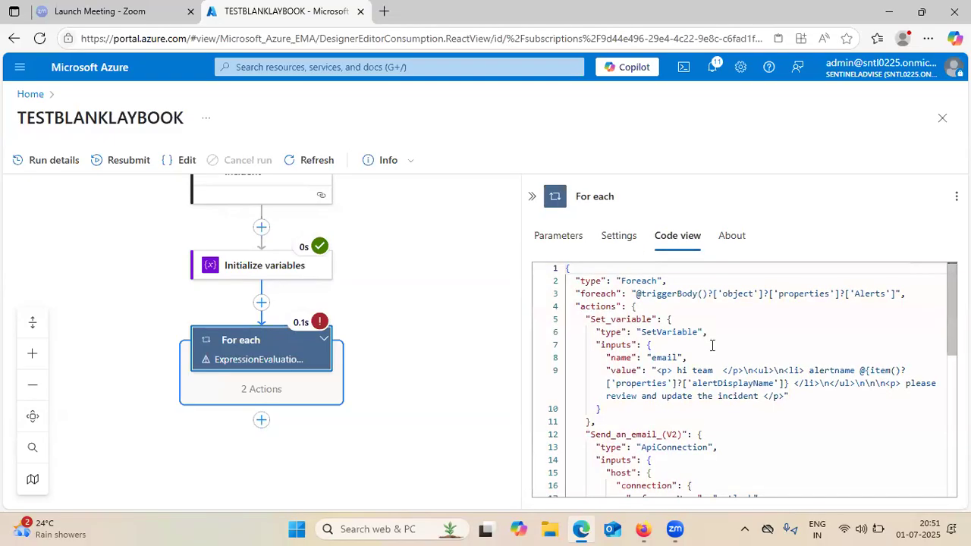
pyautogui.scroll(-1, 712, 346)
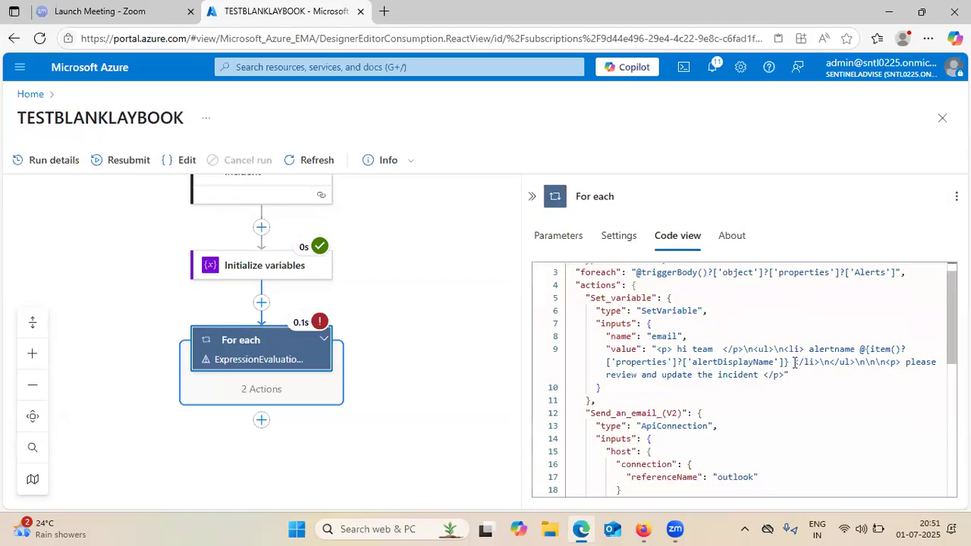
pyautogui.scroll(-4, 730, 442)
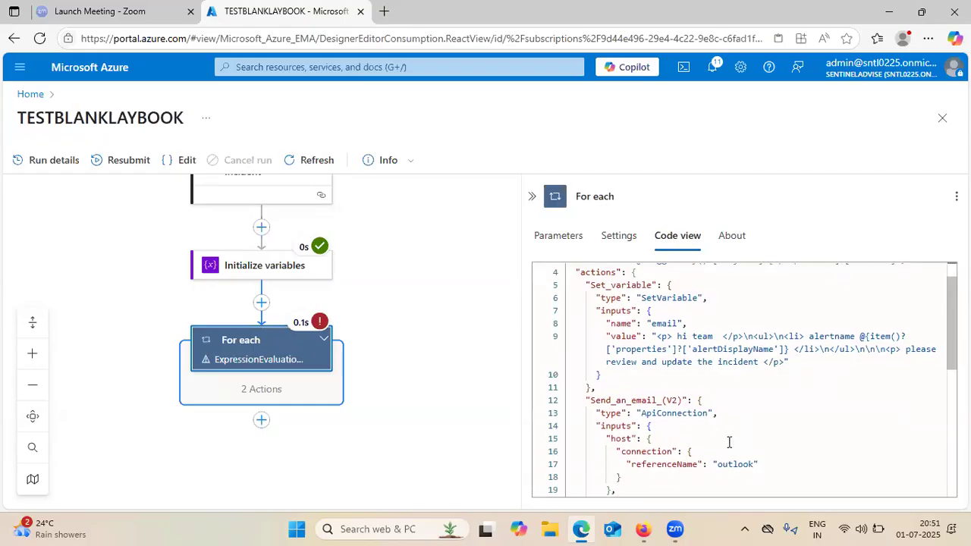
pyautogui.scroll(-3, 729, 442)
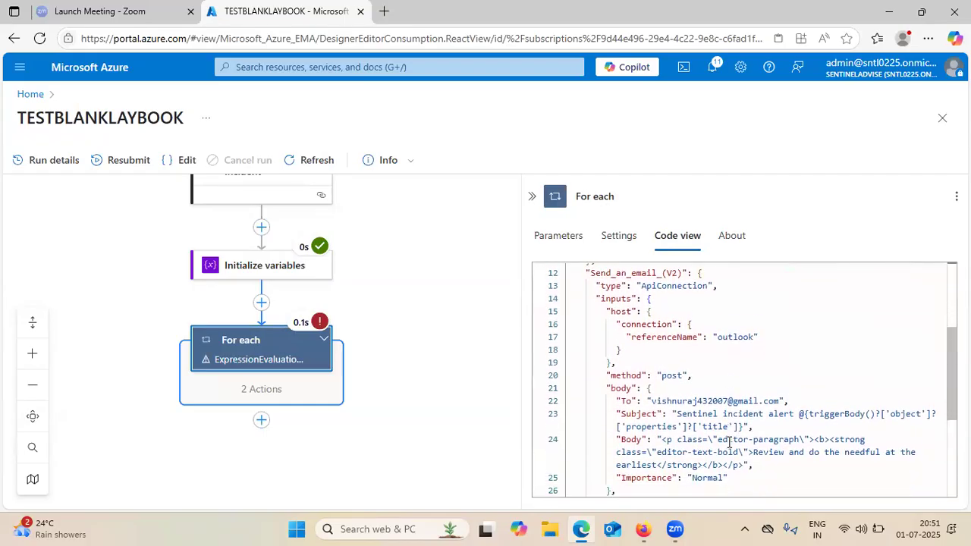
pyautogui.scroll(7, 729, 444)
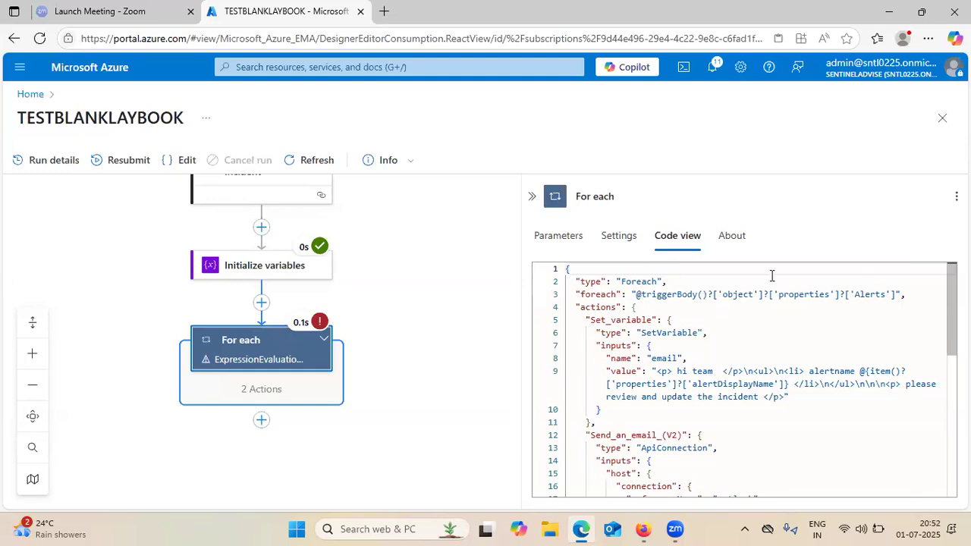
# - Inspect the Sentinel incident trigger's run details and its settings
pyautogui.scroll(3, 391, 272)
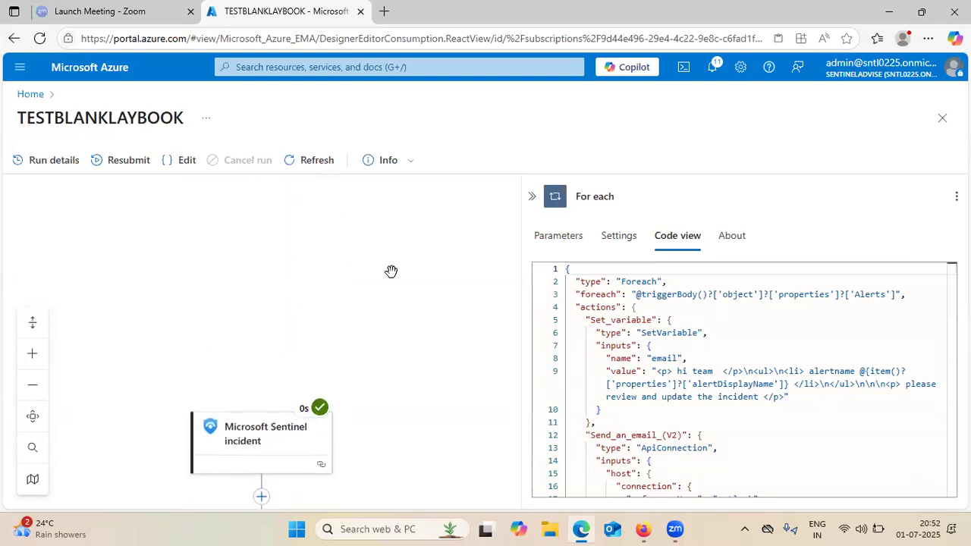
pyautogui.click(317, 459)
pyautogui.scroll(-6, 600, 410)
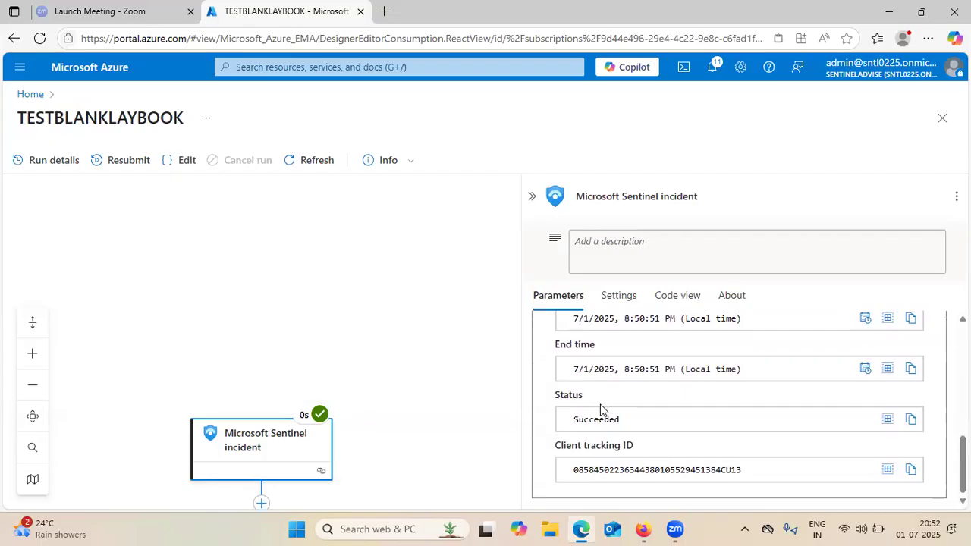
pyautogui.scroll(2, 600, 410)
pyautogui.scroll(-1, 600, 408)
pyautogui.scroll(1, 600, 407)
pyautogui.click(613, 296)
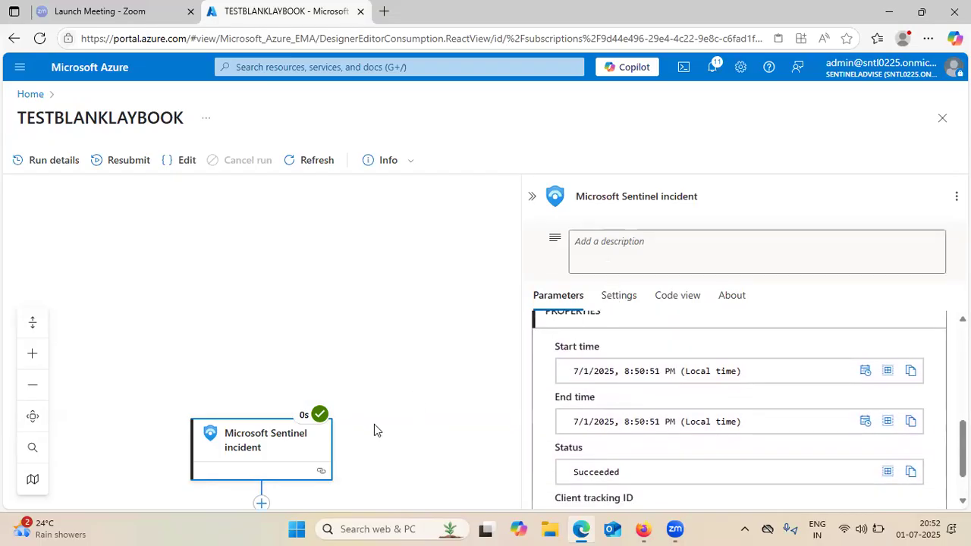
pyautogui.scroll(-3, 374, 425)
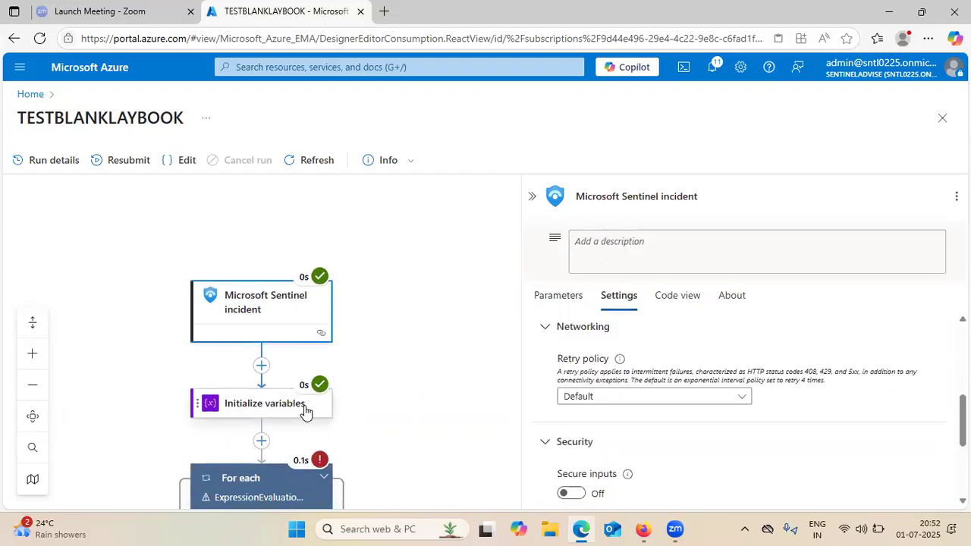
# - Check Initialize variables, then expand For each to show skipped Set variable and Send an email
pyautogui.click(304, 406)
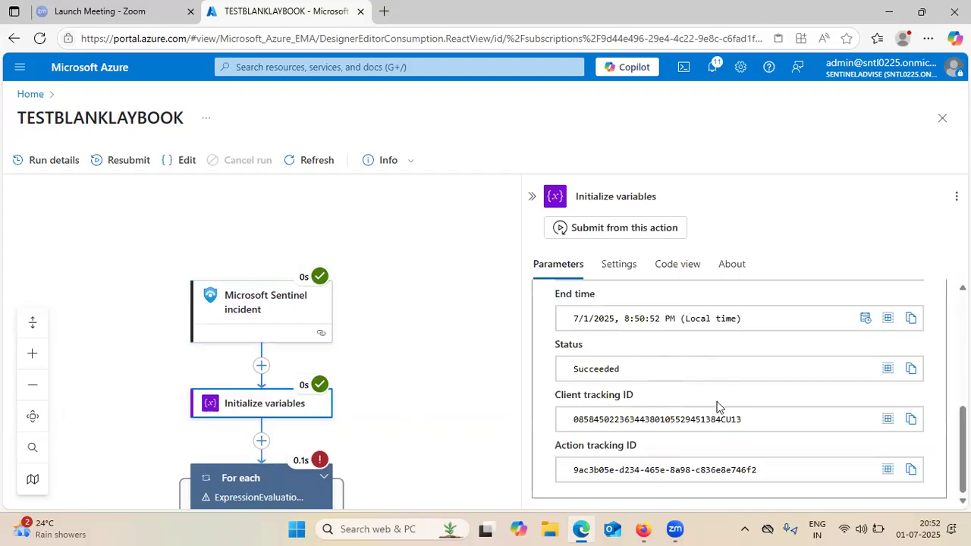
pyautogui.scroll(-2, 473, 340)
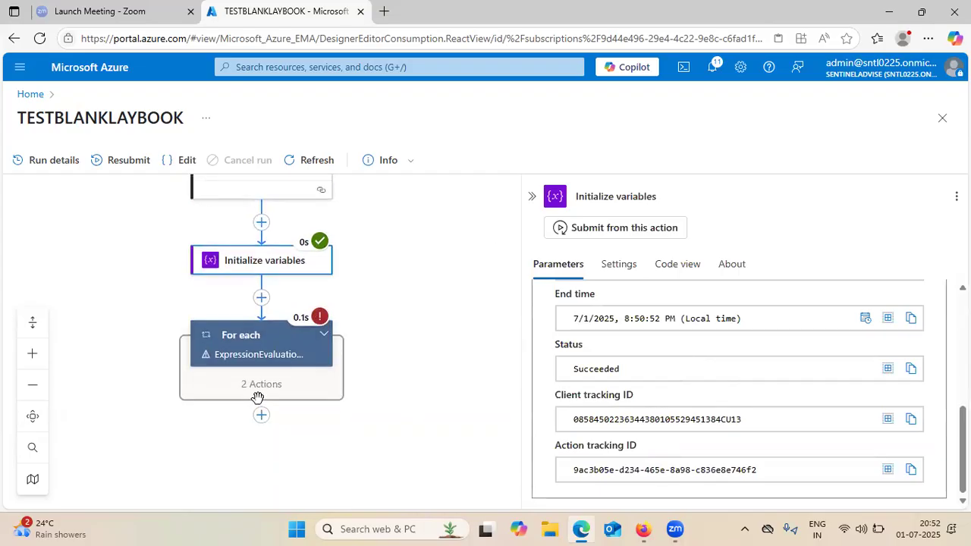
pyautogui.click(261, 415)
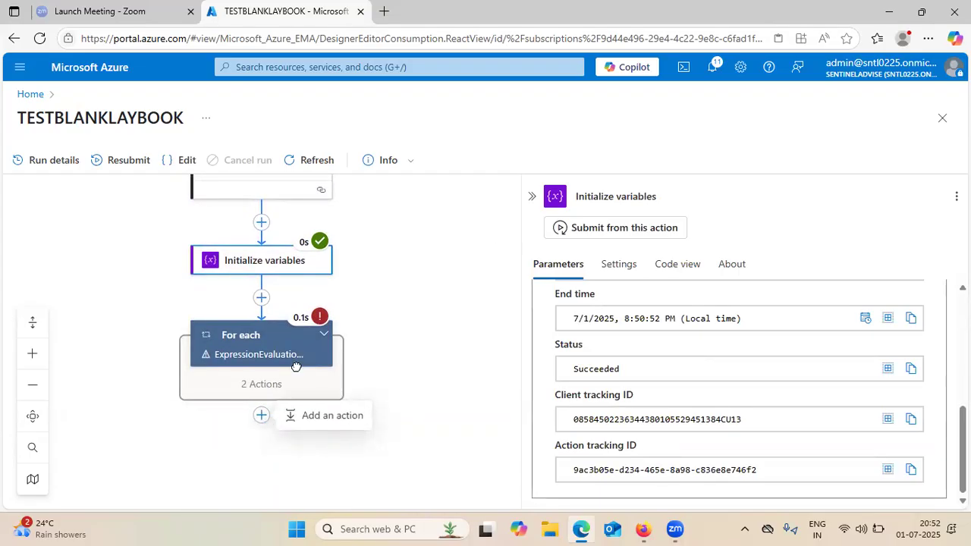
pyautogui.click(296, 366)
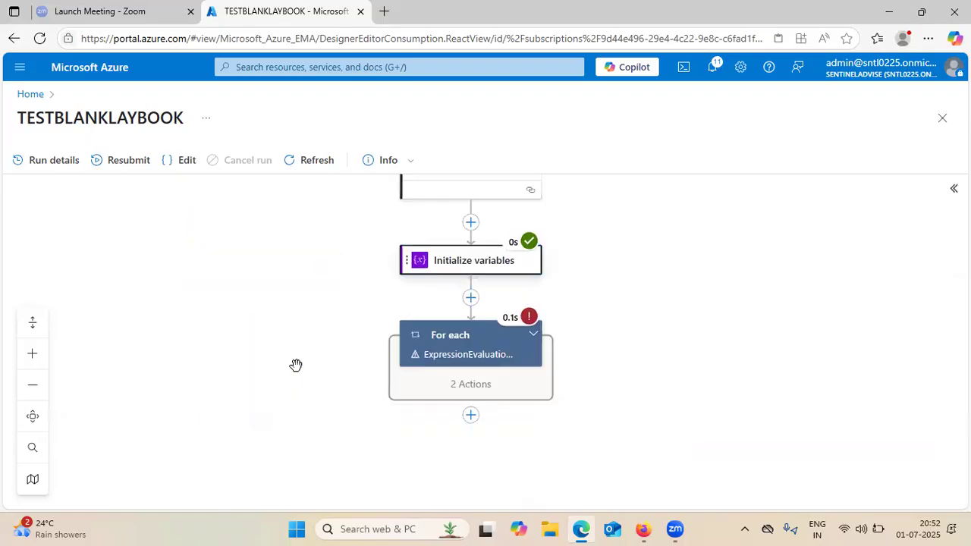
pyautogui.click(535, 338)
pyautogui.scroll(-1, 584, 420)
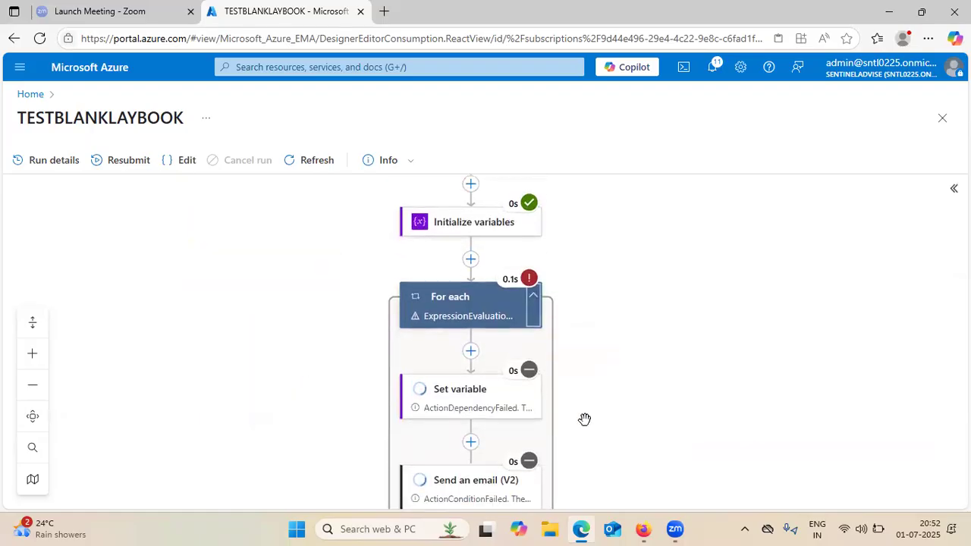
pyautogui.scroll(-1, 584, 420)
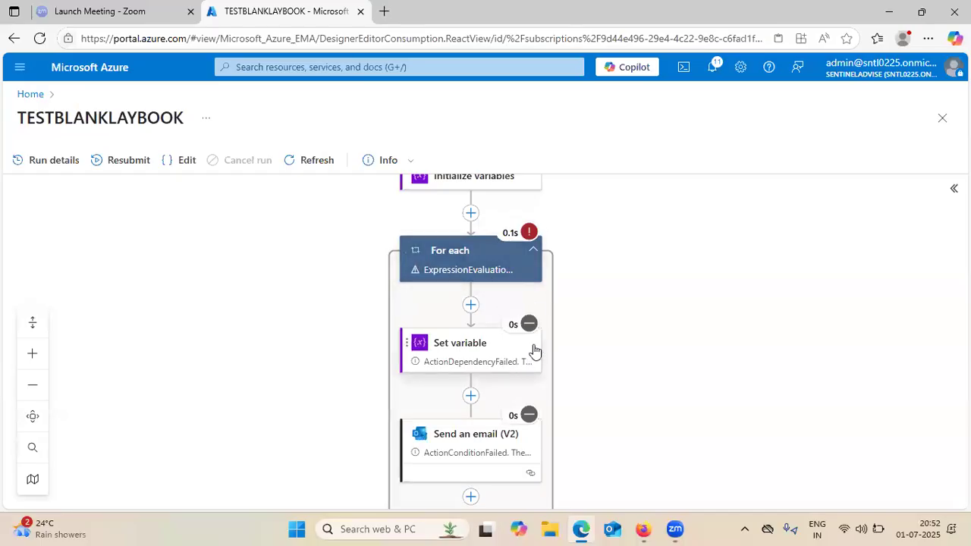
pyautogui.click(465, 251)
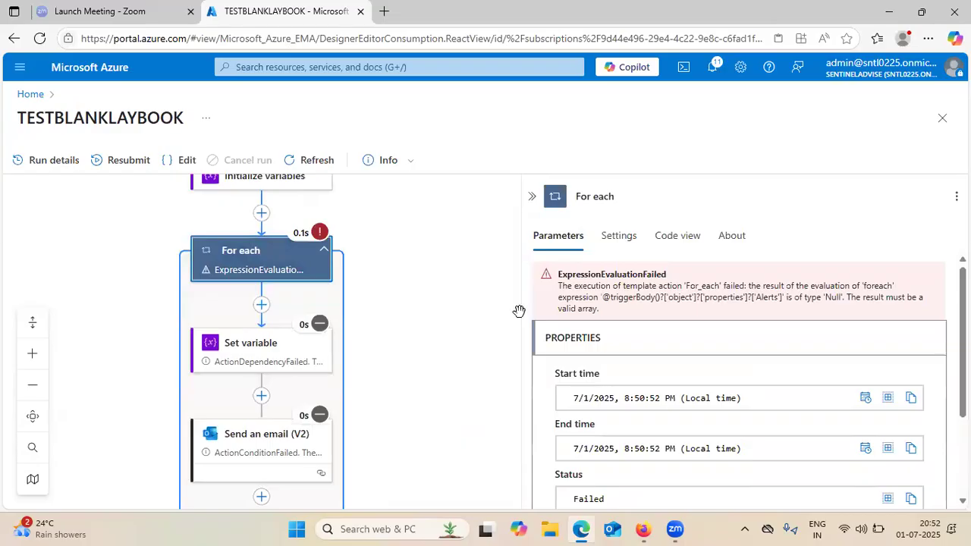
# - Review the For each ExpressionEvaluationFailed error, where Alerts returned Null instead of an array
pyautogui.scroll(-1, 522, 313)
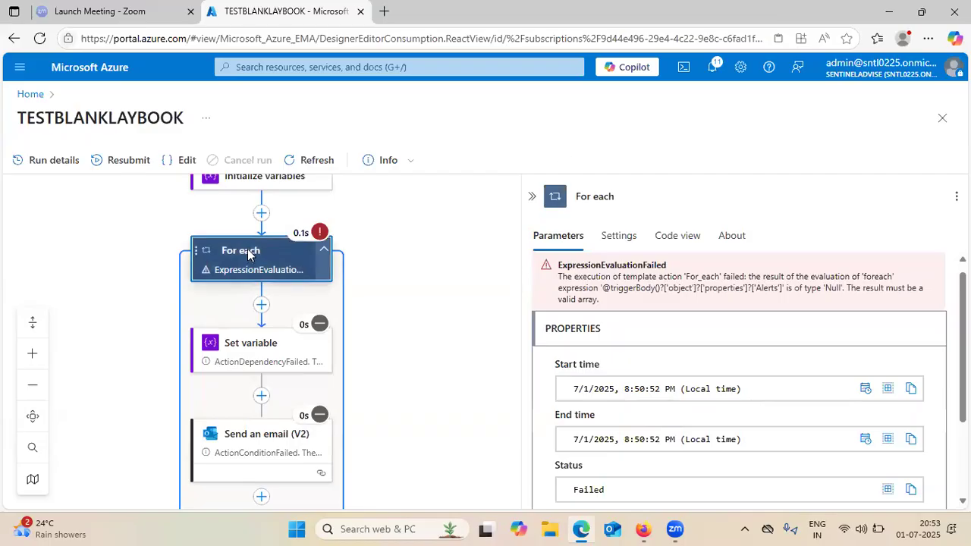
pyautogui.scroll(2, 262, 300)
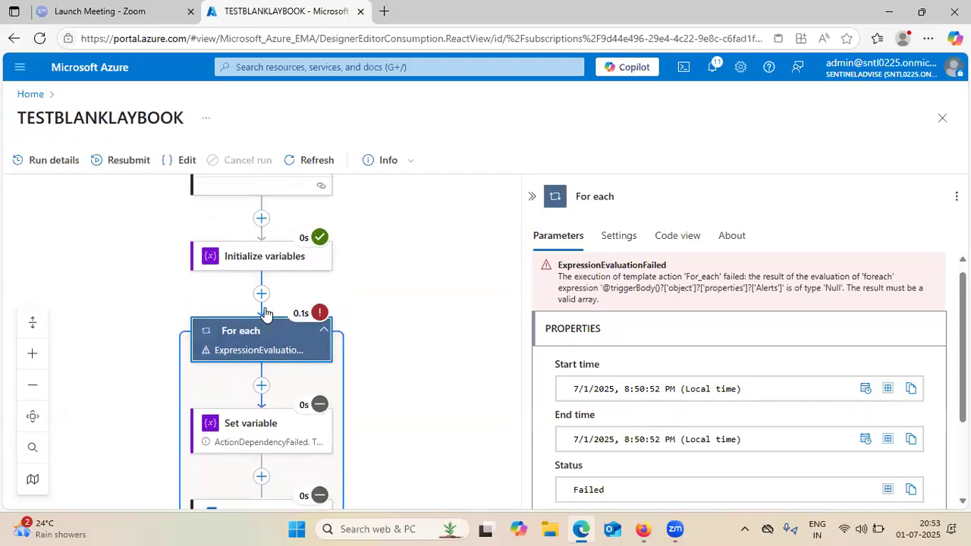
# - Delete the For each loop with its child steps, then dismiss the add-action list after Initialize variables
pyautogui.rightClick(269, 341)
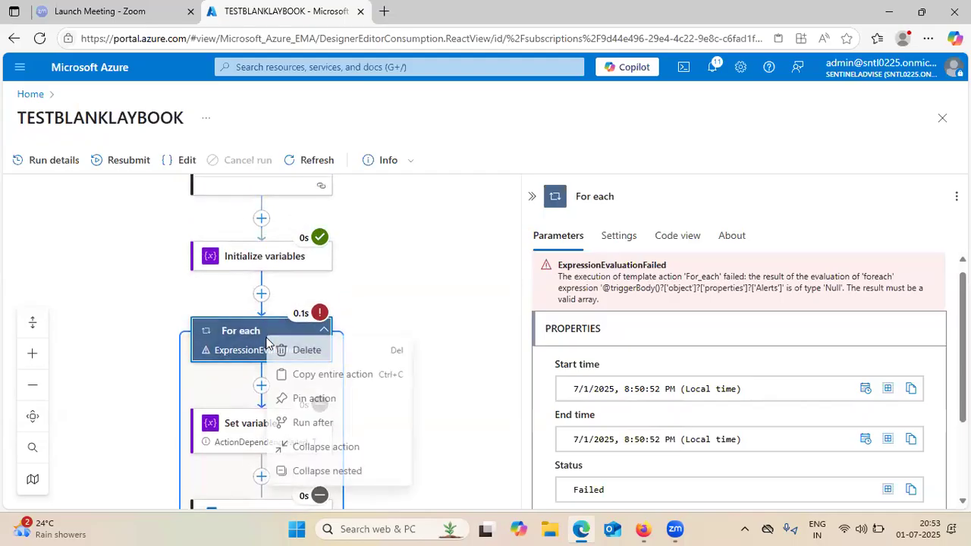
pyautogui.click(307, 353)
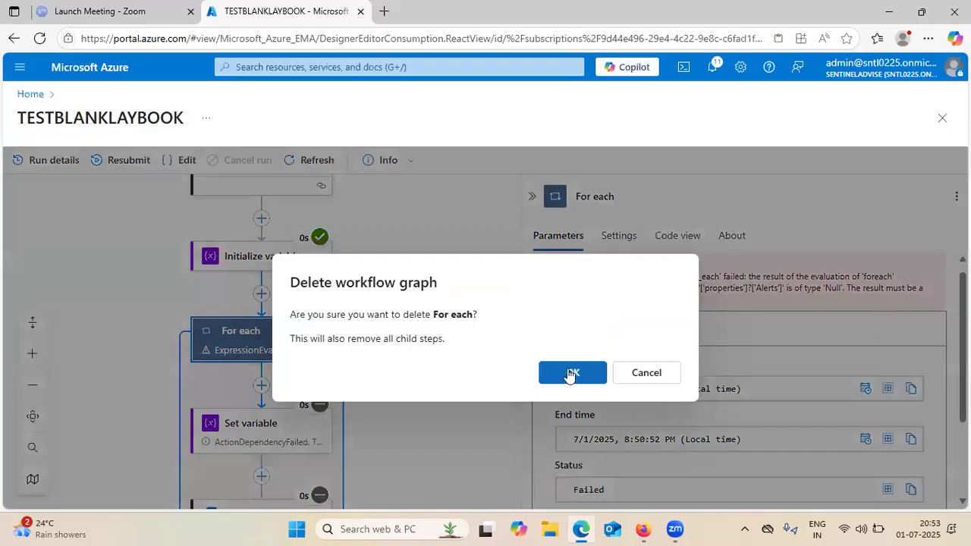
pyautogui.click(567, 369)
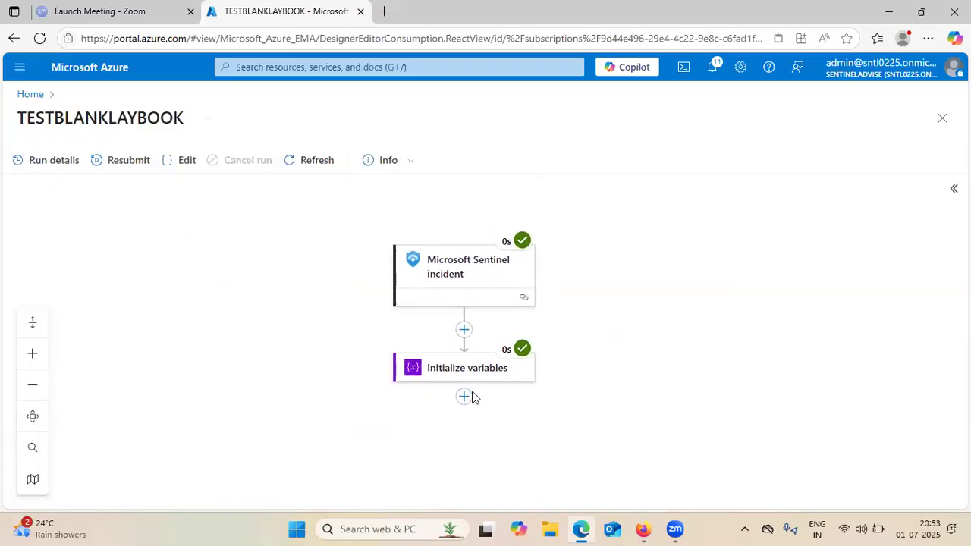
pyautogui.click(471, 399)
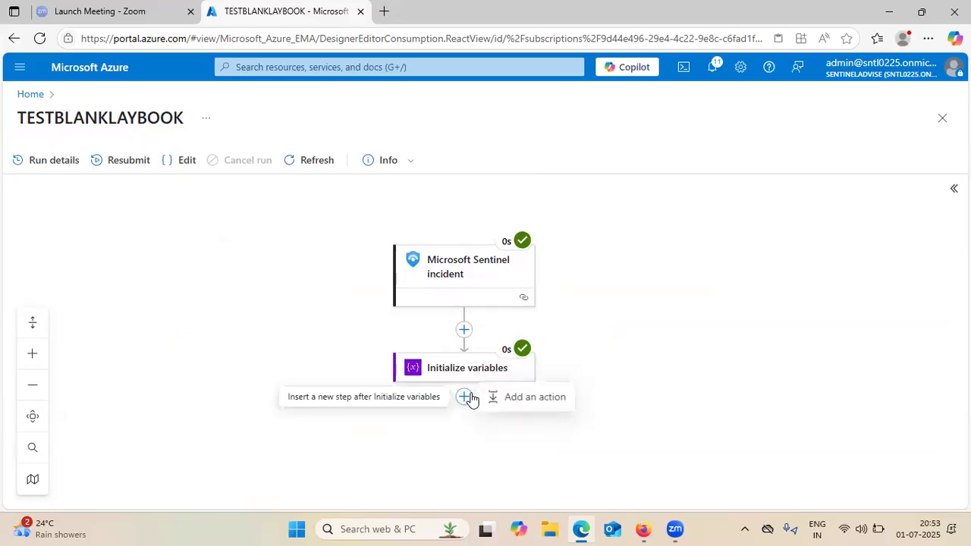
pyautogui.click(553, 406)
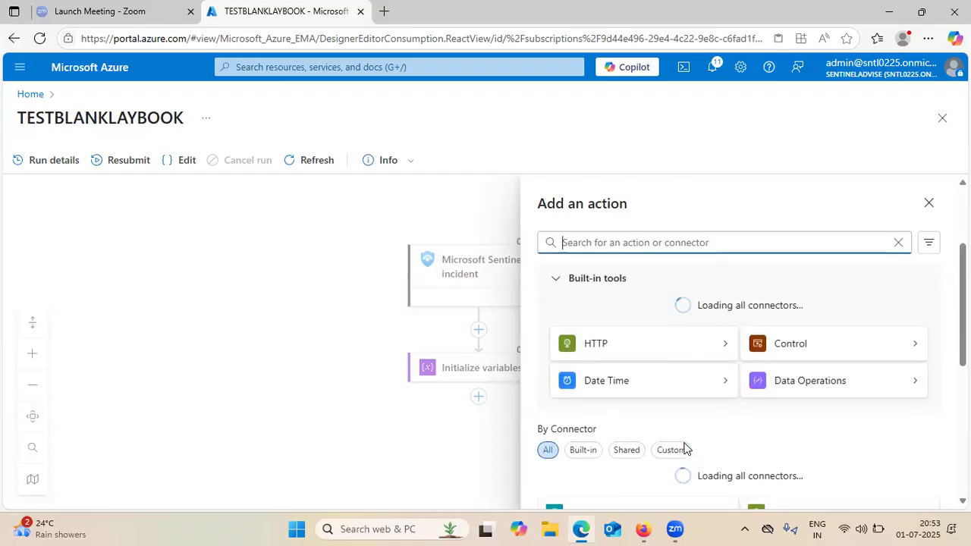
pyautogui.click(422, 427)
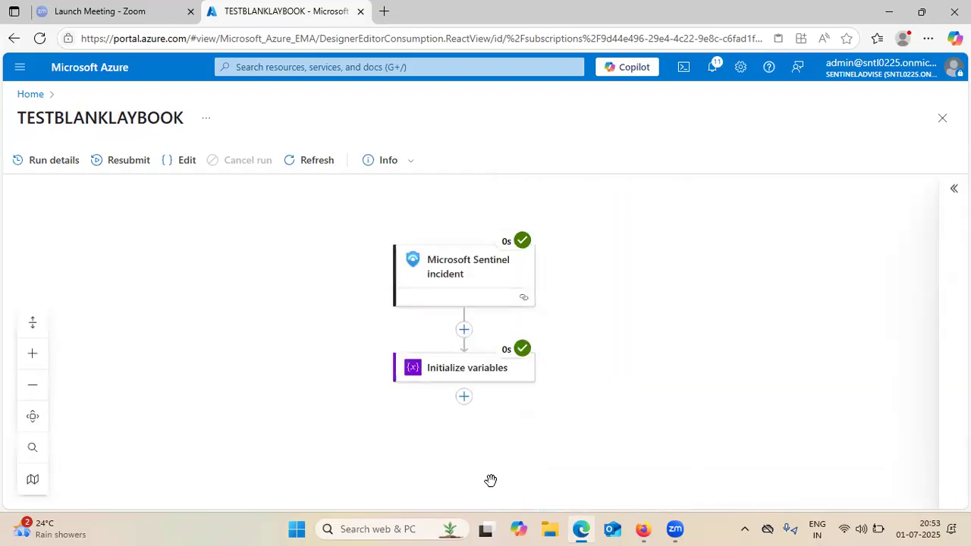
# - Discard the unsaved edits, go Home, and reopen the TESTBLANKLAYBOOK logic app
pyautogui.click(34, 95)
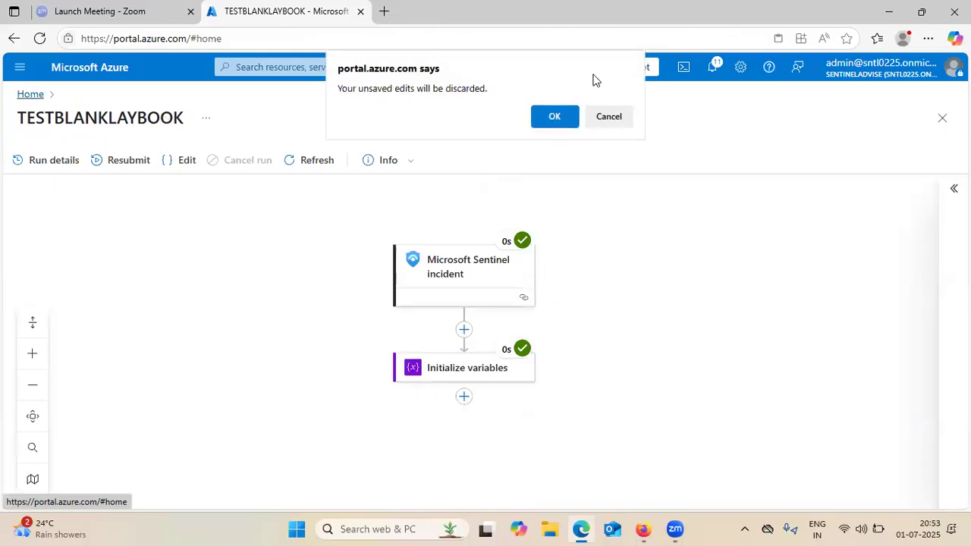
pyautogui.click(556, 127)
pyautogui.click(186, 320)
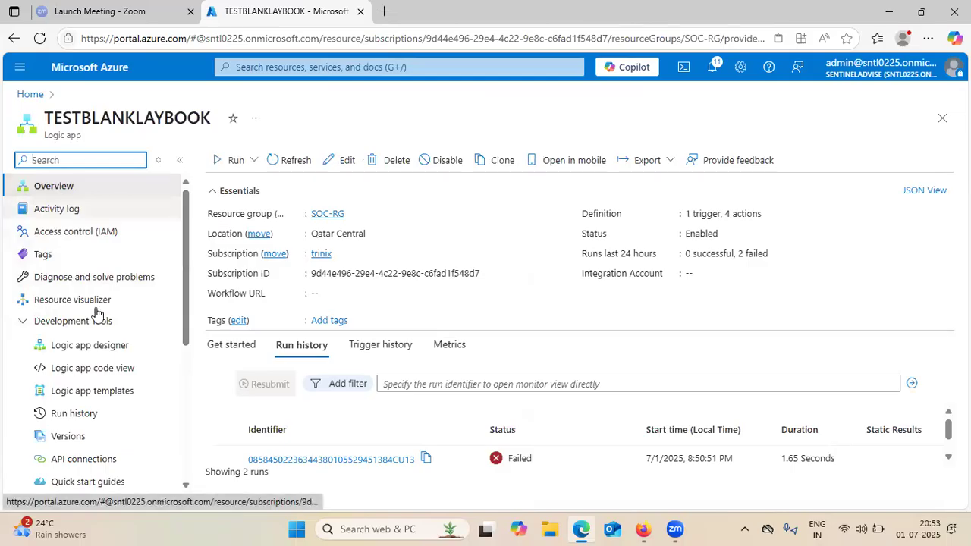
# - Reopen TESTBLANKLAYBOOK in the designer and start editing the For each loop's Alerts input
pyautogui.click(90, 348)
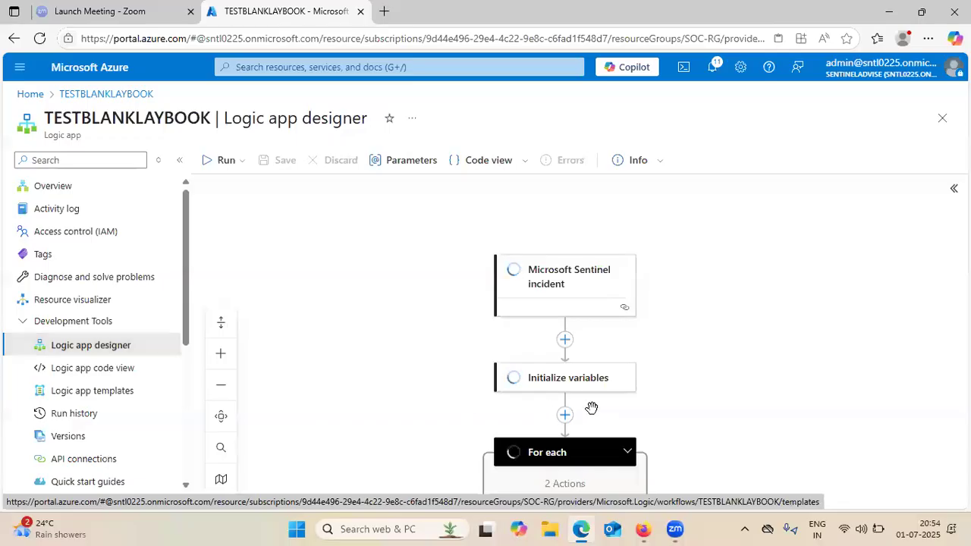
pyautogui.scroll(-2, 592, 408)
pyautogui.click(627, 347)
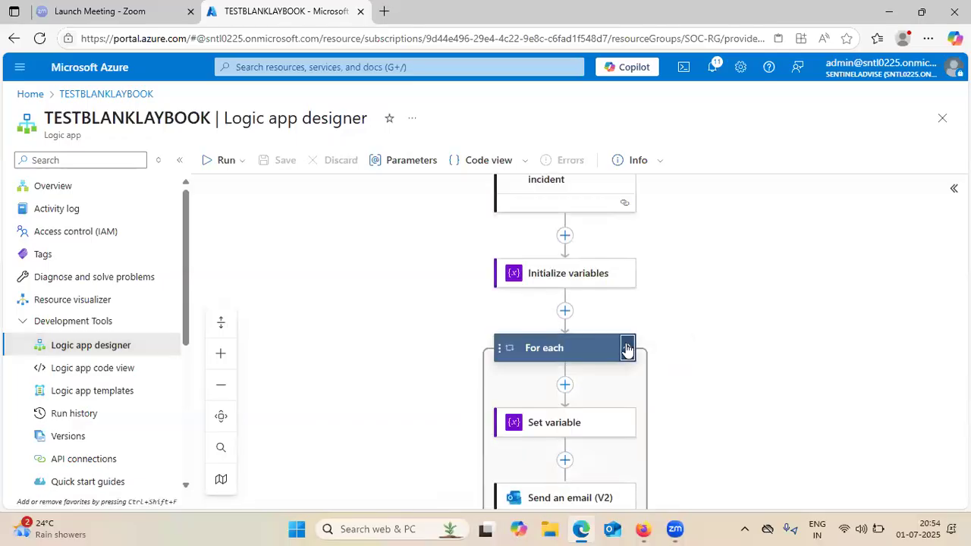
pyautogui.doubleClick(539, 348)
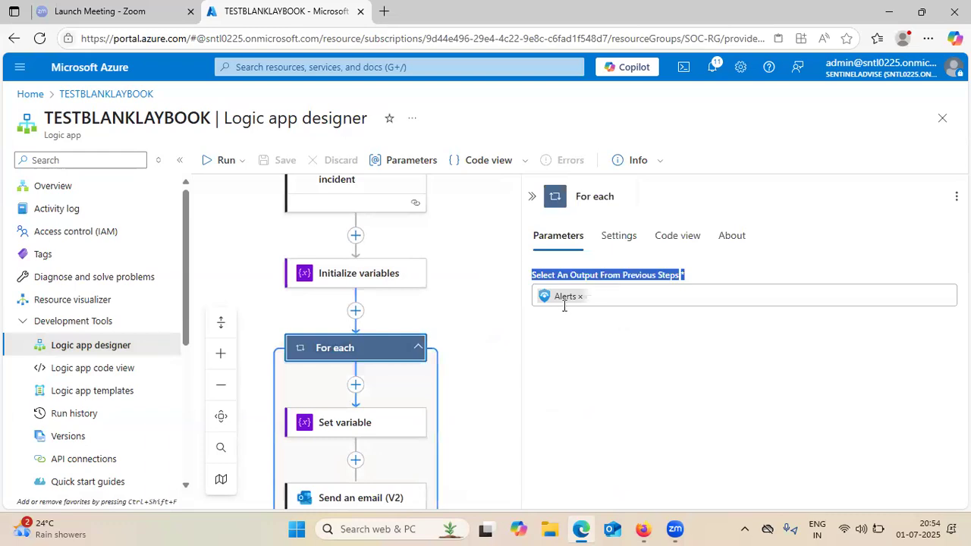
pyautogui.click(637, 286)
pyautogui.write('inc')
pyautogui.press('BackSpace')
pyautogui.press('BackSpace')
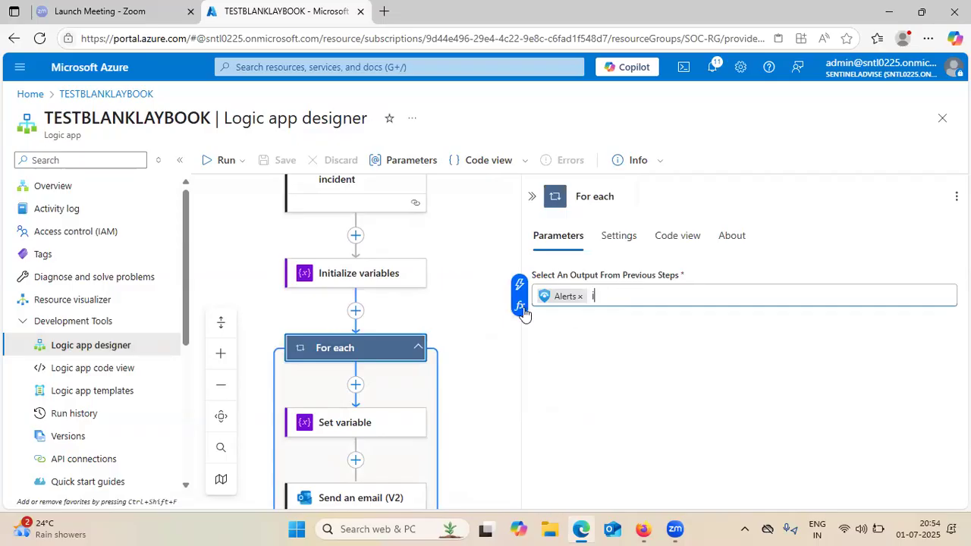
# - Search dynamic content for the loop input, trying 'incid' and then 'aler'
pyautogui.click(520, 307)
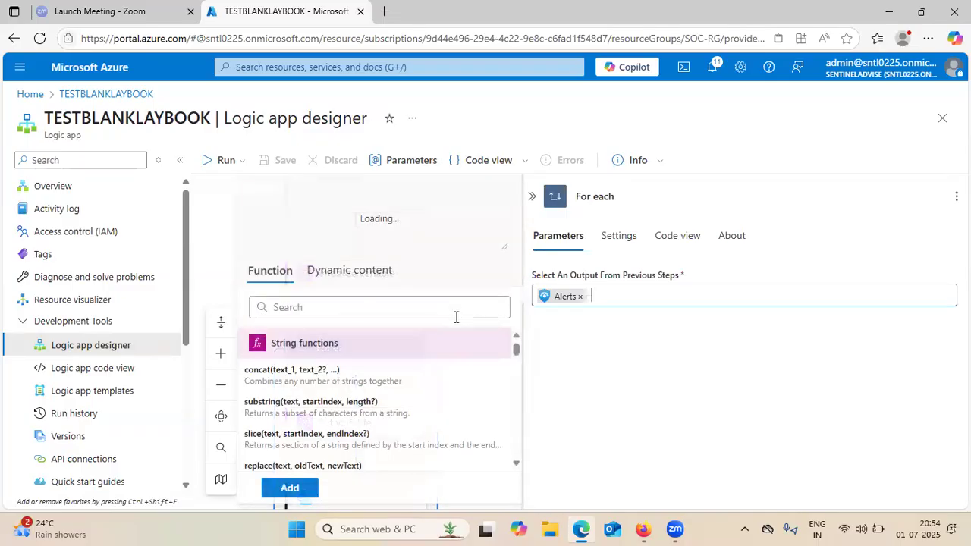
pyautogui.click(392, 298)
pyautogui.write('inci')
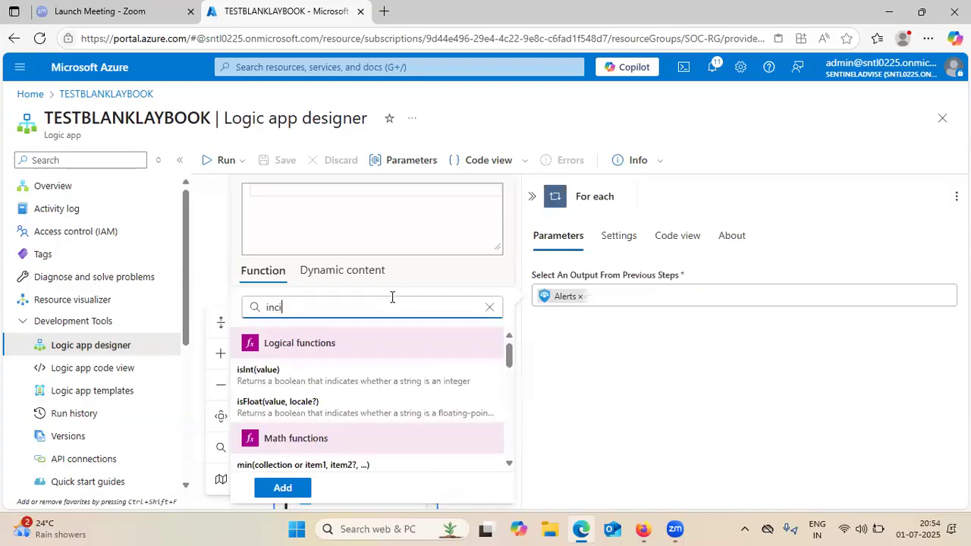
pyautogui.write('d')
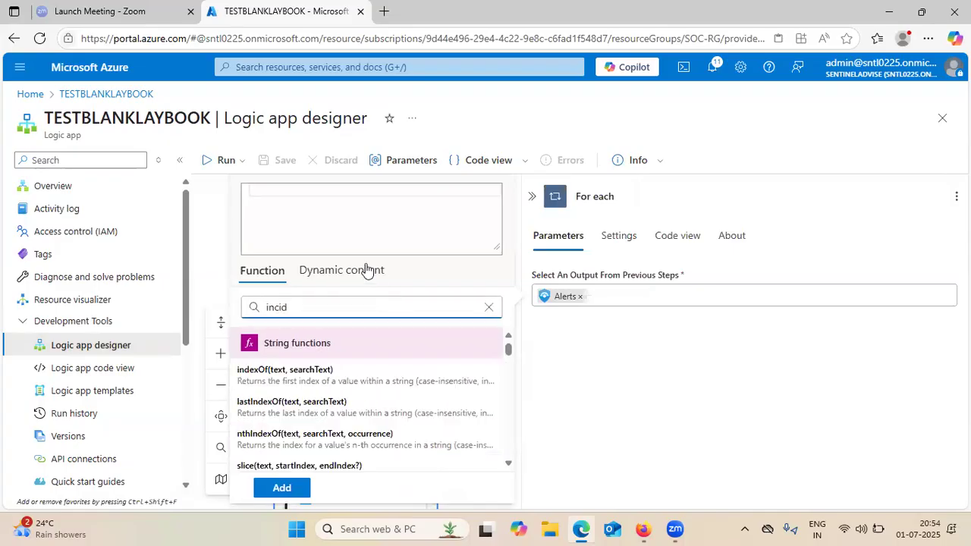
pyautogui.click(364, 272)
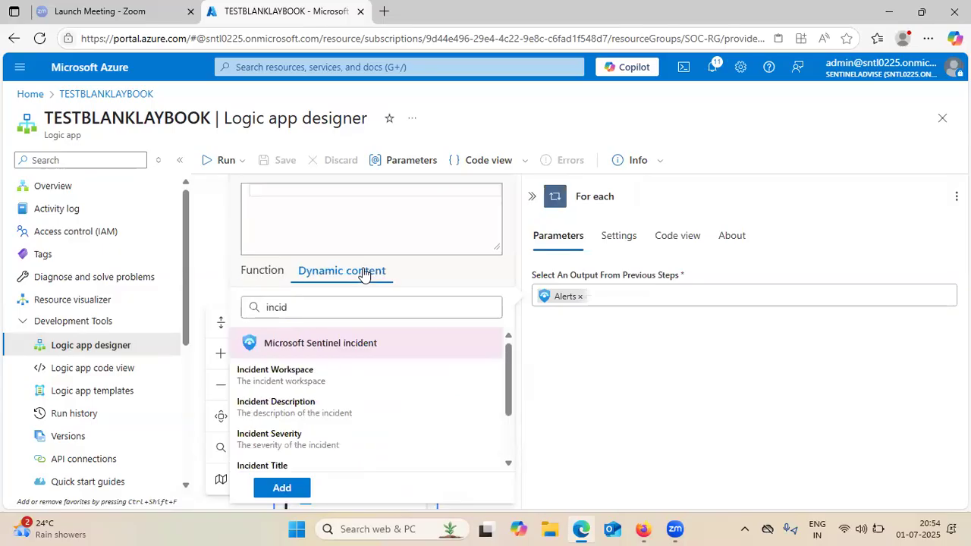
pyautogui.scroll(-2, 336, 403)
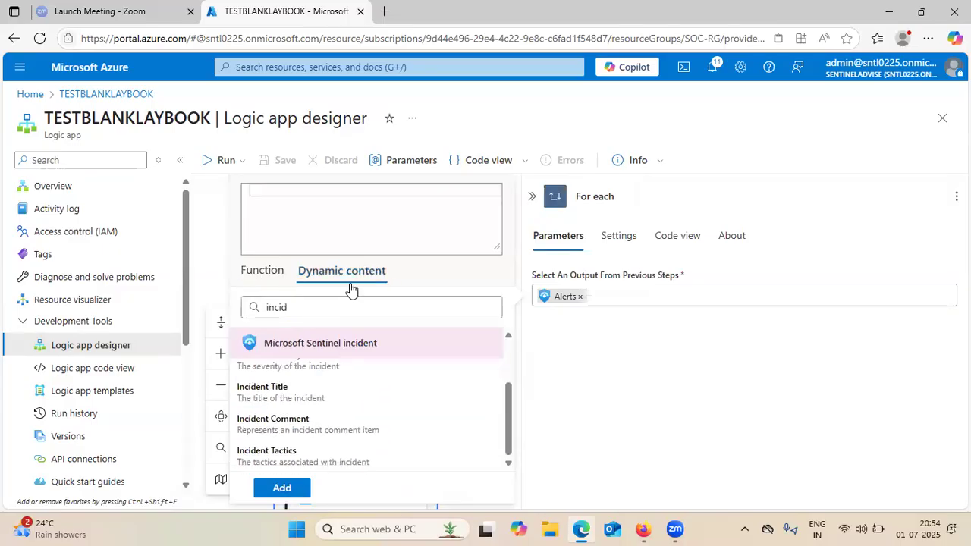
pyautogui.click(306, 305)
pyautogui.hotkey('ctrl', 'a')
pyautogui.write('ake')
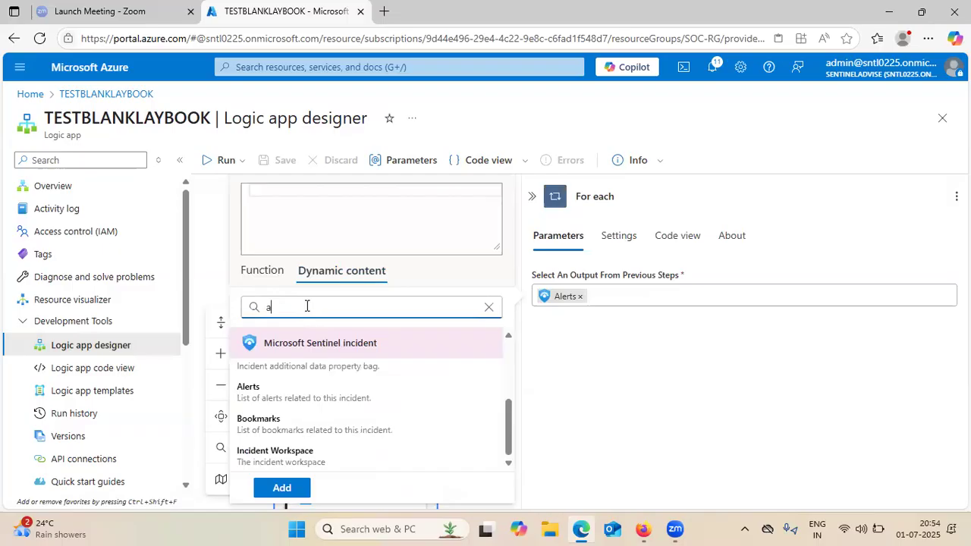
pyautogui.press('BackSpace')
pyautogui.press('BackSpace')
pyautogui.press('BackSpace')
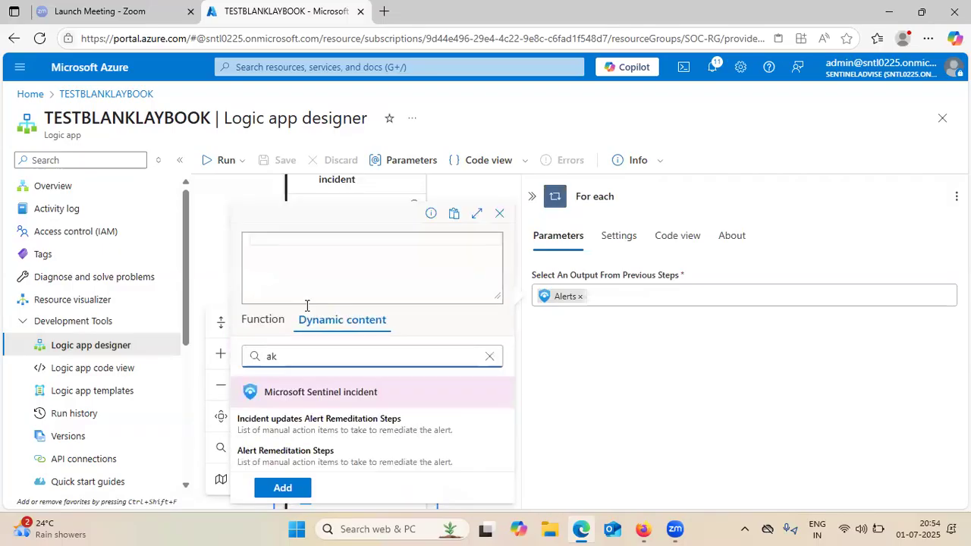
pyautogui.write('aler')
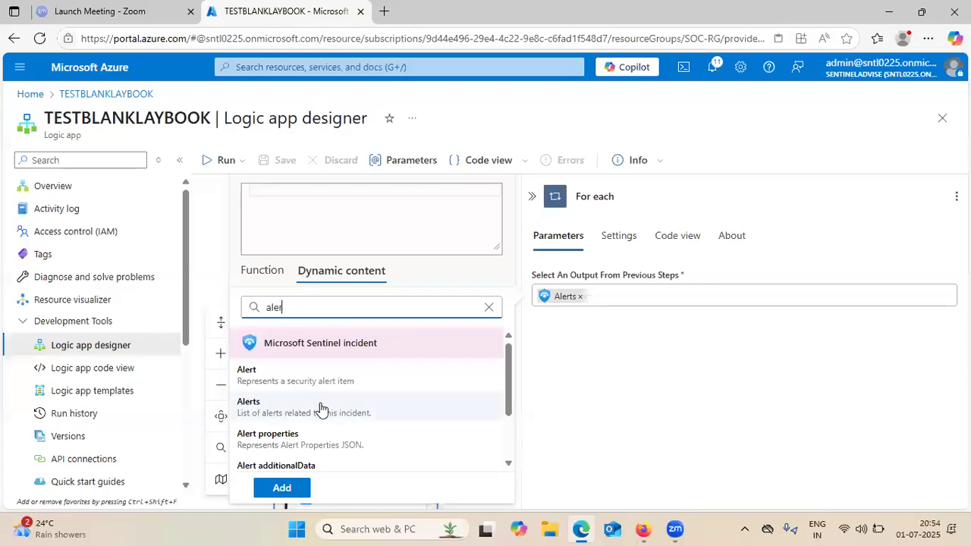
pyautogui.scroll(-3, 331, 406)
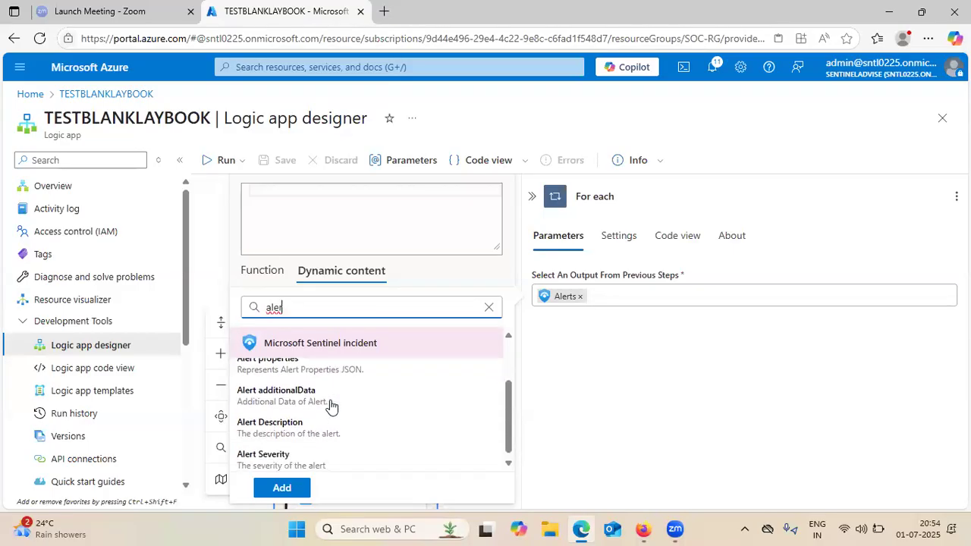
pyautogui.scroll(3, 331, 406)
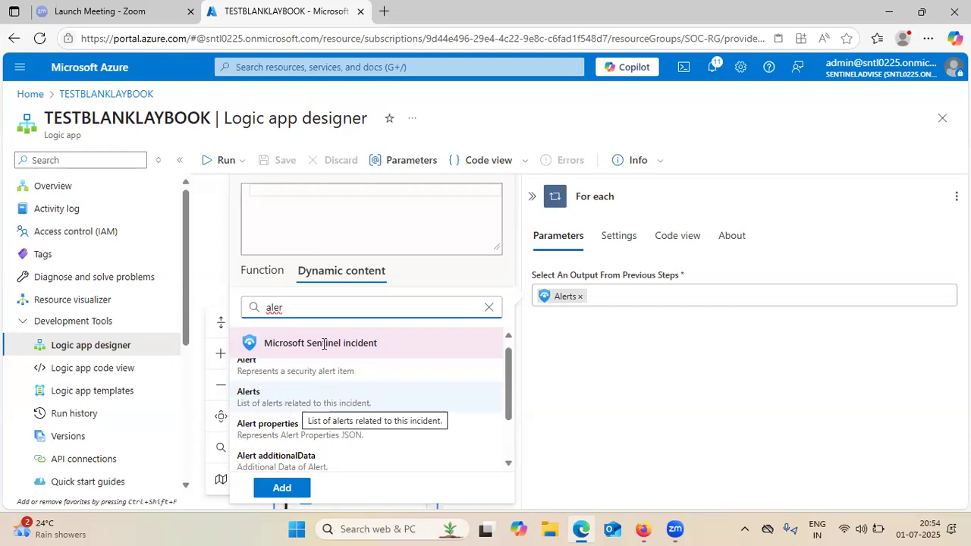
# - Search 'inciden', add Incident Title as the loop input, and remove the Alerts token
pyautogui.doubleClick(337, 308)
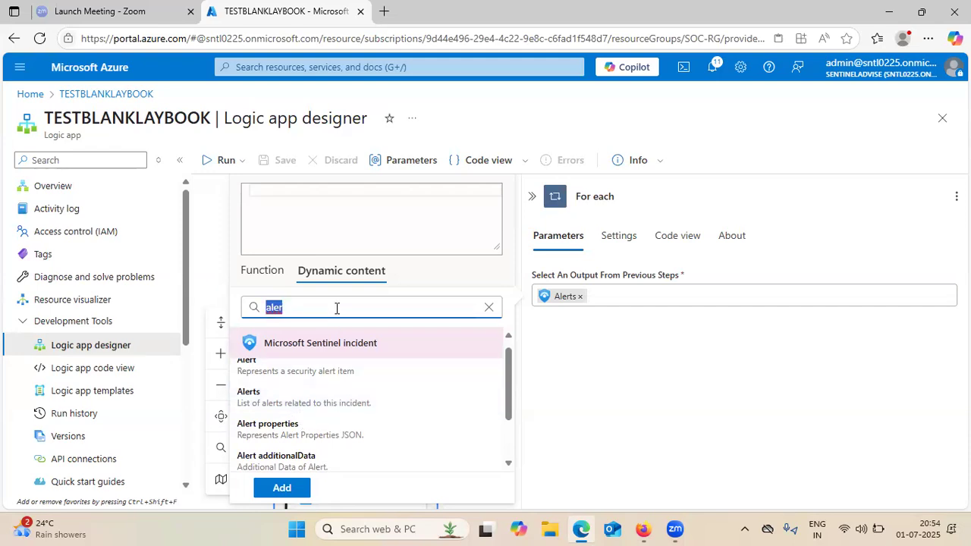
pyautogui.write('inciden')
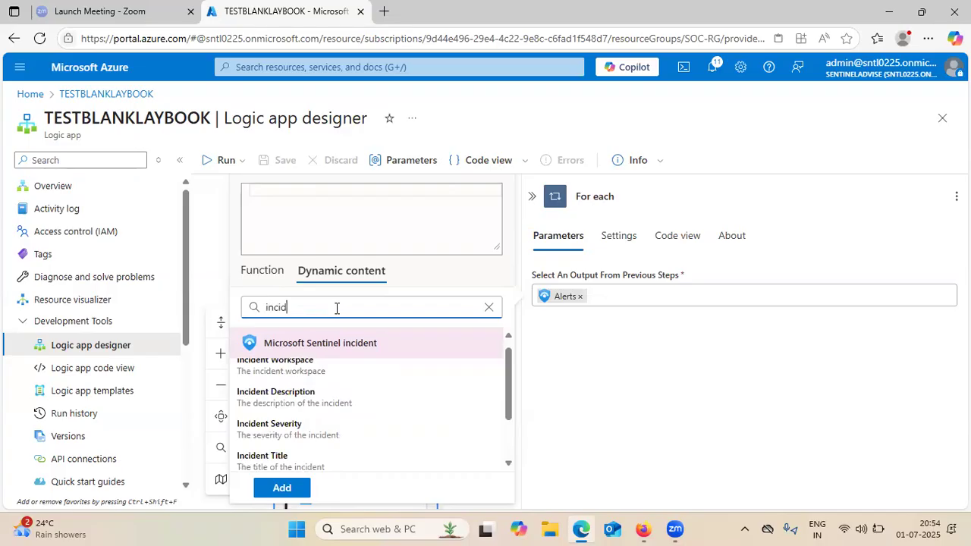
pyautogui.scroll(-2, 306, 405)
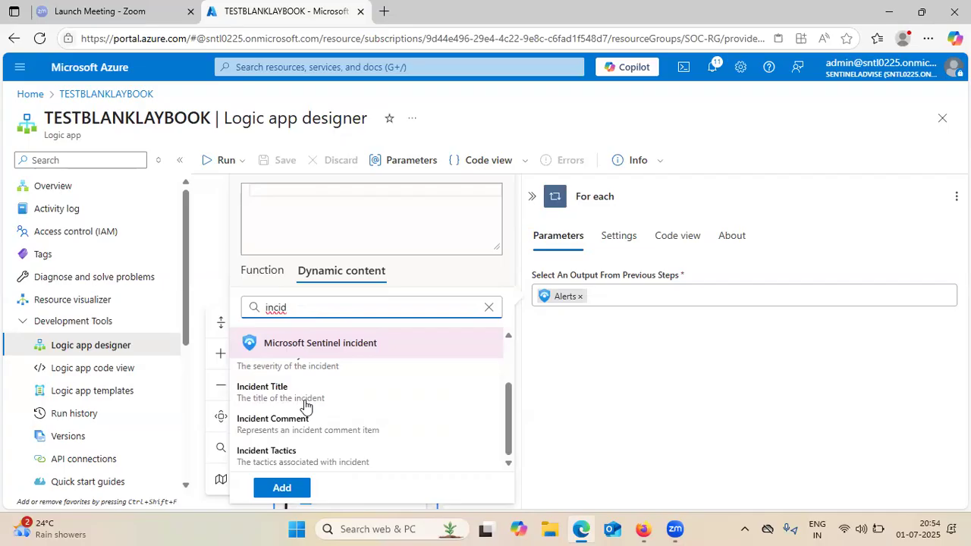
pyautogui.scroll(2, 383, 416)
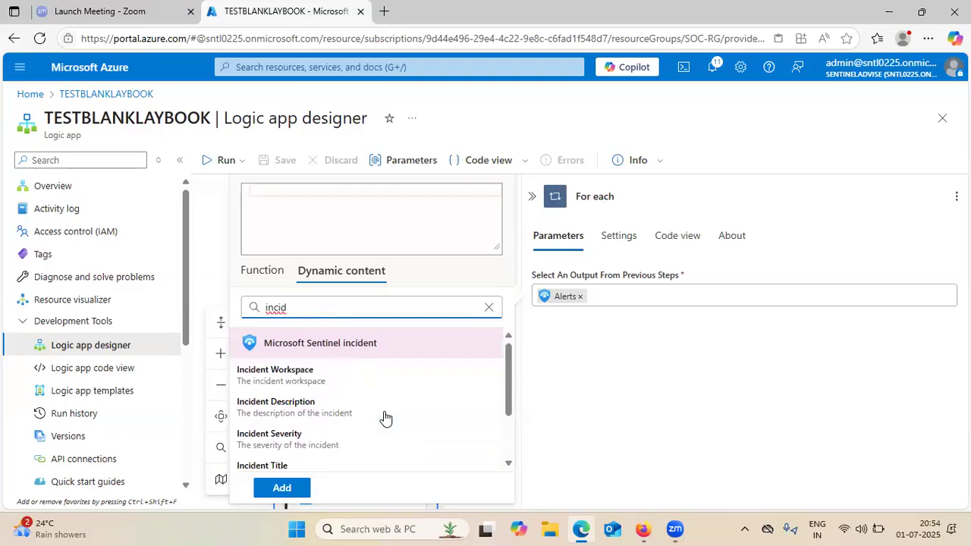
pyautogui.scroll(-2, 384, 417)
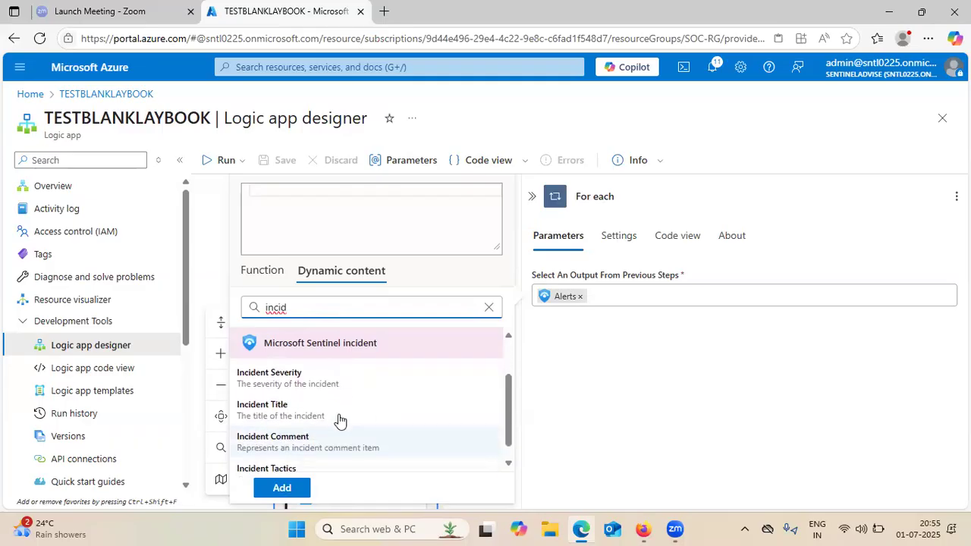
pyautogui.click(334, 413)
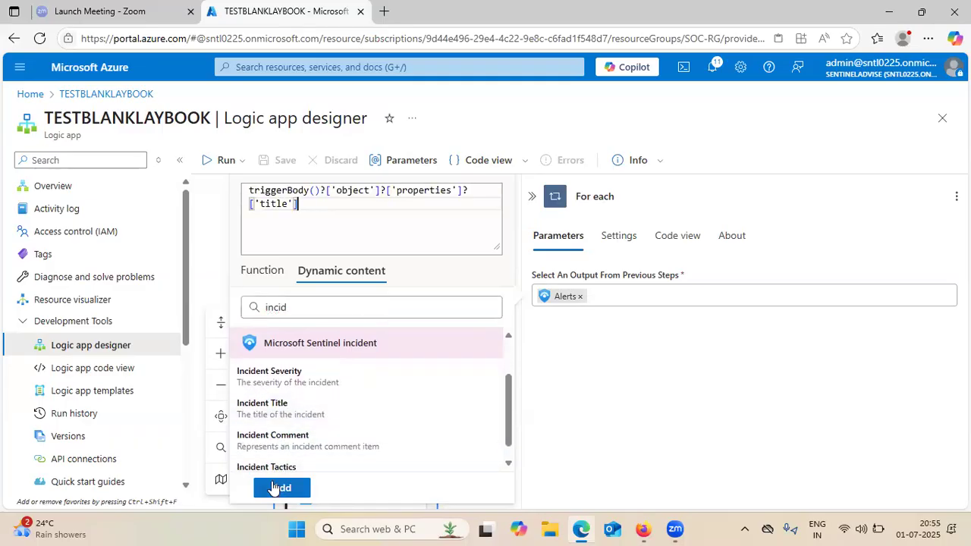
pyautogui.click(282, 488)
pyautogui.click(580, 296)
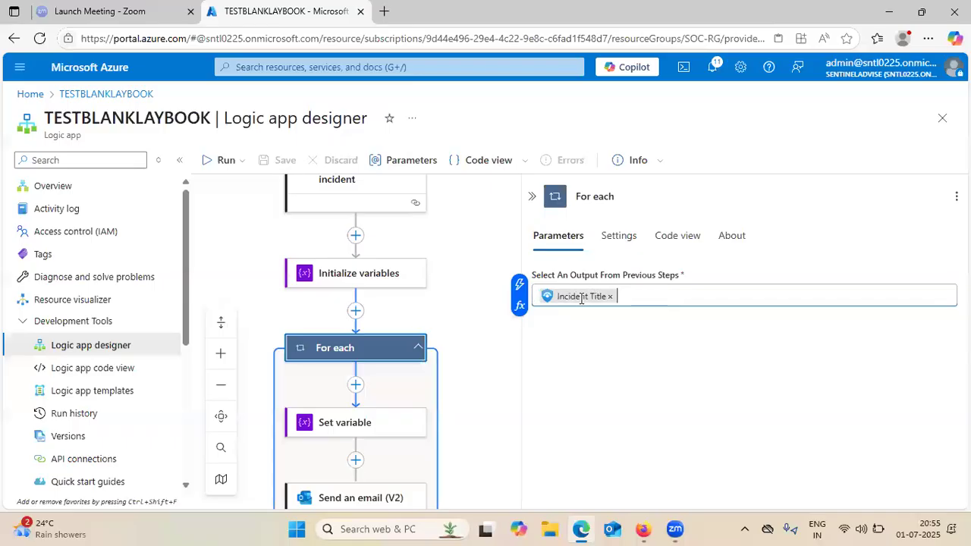
pyautogui.scroll(-2, 435, 425)
pyautogui.scroll(-2, 436, 425)
pyautogui.scroll(5, 435, 425)
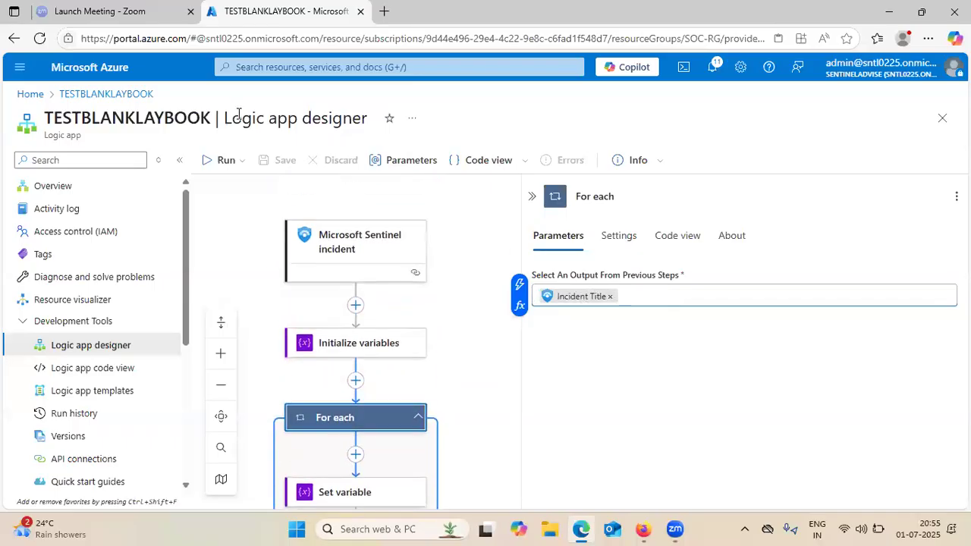
pyautogui.click(205, 162)
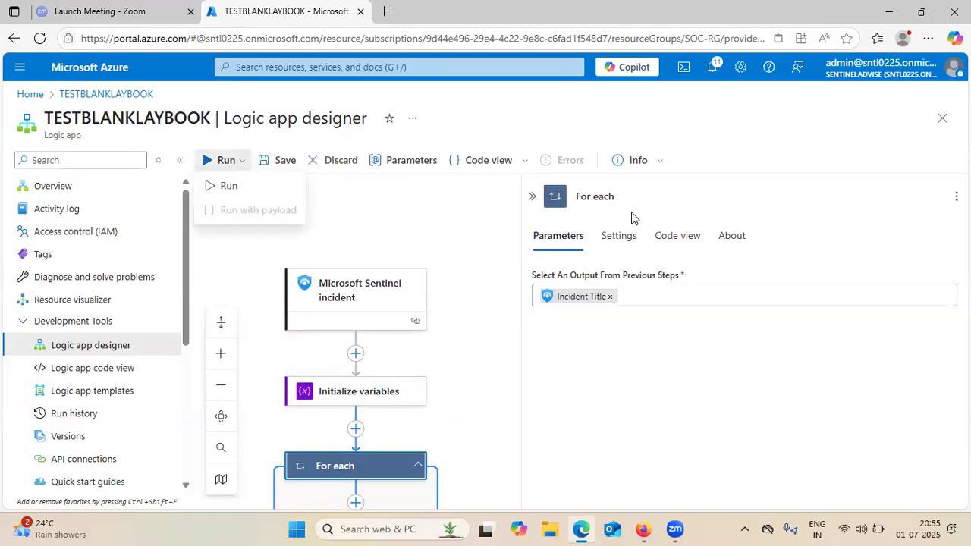
# - Keep the edits and save the workflow with the Incident Title loop input
pyautogui.click(532, 197)
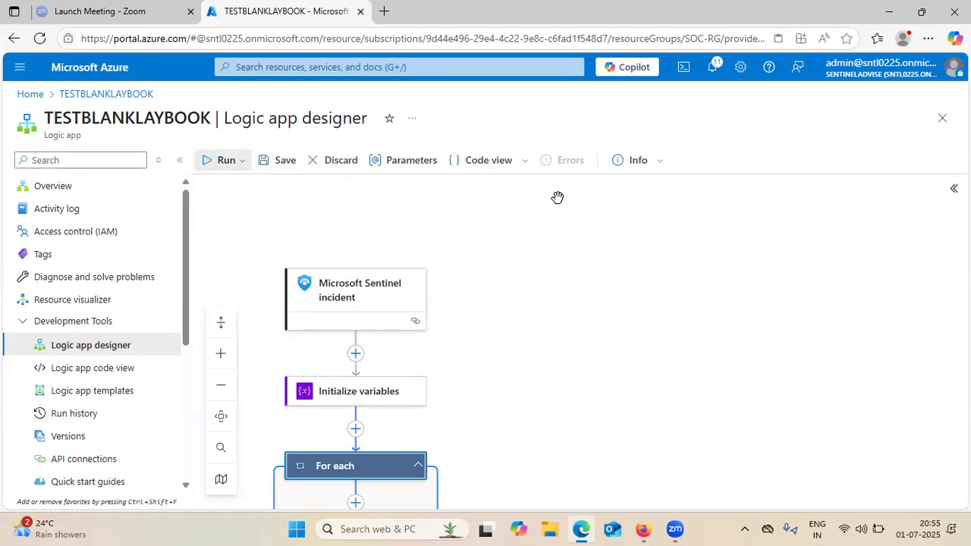
pyautogui.click(767, 259)
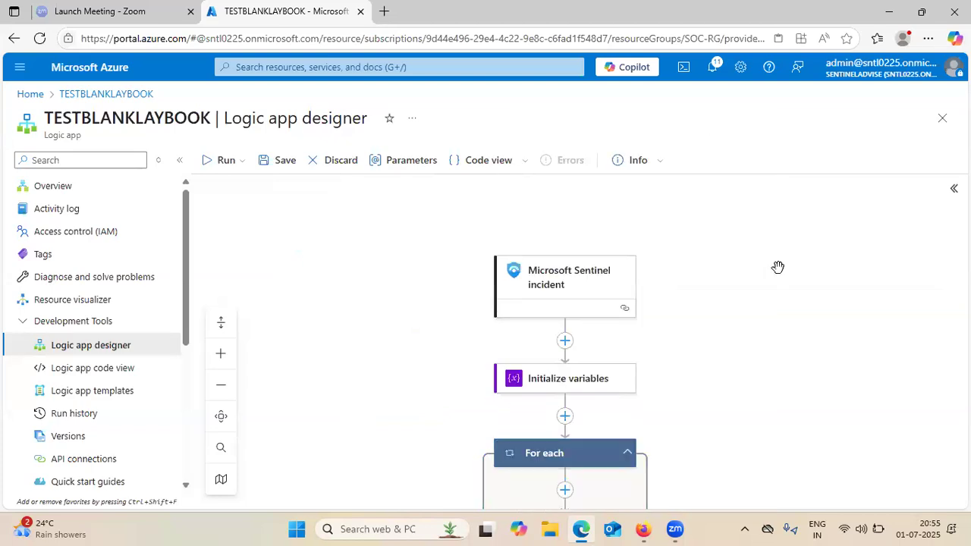
pyautogui.click(716, 73)
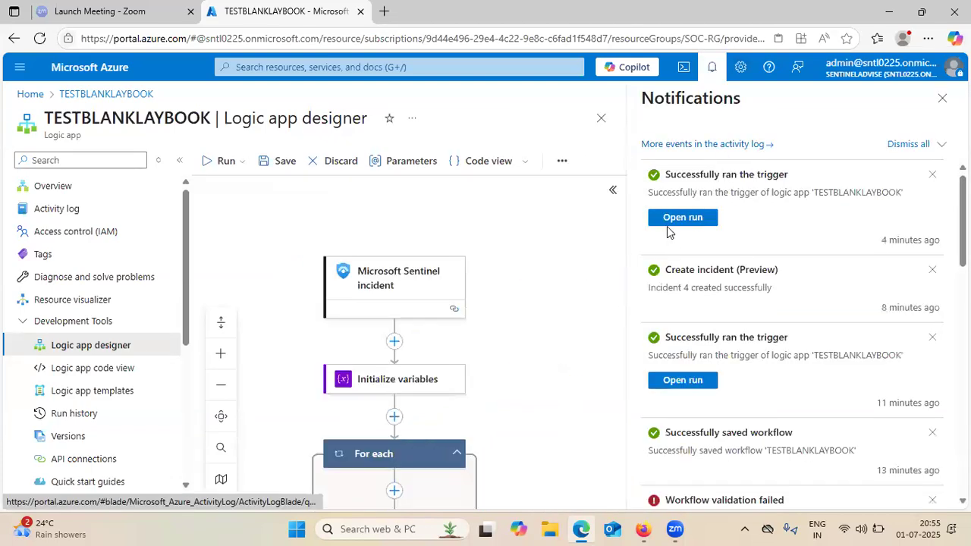
pyautogui.click(682, 218)
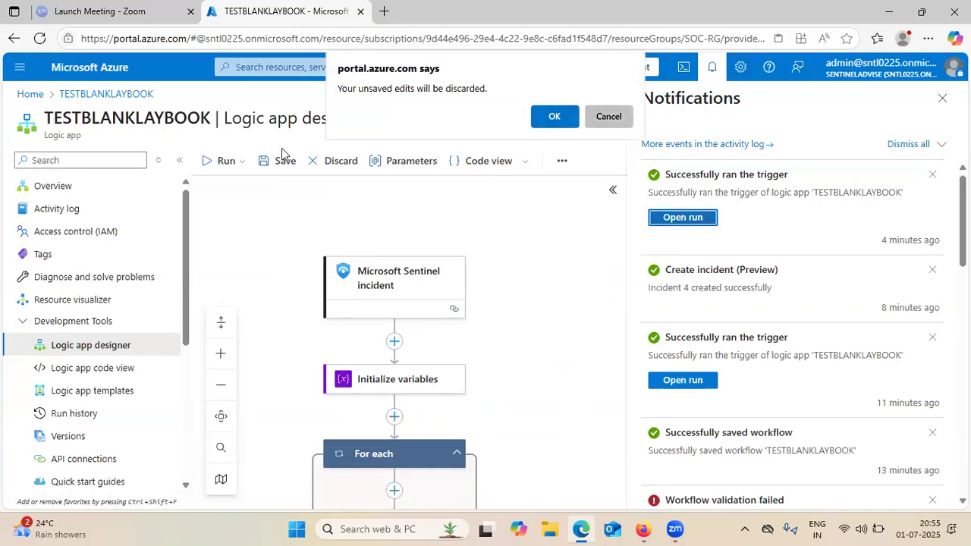
pyautogui.click(609, 116)
pyautogui.click(283, 161)
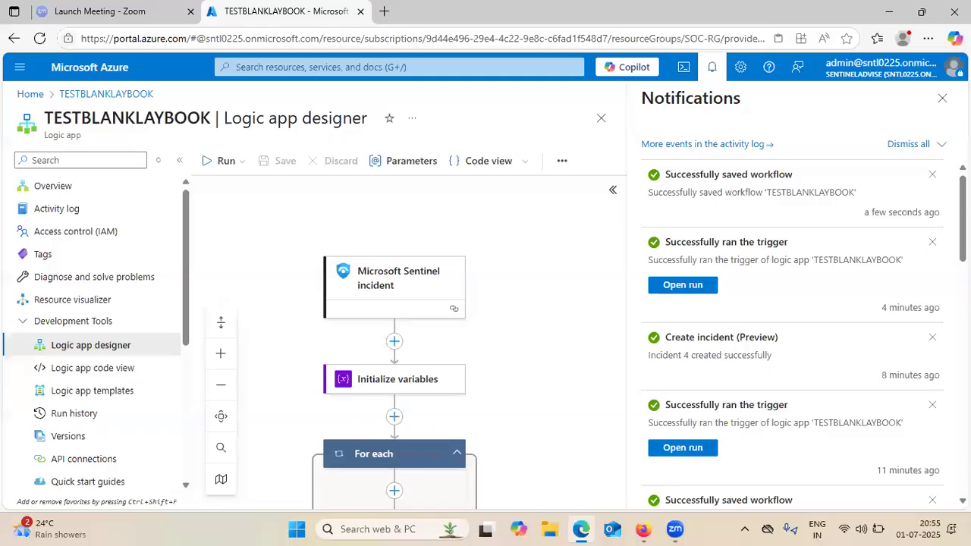
pyautogui.click(942, 98)
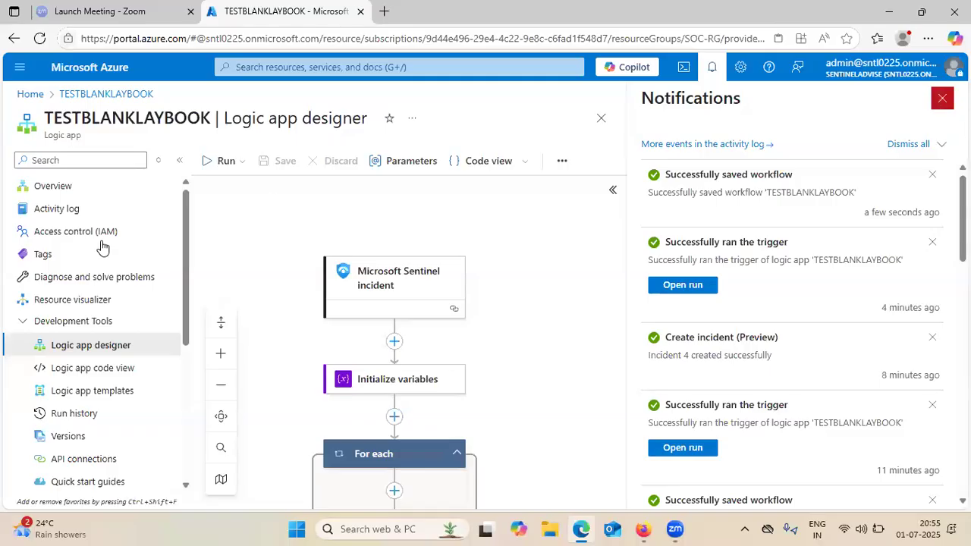
# - Run the playbook again and open the newly started run
pyautogui.click(226, 162)
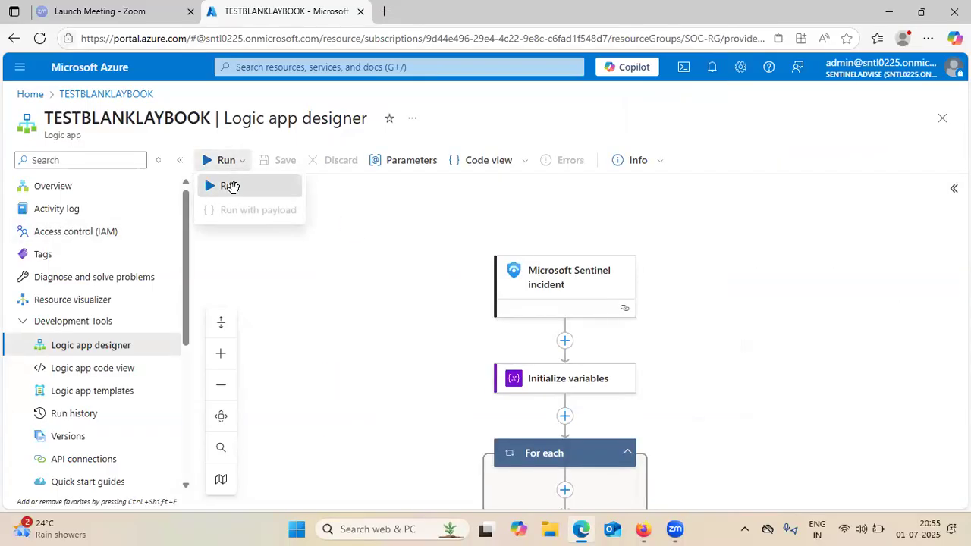
pyautogui.click(231, 188)
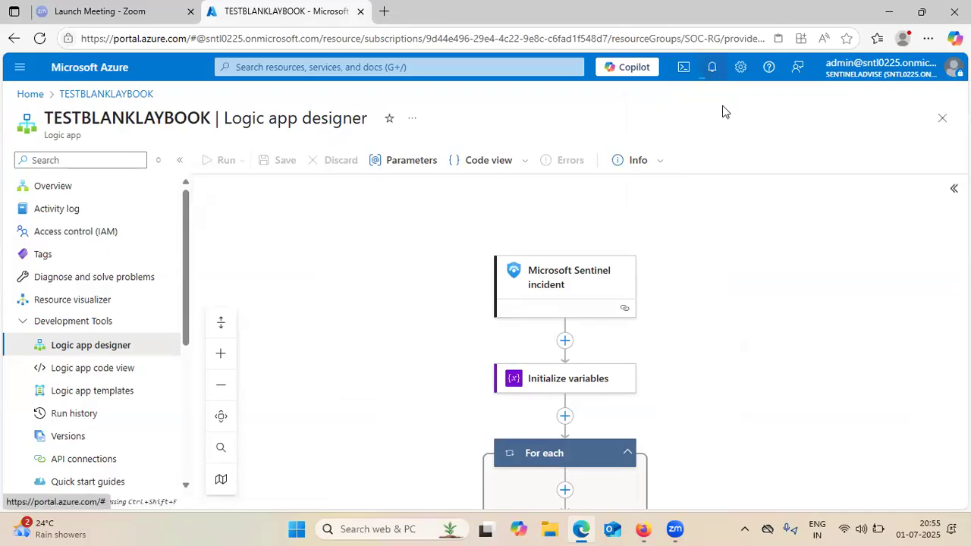
pyautogui.click(758, 159)
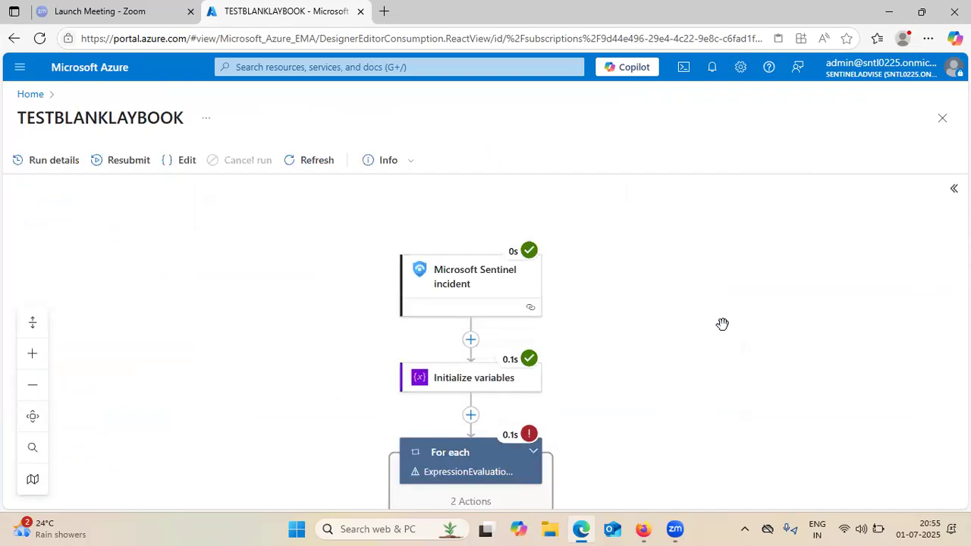
# - Shift the run diagram and reopen the failed For each details to read its error
pyautogui.scroll(-2, 510, 345)
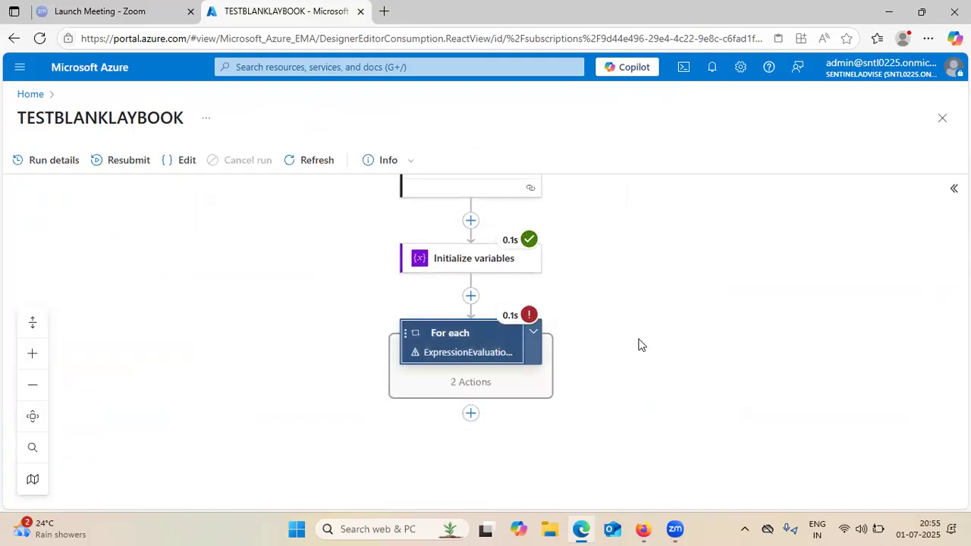
pyautogui.scroll(-3, 639, 345)
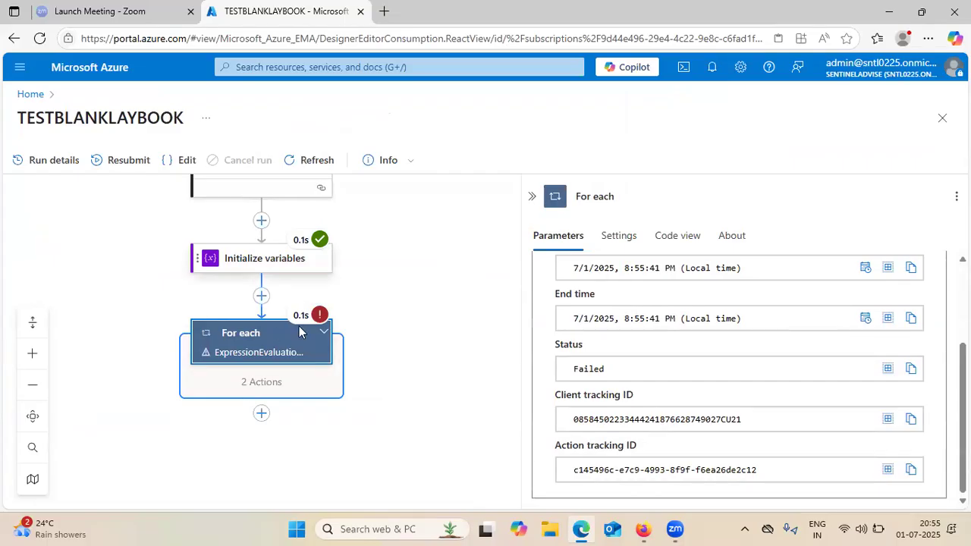
pyautogui.rightClick(486, 346)
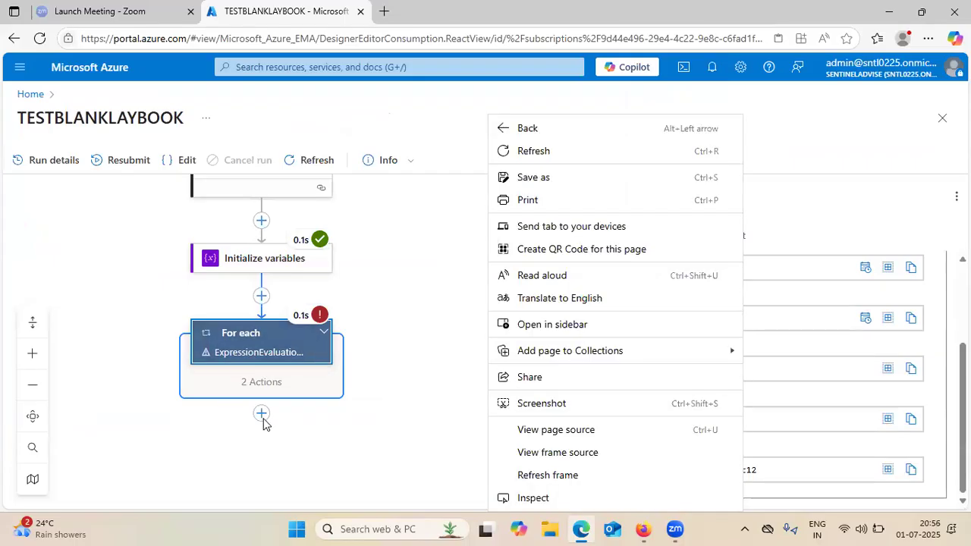
pyautogui.click(263, 417)
pyautogui.moveTo(373, 364); pyautogui.dragTo(296, 366)
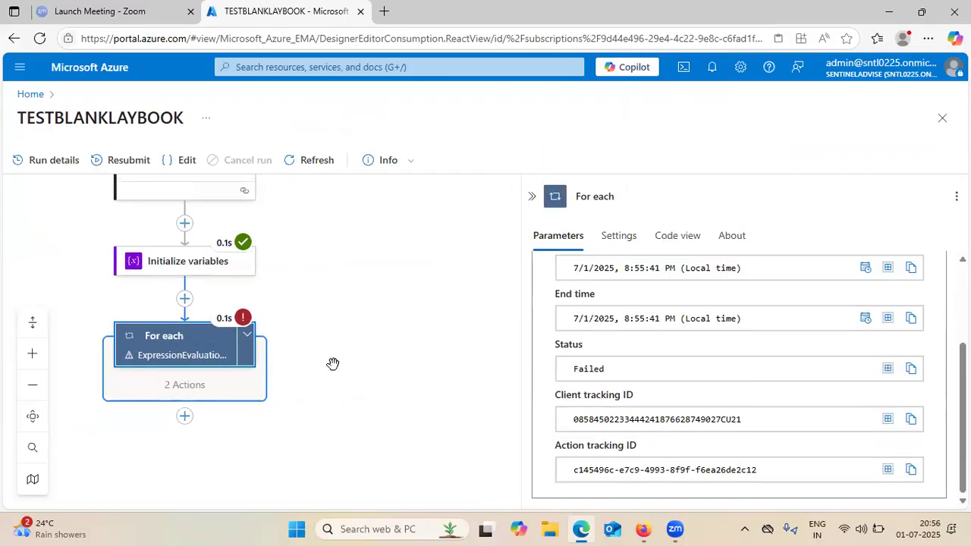
pyautogui.click(216, 391)
pyautogui.click(393, 351)
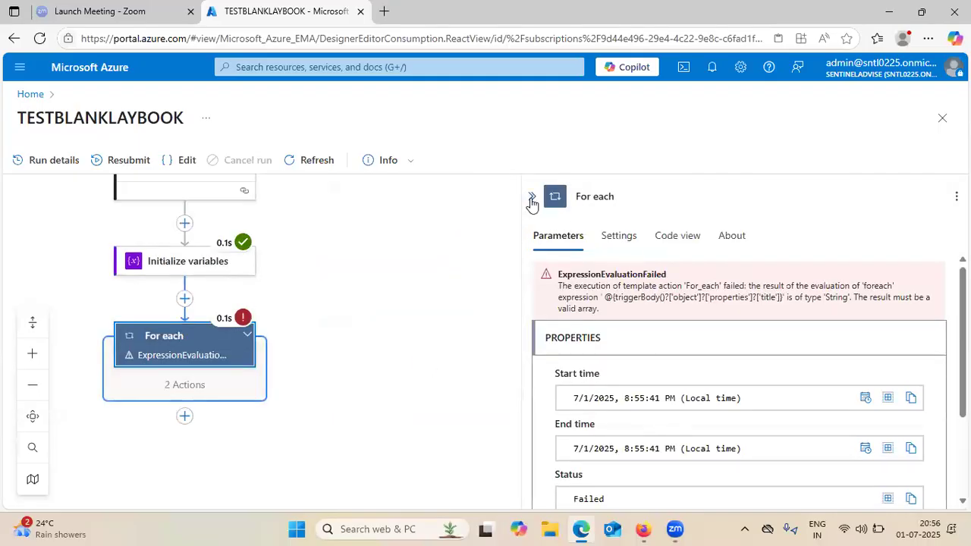
pyautogui.click(371, 385)
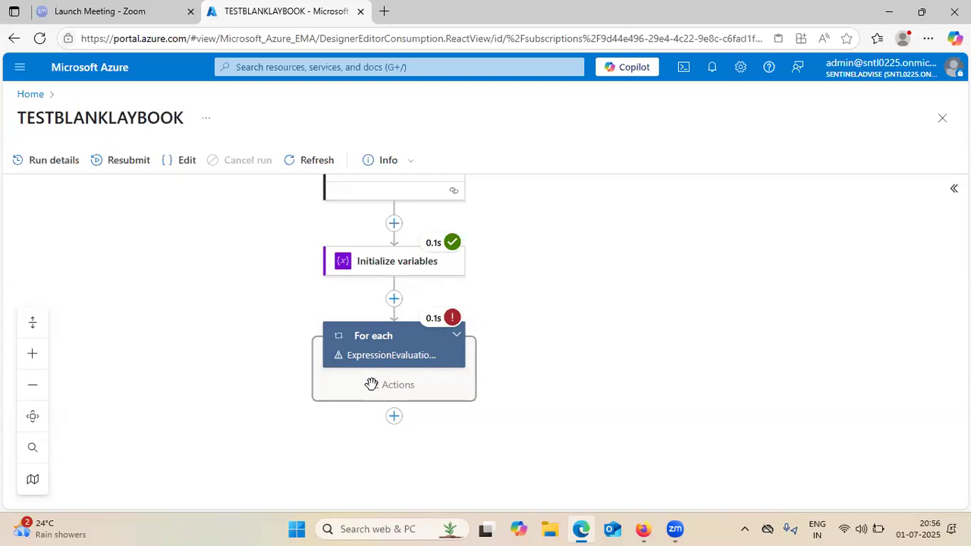
# - Expand the For each loop and show Send an email (V2) skipped because Set variable was skipped
pyautogui.click(457, 338)
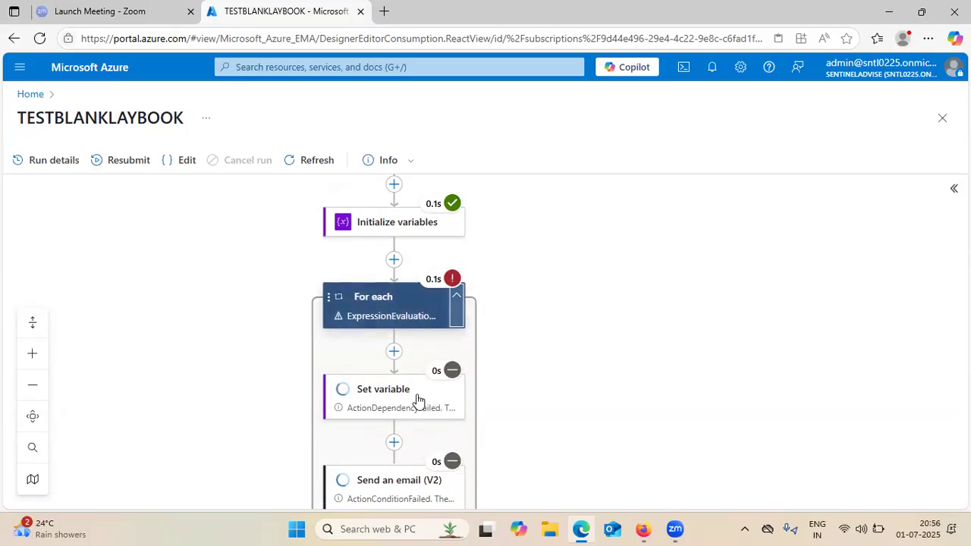
pyautogui.scroll(-1, 394, 383)
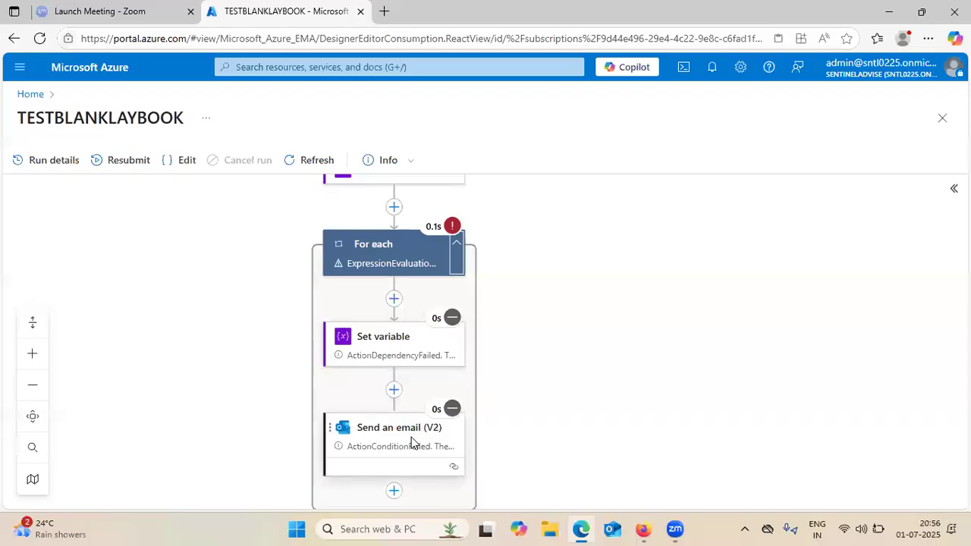
pyautogui.scroll(-1, 411, 437)
pyautogui.moveTo(402, 402)
pyautogui.mouseDown()
pyautogui.moveTo(408, 417)
pyautogui.moveTo(401, 384)
pyautogui.mouseUp()
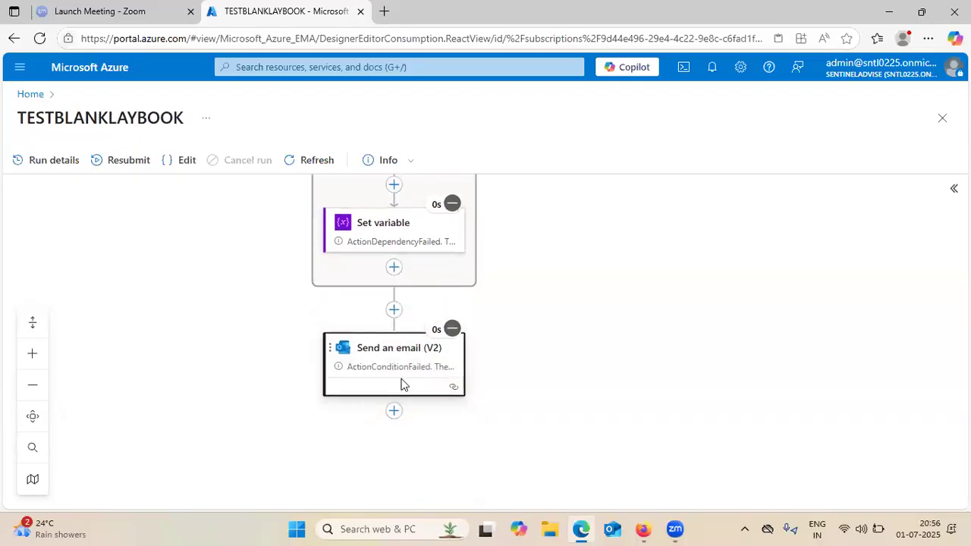
pyautogui.scroll(-1, 382, 309)
pyautogui.scroll(4, 380, 308)
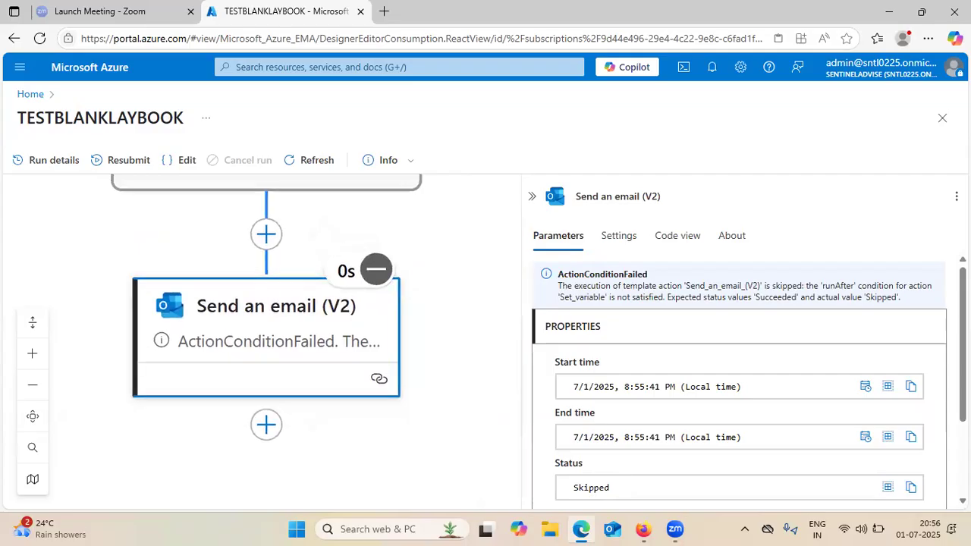
# - Keep the unsaved edits and move Send an email (V2) back inside the For each loop
pyautogui.click(943, 119)
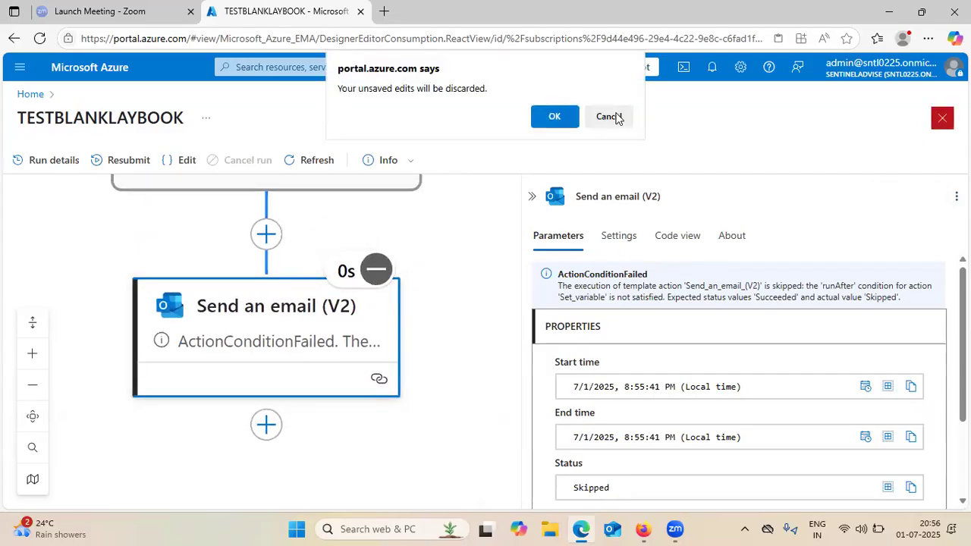
pyautogui.click(610, 117)
pyautogui.scroll(2, 250, 399)
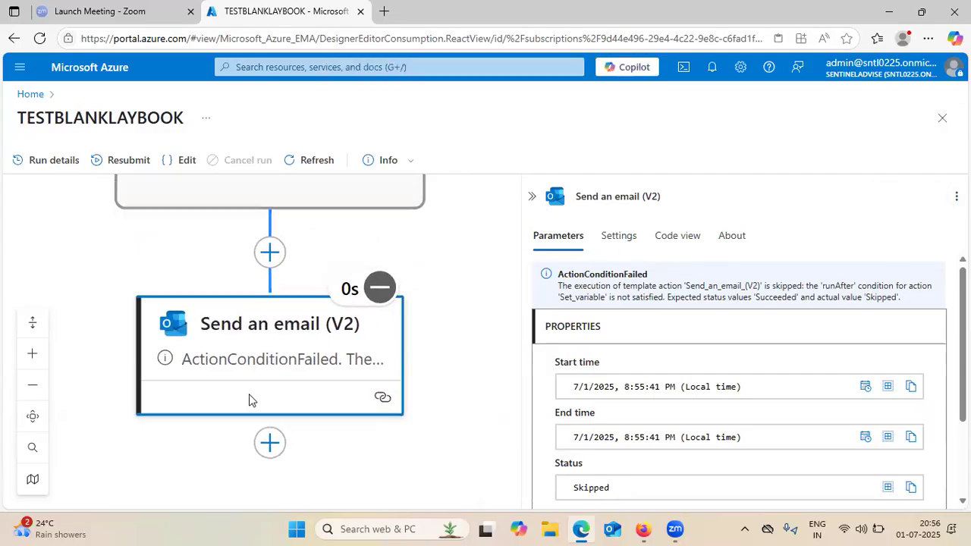
pyautogui.moveTo(266, 388); pyautogui.dragTo(273, 288)
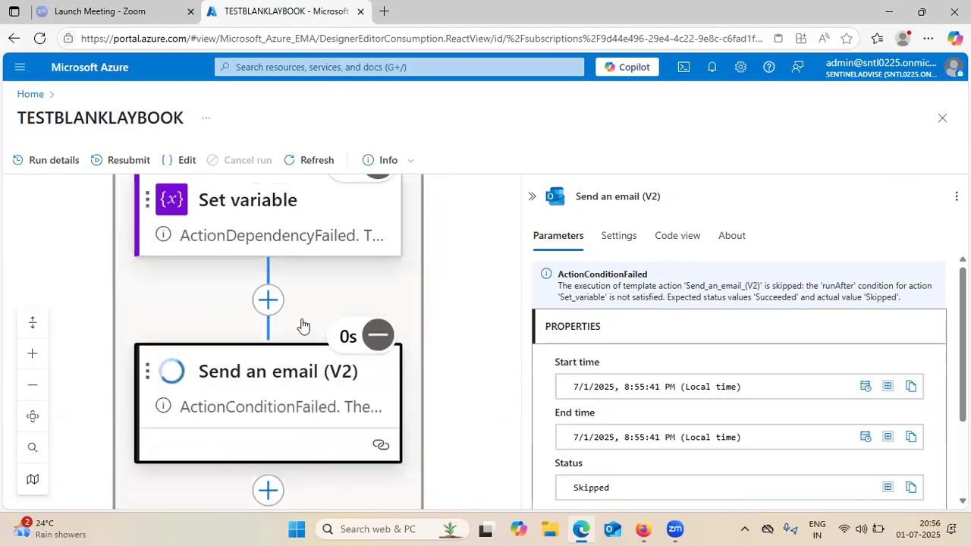
pyautogui.scroll(2, 299, 326)
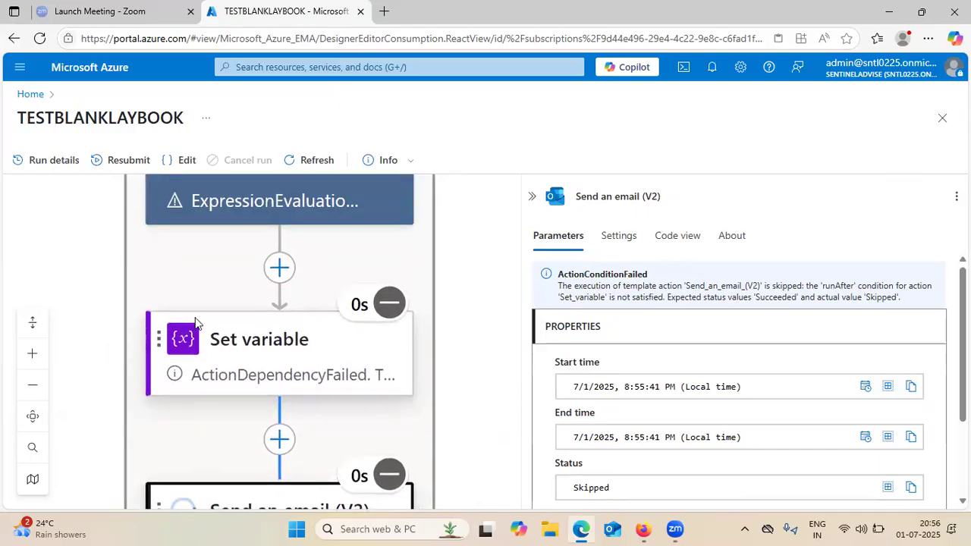
pyautogui.scroll(2, 223, 299)
pyautogui.scroll(-1, 236, 335)
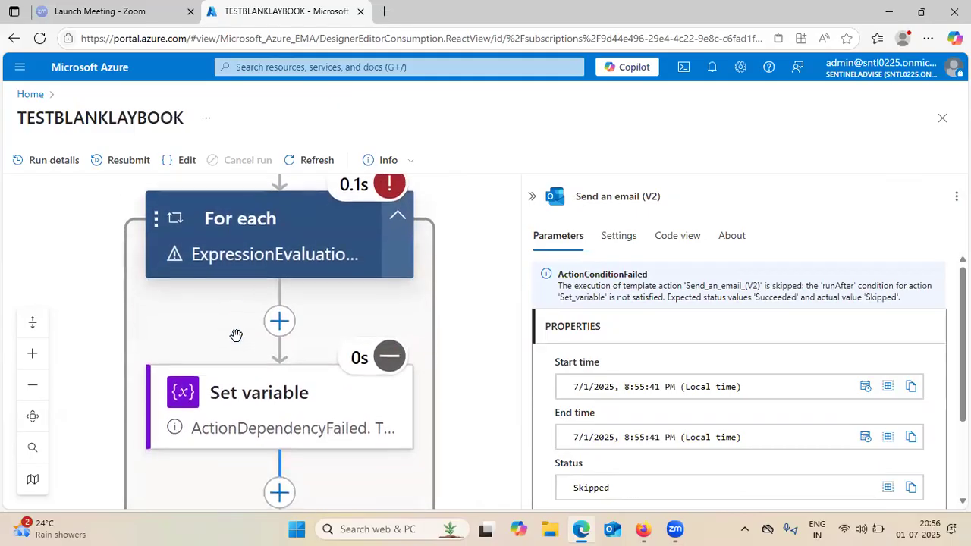
pyautogui.scroll(-2, 240, 341)
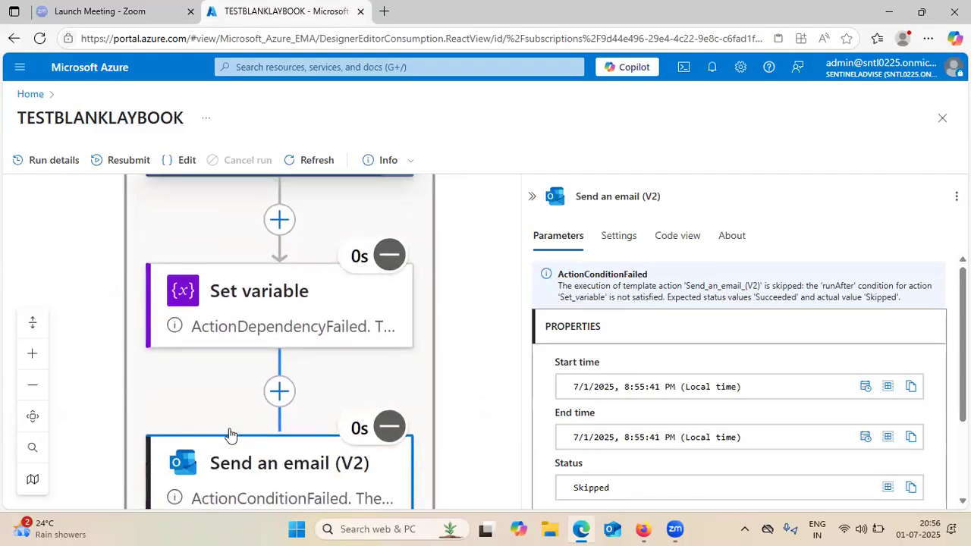
pyautogui.scroll(-1, 169, 433)
pyautogui.scroll(-1, 167, 386)
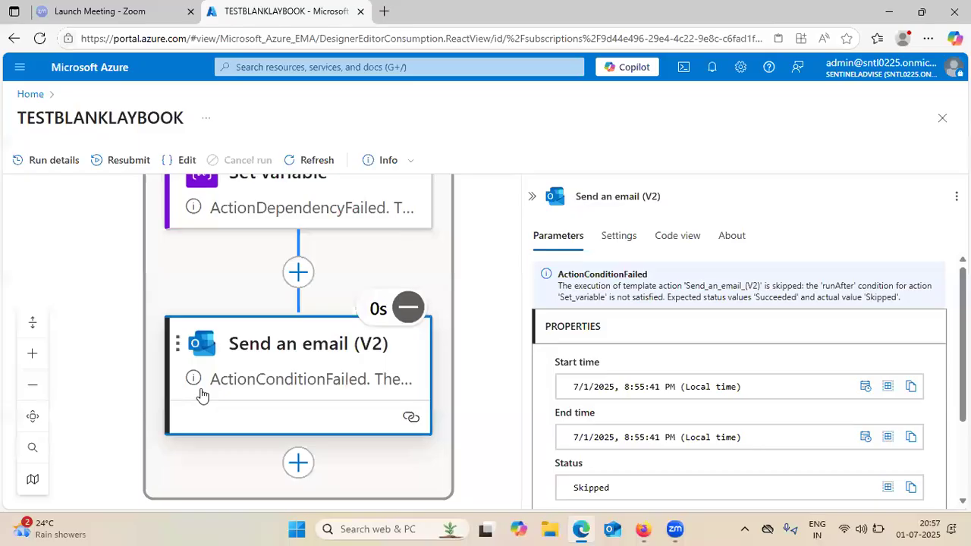
pyautogui.scroll(5, 201, 394)
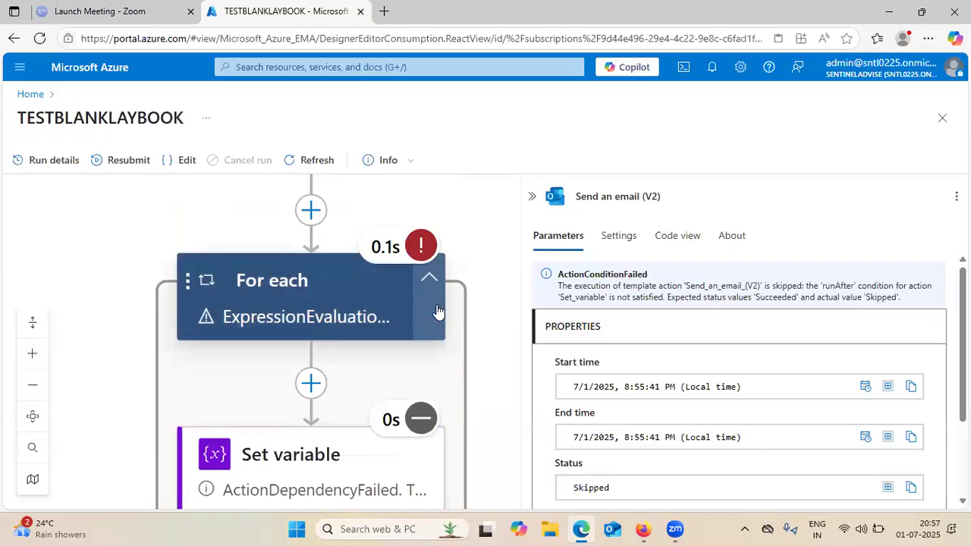
# - Review the For each failure and Set variable's Skipped status, then open the full run details
pyautogui.click(417, 319)
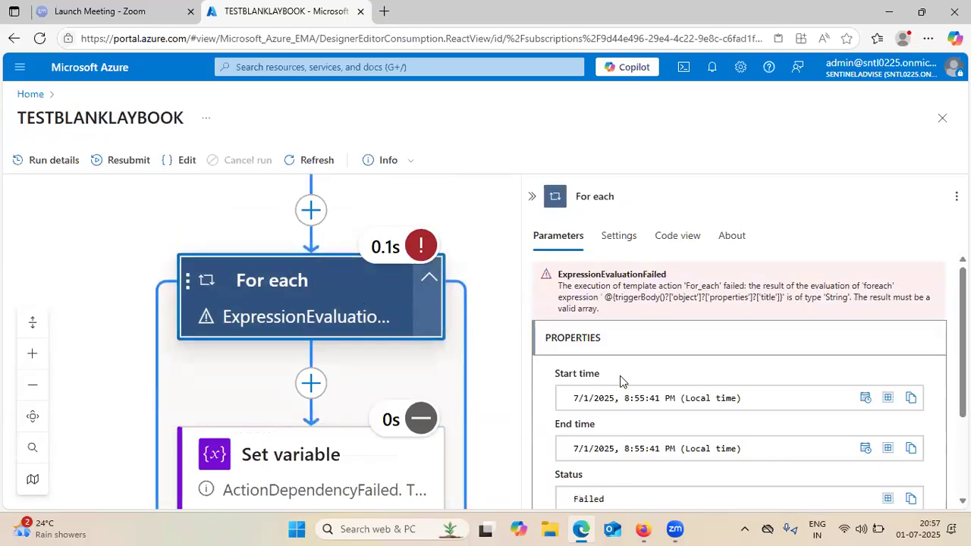
pyautogui.scroll(-2, 620, 376)
pyautogui.click(430, 285)
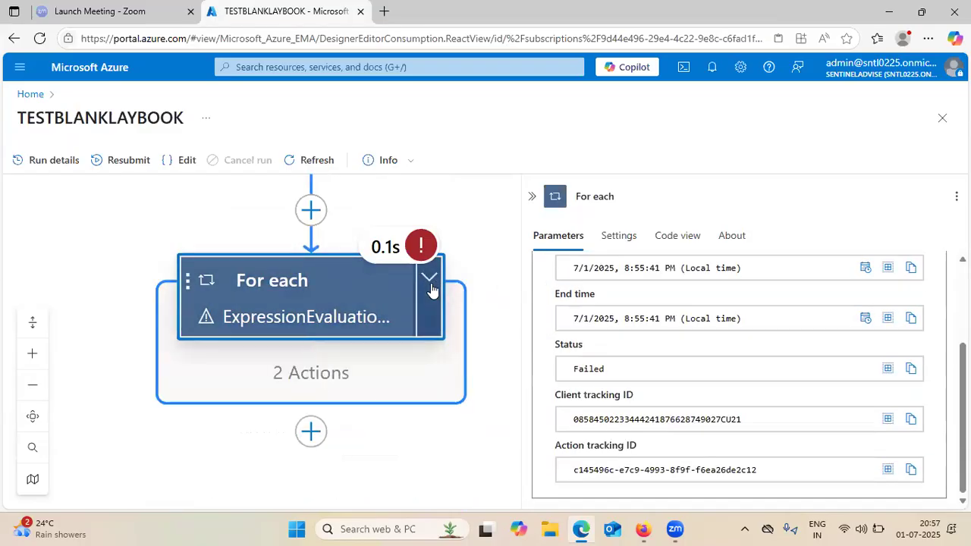
pyautogui.click(431, 278)
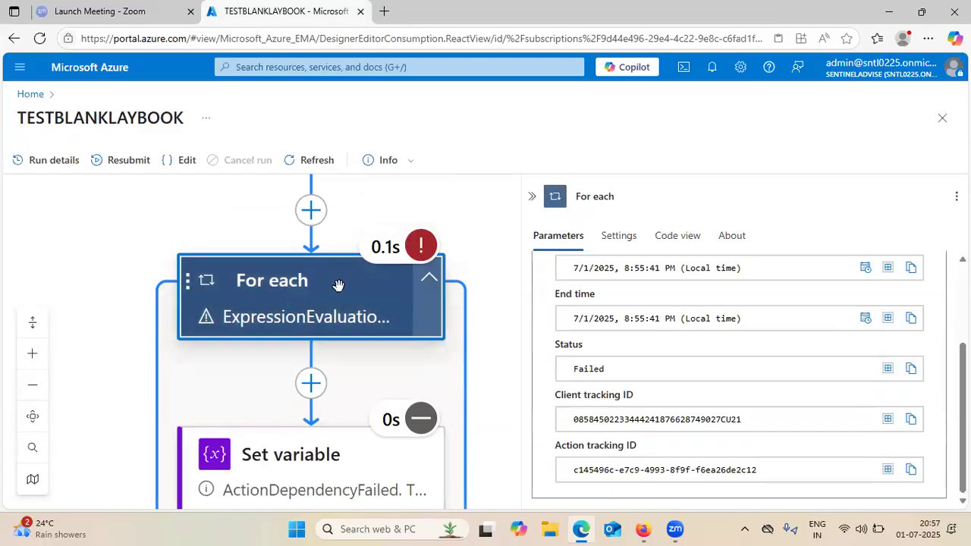
pyautogui.scroll(-3, 334, 318)
pyautogui.scroll(4, 326, 388)
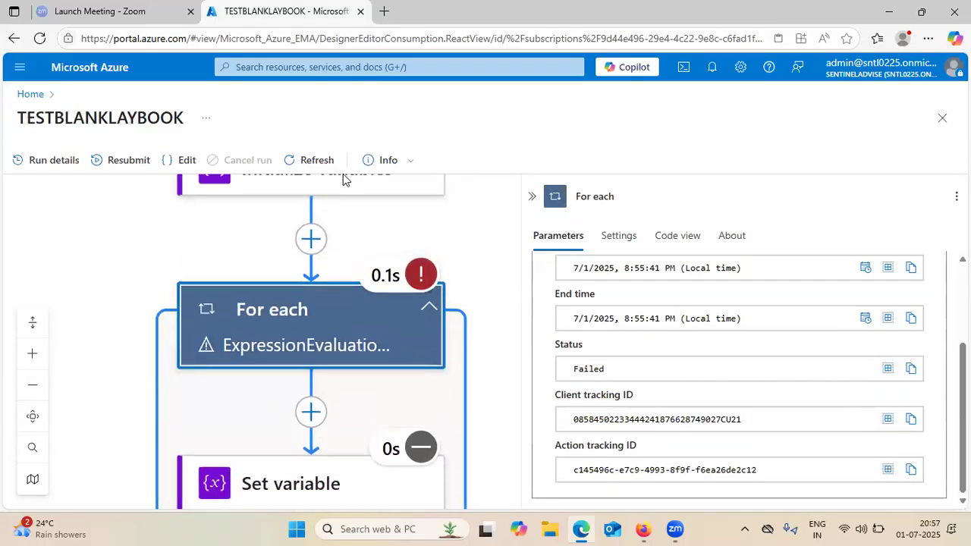
pyautogui.scroll(2, 440, 280)
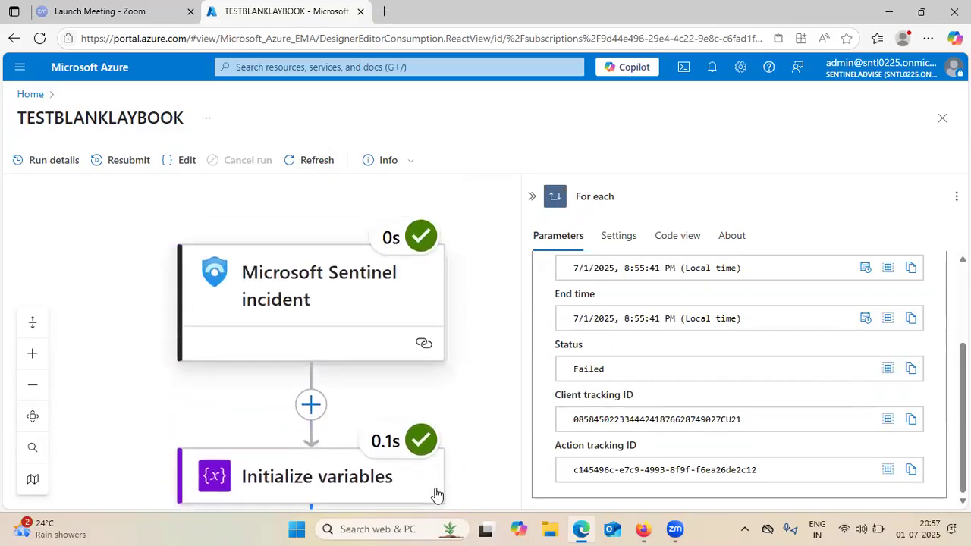
pyautogui.scroll(-3, 402, 343)
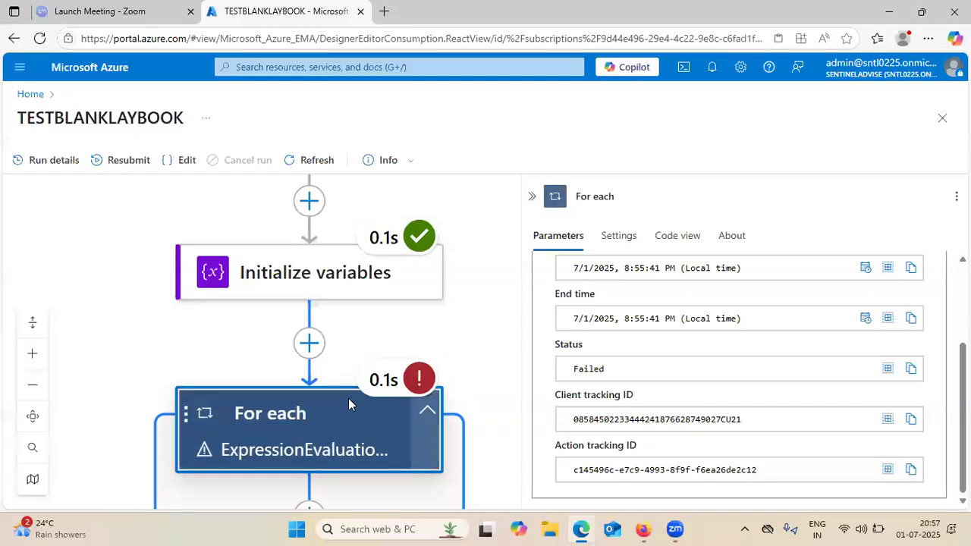
pyautogui.scroll(-3, 348, 398)
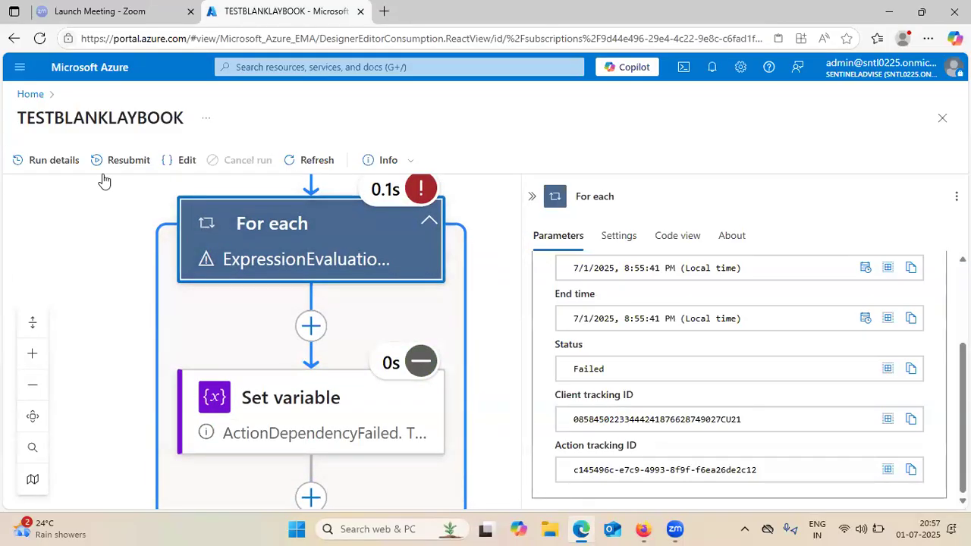
pyautogui.click(285, 401)
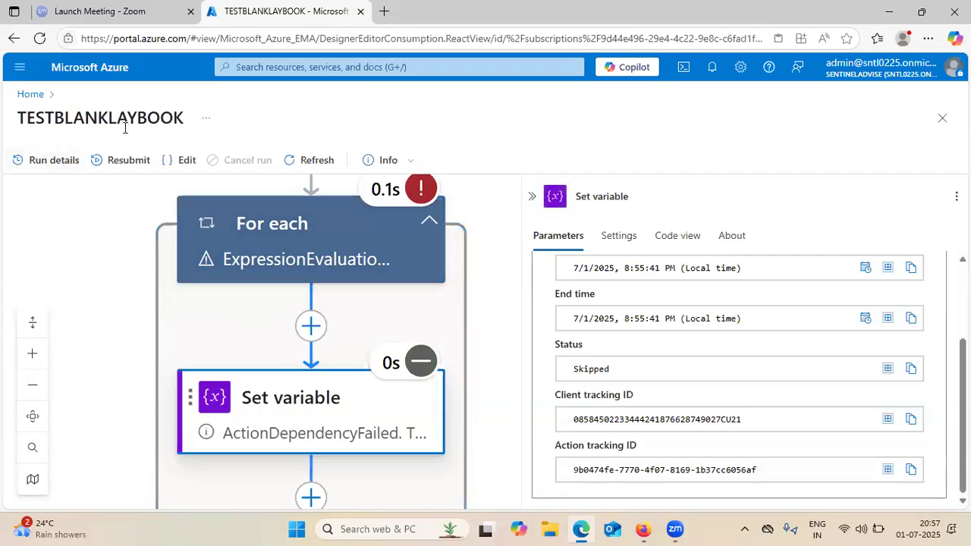
pyautogui.click(45, 160)
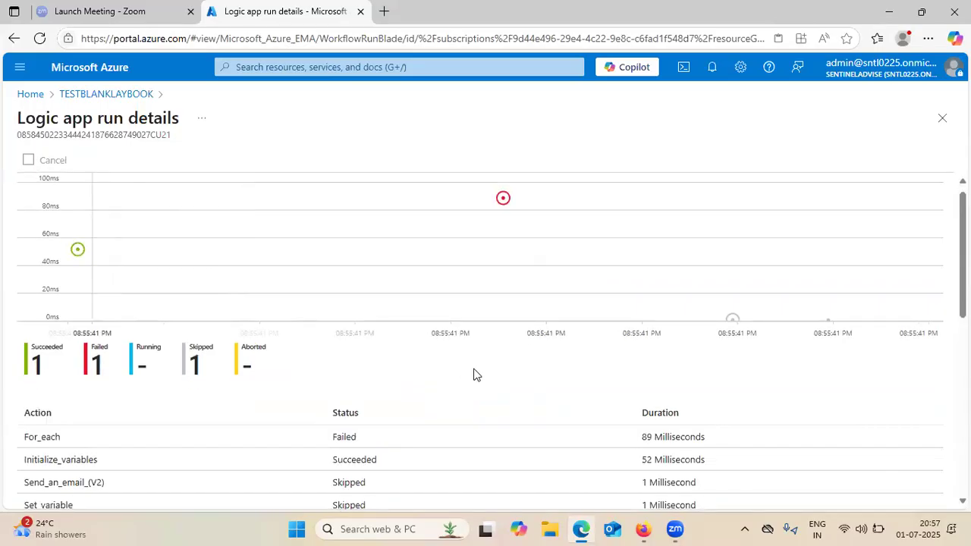
# - Open the For_each action's details from the run's action list
pyautogui.scroll(-3, 455, 364)
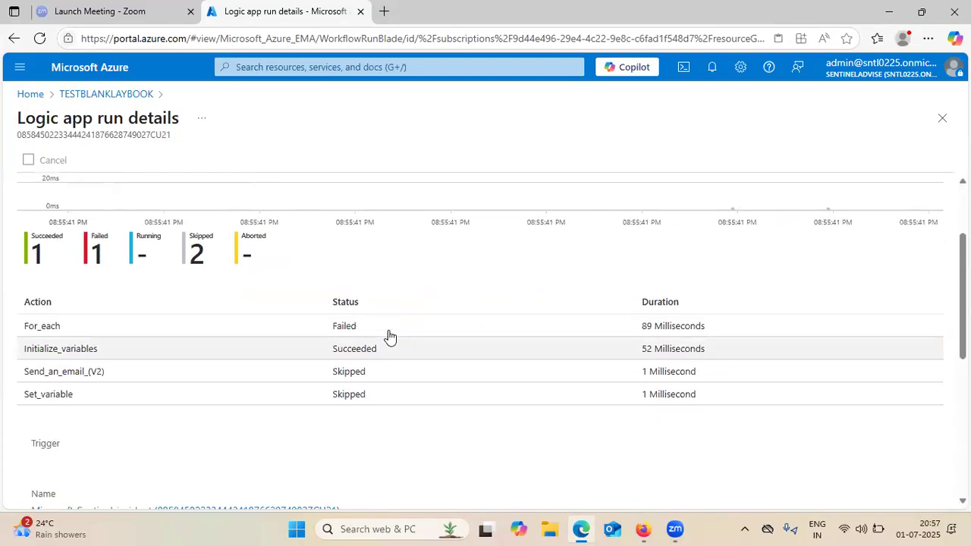
pyautogui.click(418, 327)
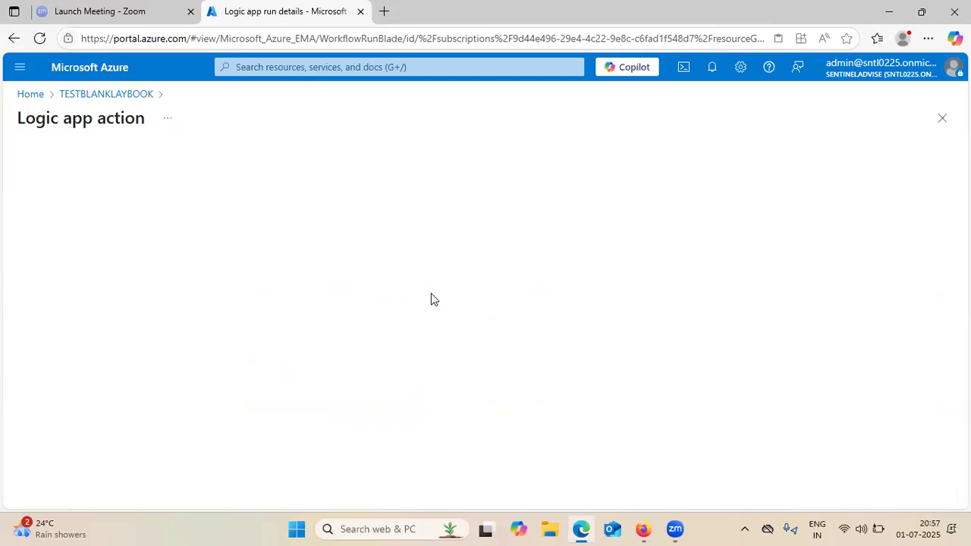